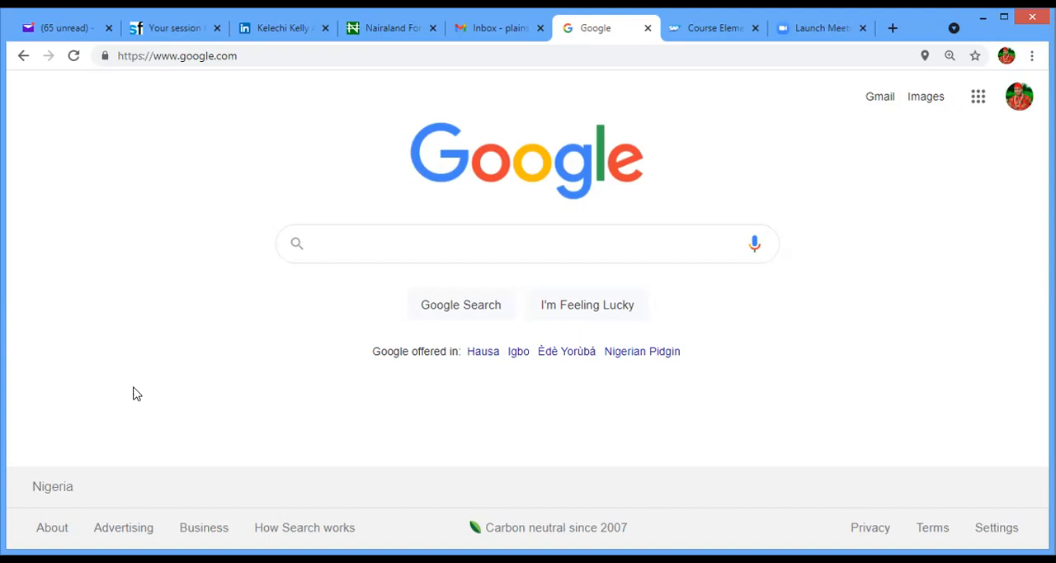
- Search Google for "sage one login" and open the Sage One Accounting login page
left_click(243, 55)
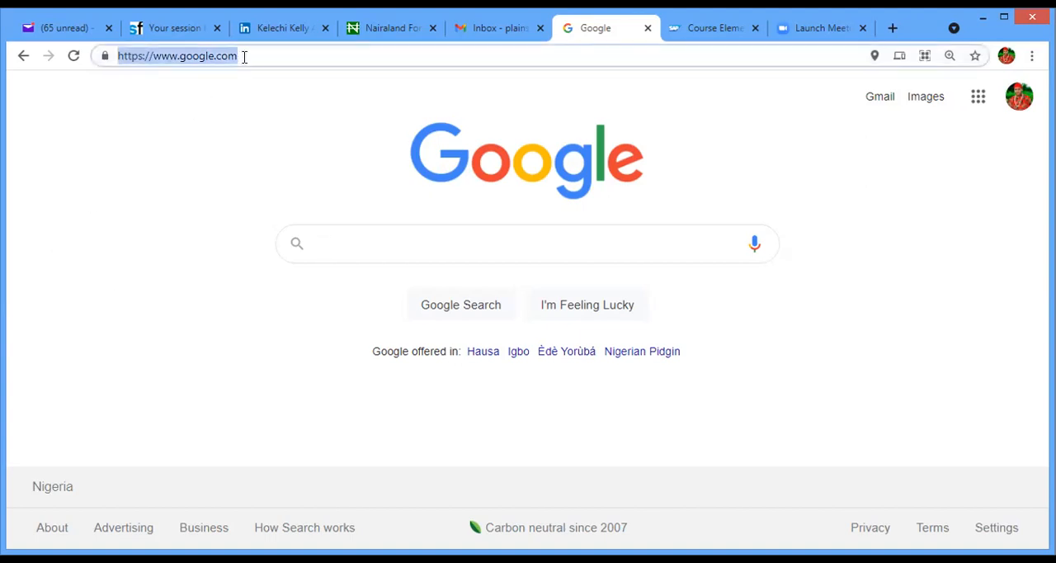
left_click(362, 234)
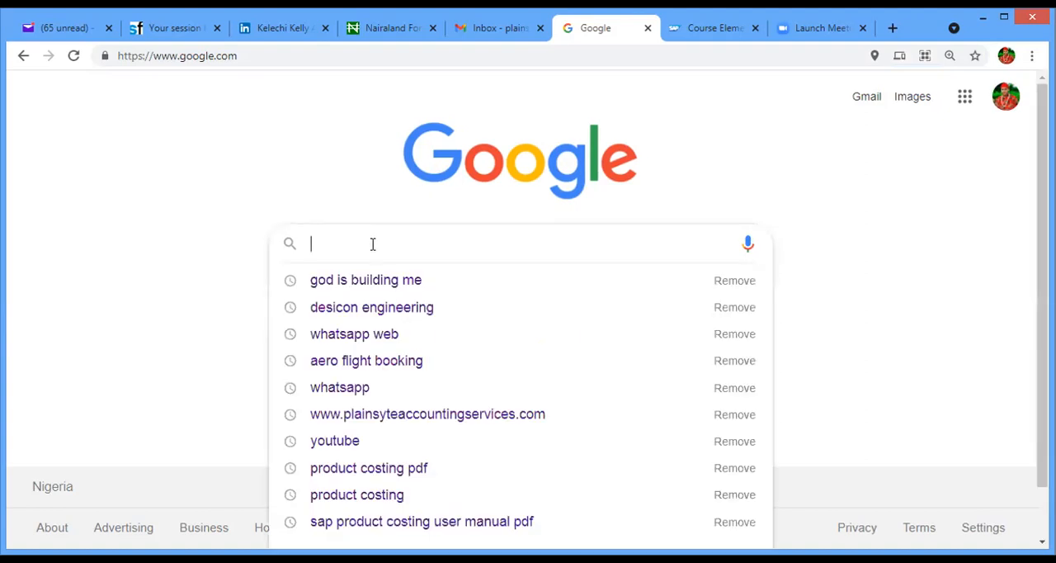
type("sage")
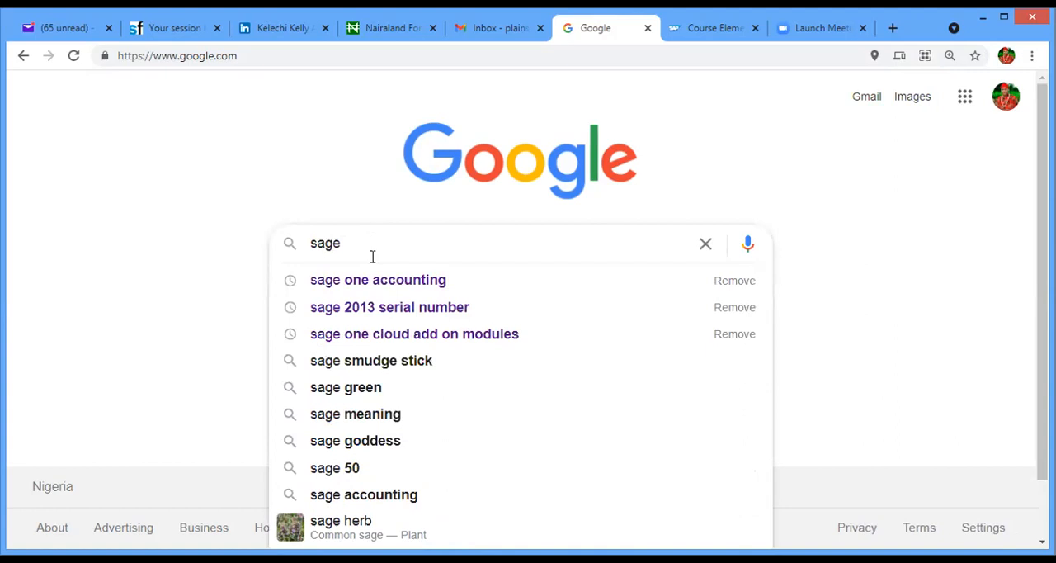
type(" one")
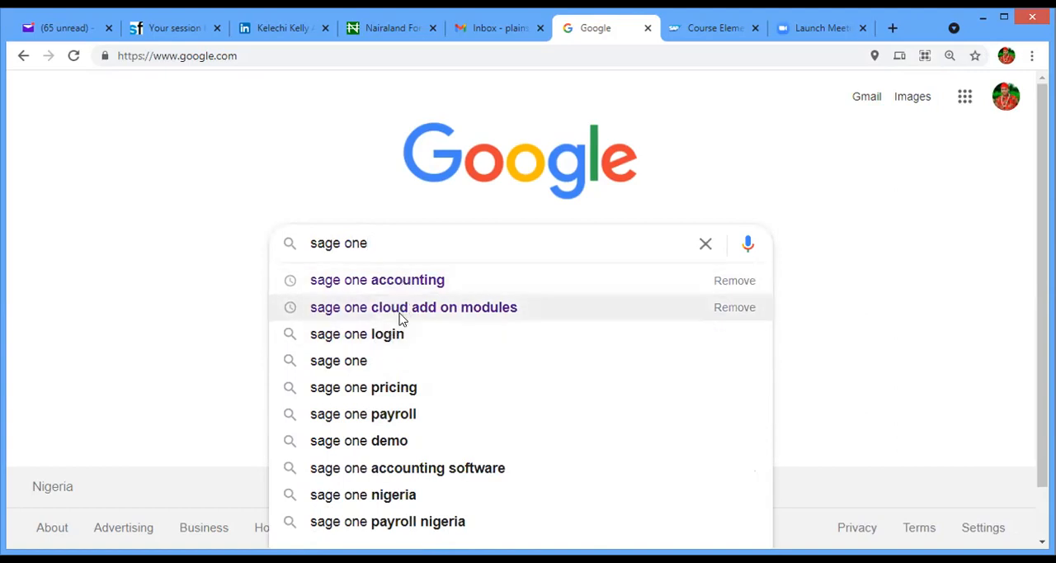
left_click(395, 334)
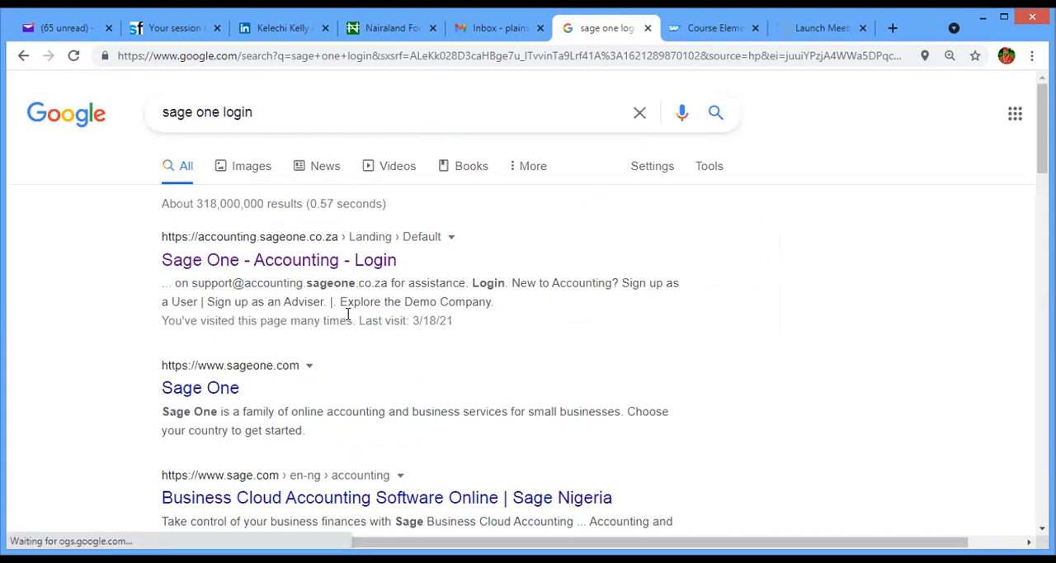
left_click(281, 268)
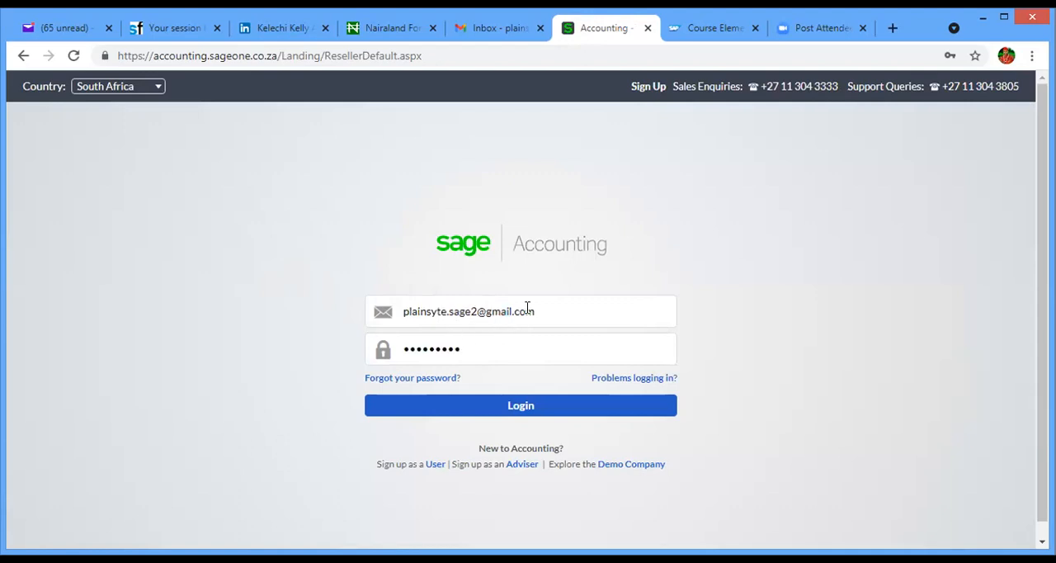
- Set the login page's country to Nigeria and log in to Sage Accounting with the saved credentials
left_click(508, 342)
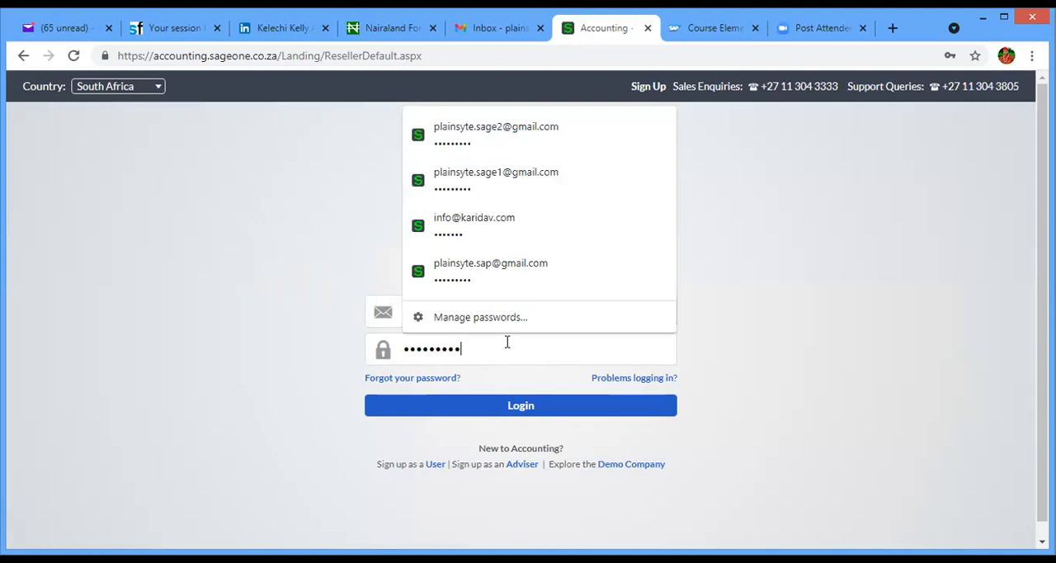
left_click(324, 353)
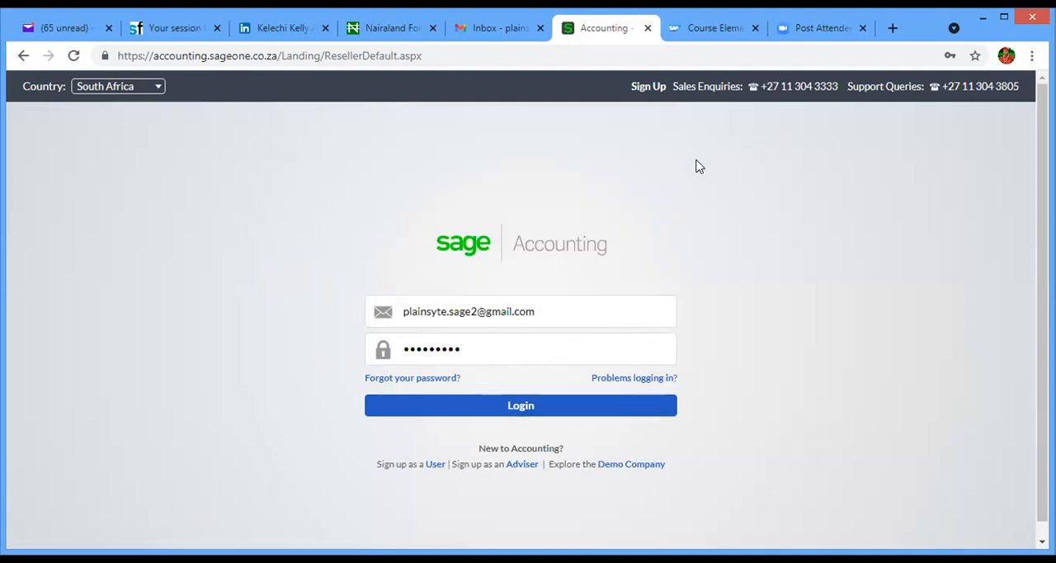
left_click(157, 89)
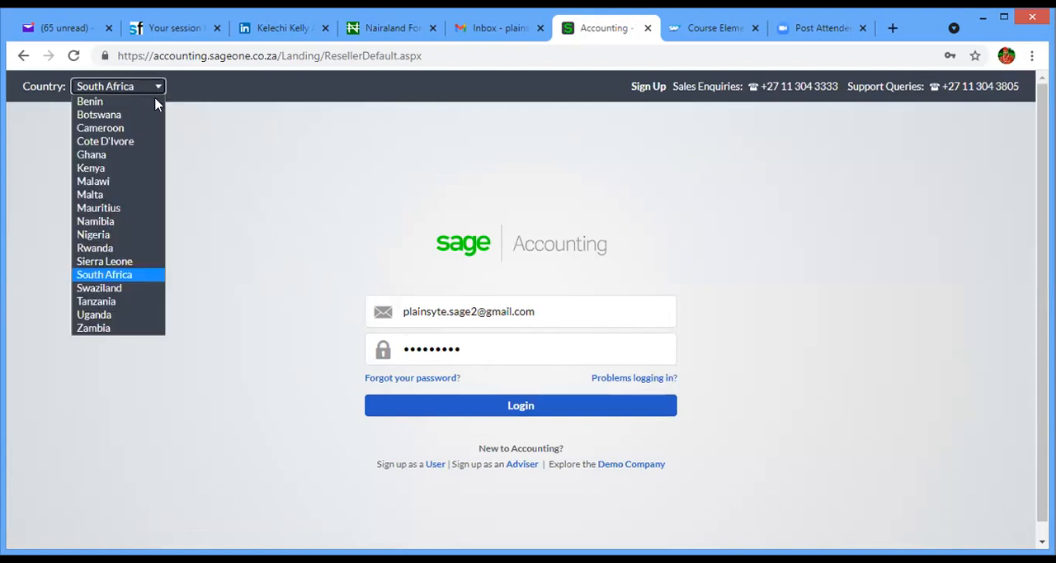
left_click(110, 236)
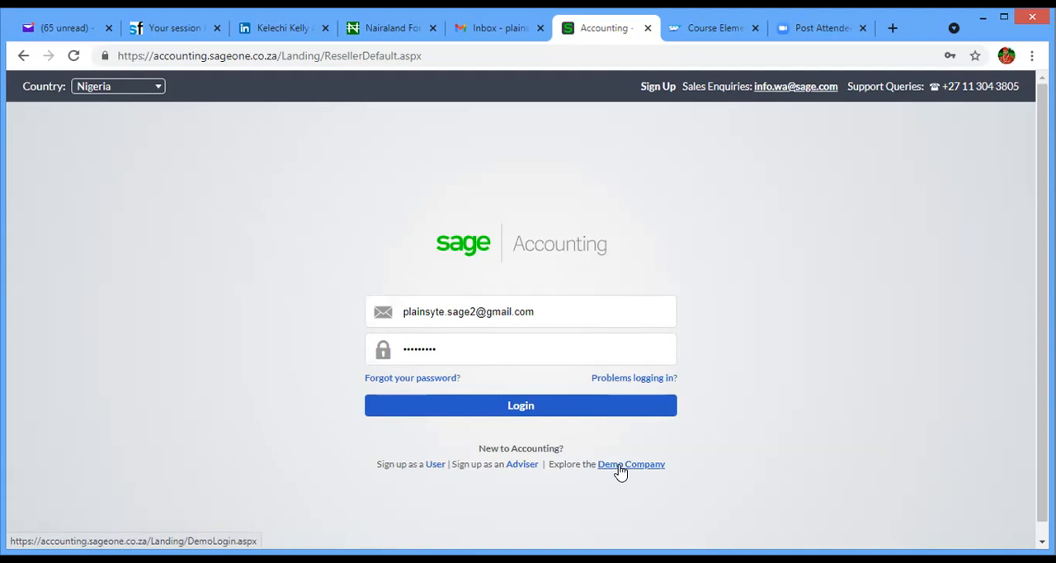
left_click(507, 406)
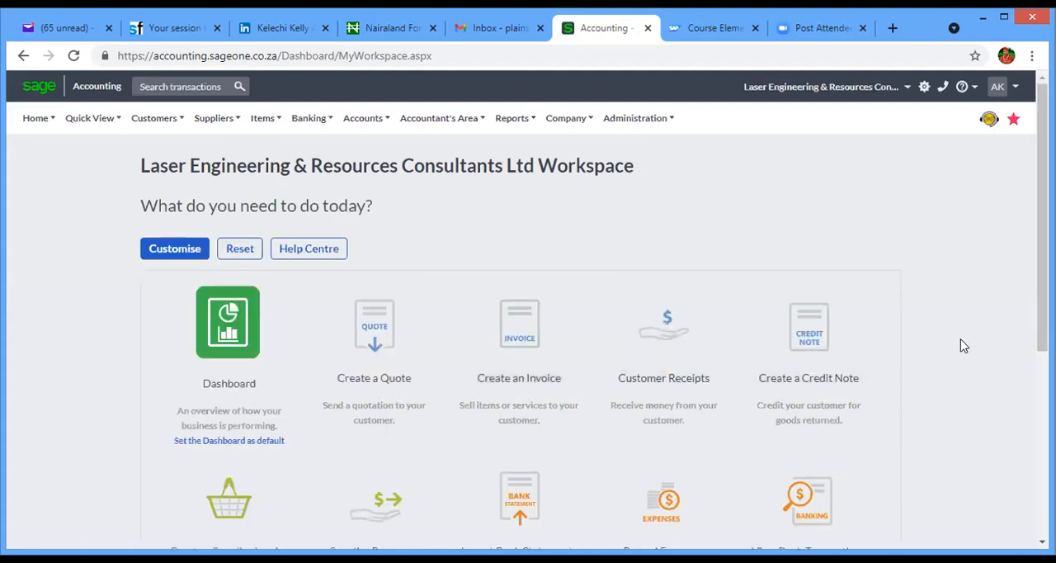
- Look over the workspace's task shortcuts and the main navigation categories, including Items, Company and Customers
scroll(1028, 353, "down", 2)
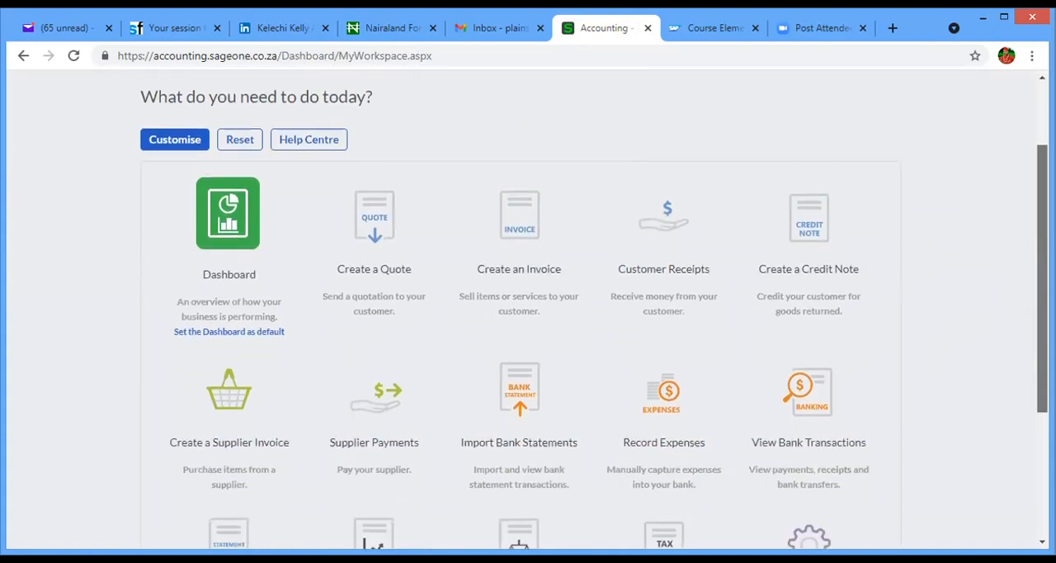
scroll(1028, 353, "up", 2)
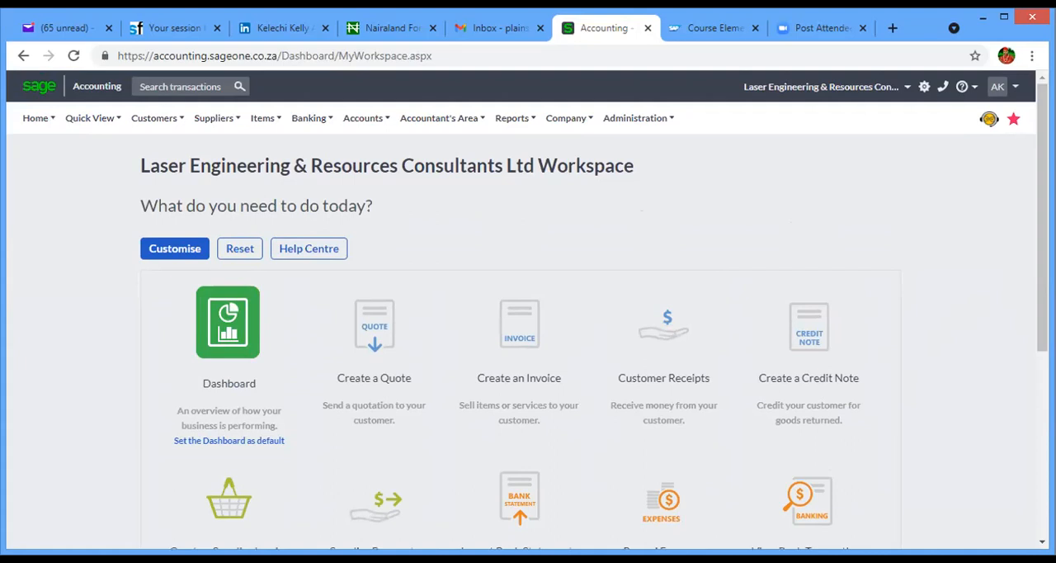
scroll(910, 320, "down", 1)
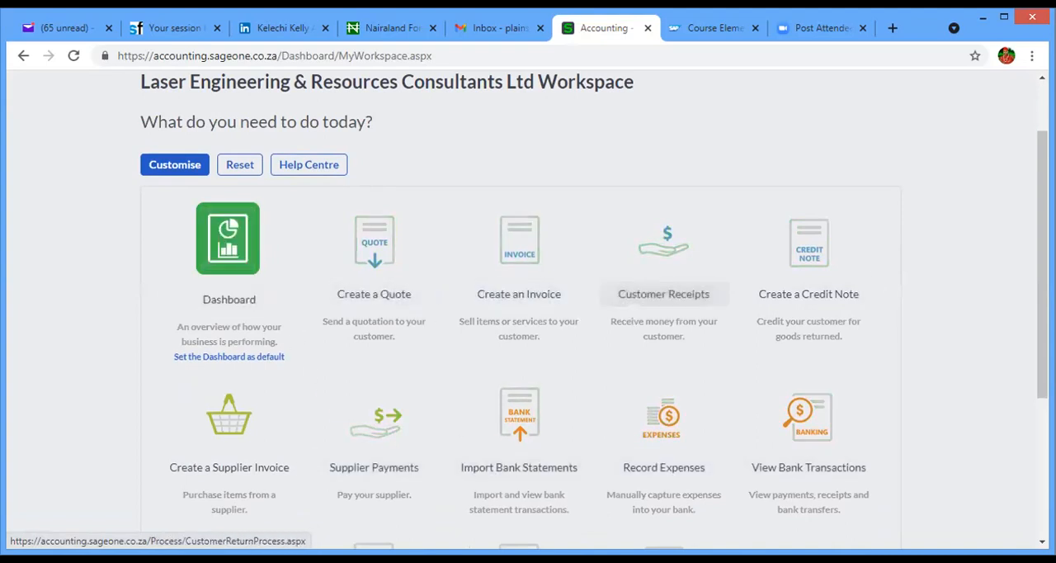
scroll(1042, 247, "up", 1)
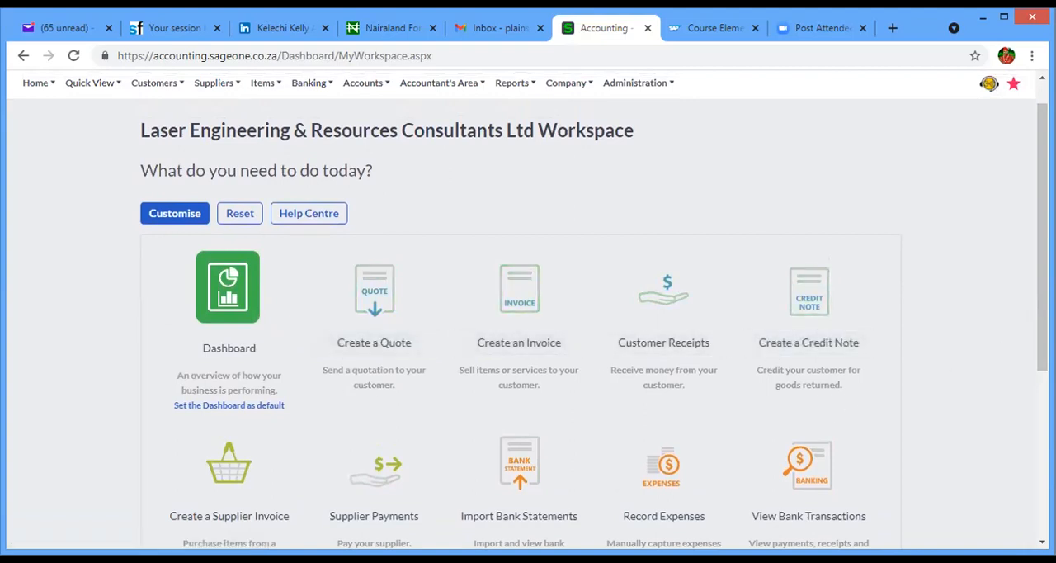
scroll(1042, 330, "up", 1)
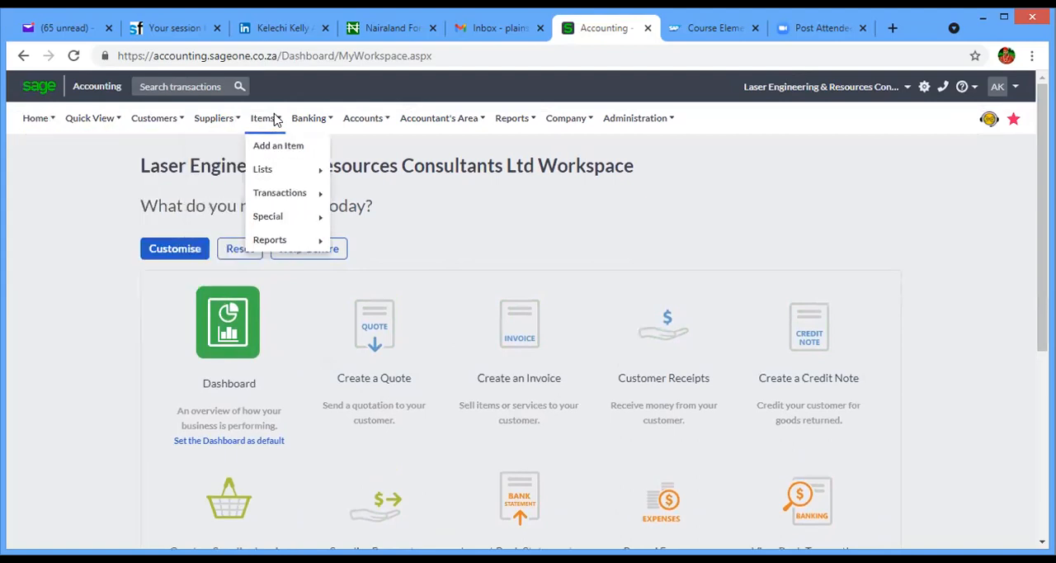
mouse_move(516, 124)
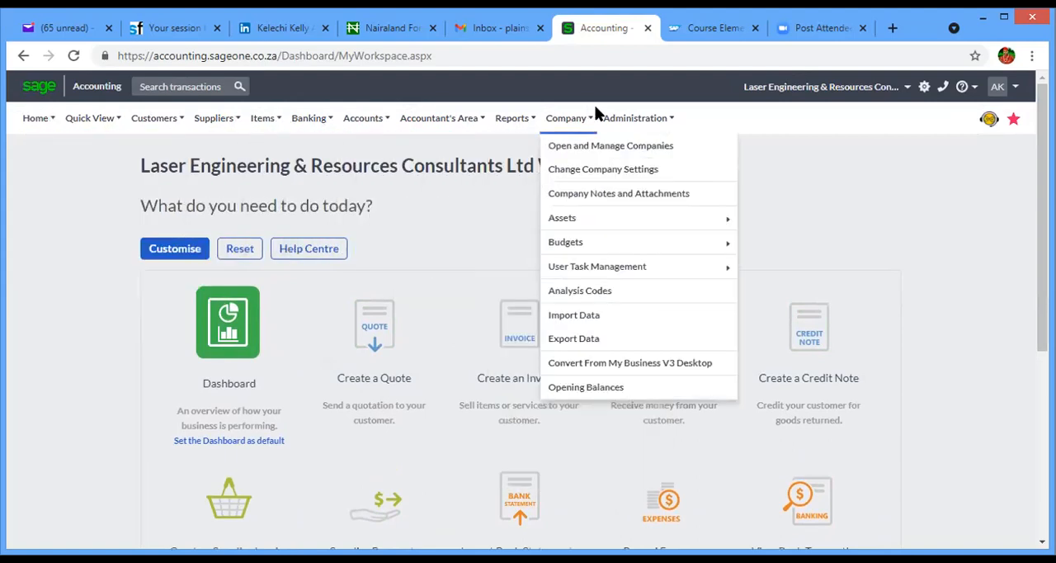
mouse_move(170, 134)
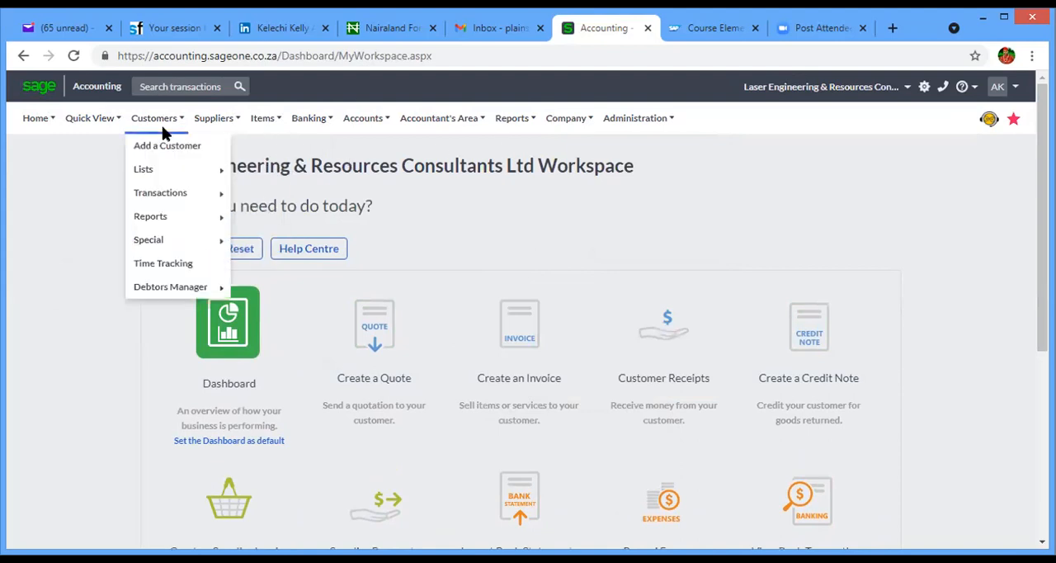
mouse_move(110, 133)
- View the Customer Dashboard and the general Dashboard, looking over the widgets for to-dos, banking, sales history and top customers
mouse_move(51, 125)
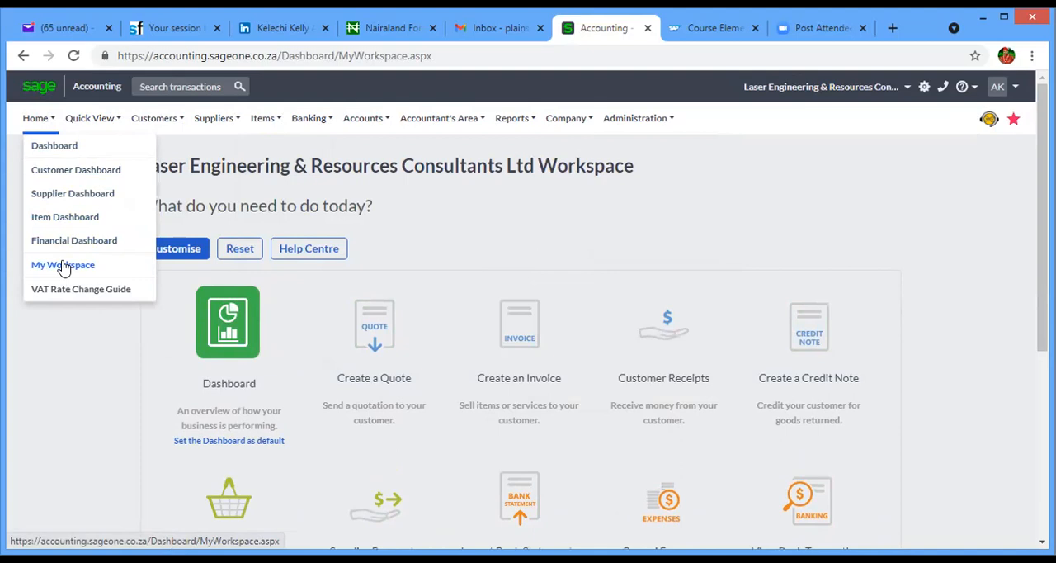
left_click(79, 175)
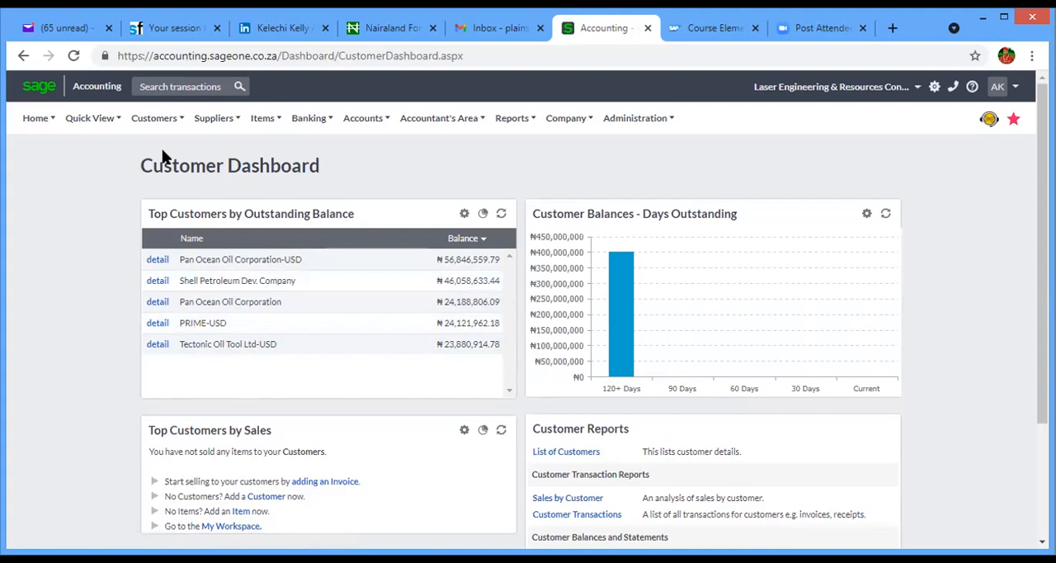
left_click(165, 124)
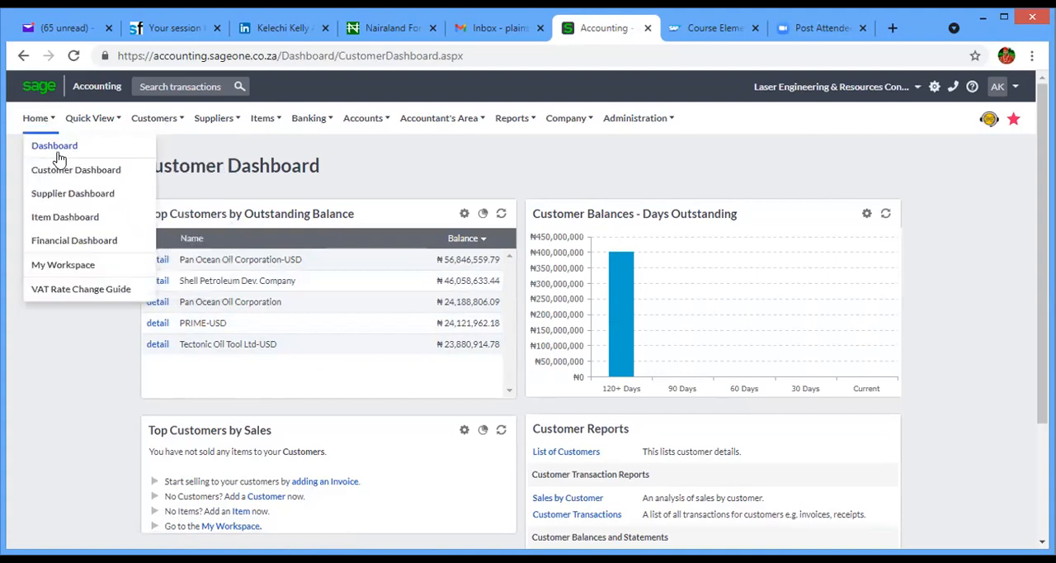
left_click(56, 149)
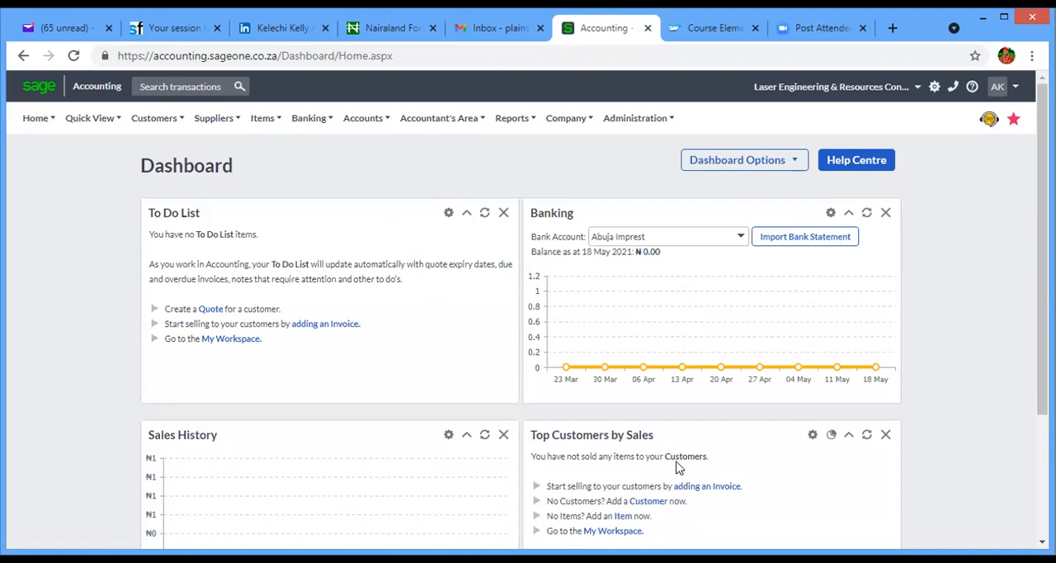
left_click_drag(1041, 297, 1041, 342)
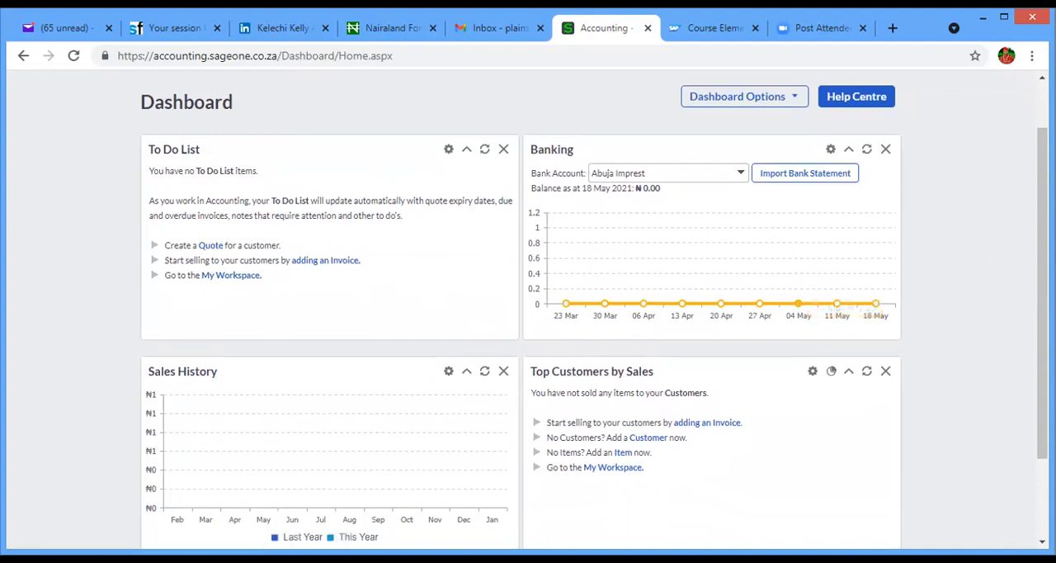
scroll(527, 305, "up", 1)
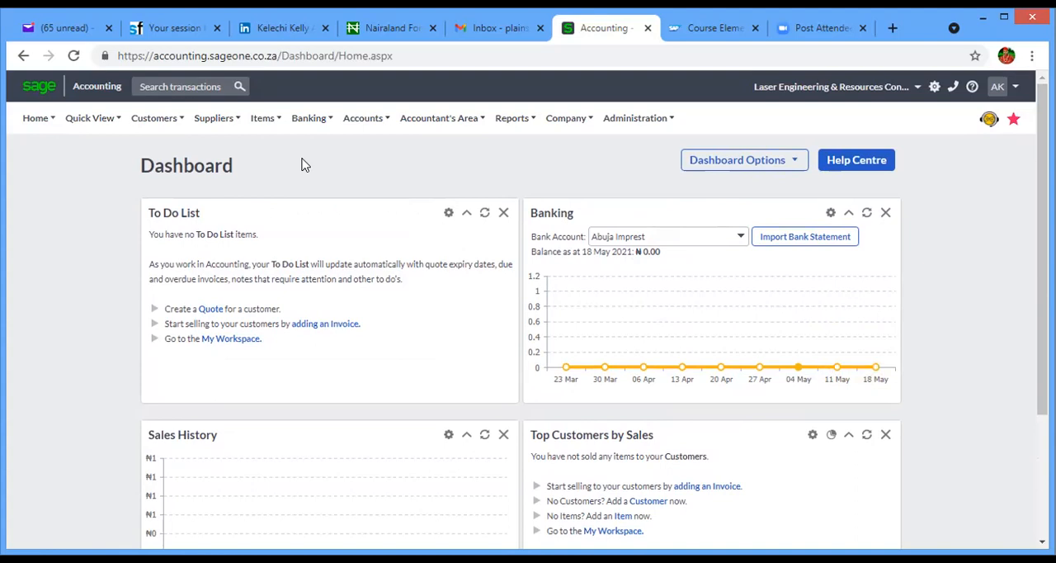
- Examine the Quick View options and the Customers functions, covering lists, transactions, reports, opening balance adjustments and Debtors Manager
left_click(92, 118)
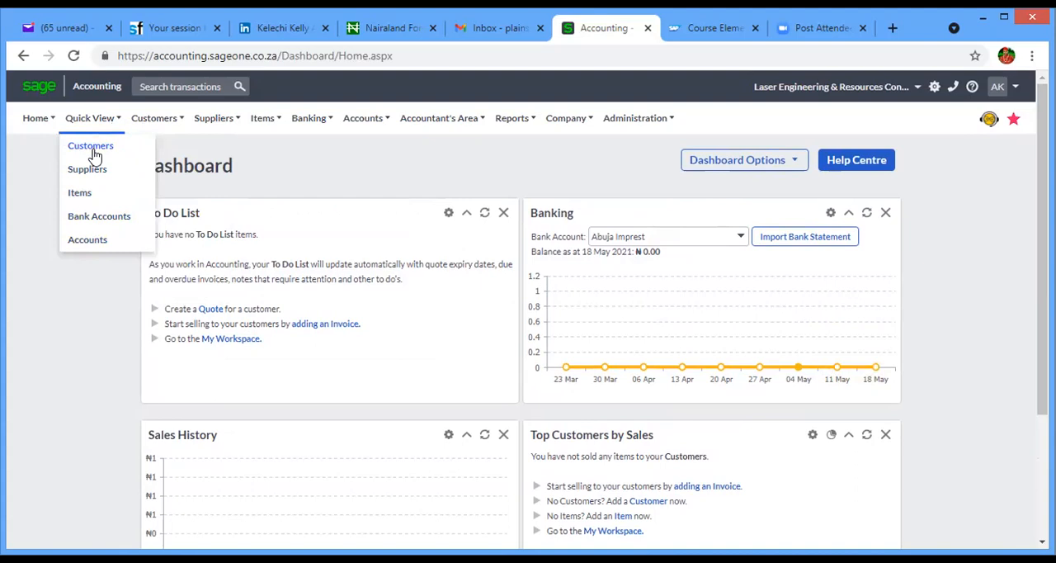
left_click(163, 118)
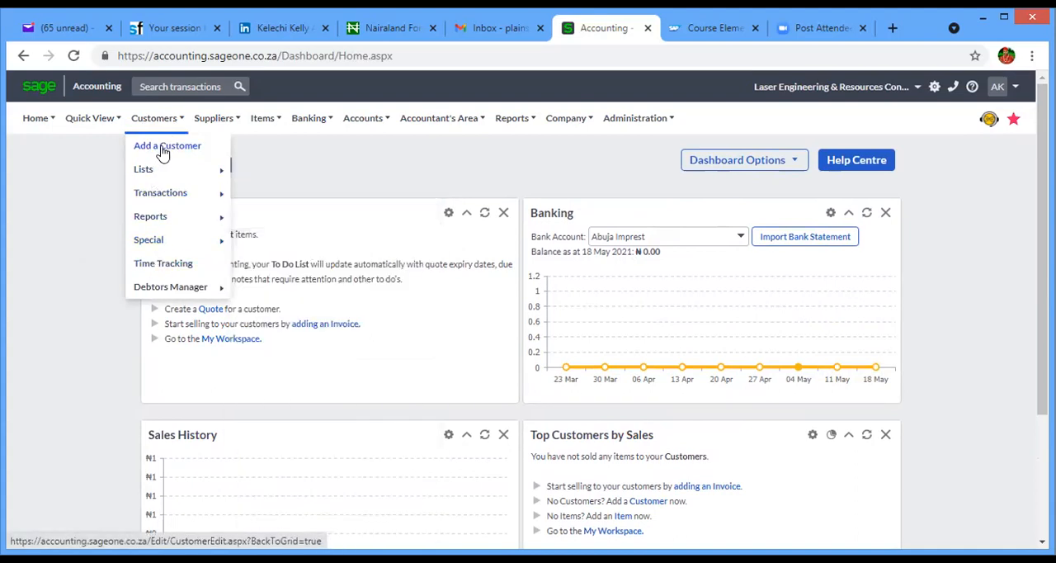
mouse_move(161, 245)
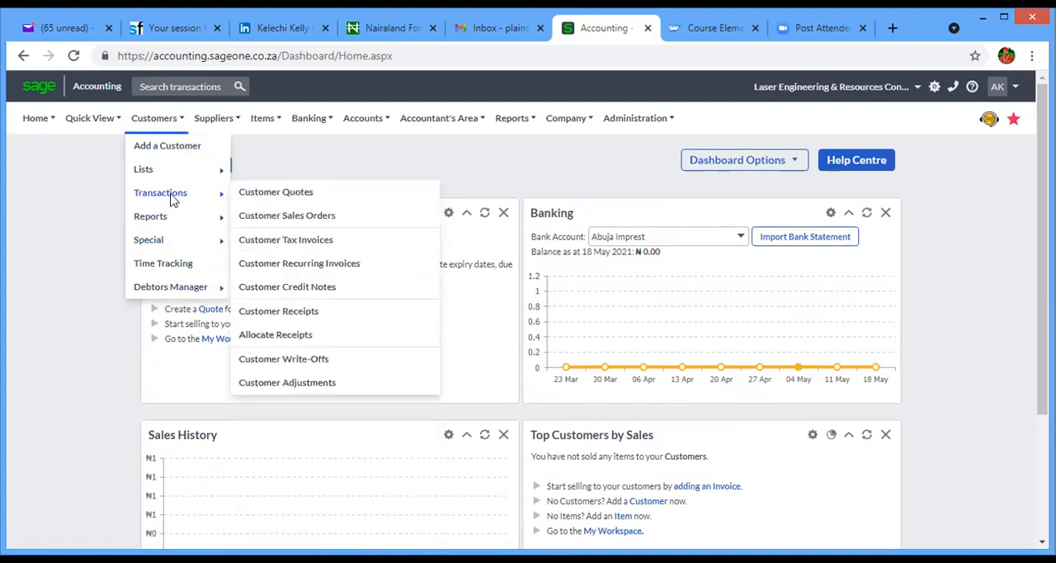
mouse_move(172, 180)
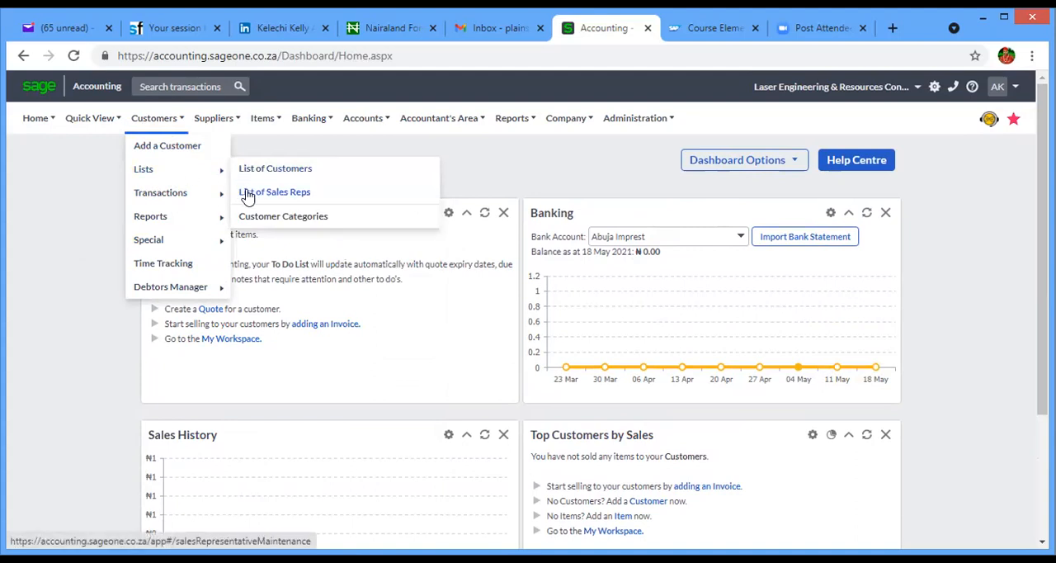
mouse_move(195, 202)
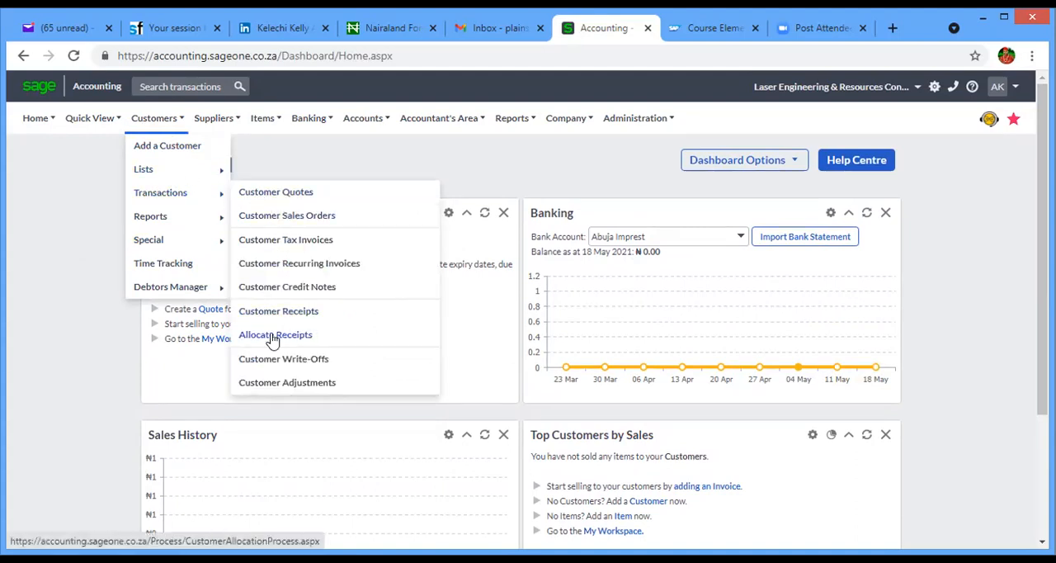
mouse_move(196, 240)
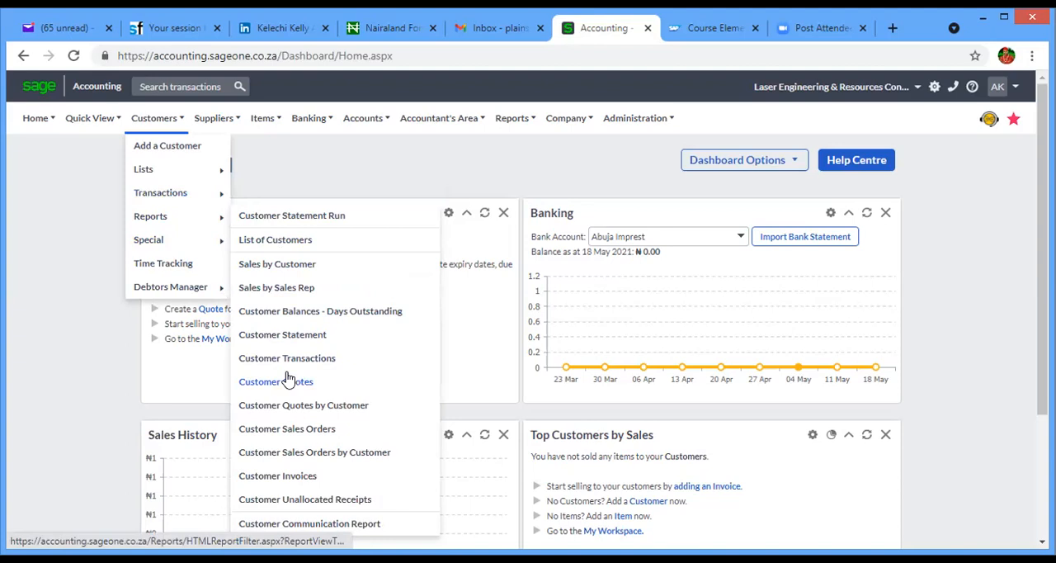
mouse_move(162, 248)
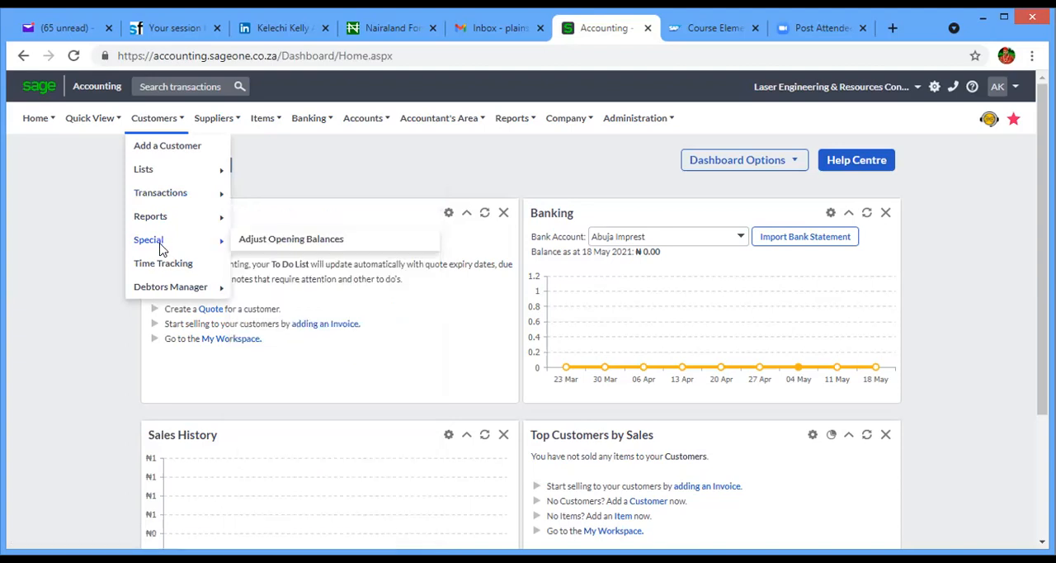
mouse_move(169, 289)
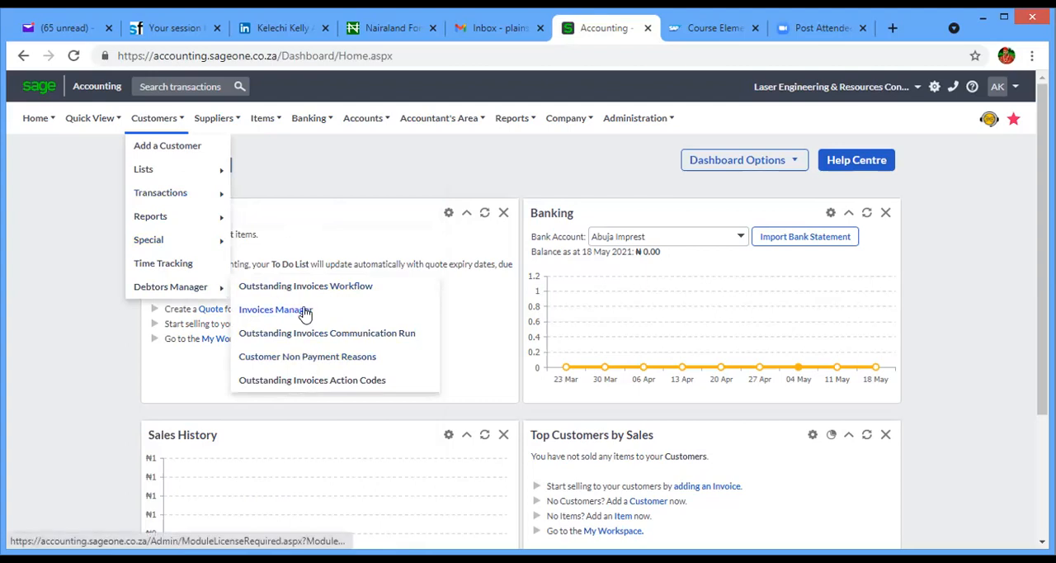
- Examine the Suppliers and Items functions, covering their lists, transactions and reports, including item adjustments and selling price adjustments
mouse_move(211, 121)
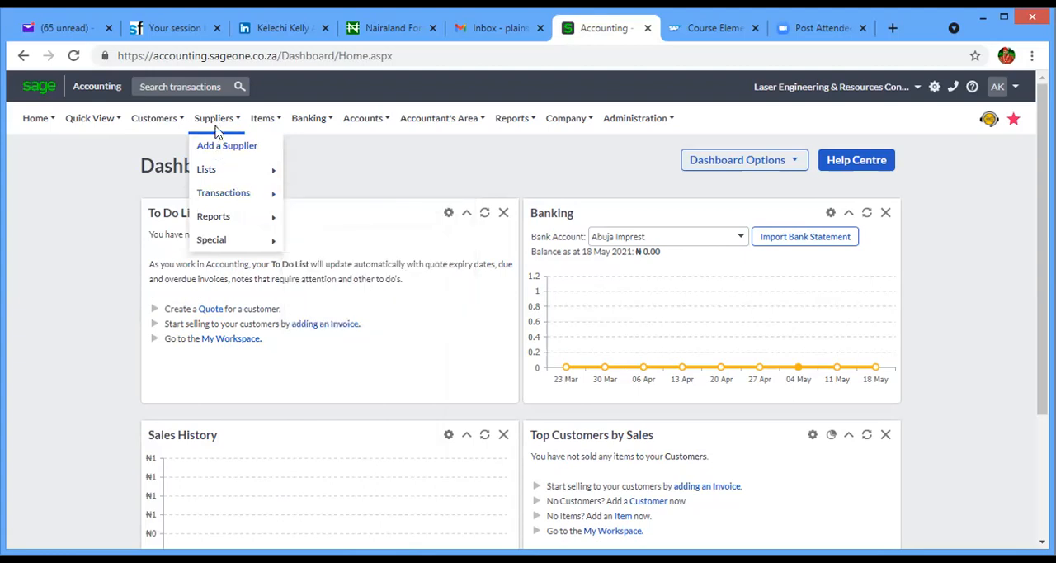
mouse_move(233, 172)
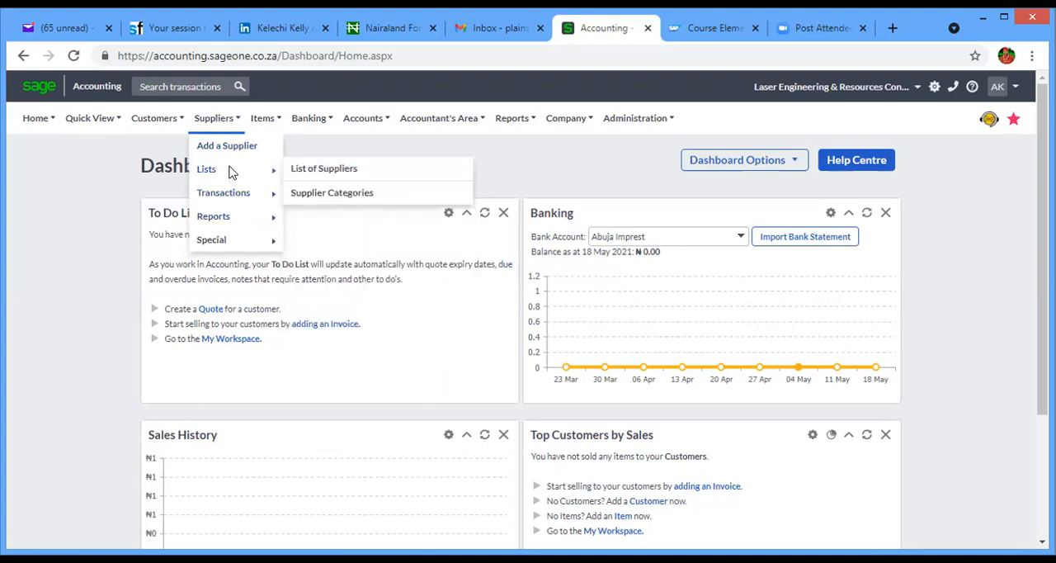
mouse_move(239, 188)
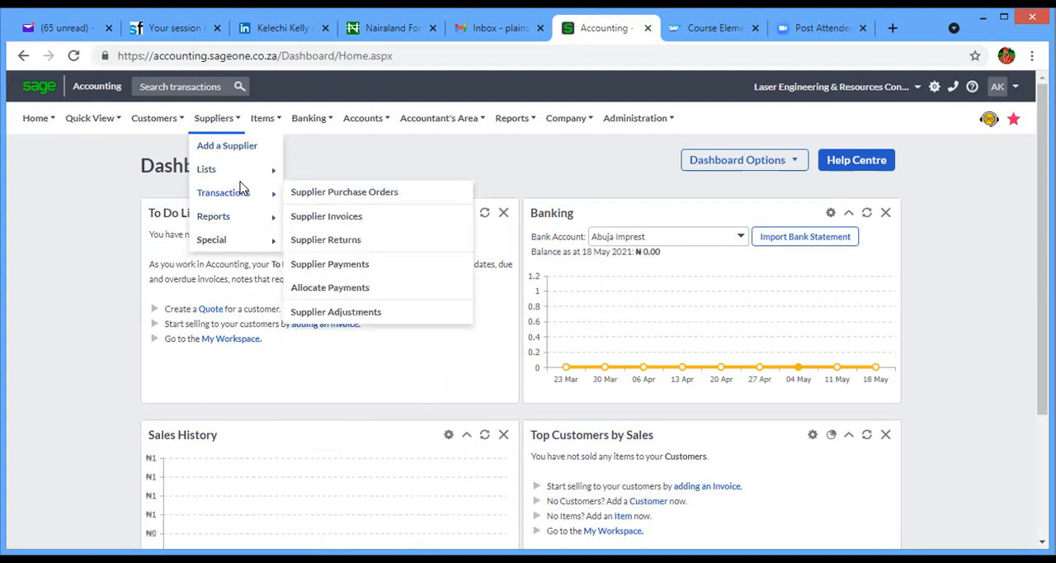
mouse_move(257, 217)
mouse_move(263, 121)
mouse_move(288, 178)
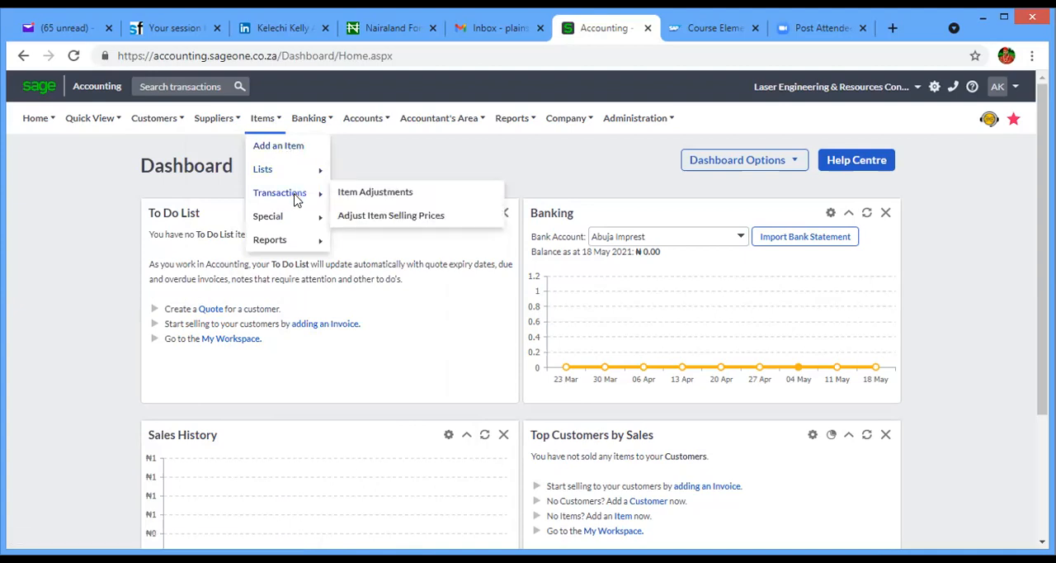
mouse_move(299, 241)
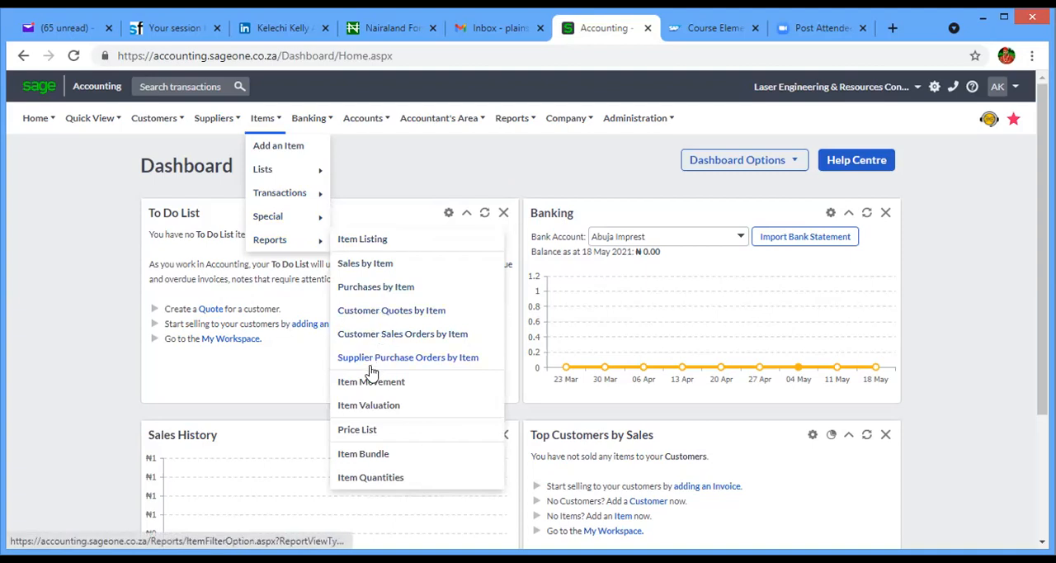
- Look over the Banking transaction options, including bank reconciliation, and the Accounts functions for lists, reporting groups, opening balances and reports
mouse_move(308, 118)
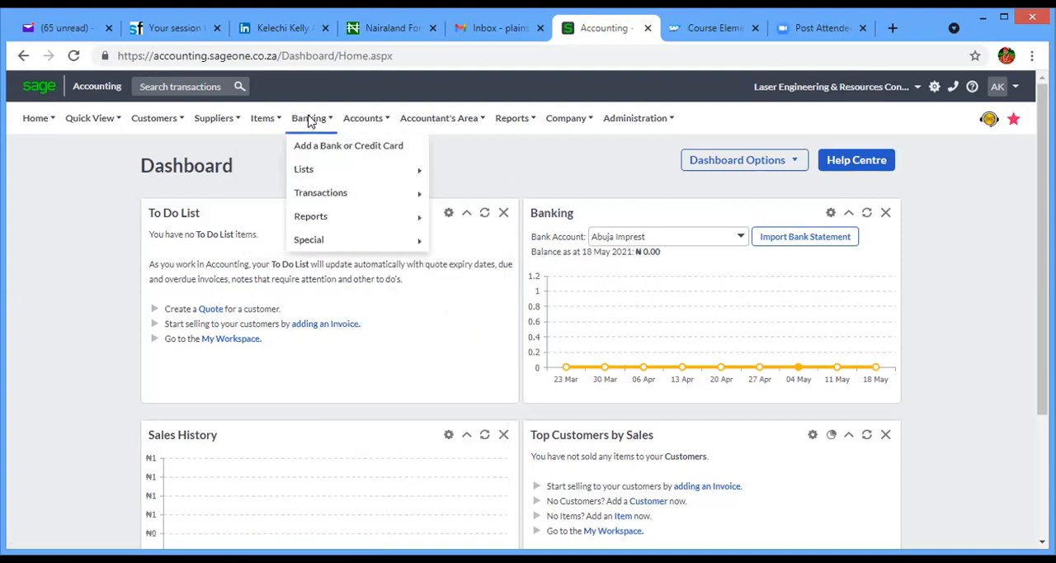
mouse_move(341, 196)
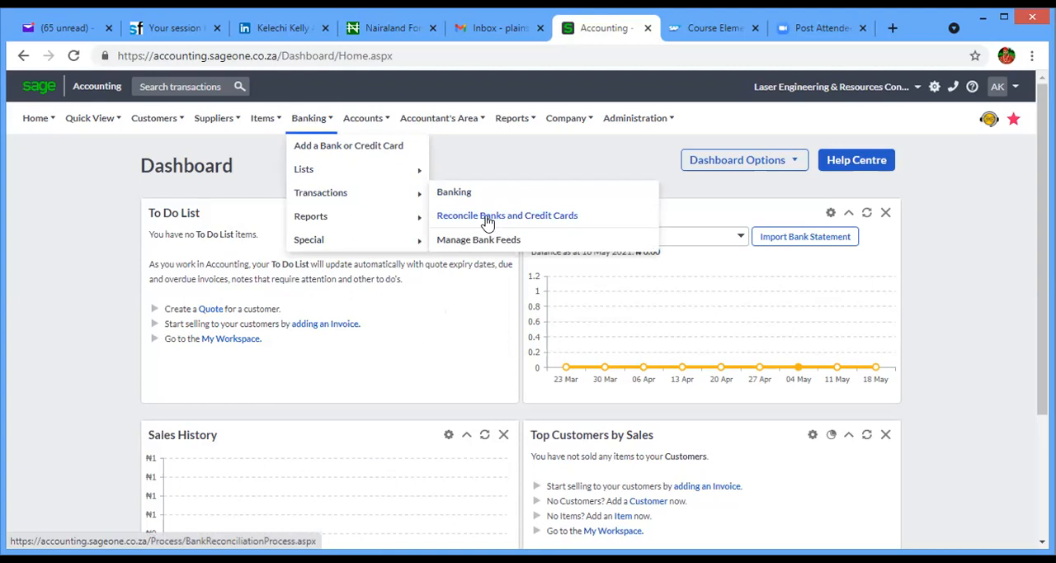
mouse_move(379, 126)
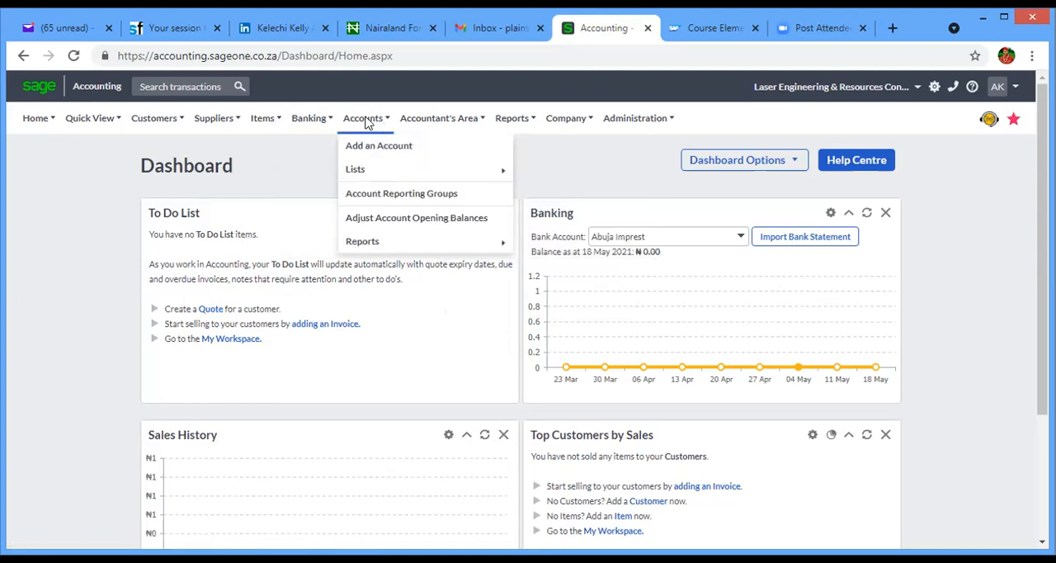
mouse_move(370, 173)
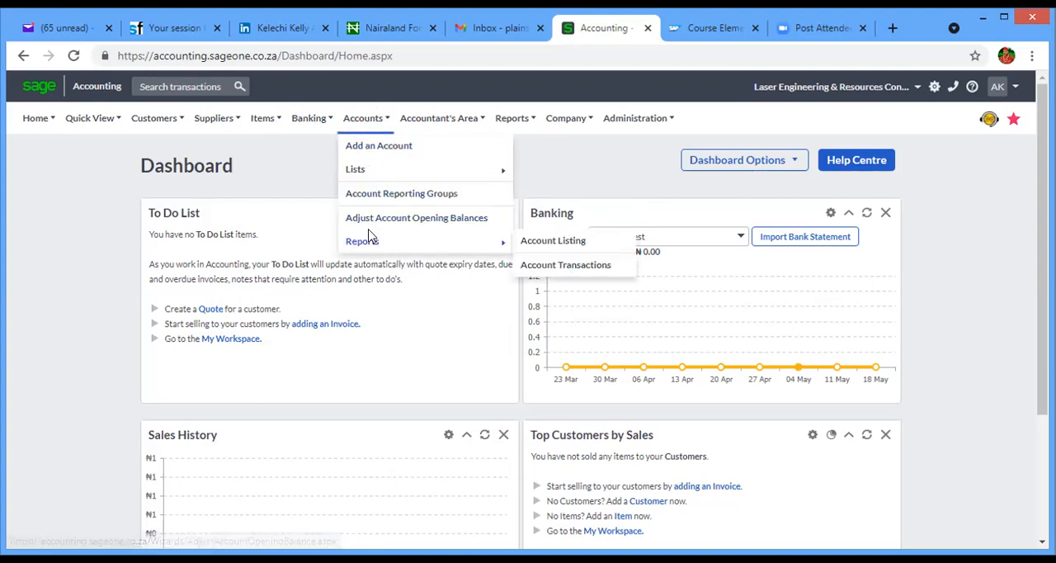
- Examine the Accountant's Area functions, covering journal entries, management reports, transaction reports and VAT options
mouse_move(459, 118)
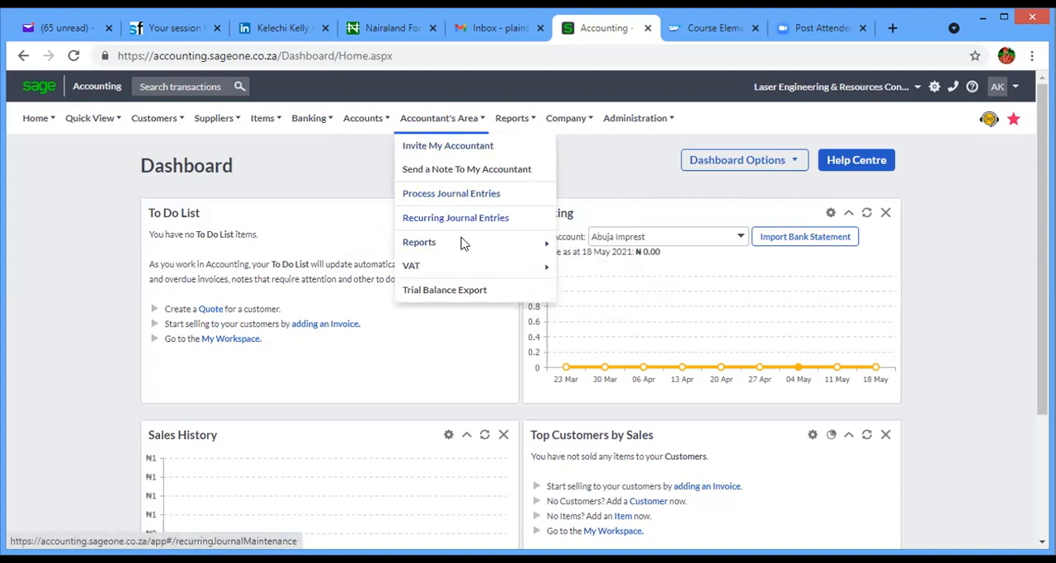
mouse_move(462, 251)
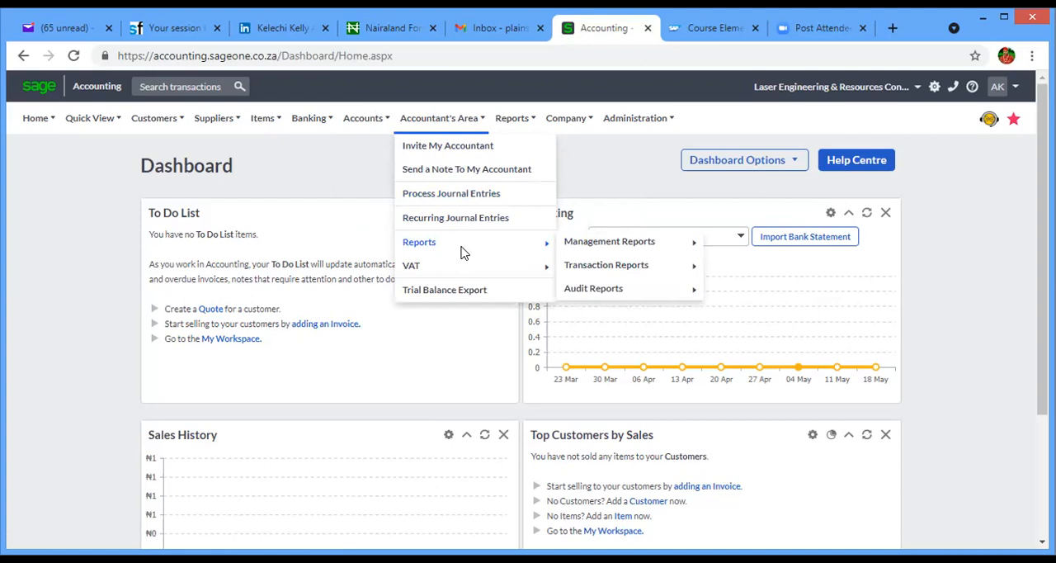
mouse_move(568, 245)
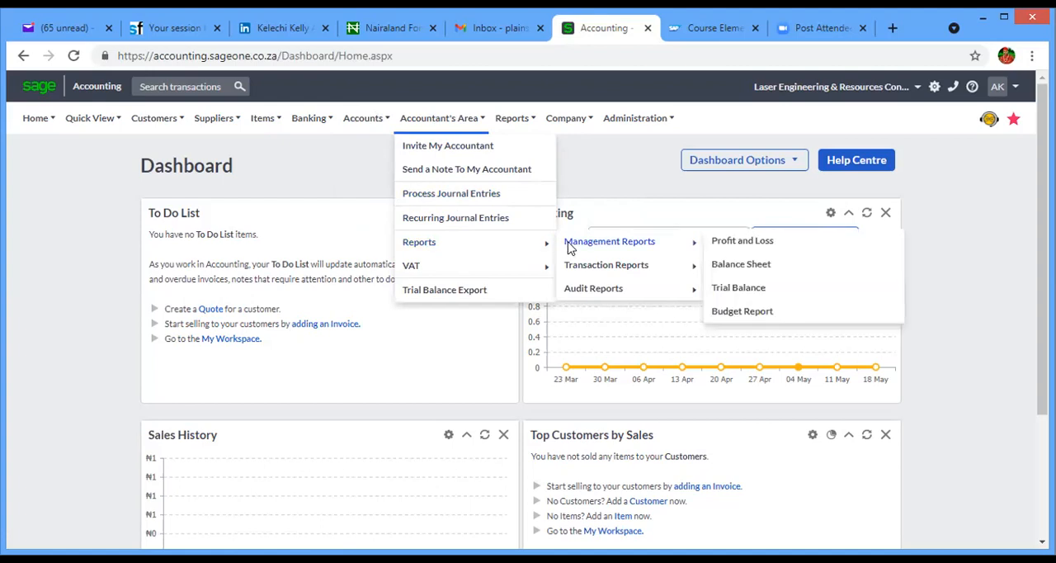
mouse_move(572, 266)
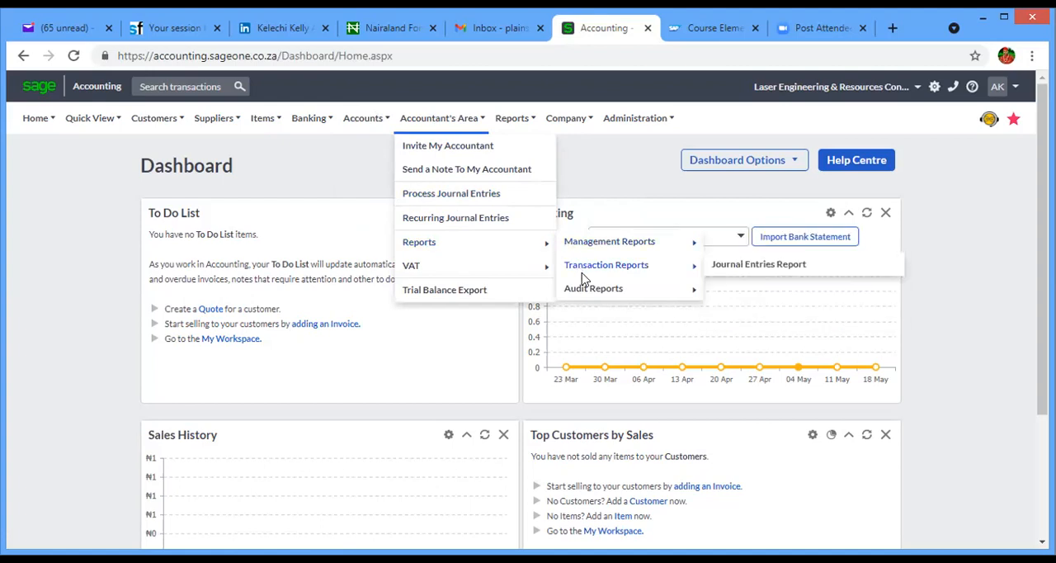
mouse_move(474, 274)
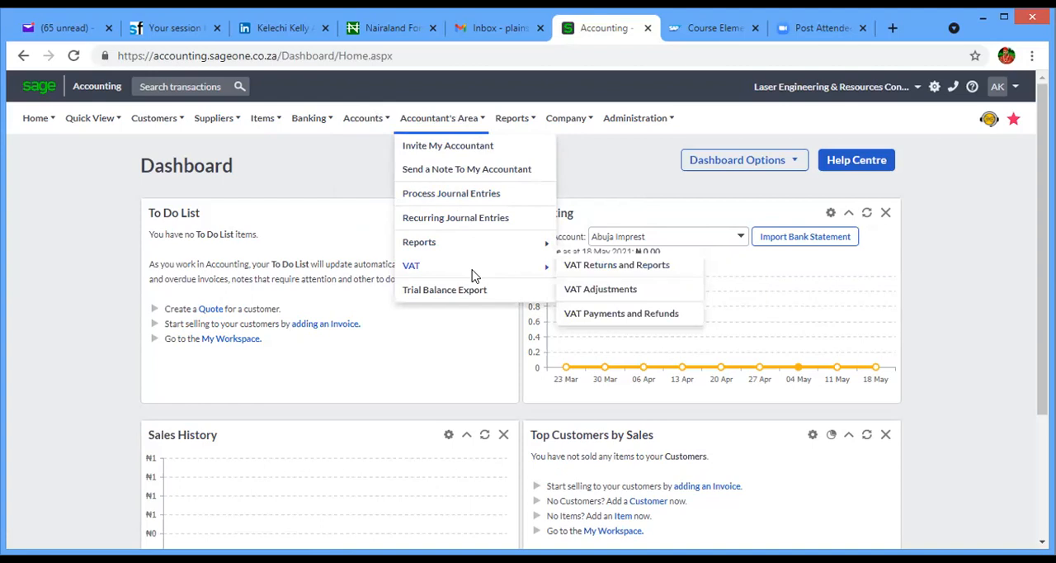
- Look over the available Reports categories, the Company functions down to Opening Balances, and the Administration options
mouse_move(513, 120)
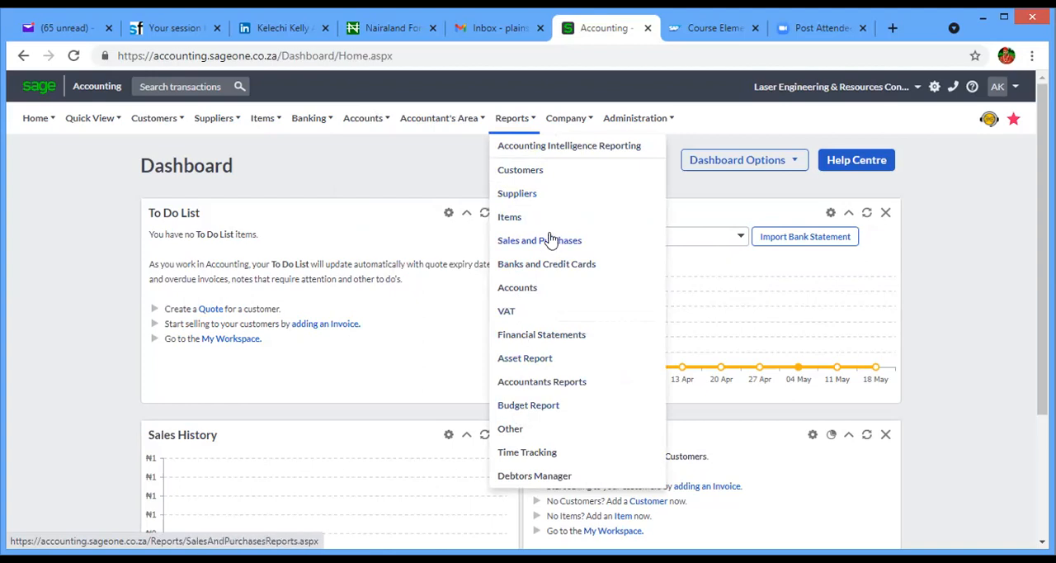
mouse_move(571, 116)
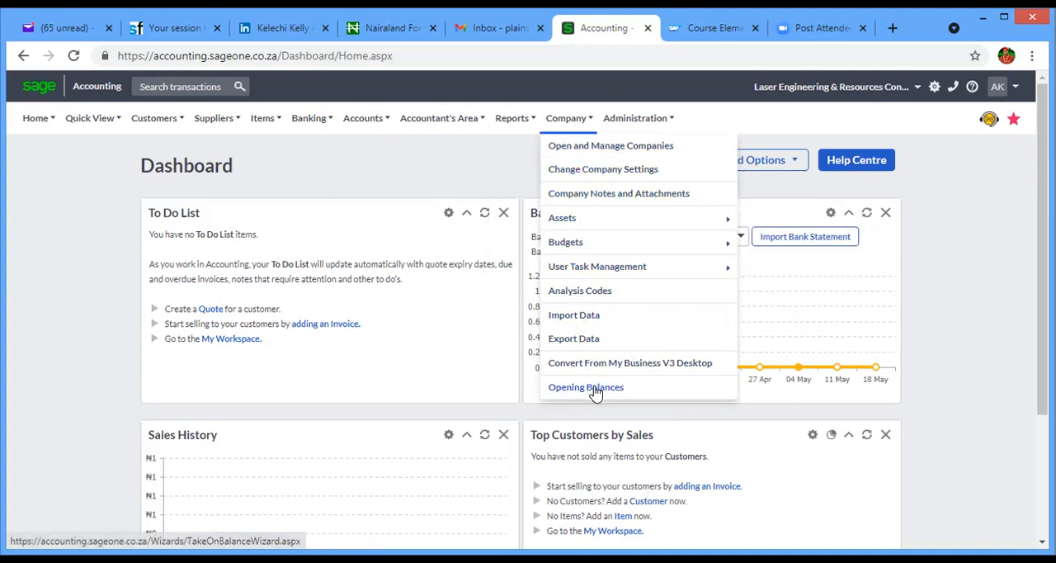
mouse_move(622, 121)
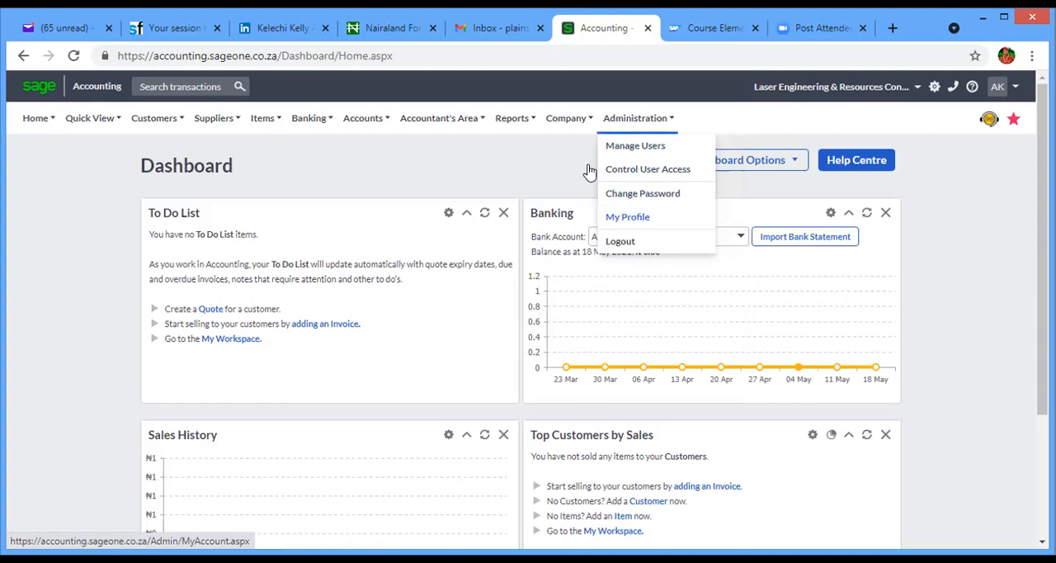
- Return to the Customer Dashboard and open the List of Customers
mouse_move(159, 139)
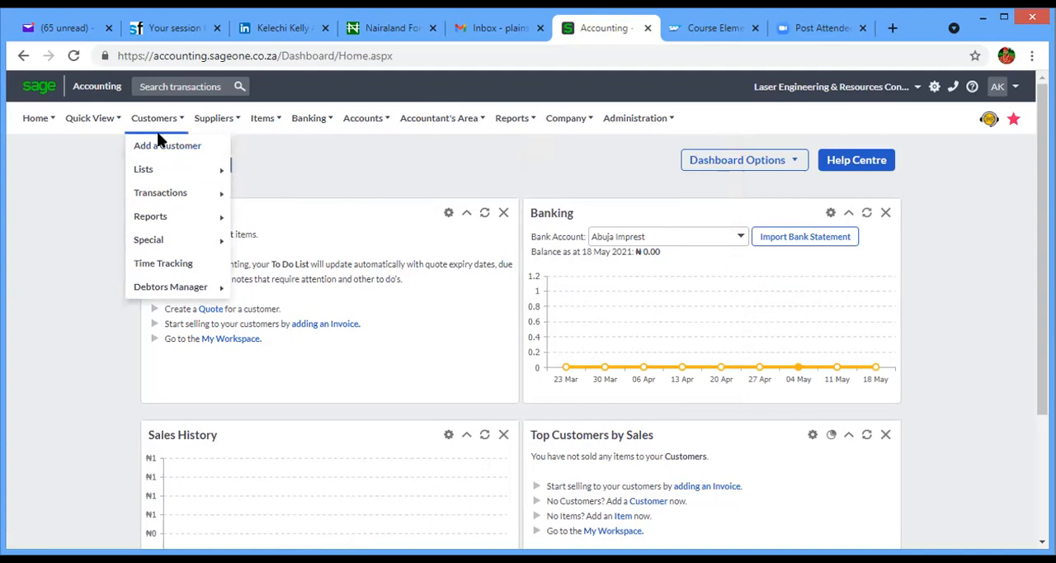
left_click(23, 57)
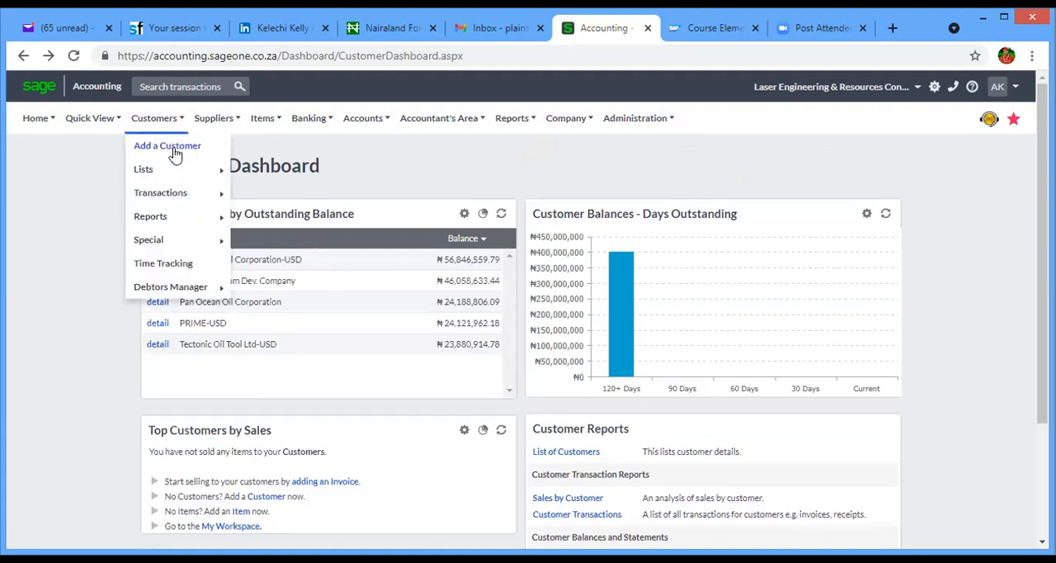
mouse_move(173, 165)
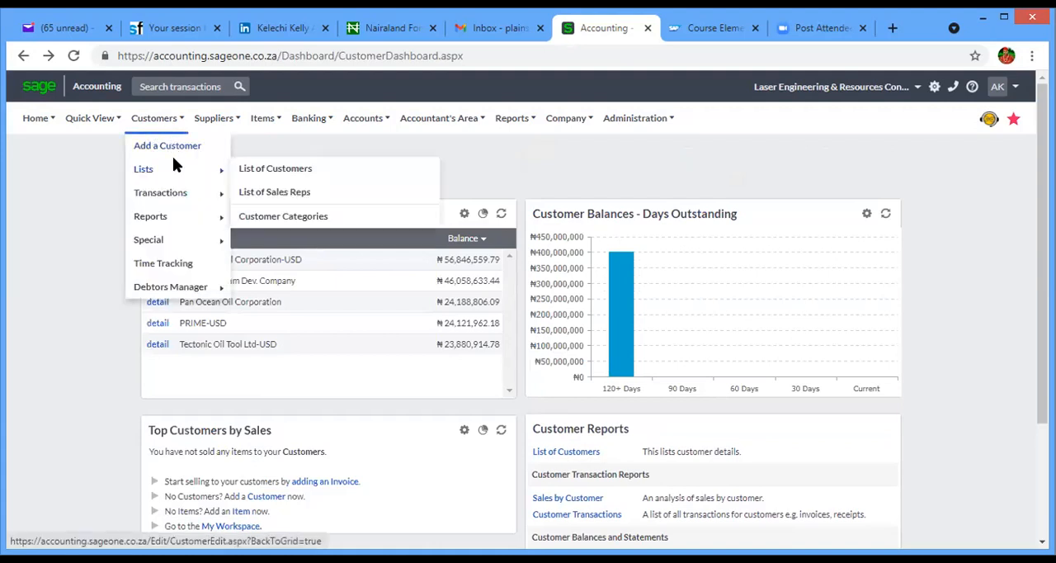
left_click(261, 173)
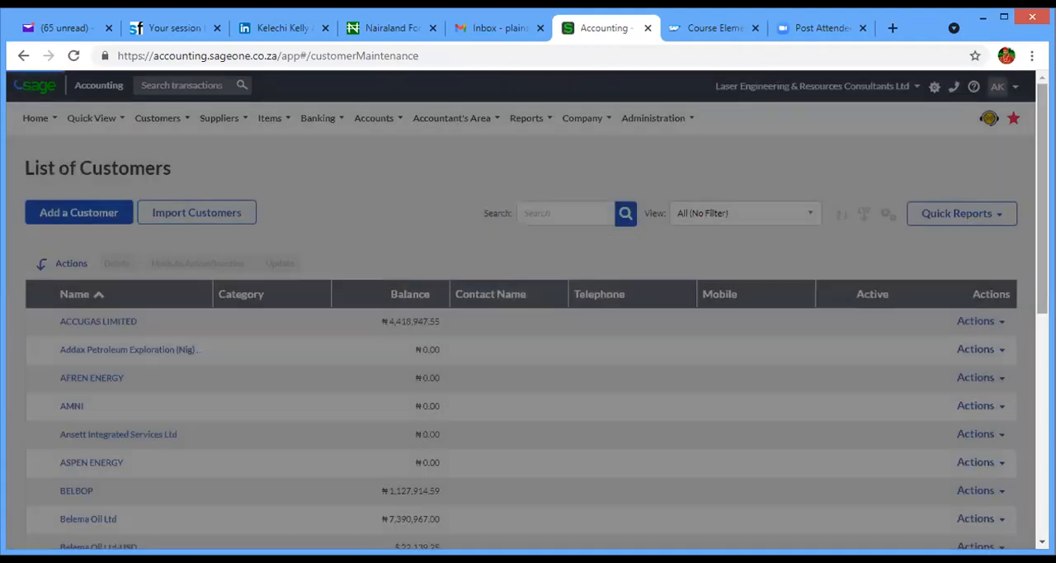
- Look through the first page of the List of Customers, examining the customer names, balances and active status
scroll(528, 347, "down", 2)
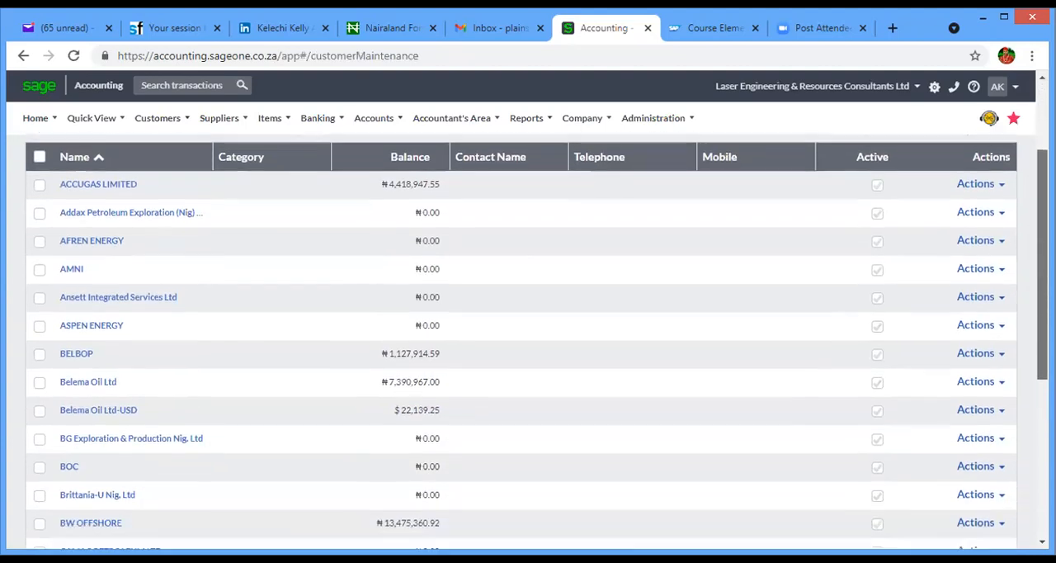
scroll(528, 347, "down", 2)
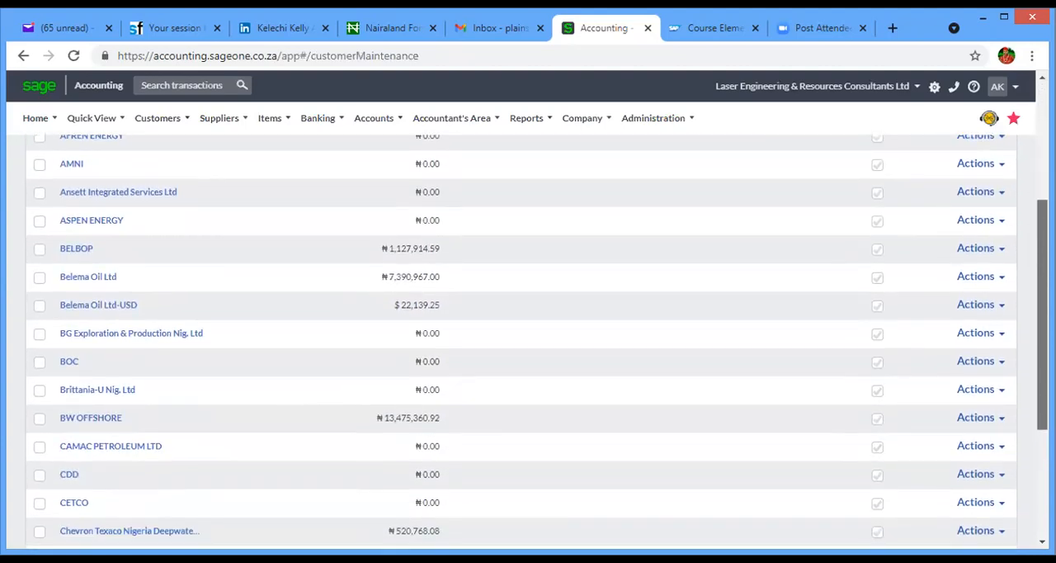
scroll(528, 346, "down", 2)
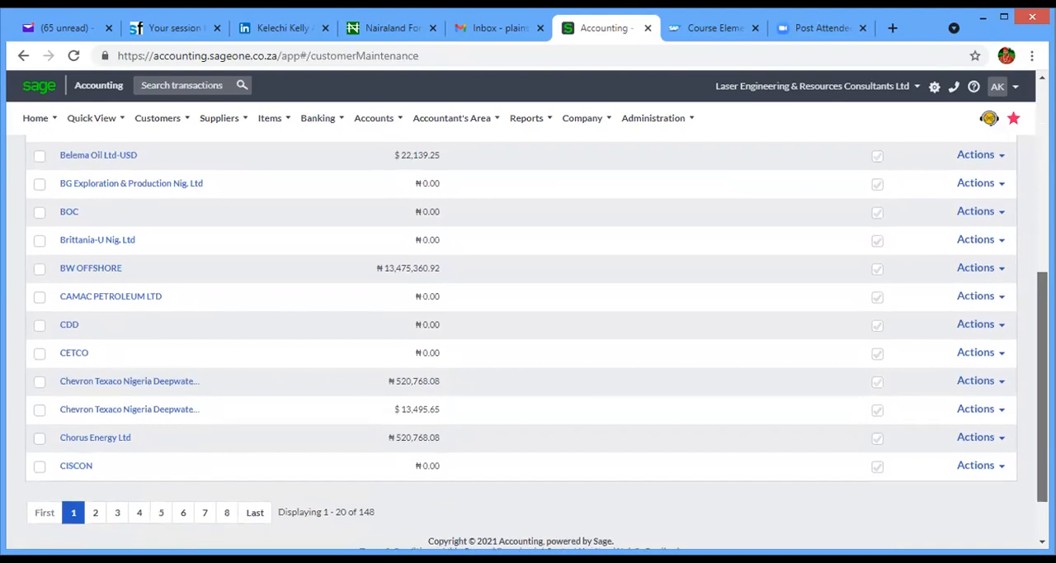
scroll(528, 346, "up", 2)
scroll(420, 309, "up", 4)
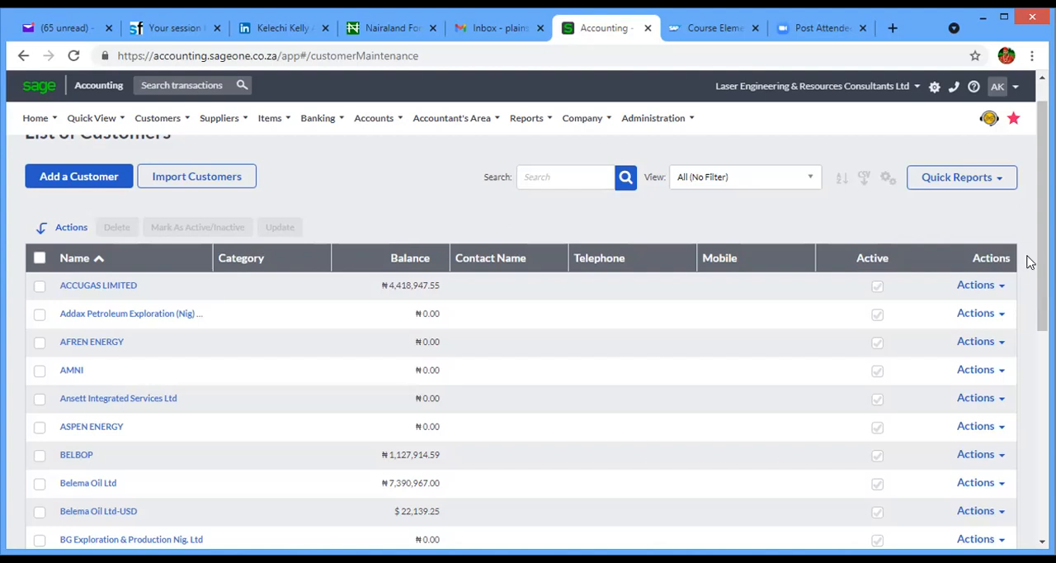
scroll(1041, 248, "down", 2)
scroll(528, 341, "down", 2)
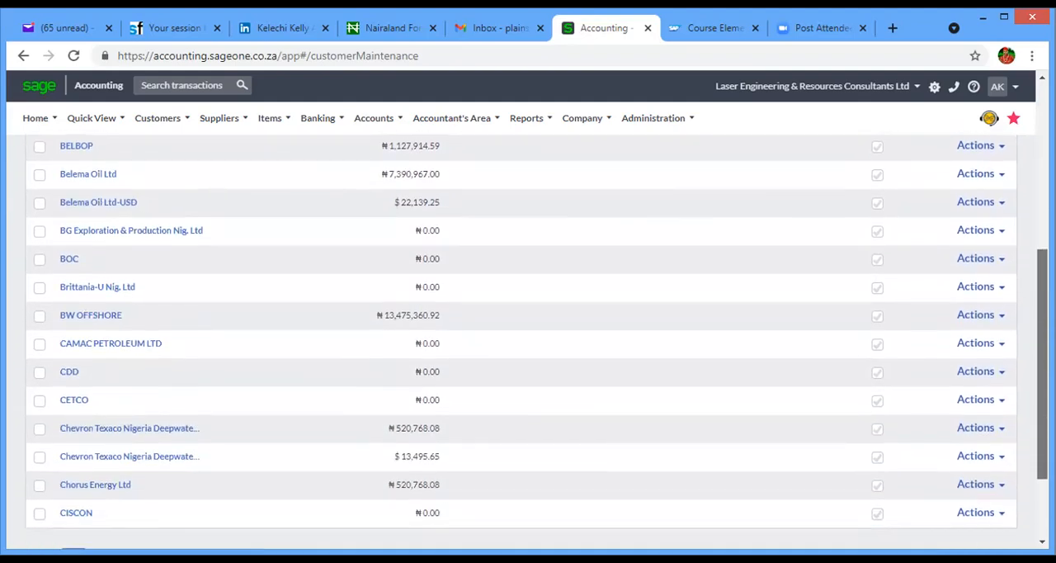
scroll(528, 329, "down", 1)
scroll(528, 330, "up", 2)
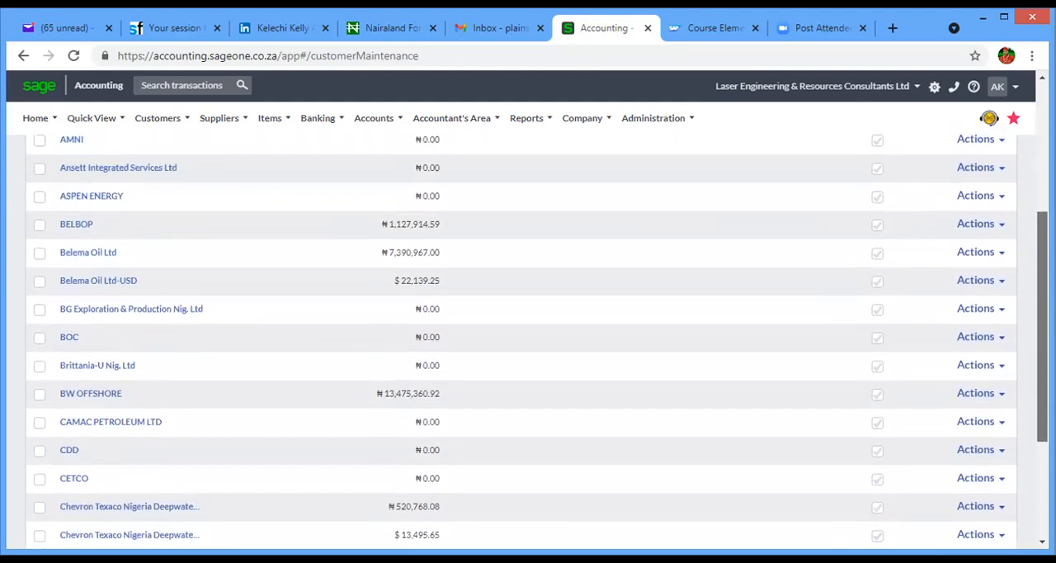
scroll(528, 341, "up", 2)
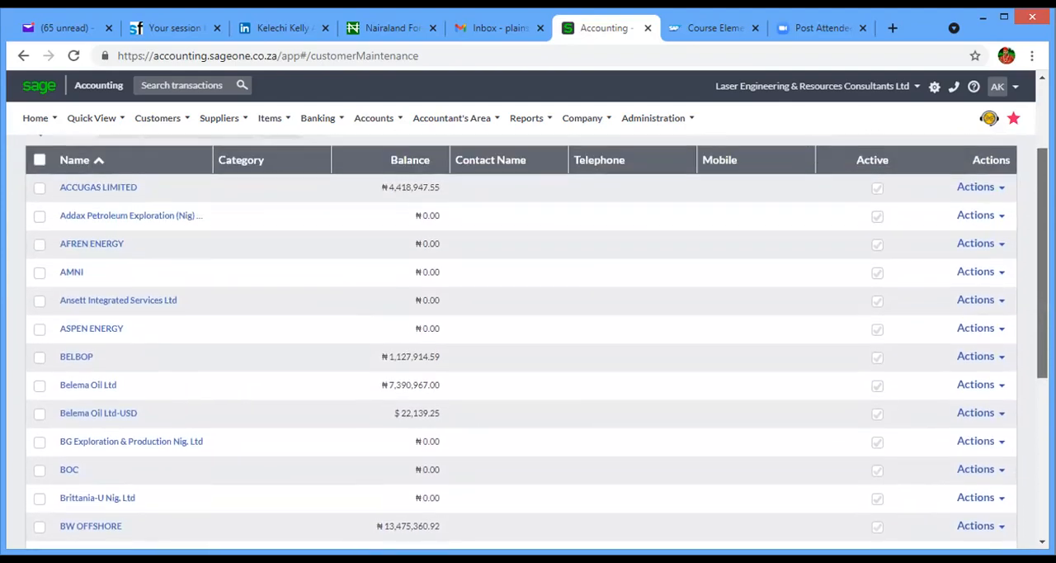
scroll(528, 330, "up", 2)
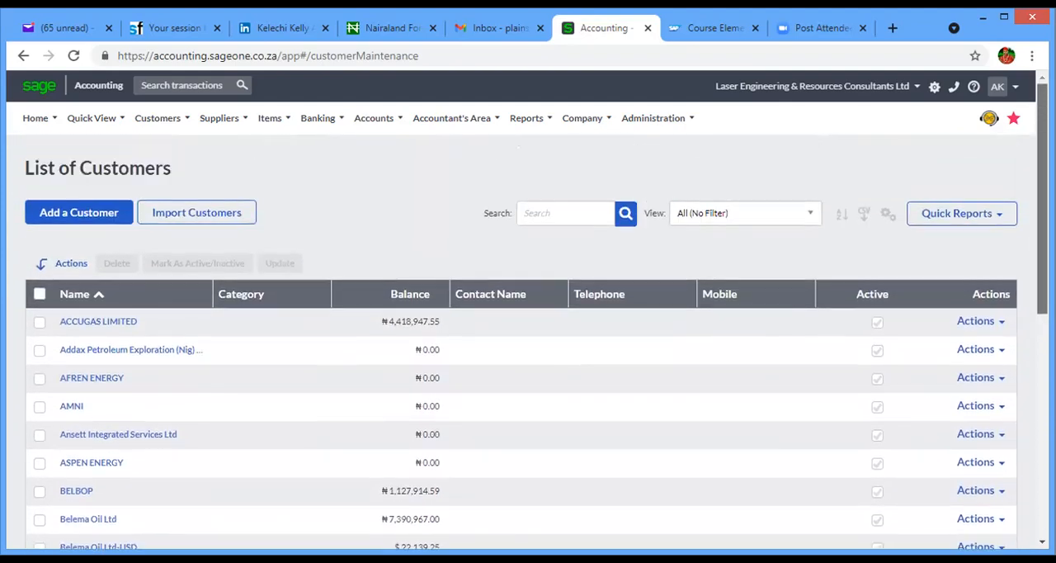
scroll(528, 330, "down", 3)
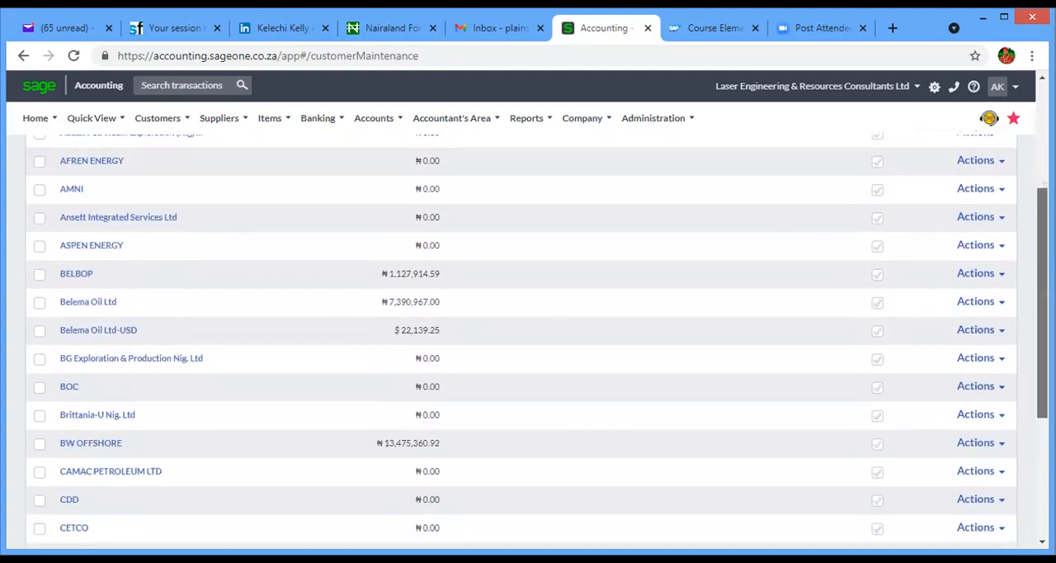
scroll(528, 329, "down", 3)
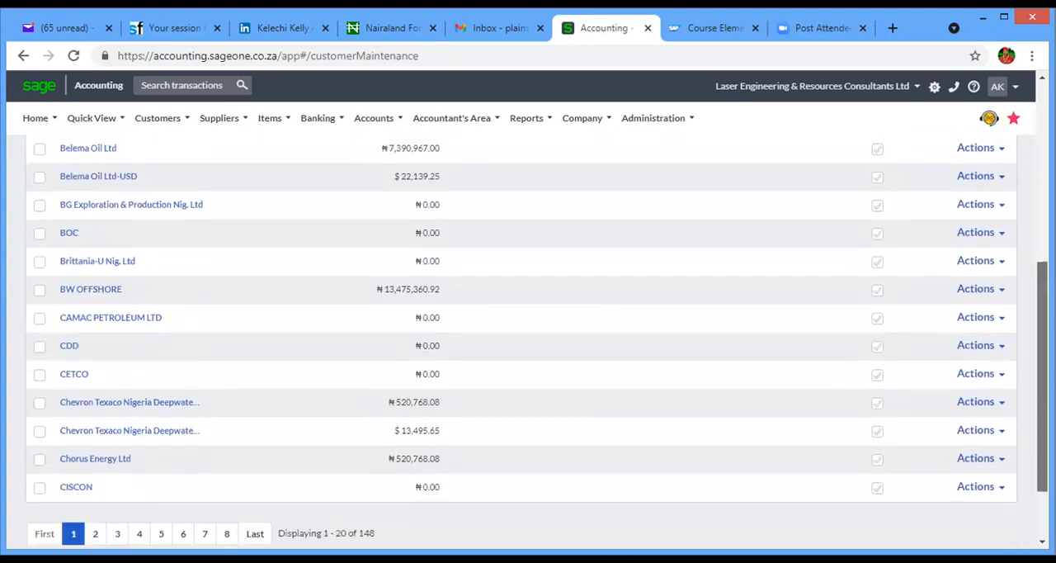
scroll(1013, 262, "up", 5)
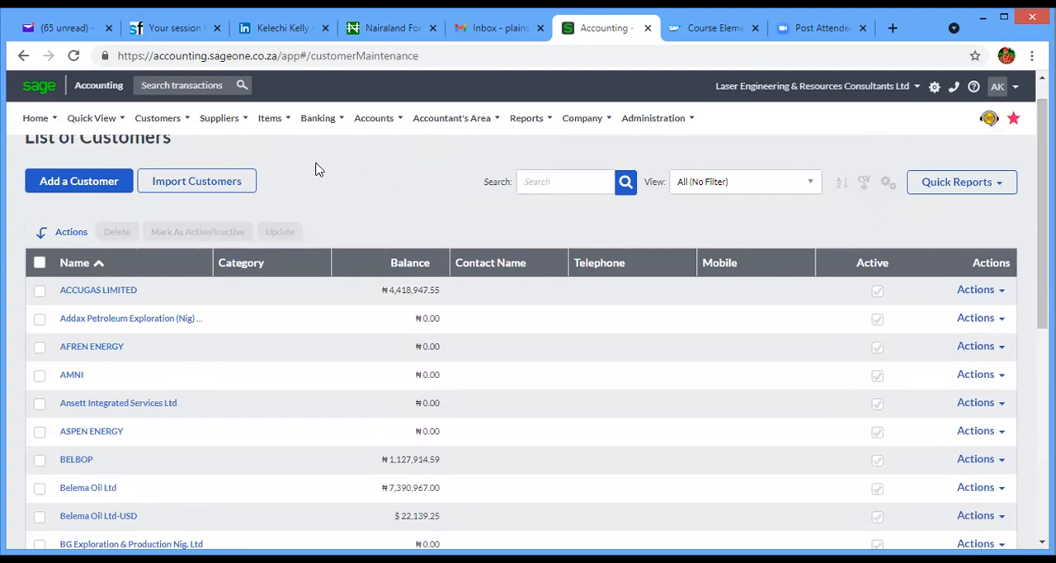
- Look over the available customer reports, then go back from the List of Customers to the Customer Dashboard
left_click(176, 131)
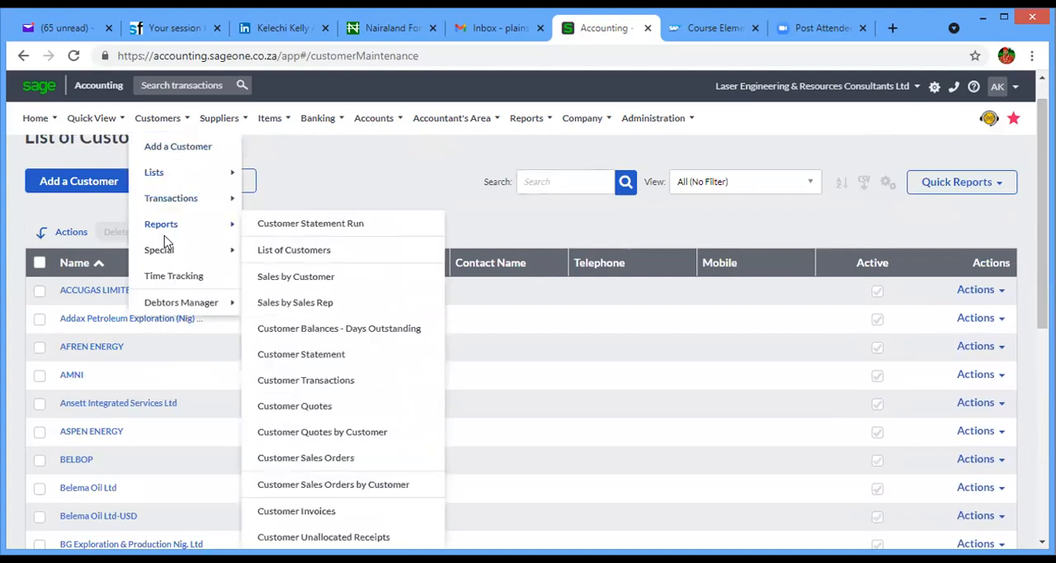
mouse_move(166, 233)
left_click(27, 57)
left_click(26, 58)
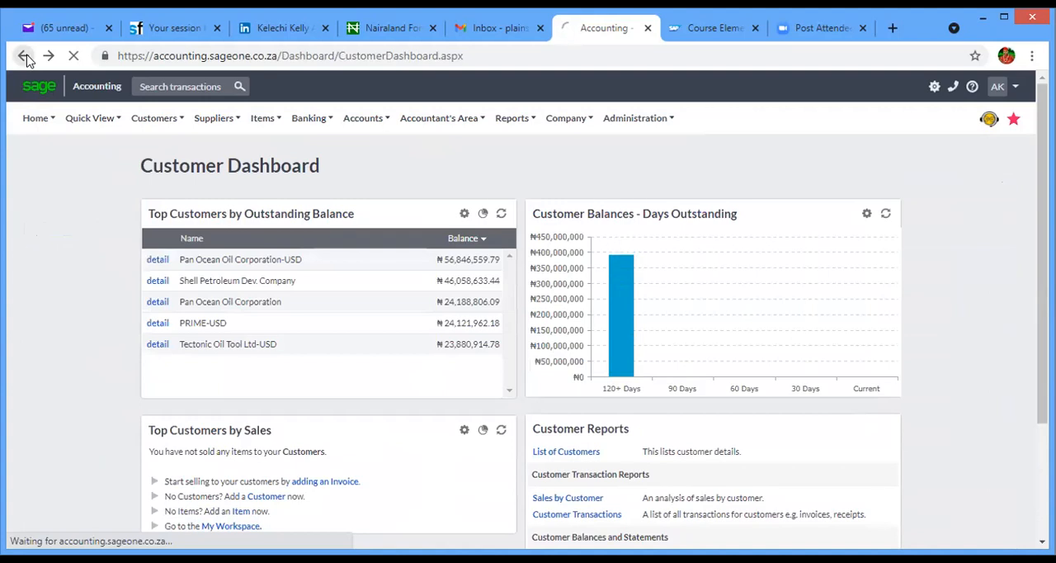
- Go back to the Sage Accounting login page, open the Demo Company and look over its dashboard
left_click(25, 56)
left_click(24, 56)
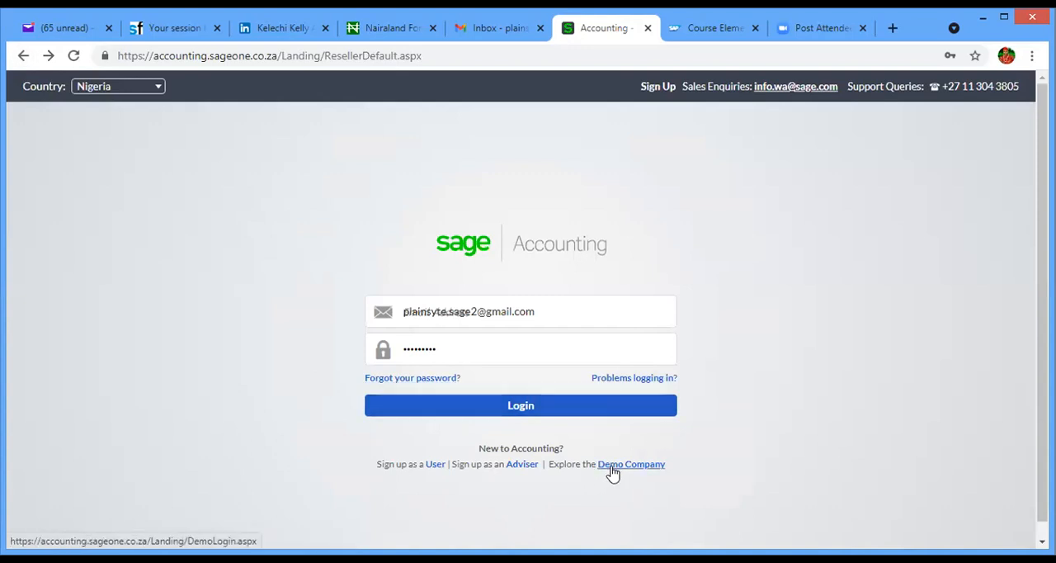
left_click(616, 470)
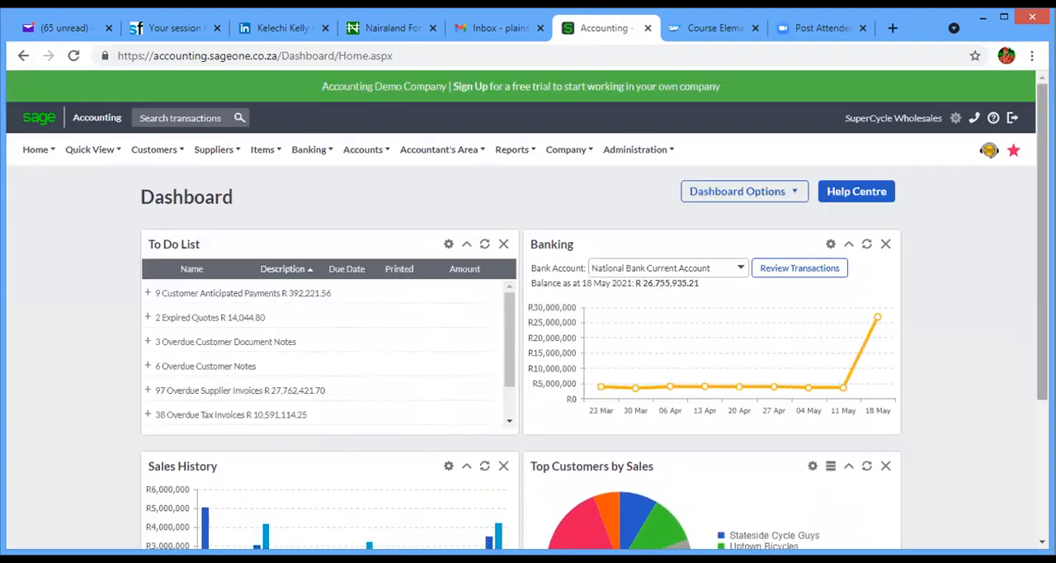
left_click_drag(1042, 248, 1031, 316)
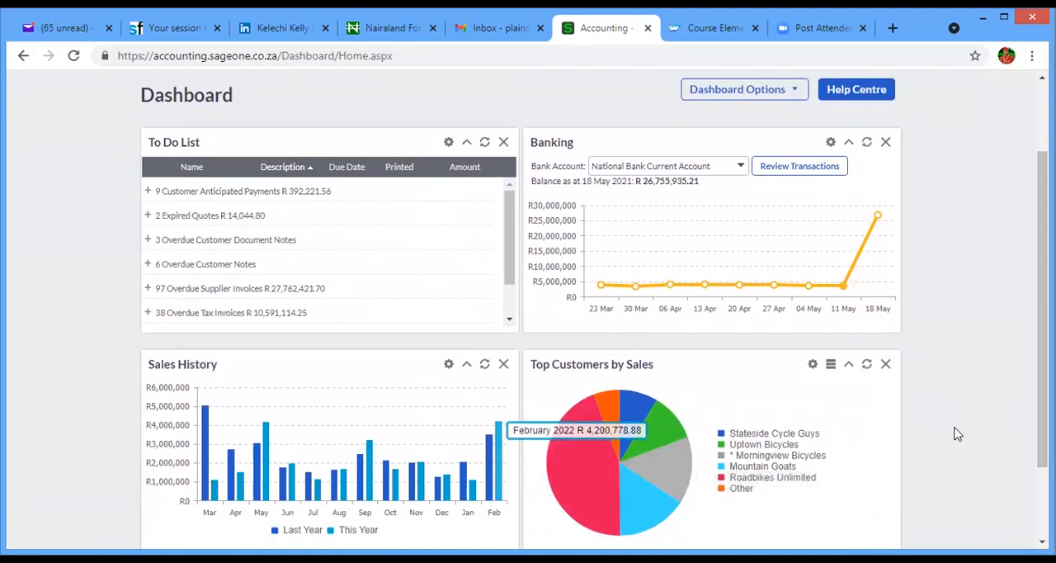
left_click_drag(1042, 320, 1042, 254)
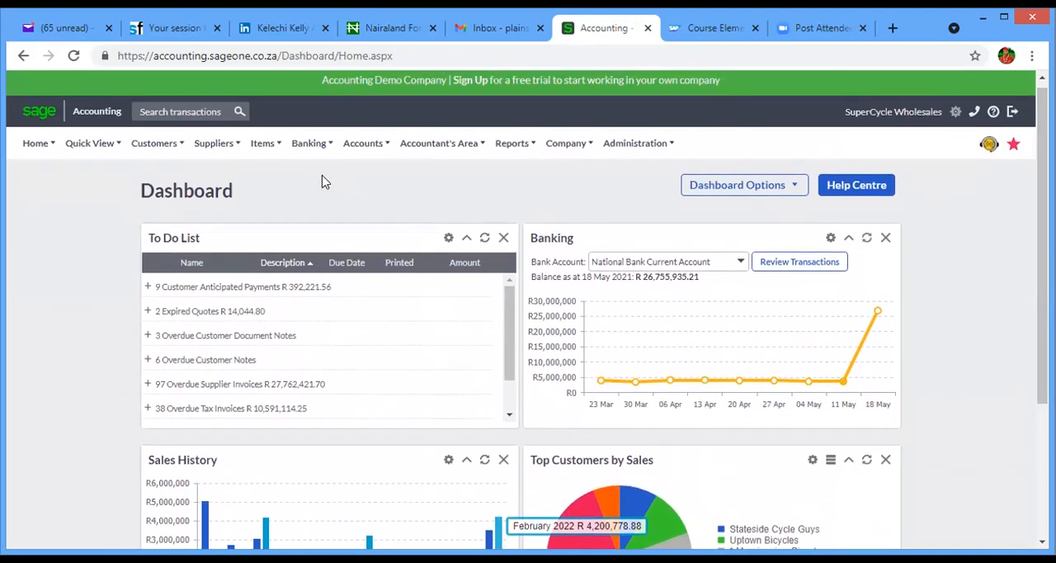
- Look over the customer functions and start a new customer, entering its customer number and AGIP NIG LTD as the Customer Name
mouse_move(156, 151)
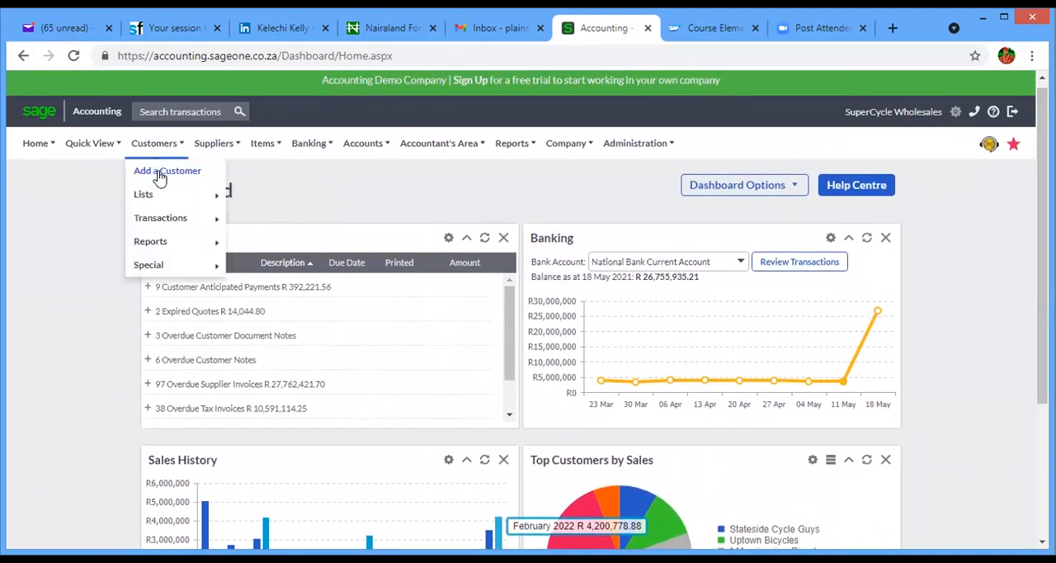
mouse_move(161, 192)
mouse_move(175, 218)
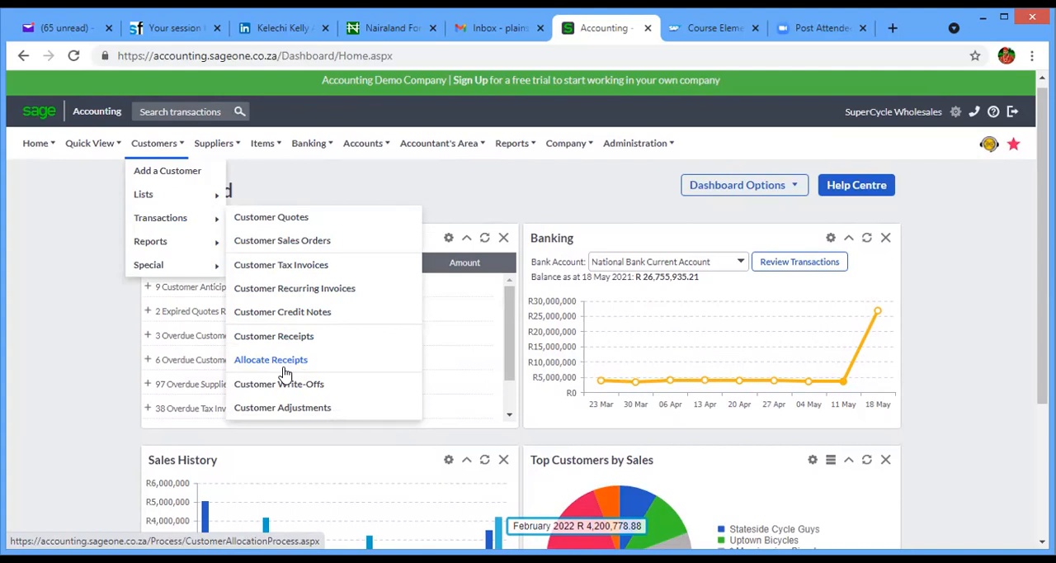
left_click(168, 179)
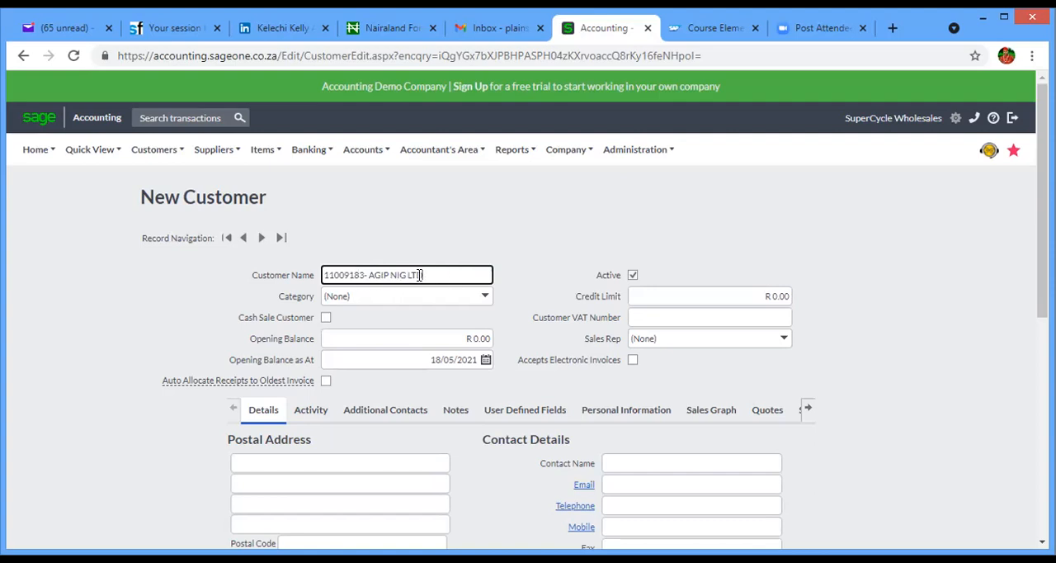
left_click(451, 334)
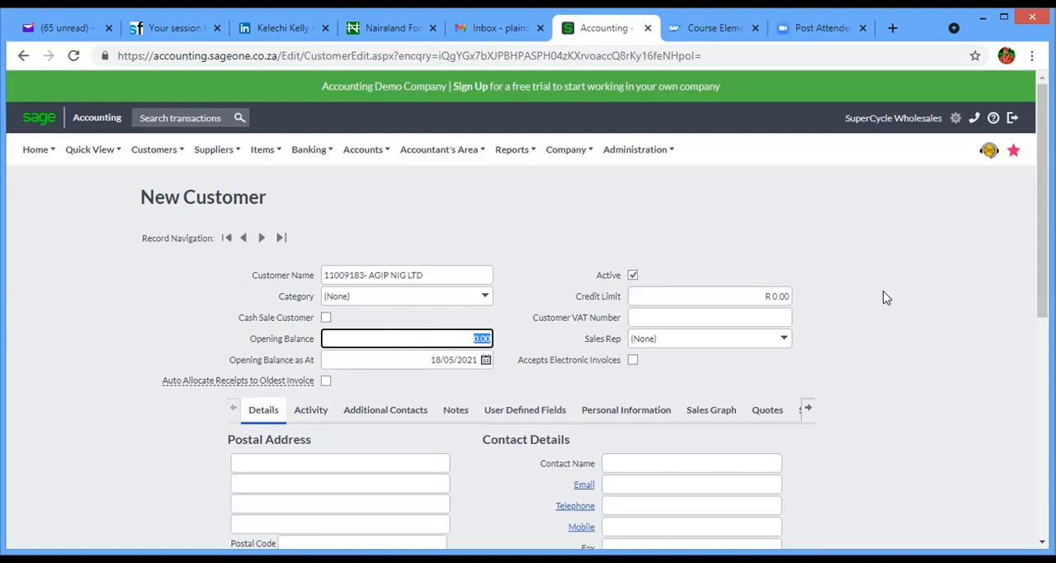
scroll(1018, 269, "down", 1)
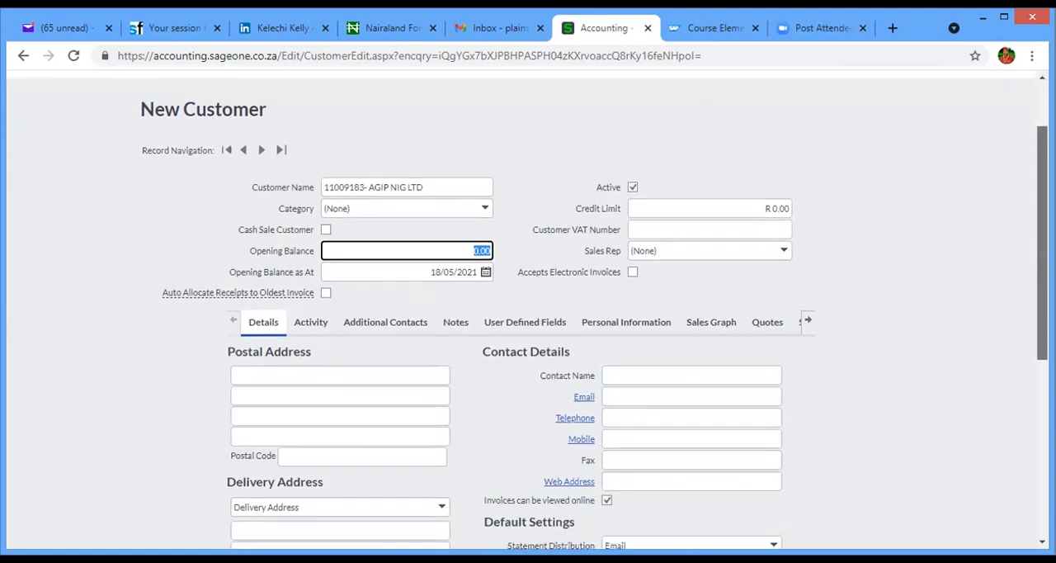
left_click(757, 206)
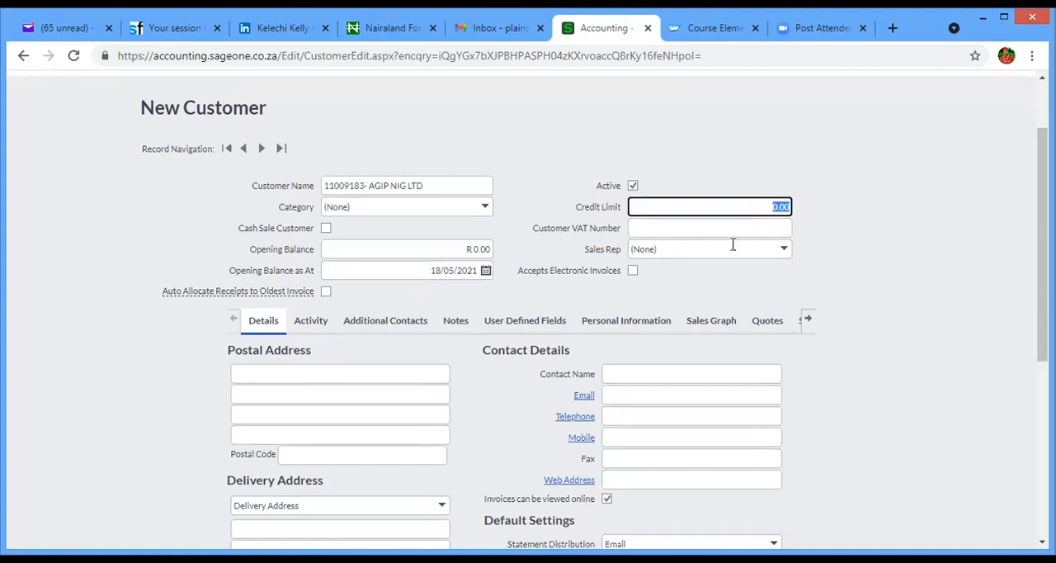
- Fill in the new customer's delivery address, contact email and telephone number
left_click_drag(1041, 236, 1042, 264)
scroll(602, 206, "down", 1)
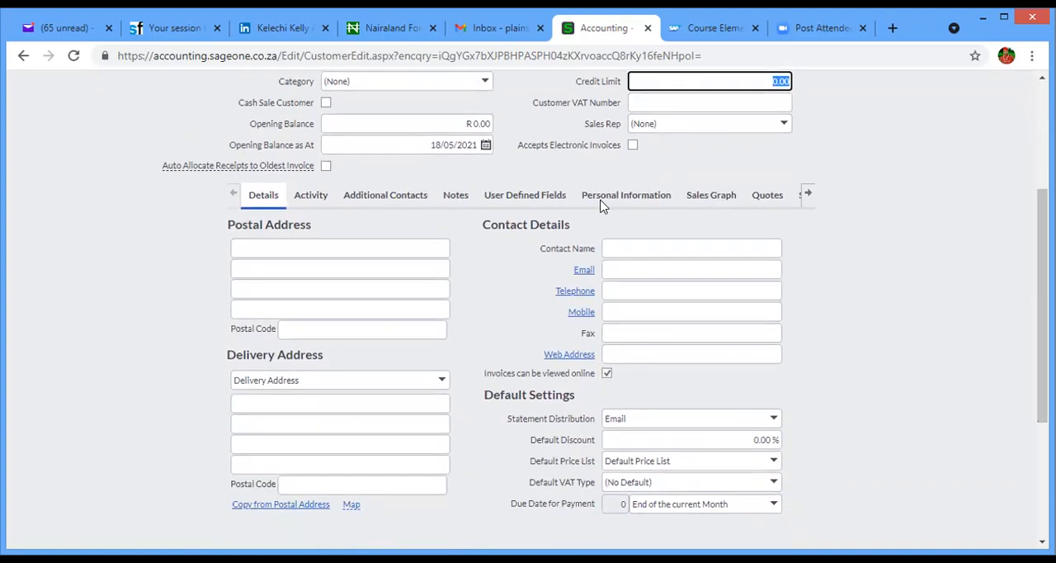
left_click(310, 403)
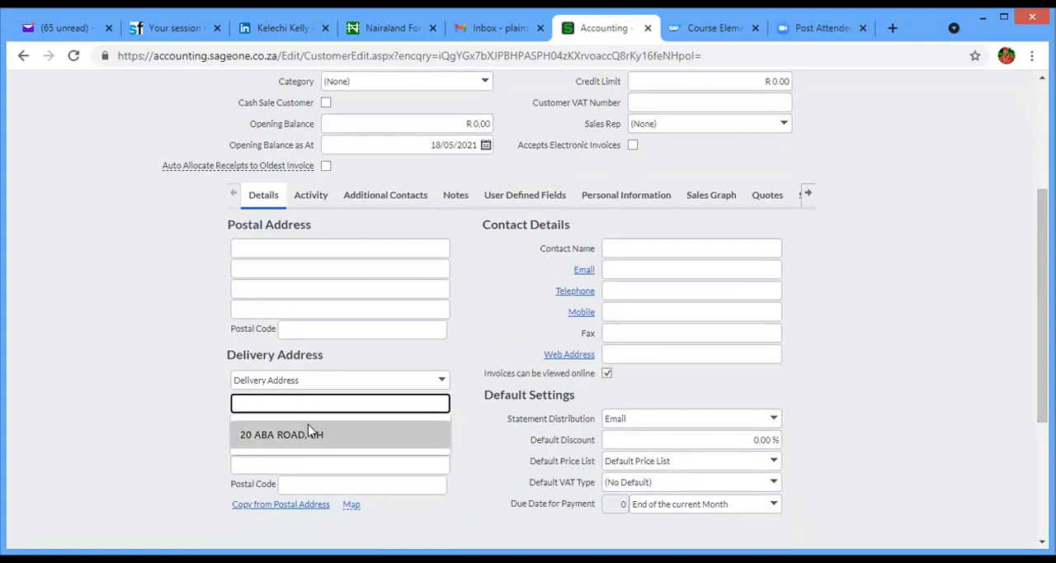
left_click(308, 432)
left_click(669, 271)
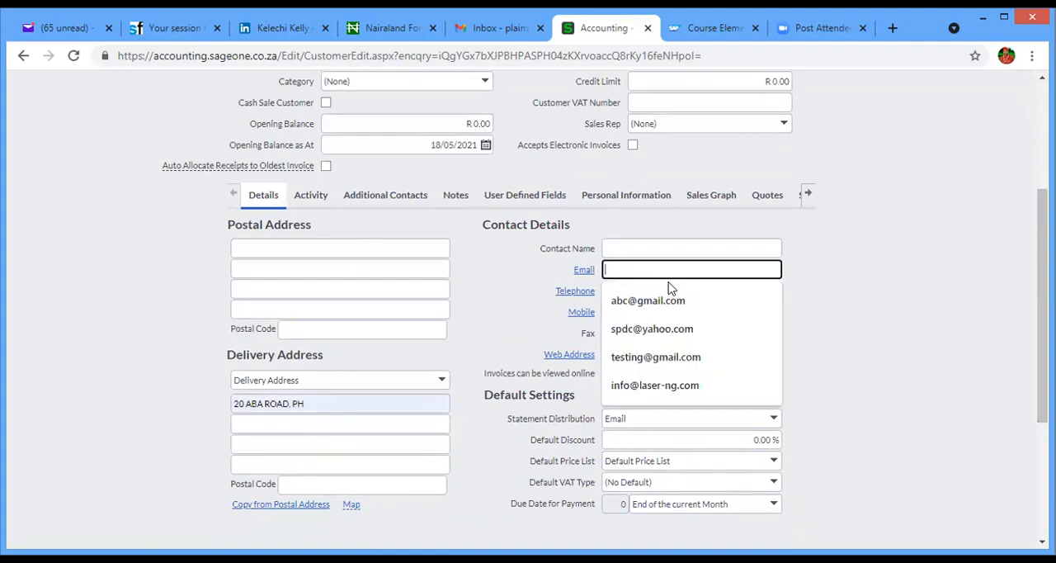
left_click(676, 343)
left_click(660, 290)
left_click(655, 346)
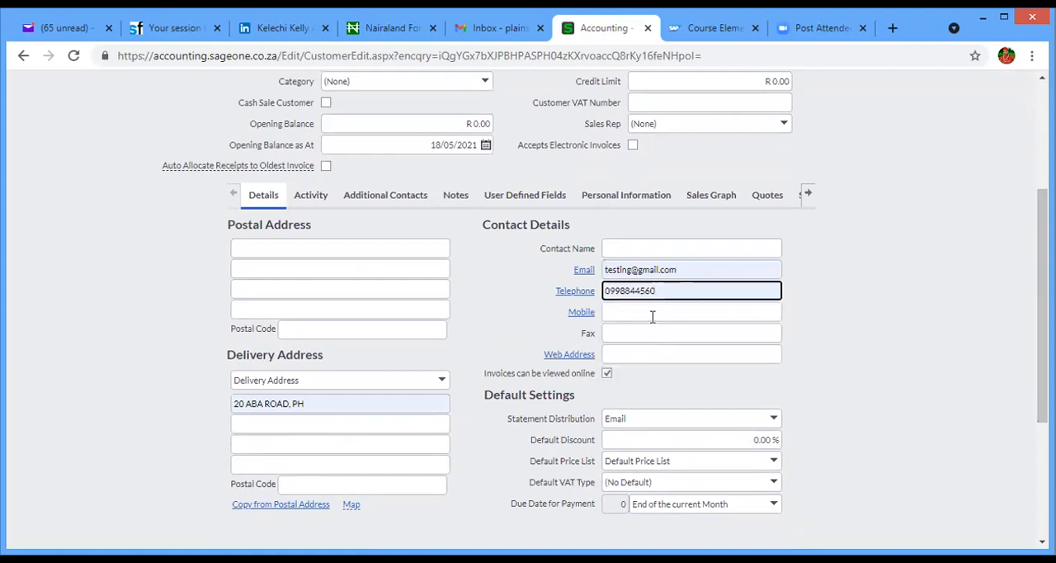
- Review the new customer form and set the Default VAT Type to Standard Rated (15.00%)
left_click_drag(1042, 315, 1042, 354)
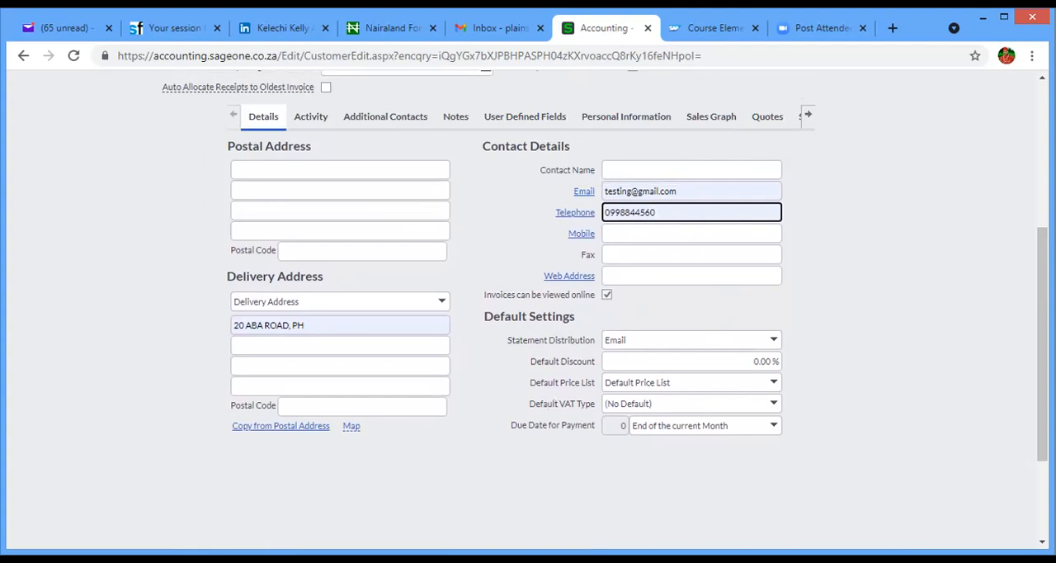
scroll(1030, 349, "up", 3)
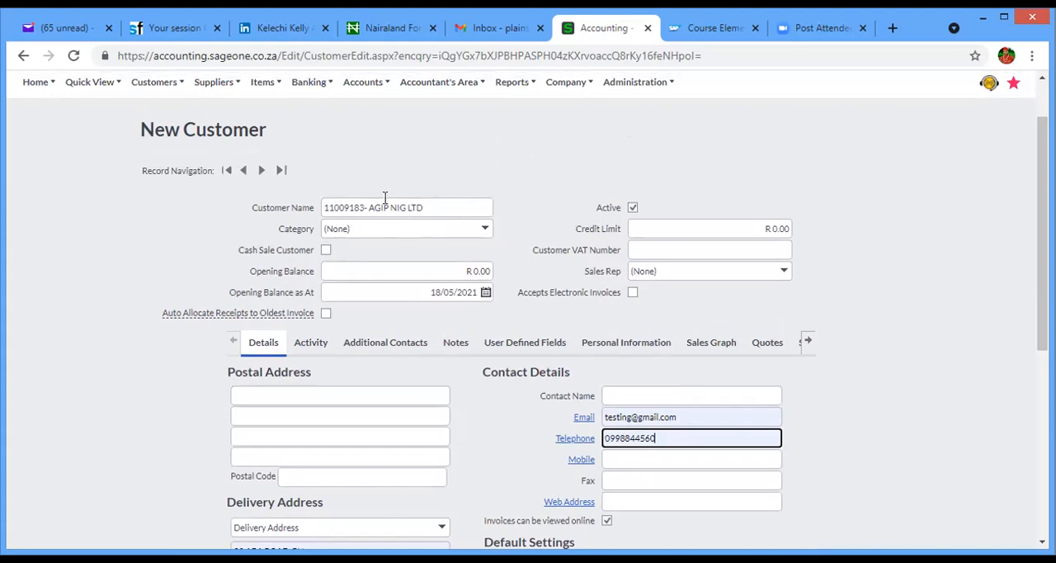
left_click_drag(1041, 268, 1041, 449)
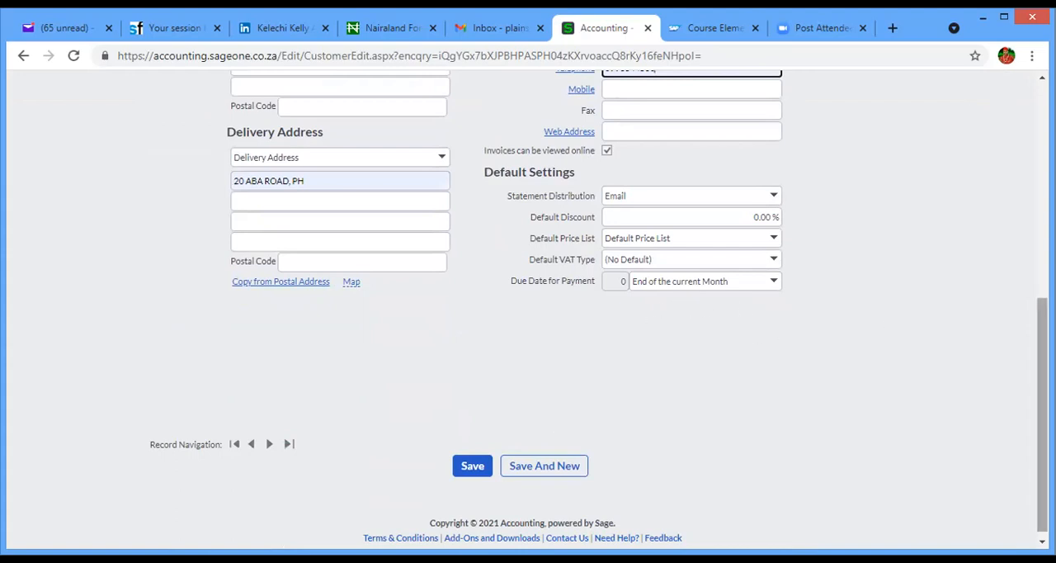
scroll(528, 313, "up", 5)
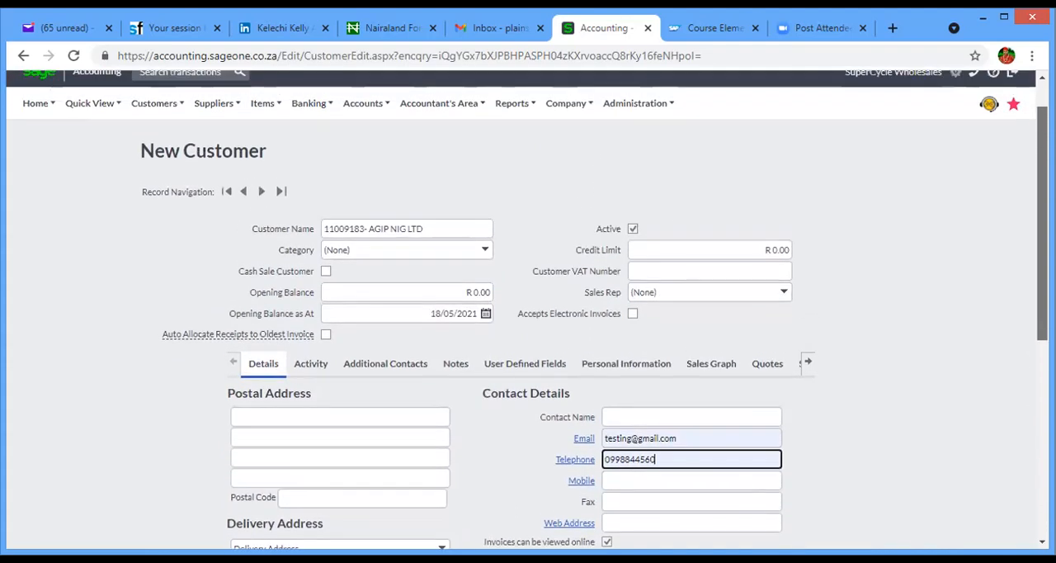
left_click_drag(1041, 223, 1042, 334)
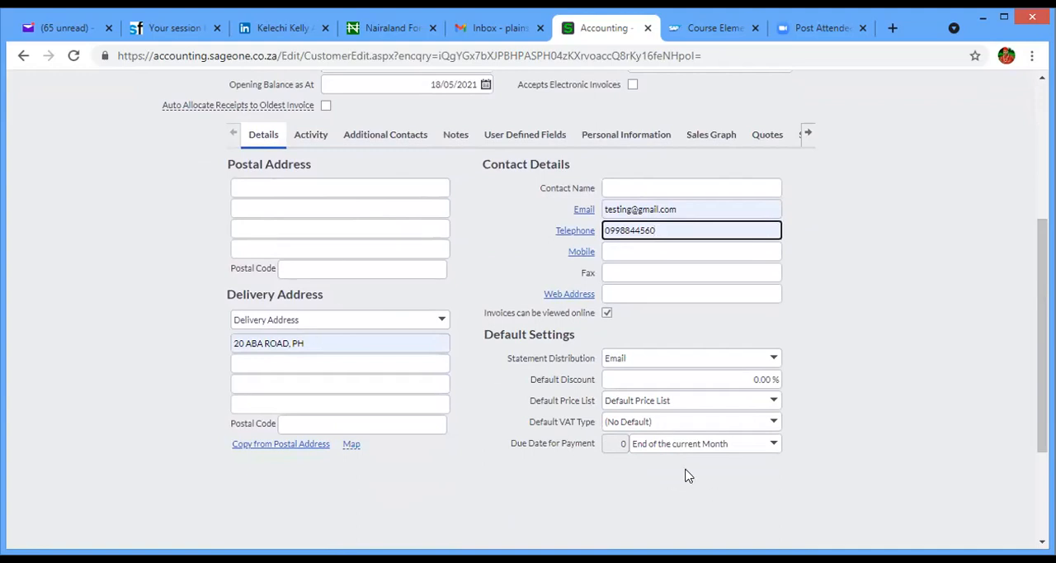
left_click(773, 424)
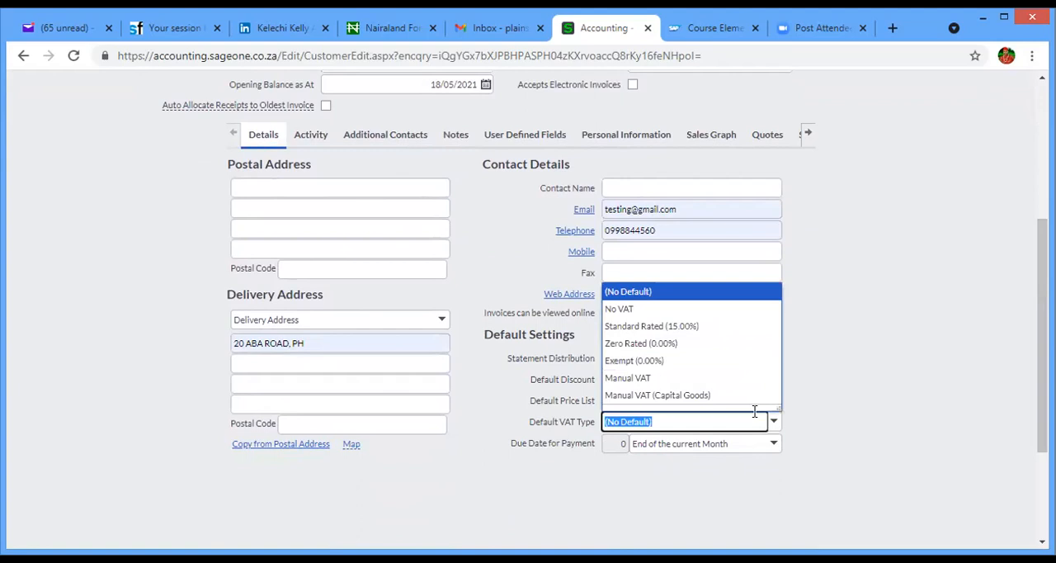
left_click(666, 328)
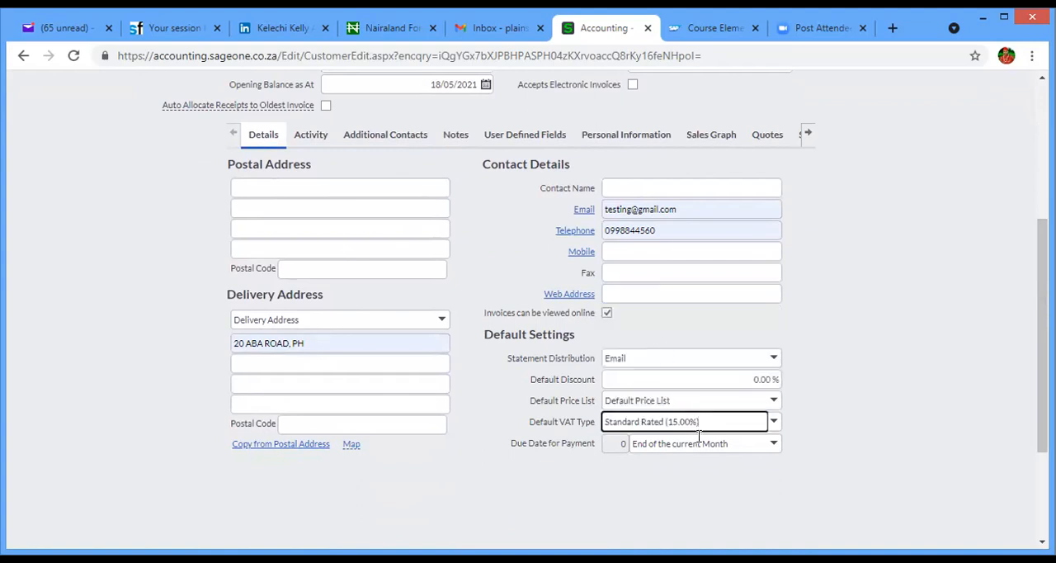
- Check the Default Discount field and the available Statement Distribution options
left_click(730, 384)
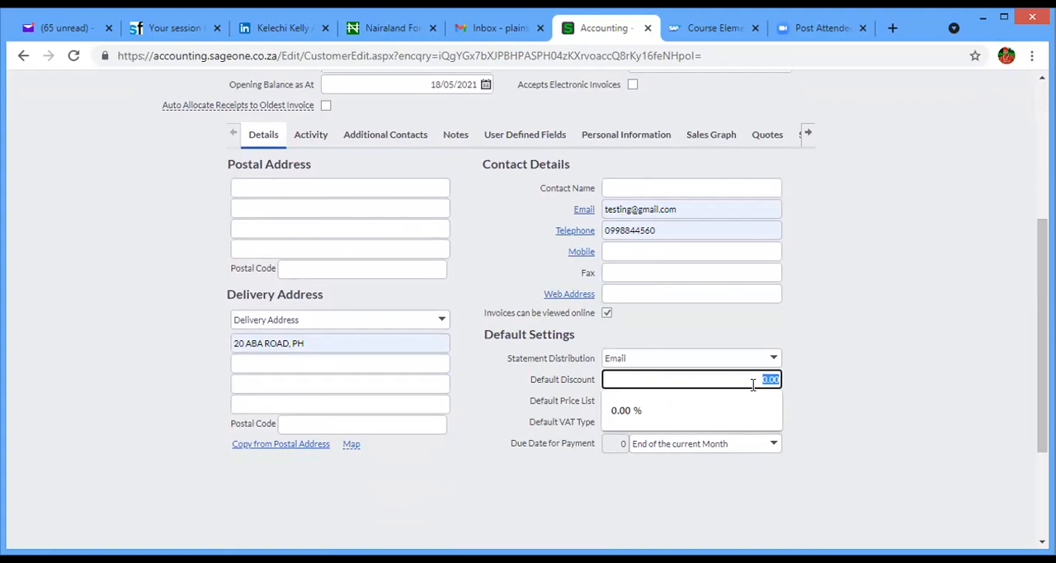
left_click(542, 417)
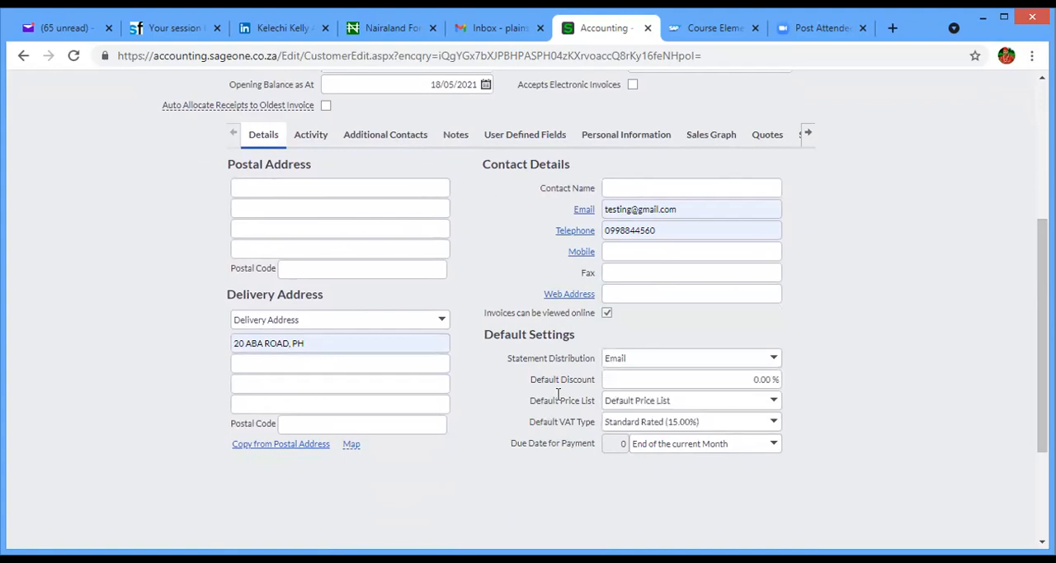
left_click(774, 358)
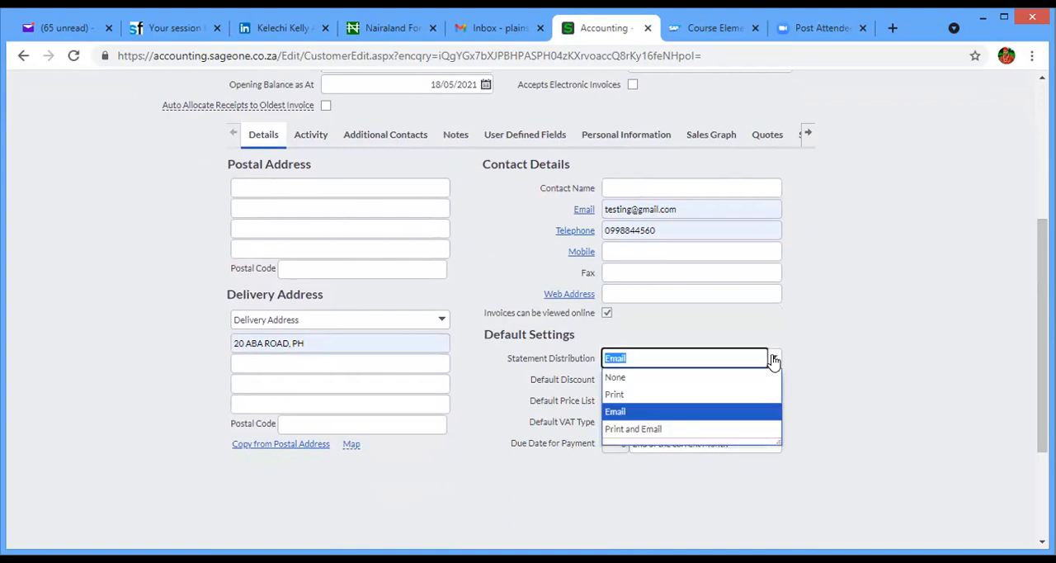
left_click(817, 360)
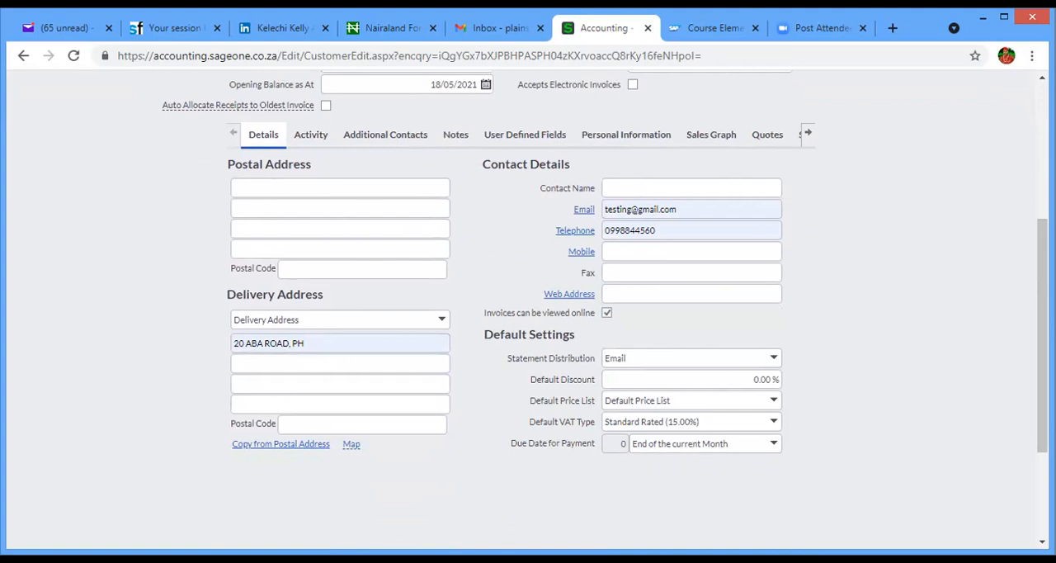
- Look through the new customer's Additional Contacts, Notes and User Defined Fields sections and the further sections available
scroll(1042, 330, "up", 1)
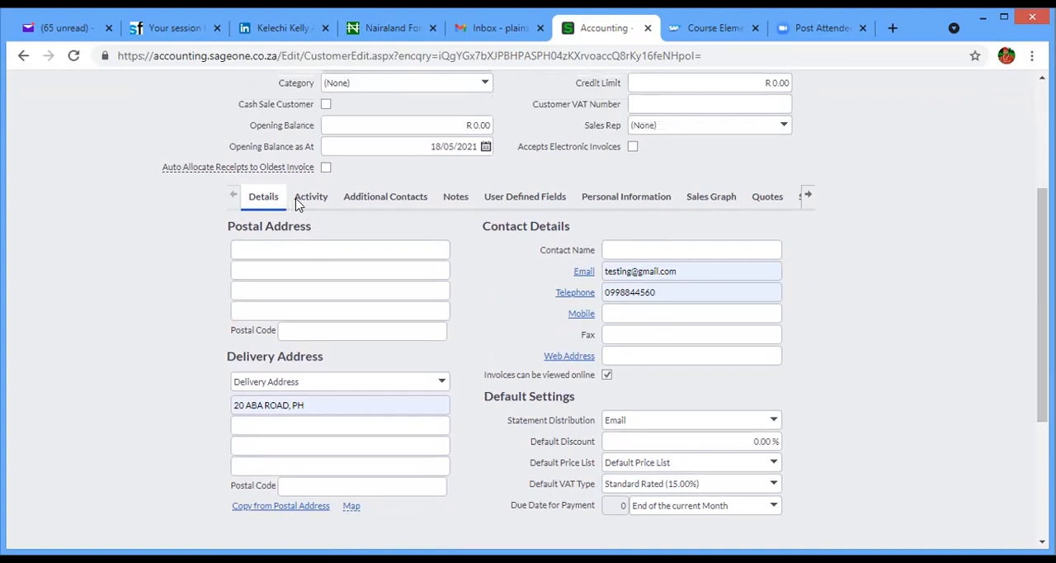
left_click(403, 204)
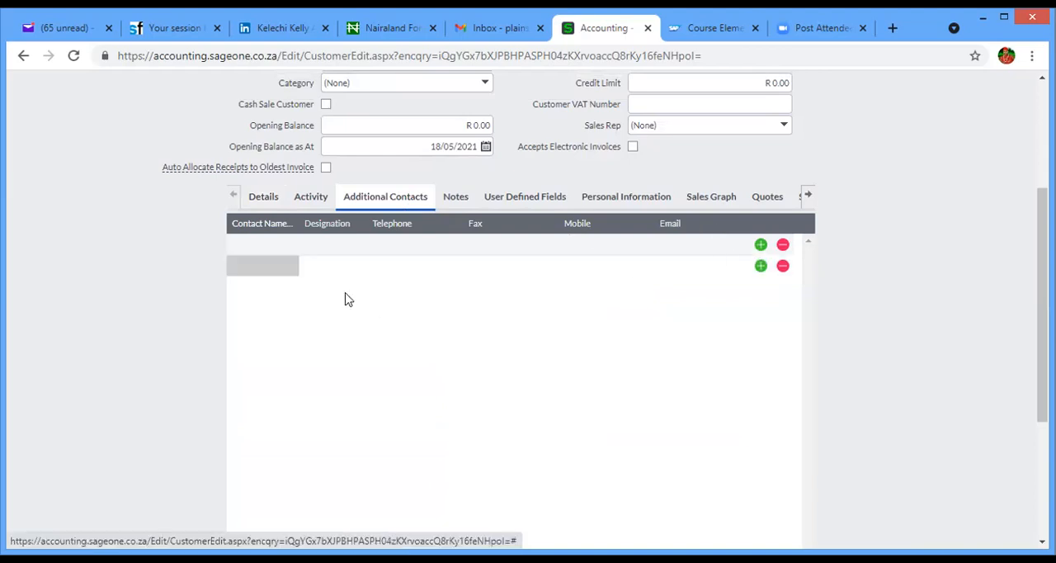
left_click(338, 267)
left_click(402, 266)
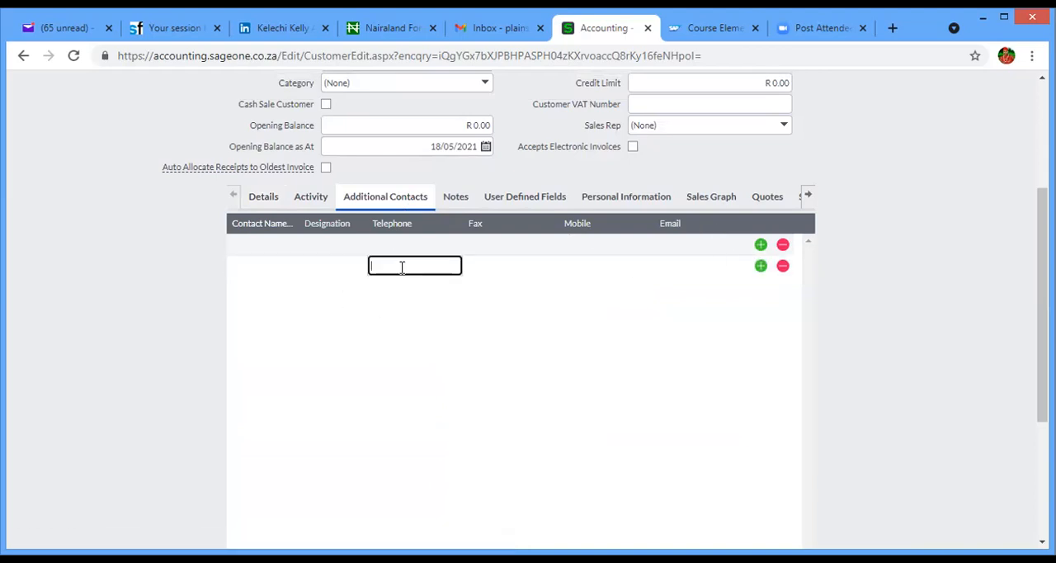
left_click(453, 205)
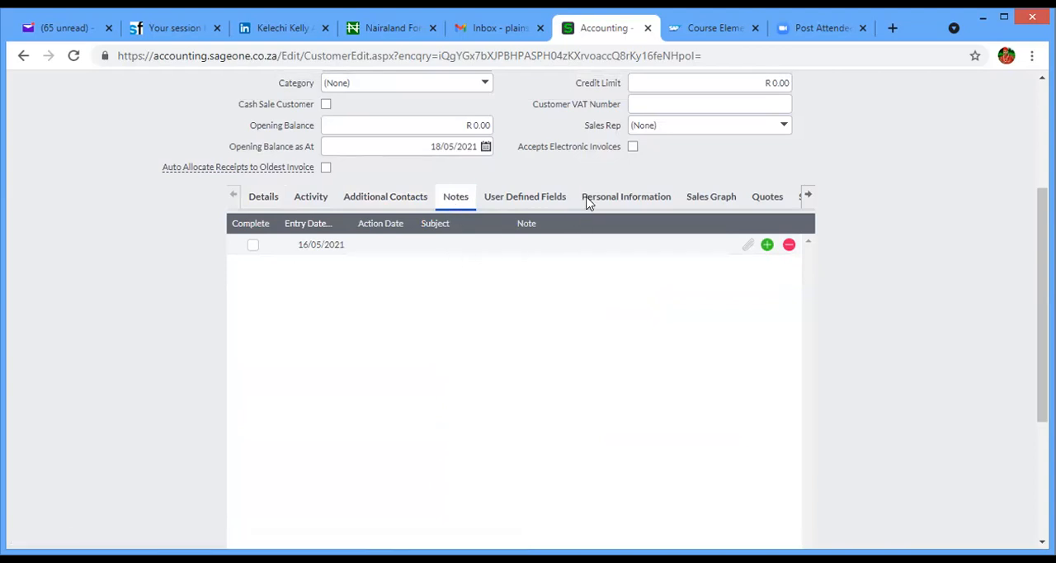
left_click(528, 199)
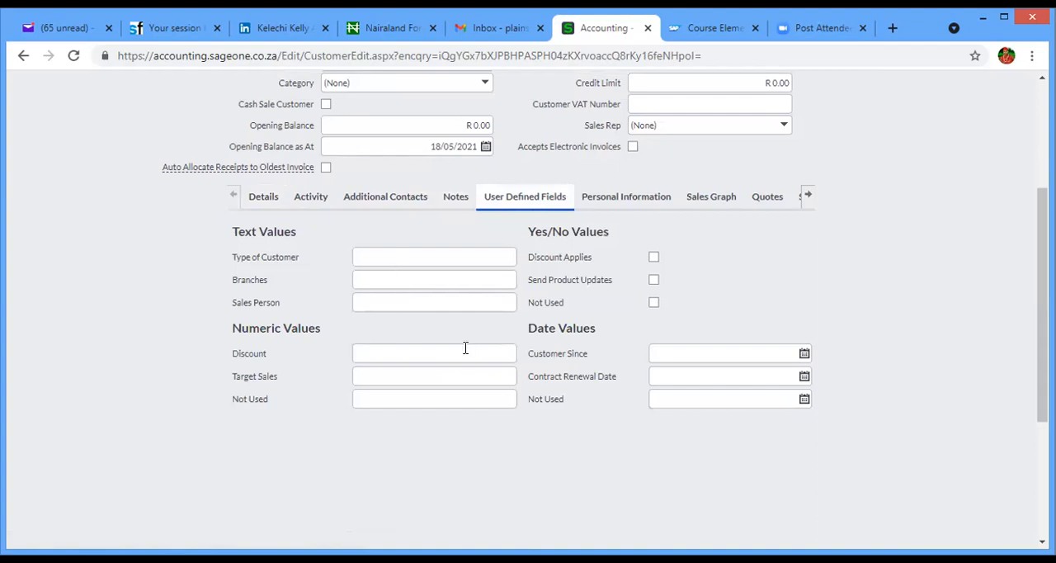
left_click(807, 197)
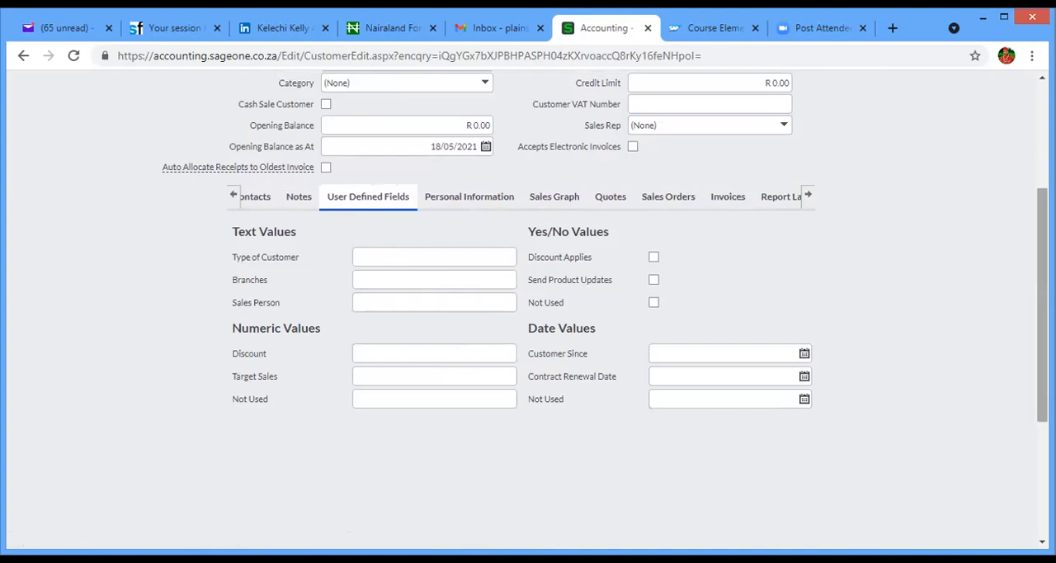
scroll(1042, 288, "up", 1)
mouse_move(1041, 295)
left_mouse_down()
mouse_move(1042, 230)
mouse_move(1042, 340)
mouse_move(1042, 306)
left_mouse_up()
left_click(232, 197)
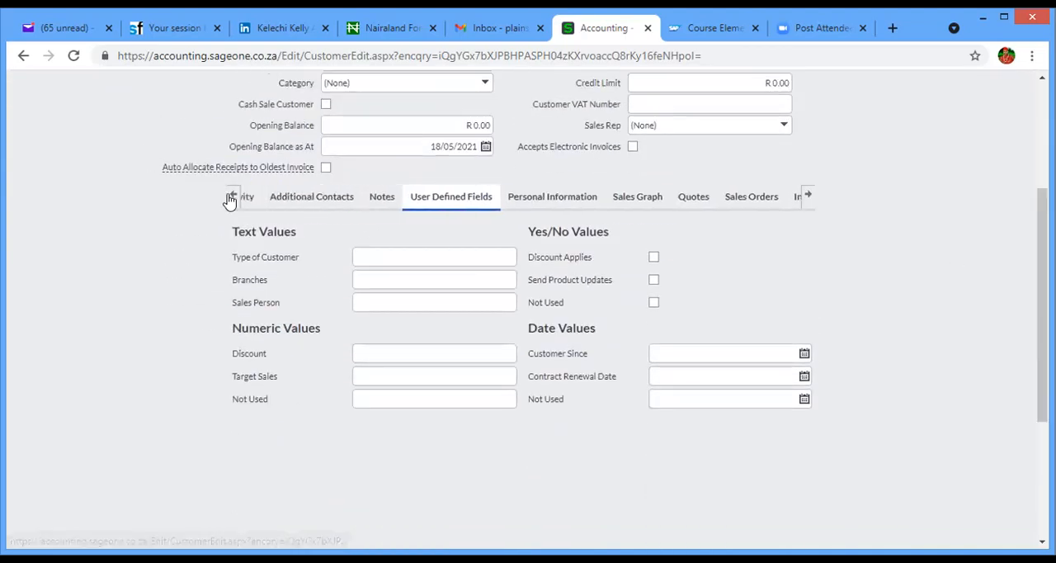
- Return to the new customer's Details section, review the default settings and save the record
left_click(261, 197)
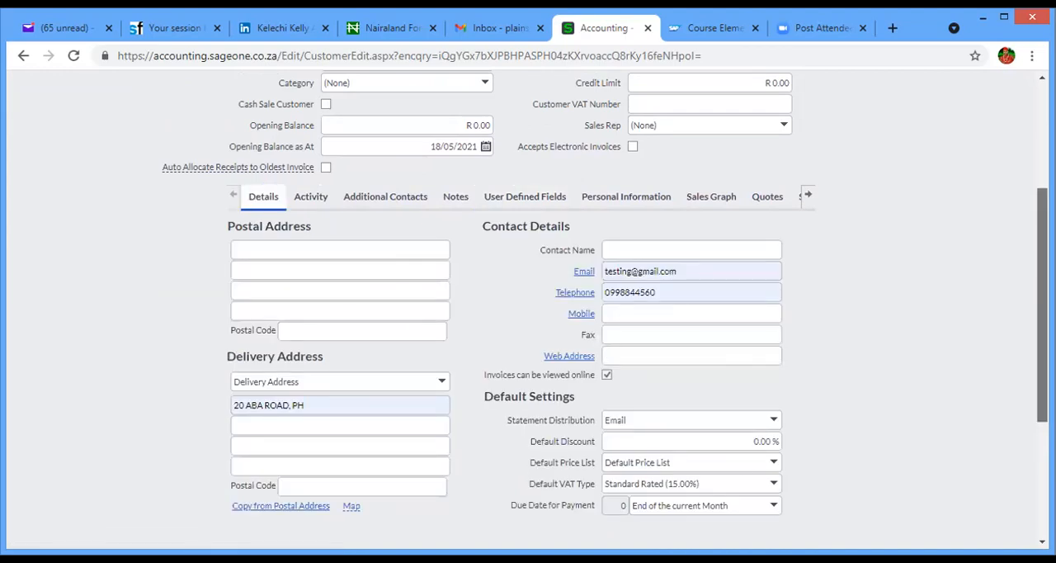
scroll(605, 292, "down", 3)
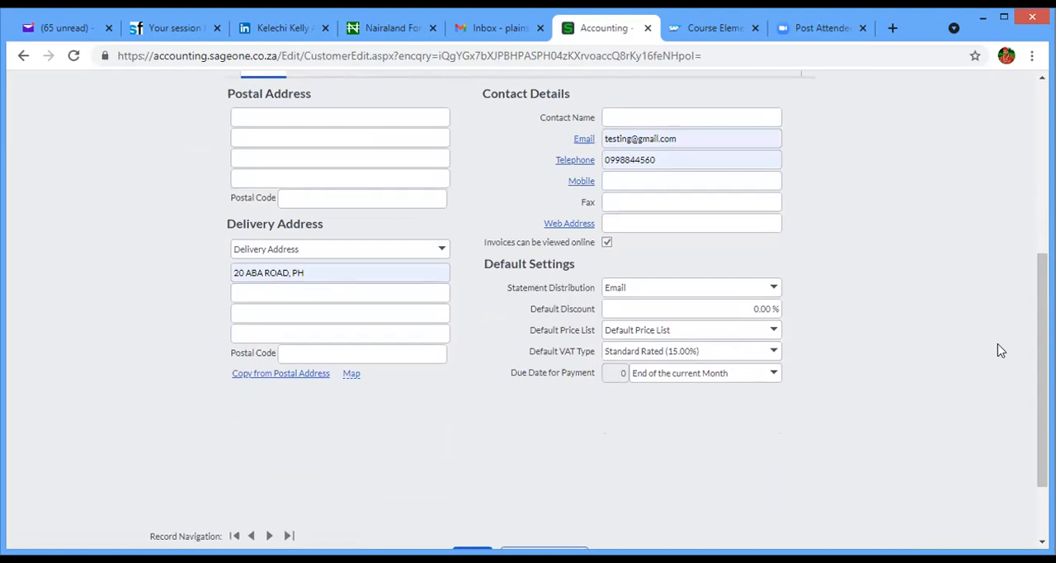
scroll(1042, 372, "down", 2)
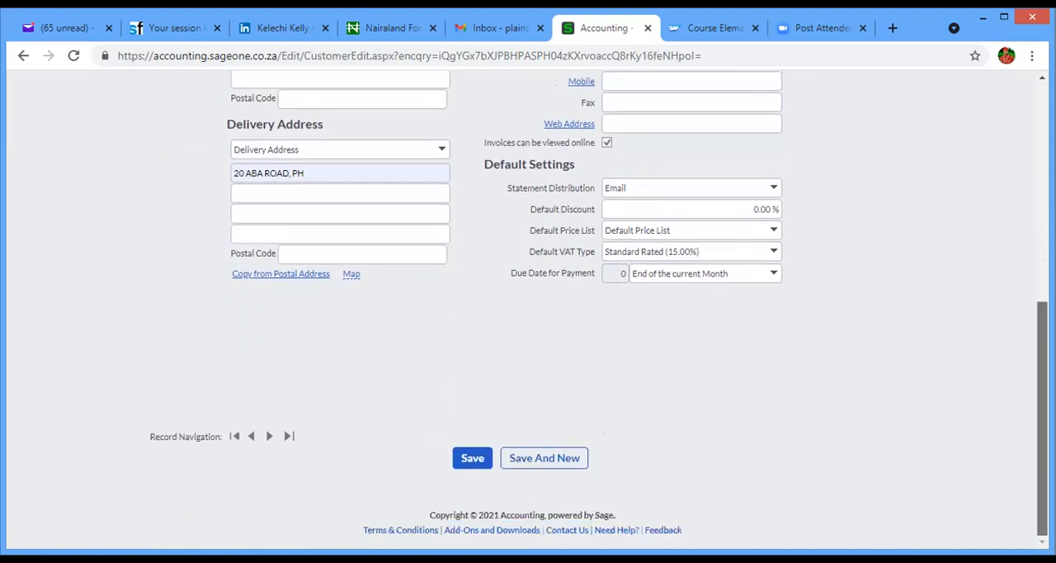
left_click(471, 458)
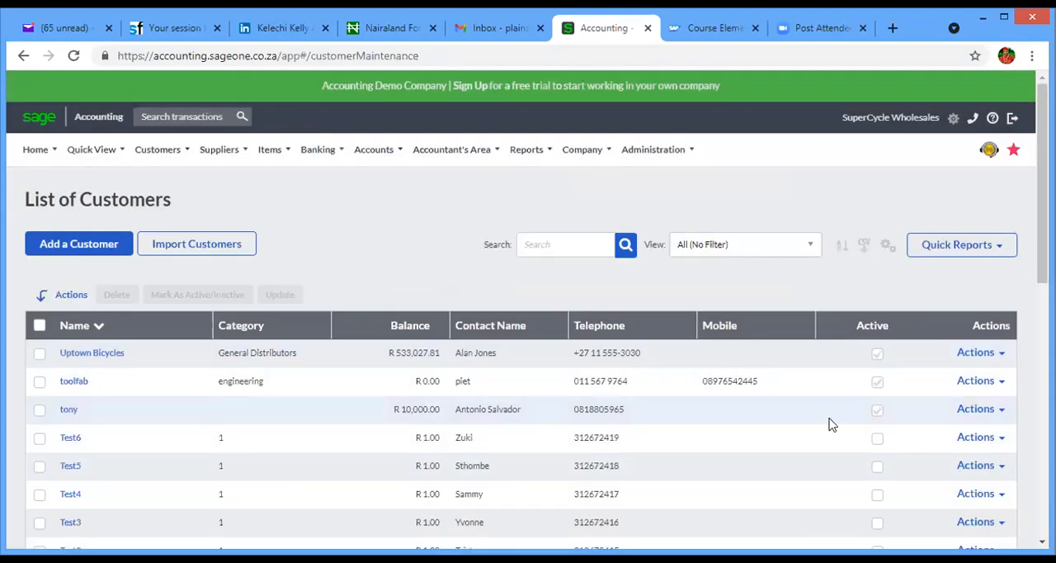
- Search the customer list for AGIP to find the newly saved customer
scroll(831, 424, "down", 10)
scroll(831, 424, "up", 1)
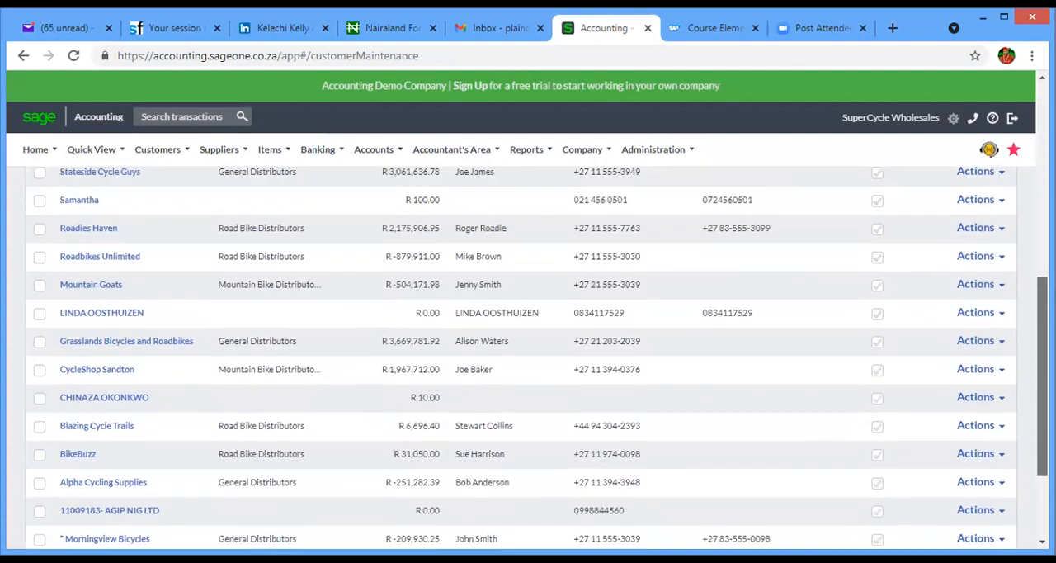
scroll(1014, 263, "up", 8)
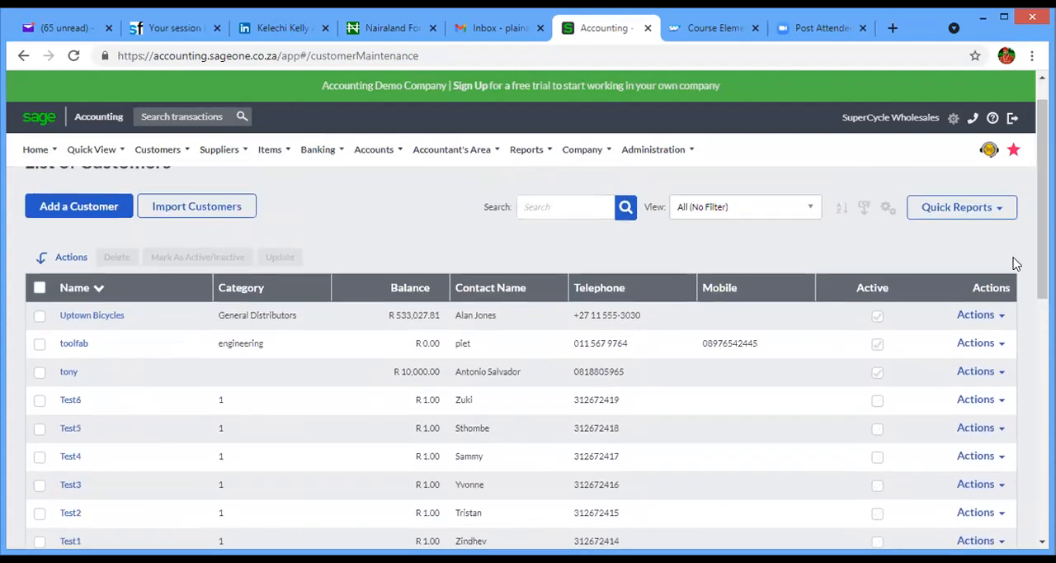
left_click(537, 207)
type("AGIP")
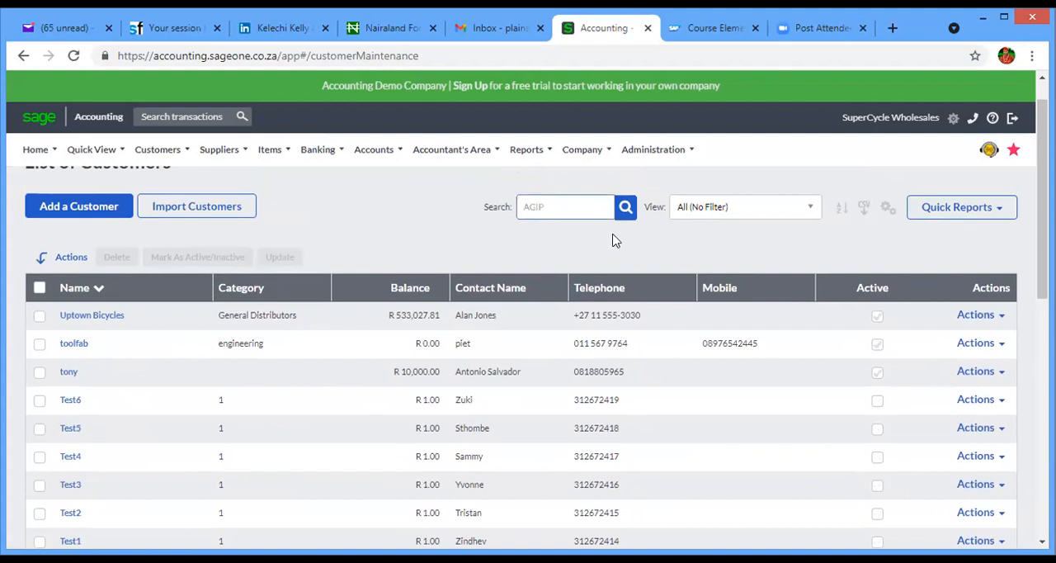
left_click(624, 209)
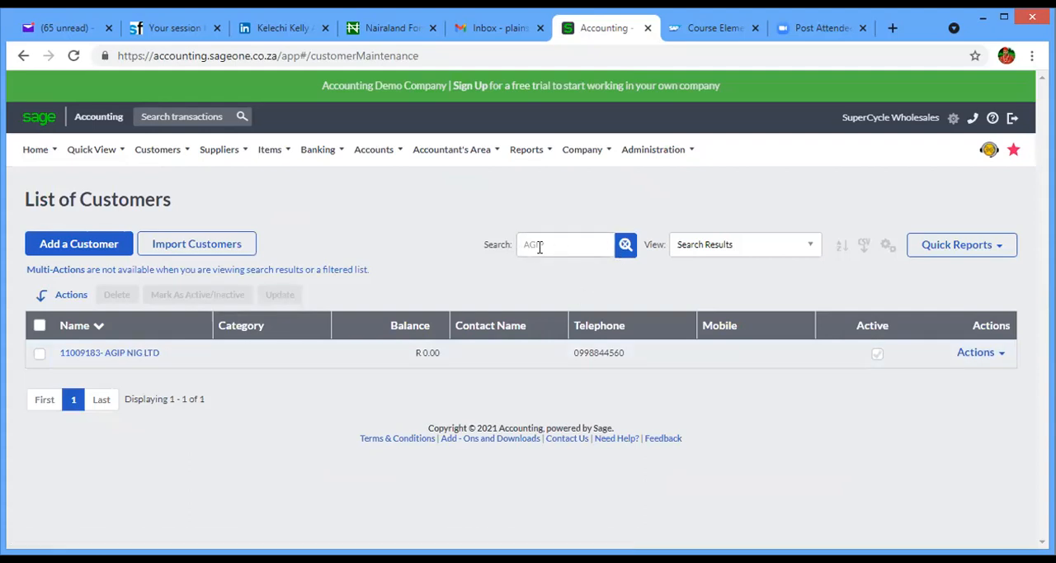
- Go to the Customer Sales Orders and start a new sales order
left_click(156, 149)
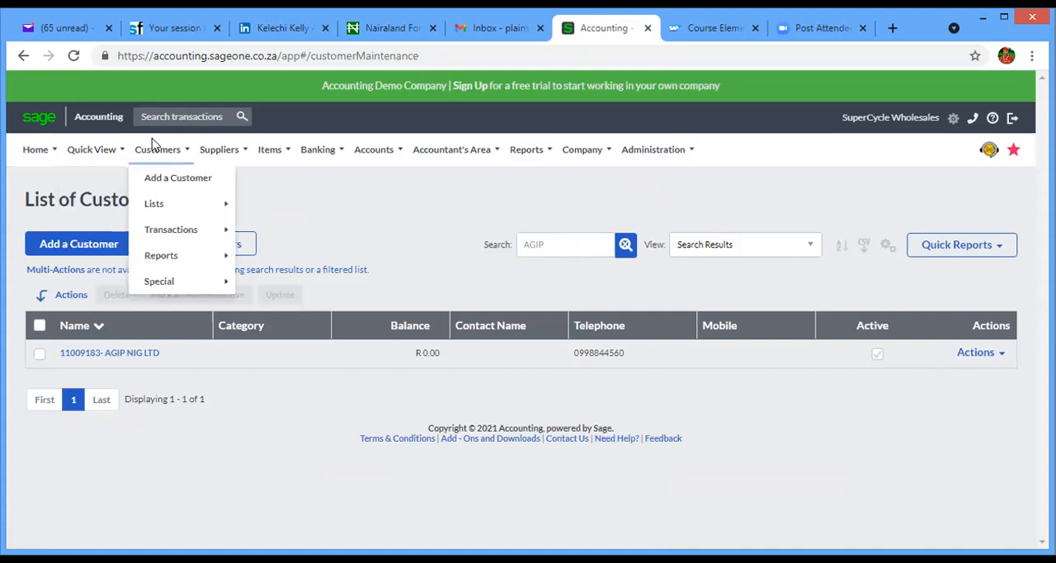
mouse_move(173, 231)
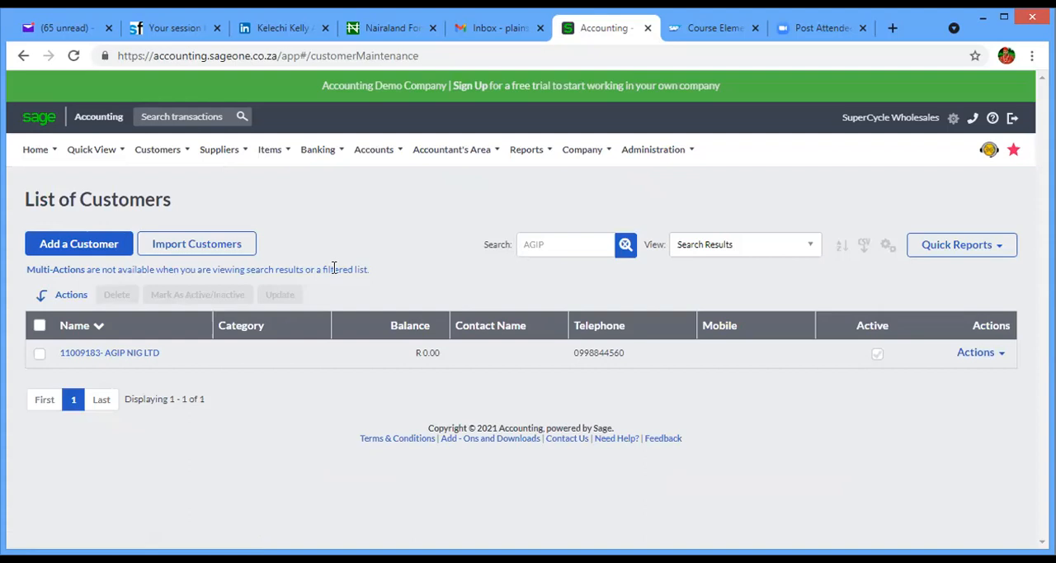
mouse_move(177, 156)
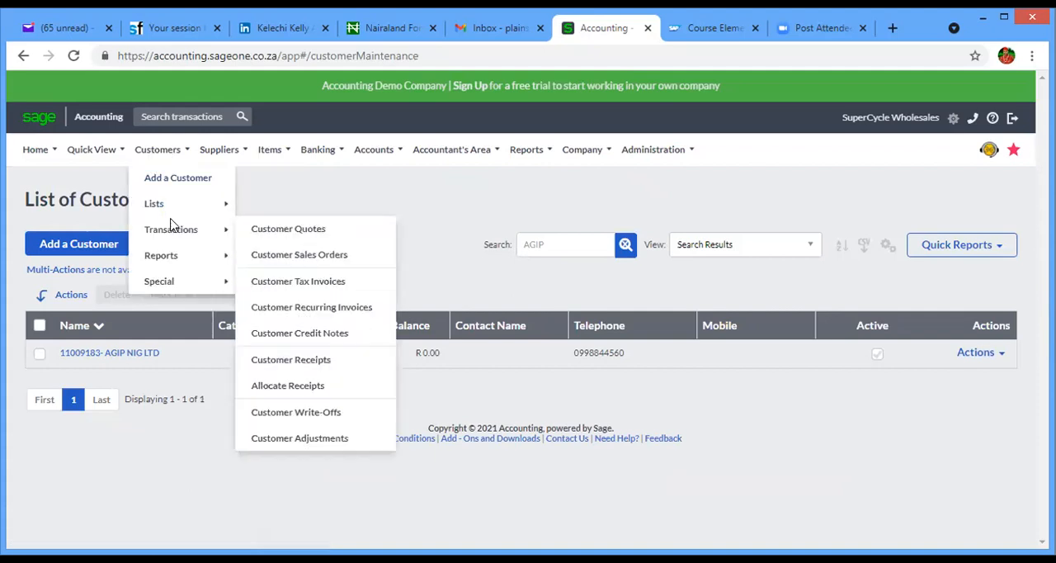
left_click(300, 257)
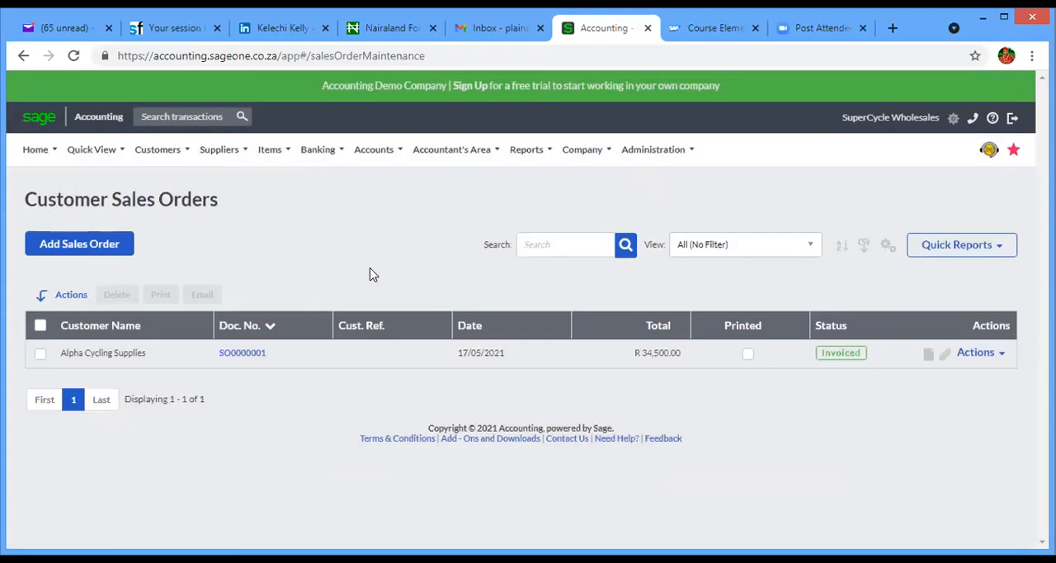
left_click(69, 247)
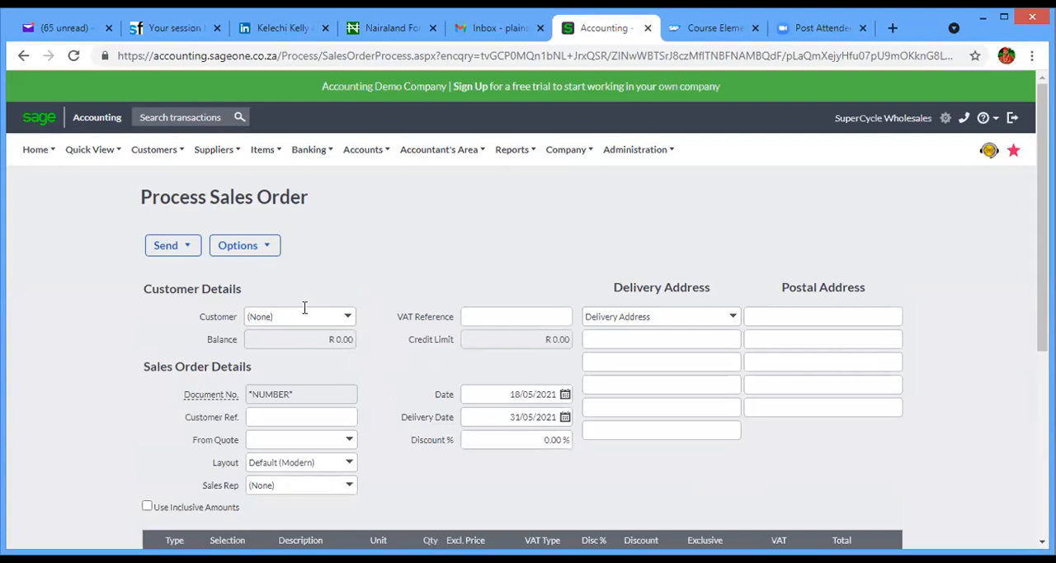
- Assign AGIP NIG LTD as the customer on the new sales order
left_click(302, 314)
key("BackSpace")
key("BackSpace")
key("BackSpace")
key("BackSpace")
key("BackSpace")
type("AG")
key("BackSpace")
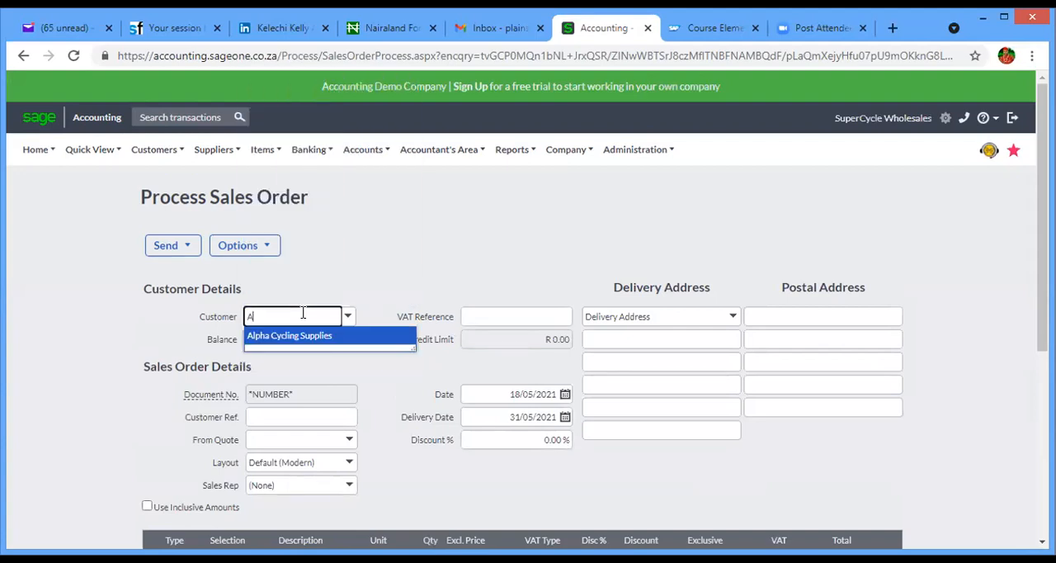
type("G")
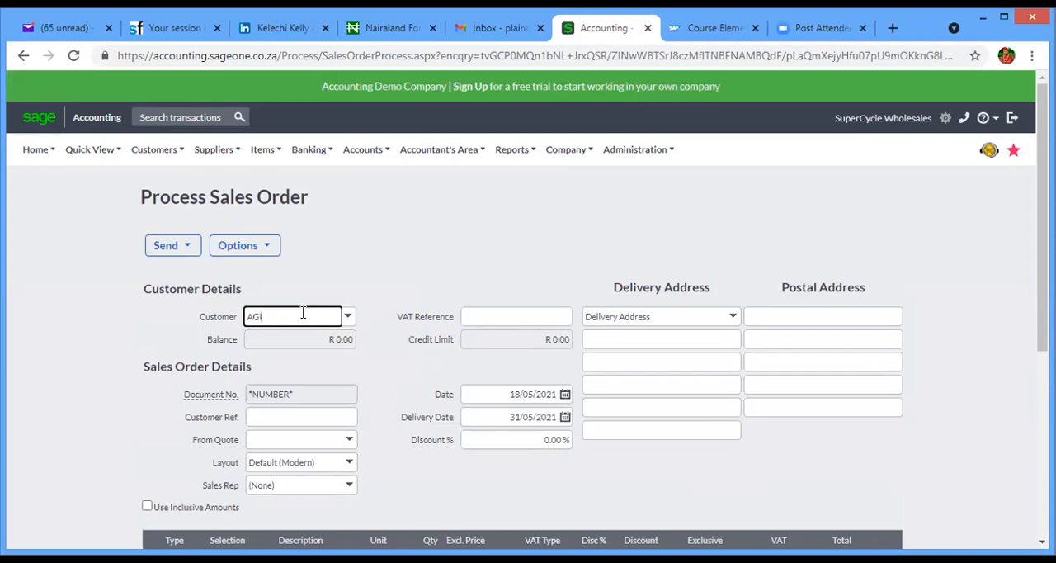
key("BackSpace")
key("BackSpace")
type("11009183-")
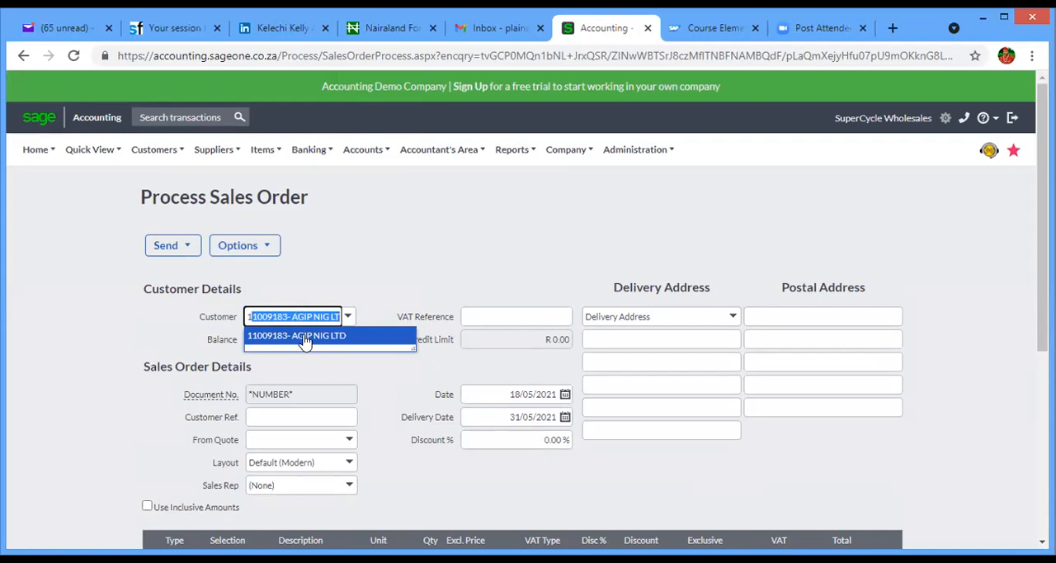
left_click(303, 342)
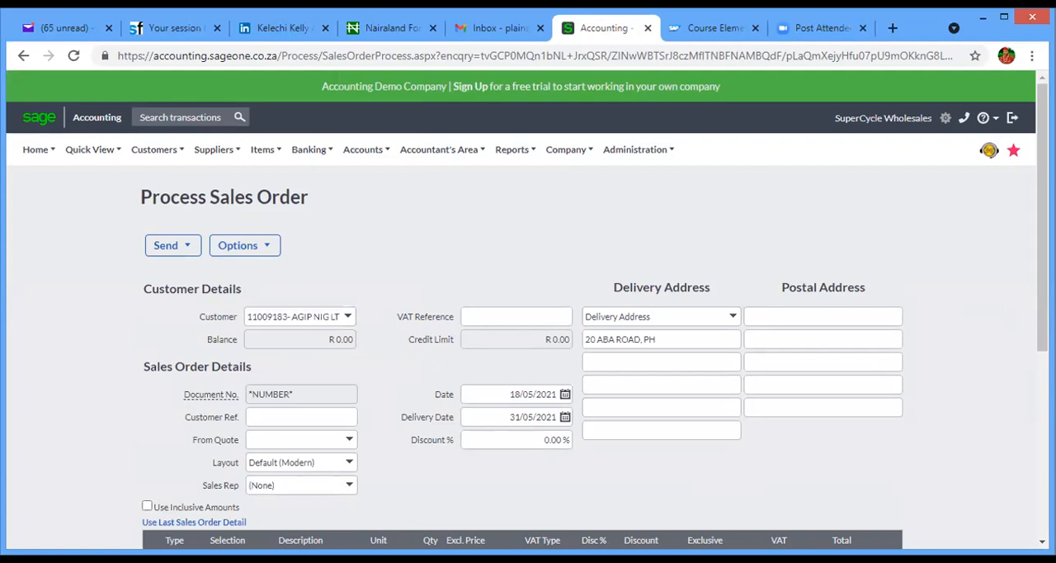
- Add the item ALUMIN-001, Aluminium Road Frame, to the first line of the sales order
scroll(568, 247, "down", 2)
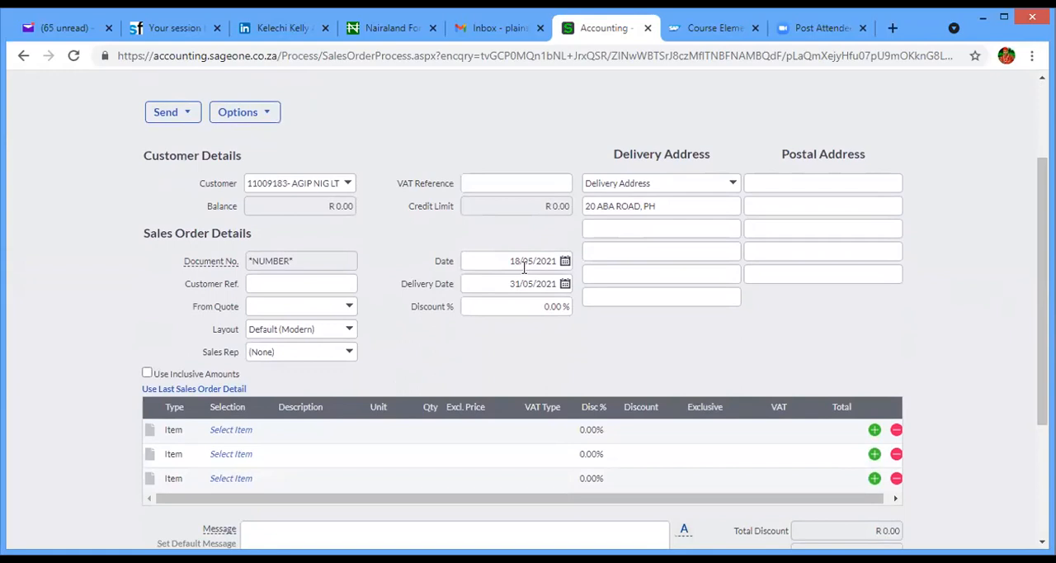
left_click(275, 285)
left_click(374, 263)
scroll(877, 285, "down", 2)
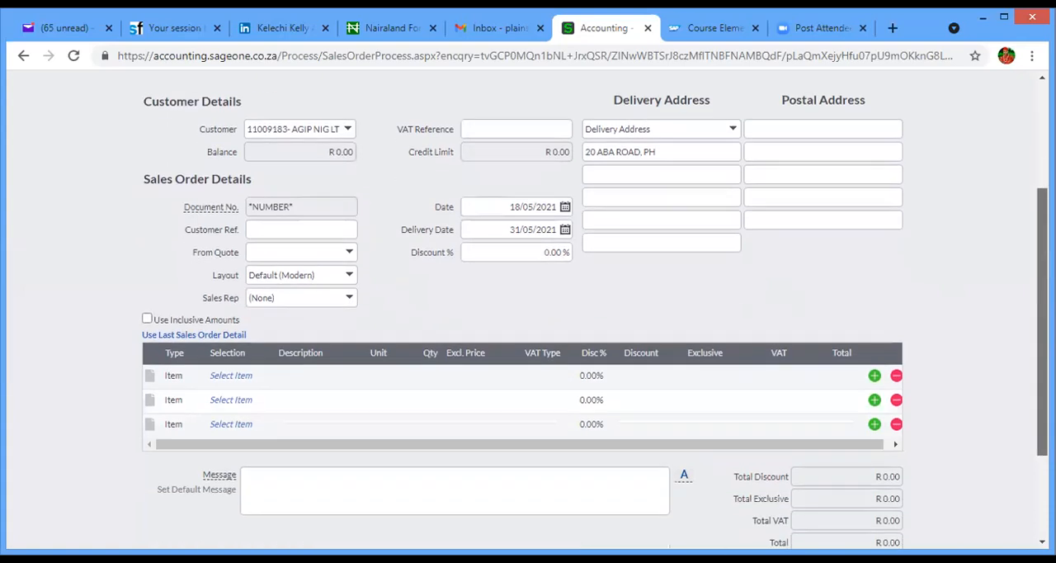
left_click(231, 318)
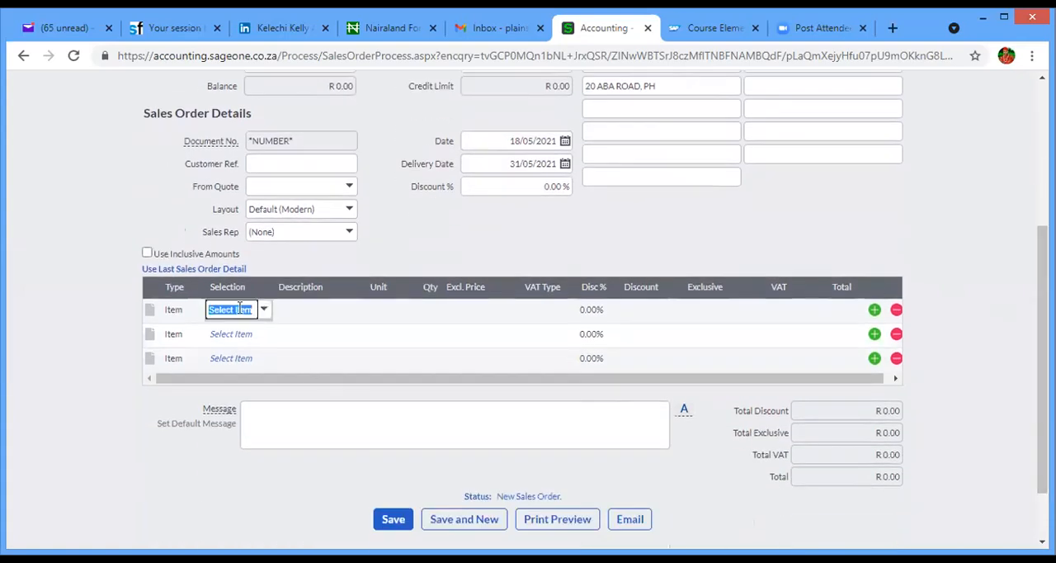
left_click(263, 311)
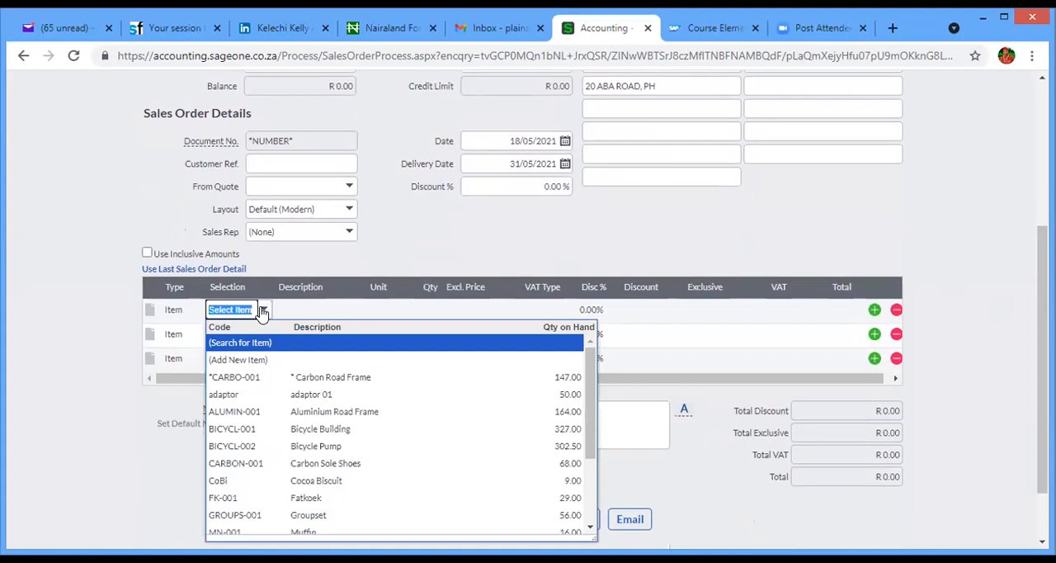
left_click(344, 412)
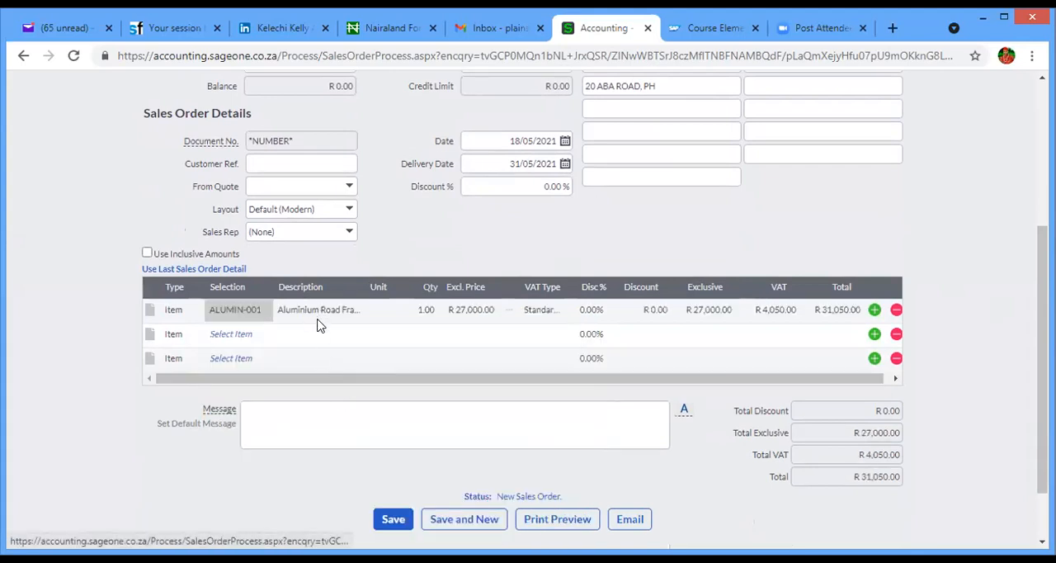
- Set the Aluminium Road Frame line's exclusive price to R 150,000.00 and its VAT type to Standard Rated (15.00%)
left_click(470, 310)
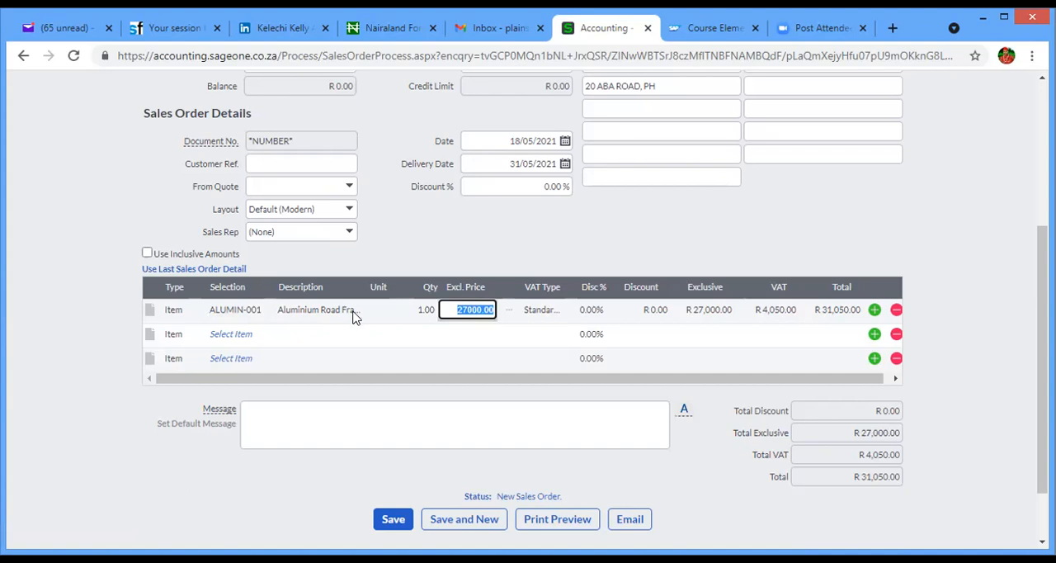
key("BackSpace")
key("Tab")
left_click(555, 312)
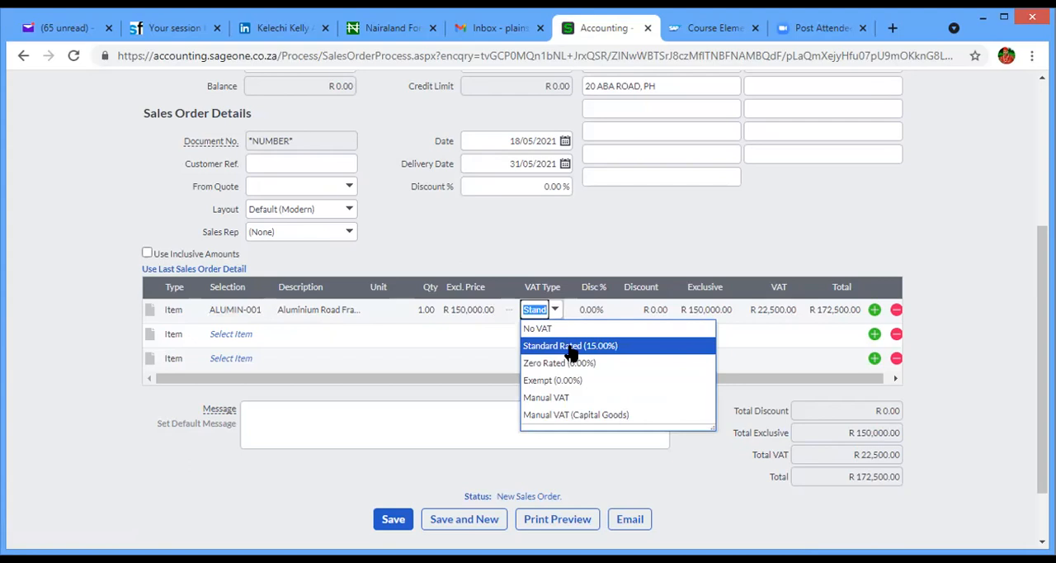
left_click(568, 347)
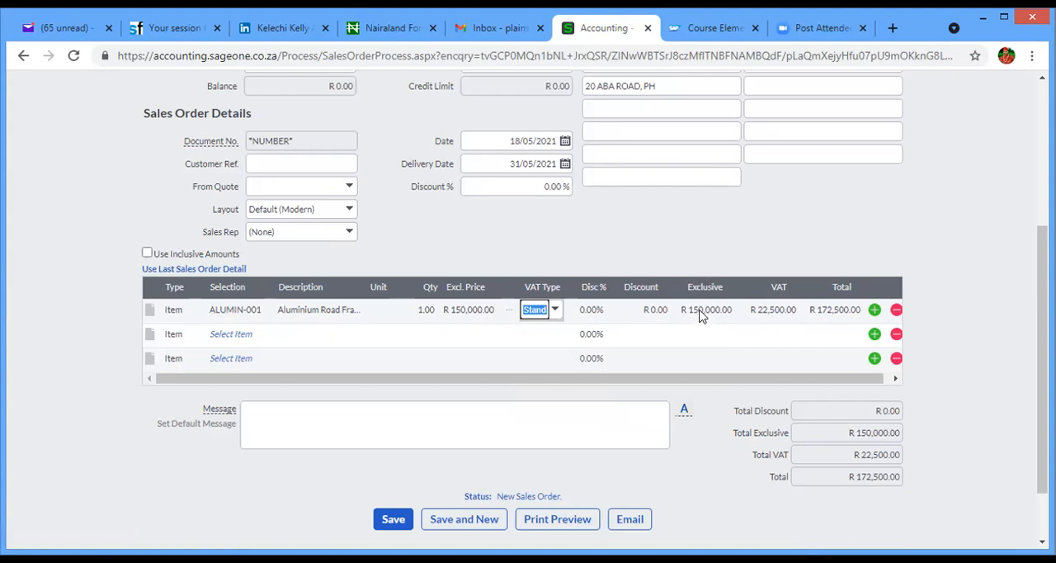
- Check the quantity, exclusive price and exclusive amount on the Aluminium Road Frame line
left_click(422, 312)
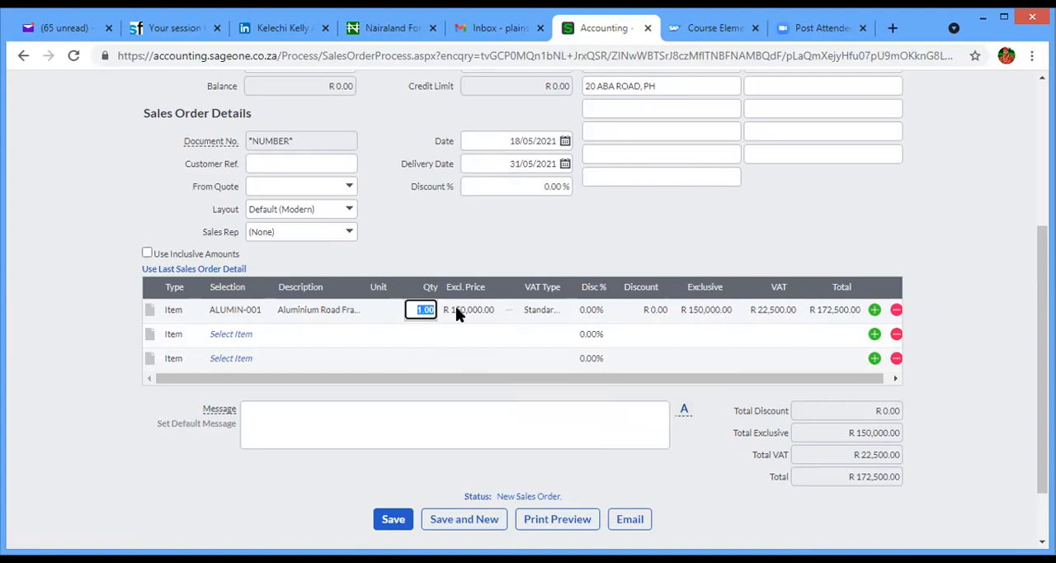
left_click(455, 308)
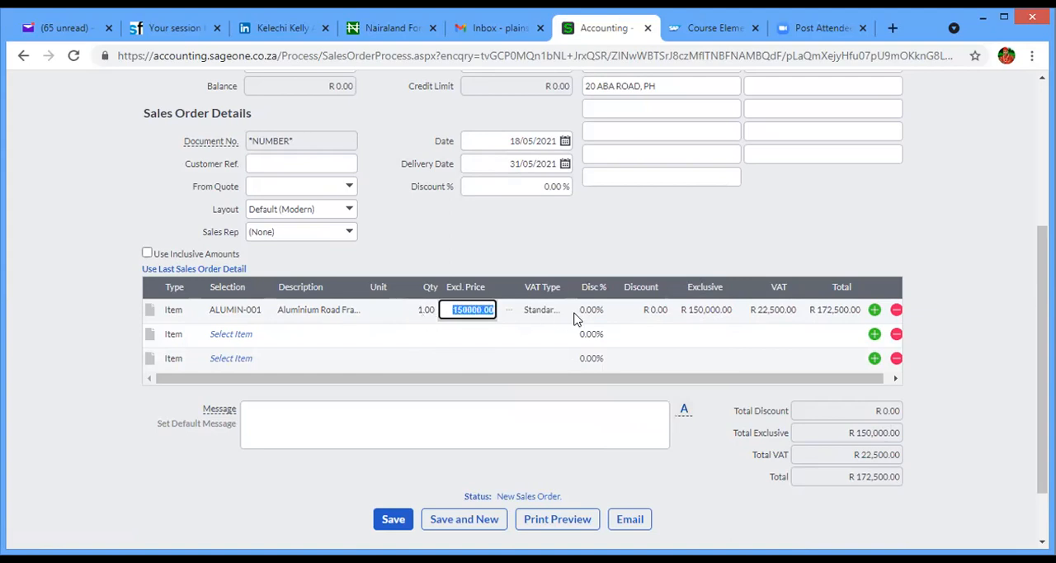
left_click(695, 312)
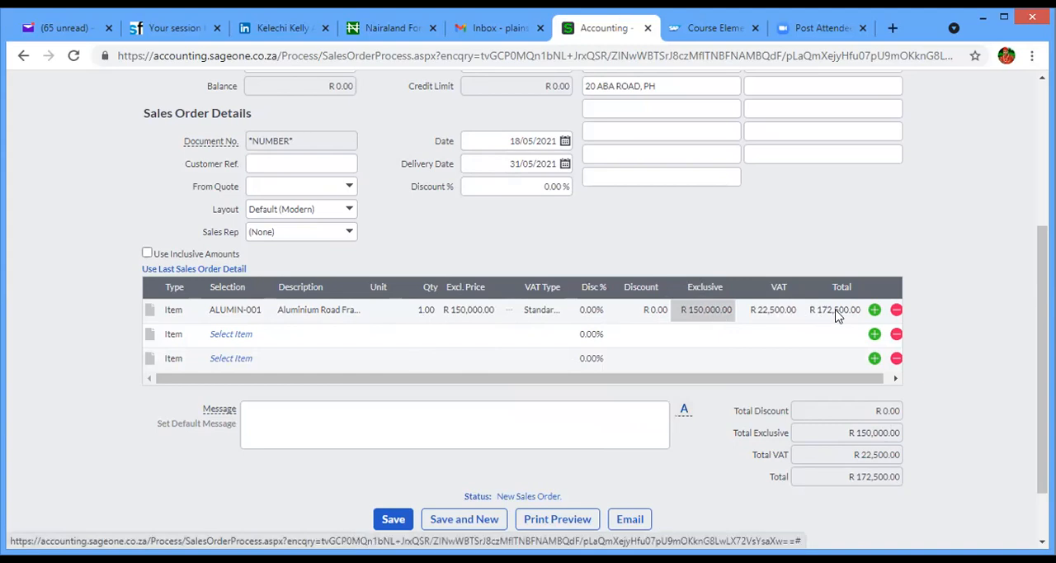
- Open the print preview of the sales order and view its line details
scroll(854, 347, "down", 2)
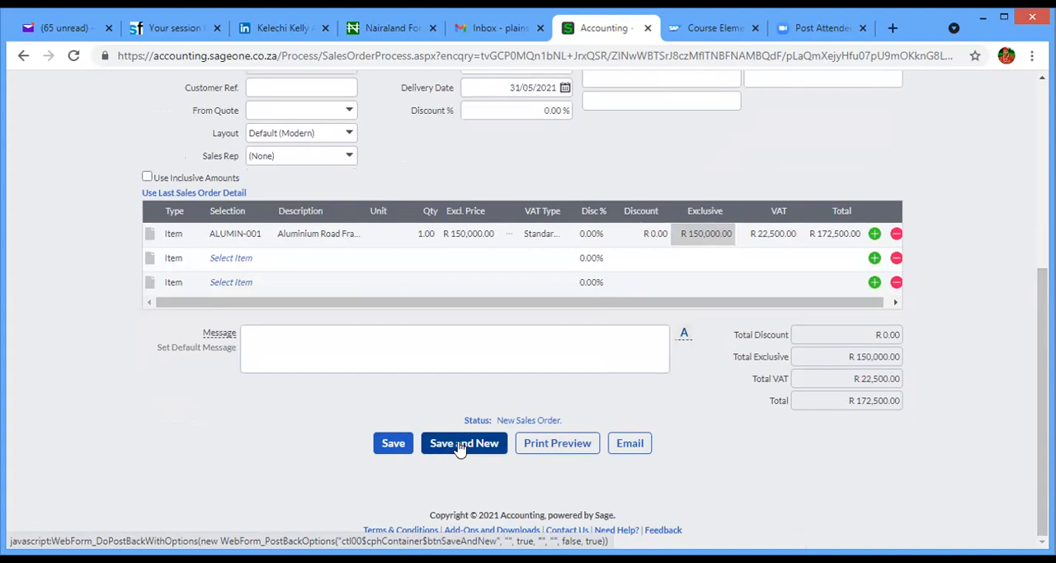
left_click(551, 446)
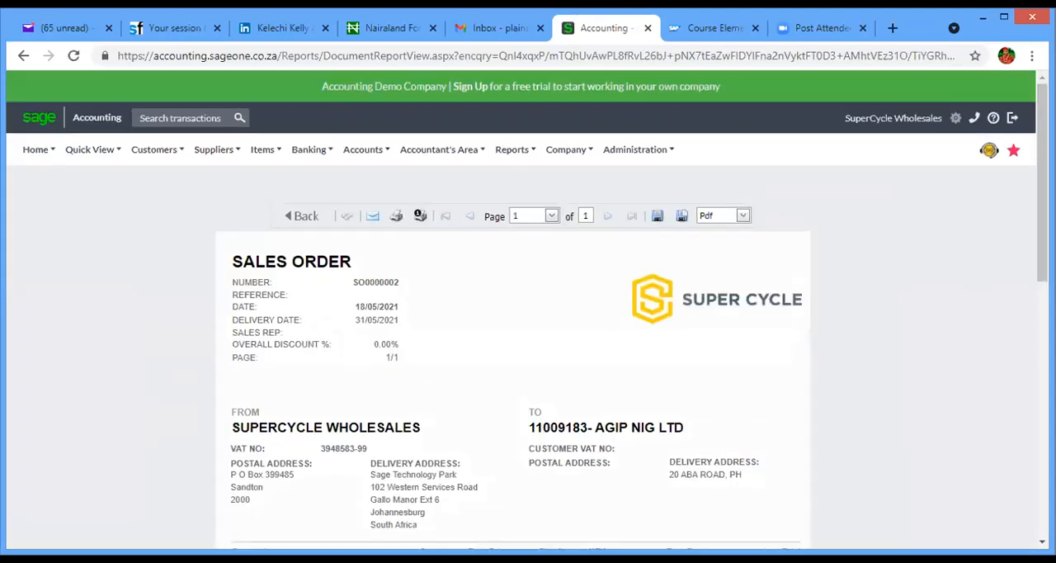
left_click_drag(1042, 254, 1041, 304)
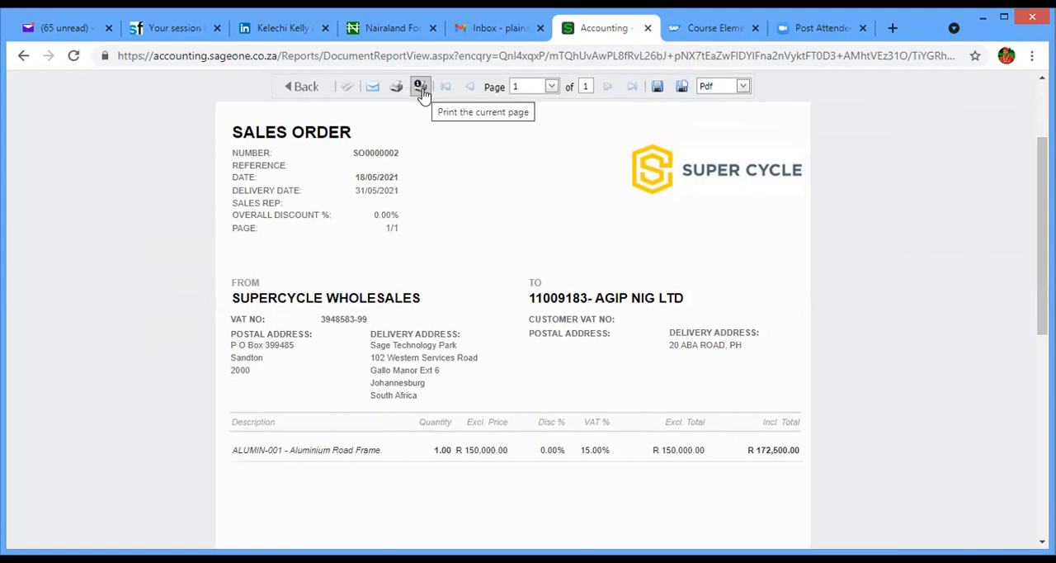
- Export the sales order to disk as a PDF, open the downloaded file and review the document's totals
left_click(656, 91)
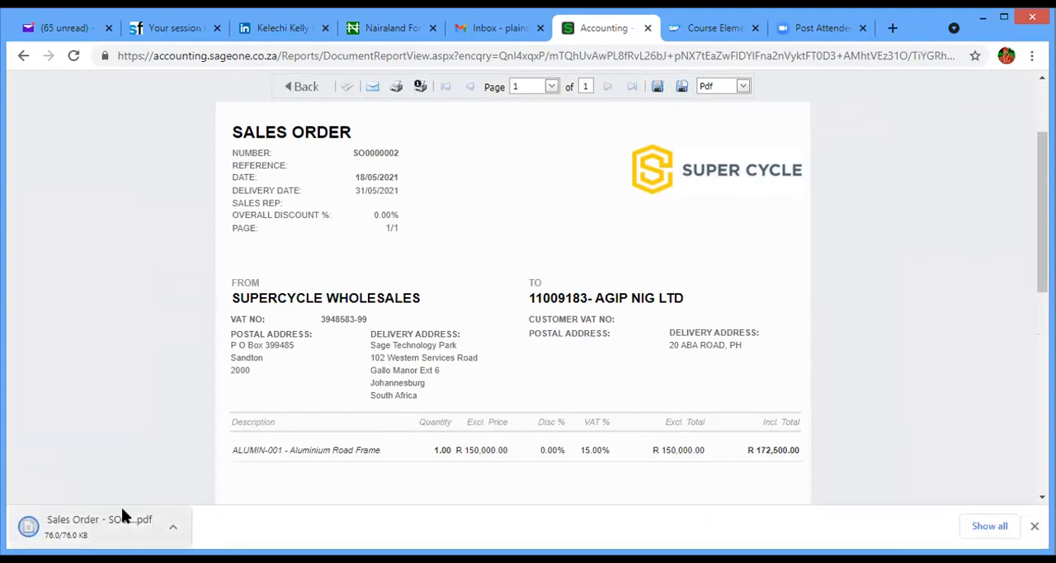
left_click(91, 531)
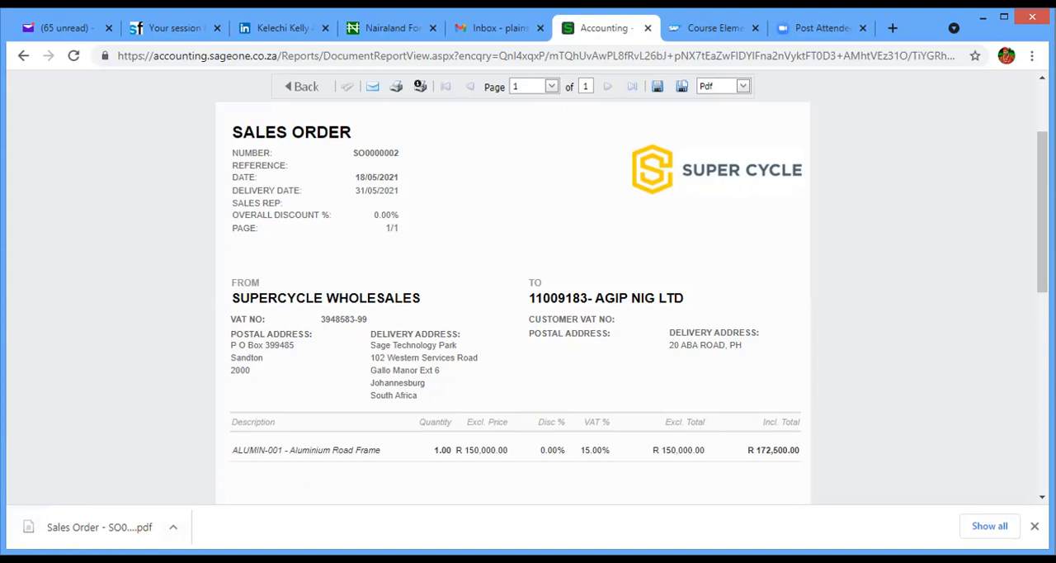
scroll(775, 441, "down", 6)
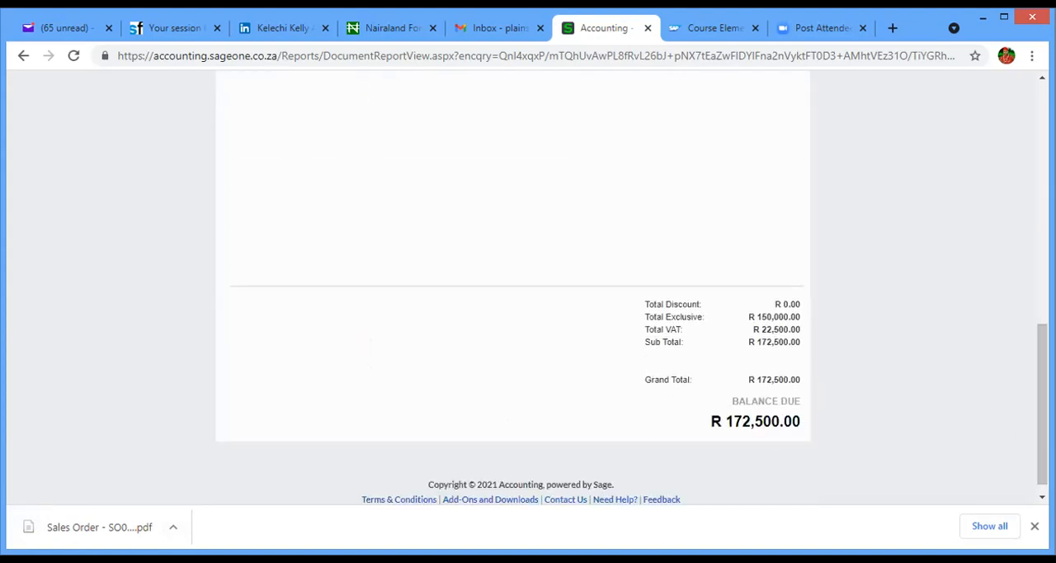
scroll(528, 289, "up", 6)
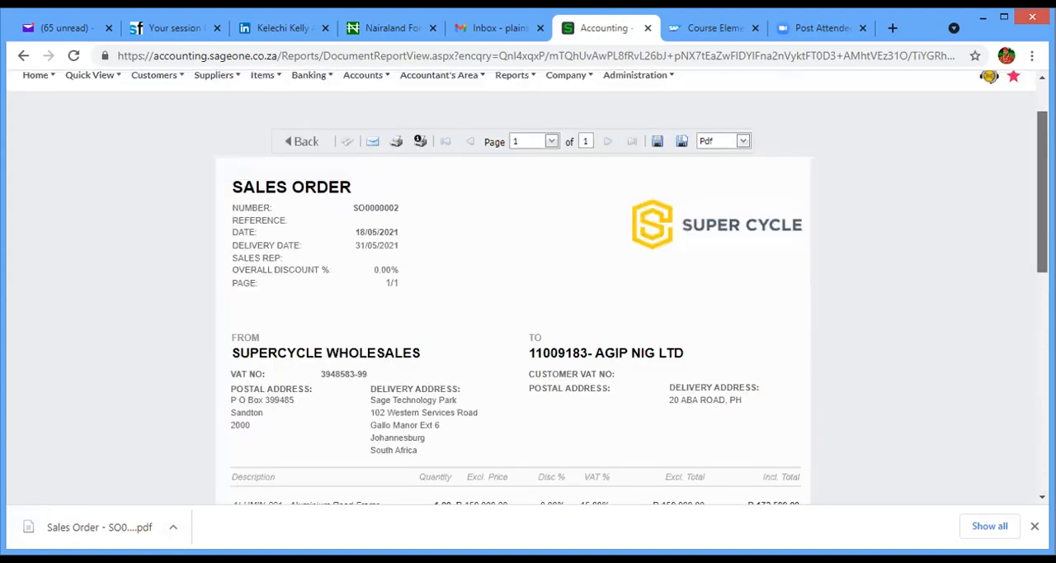
- Look over the previewed sales order and return to the Process Sales Order form
scroll(528, 289, "down", 6)
scroll(528, 289, "up", 6)
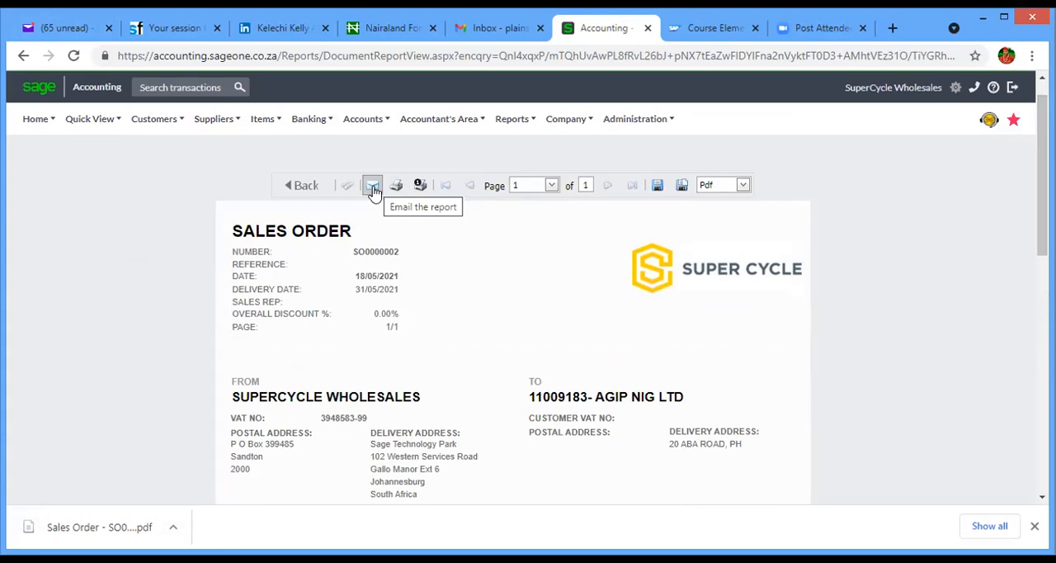
left_click(23, 56)
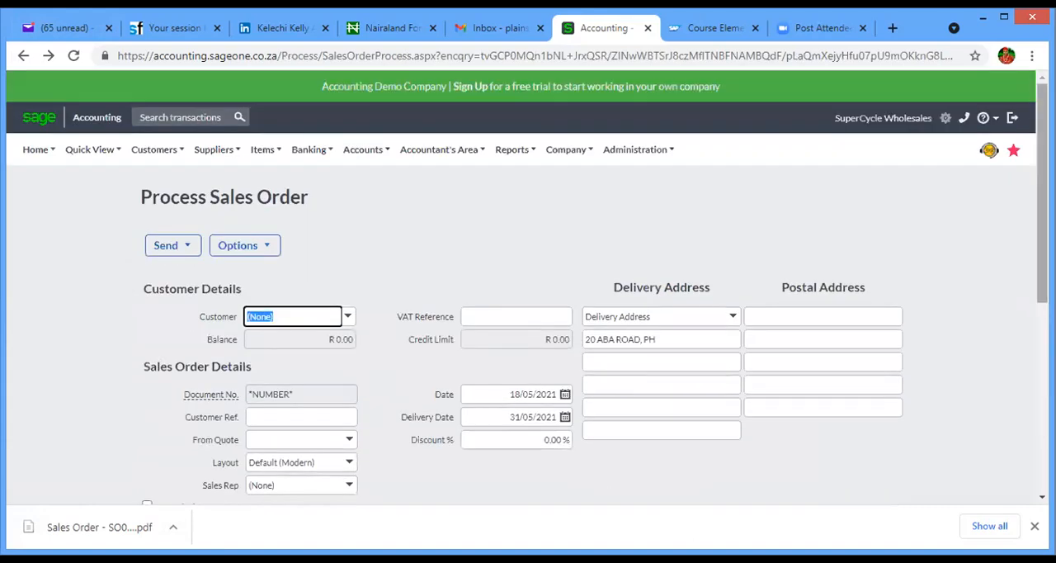
- Try to email the blank sales order and dismiss the resulting dialog
left_click_drag(1042, 238, 1042, 435)
left_click(627, 406)
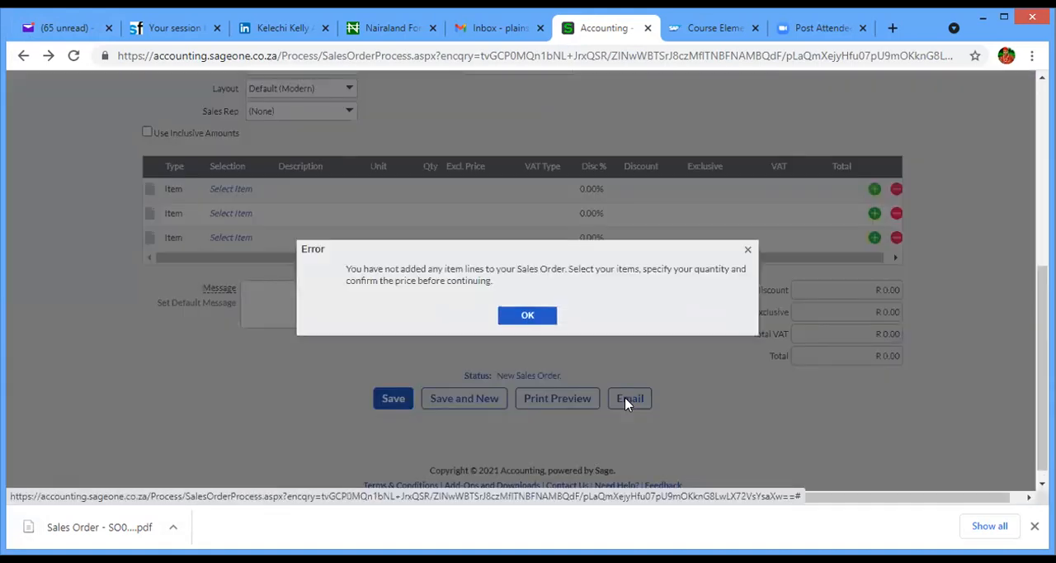
left_click(748, 237)
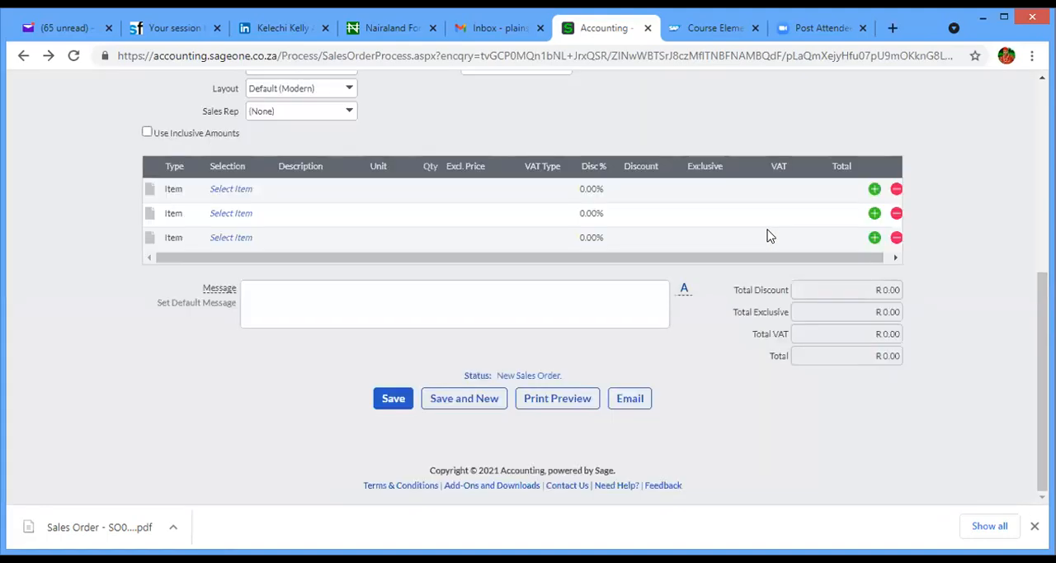
- Select AGIP NIG LTD as the customer of the sales order
left_click_drag(1042, 312, 1029, 151)
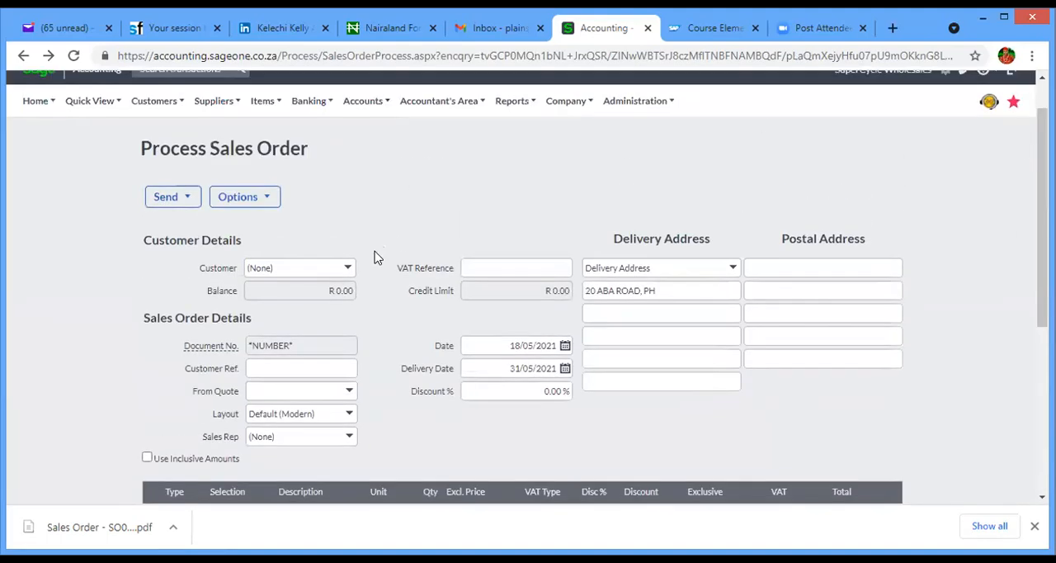
left_click(348, 267)
left_click(299, 269)
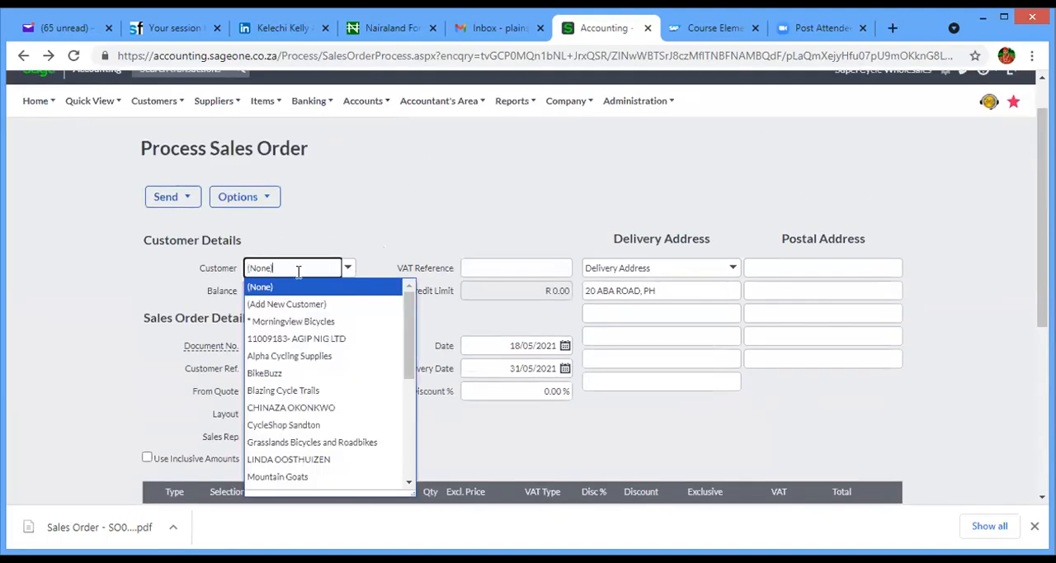
type("11009183- AGIP NIG LT")
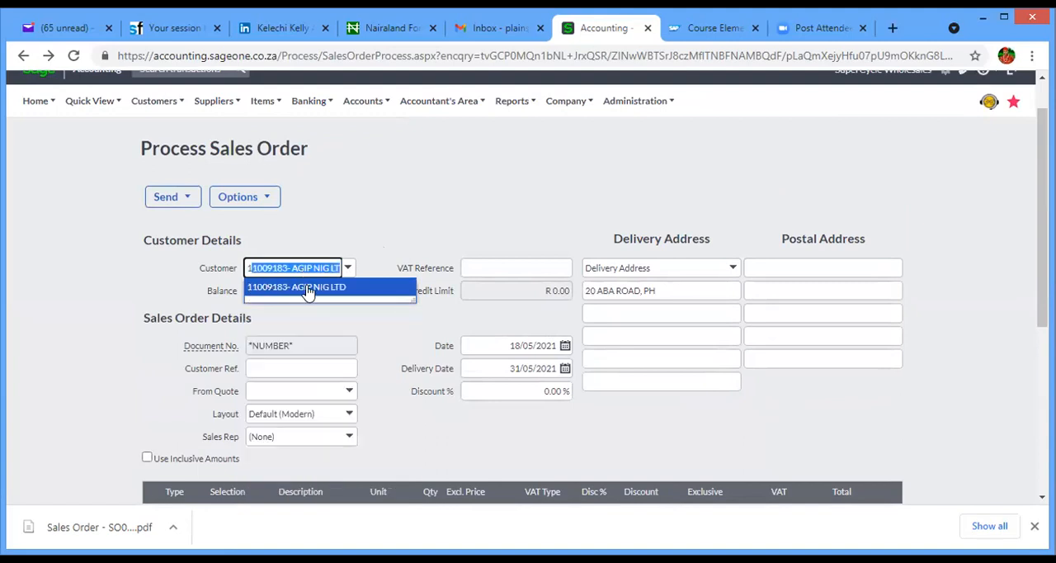
left_click(307, 289)
left_click(575, 374)
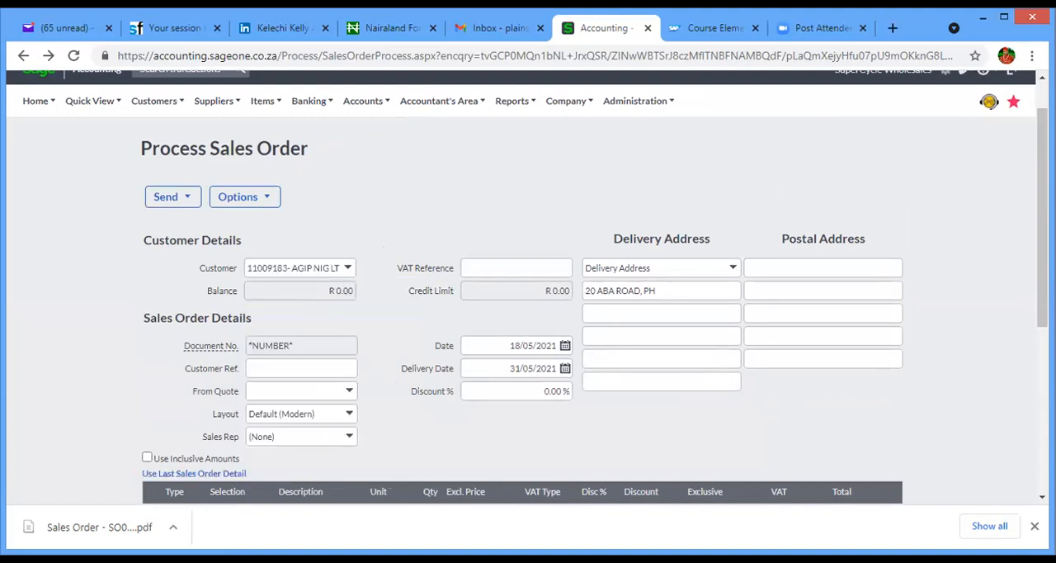
- Add the Aluminium Road Frame (ALUMIN-001) as the first item line of the sales order
scroll(777, 363, "down", 3)
left_click(244, 235)
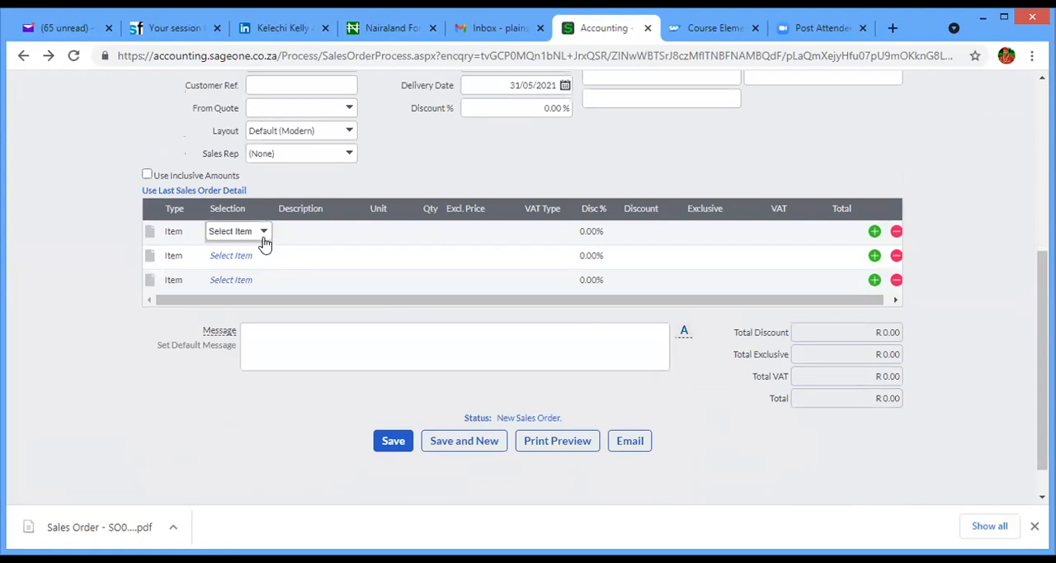
left_click(264, 237)
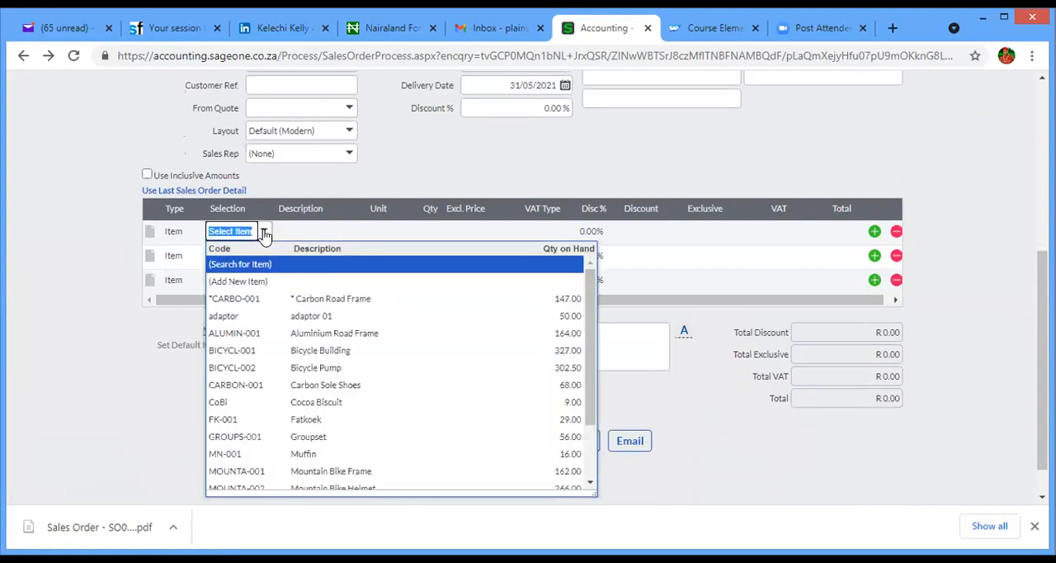
left_click(327, 334)
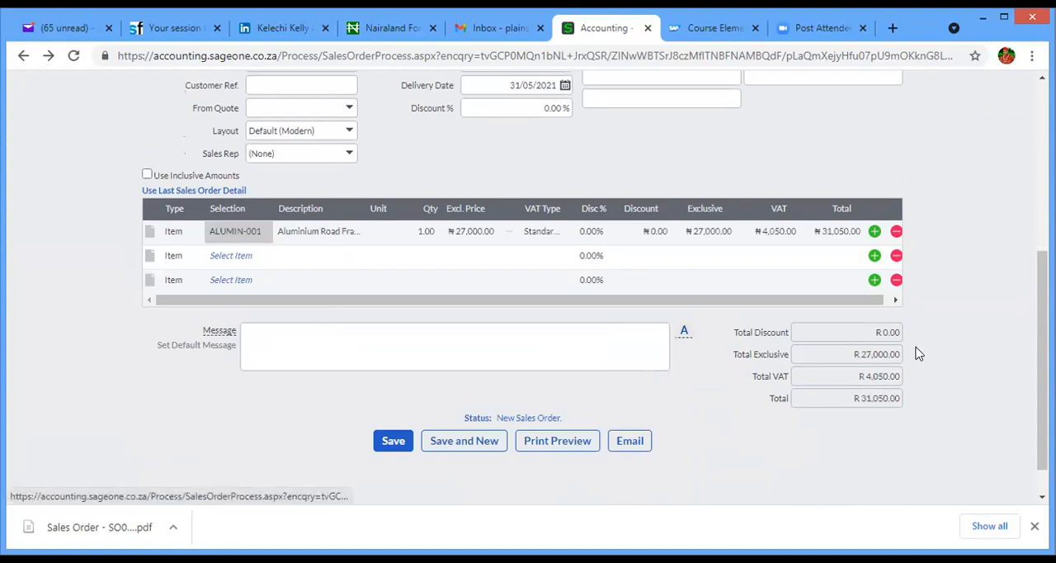
- Open the email form for the Aluminium Road Frame sales order and cancel it without sending
scroll(514, 441, "down", 1)
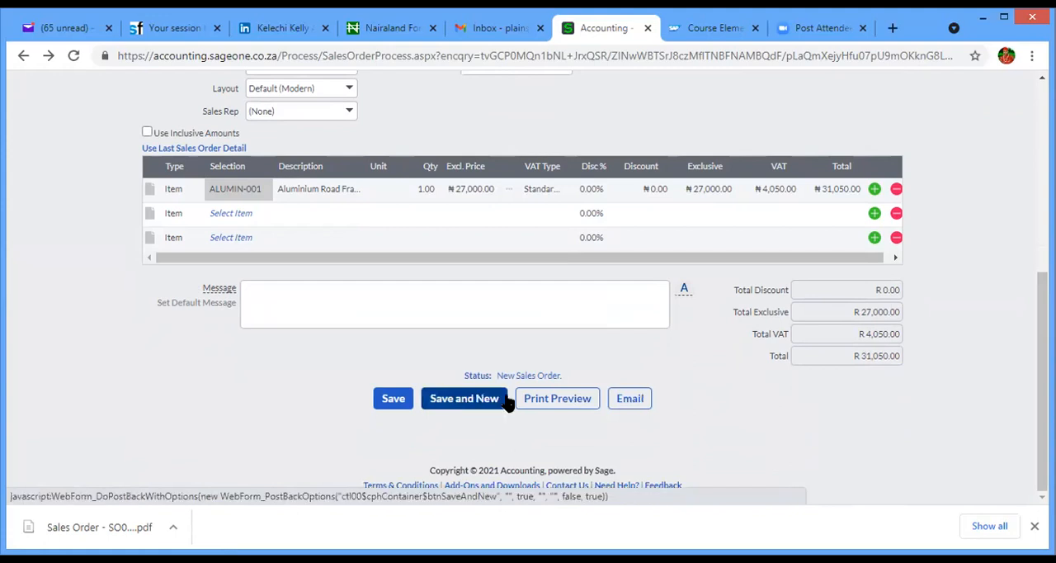
left_click(632, 401)
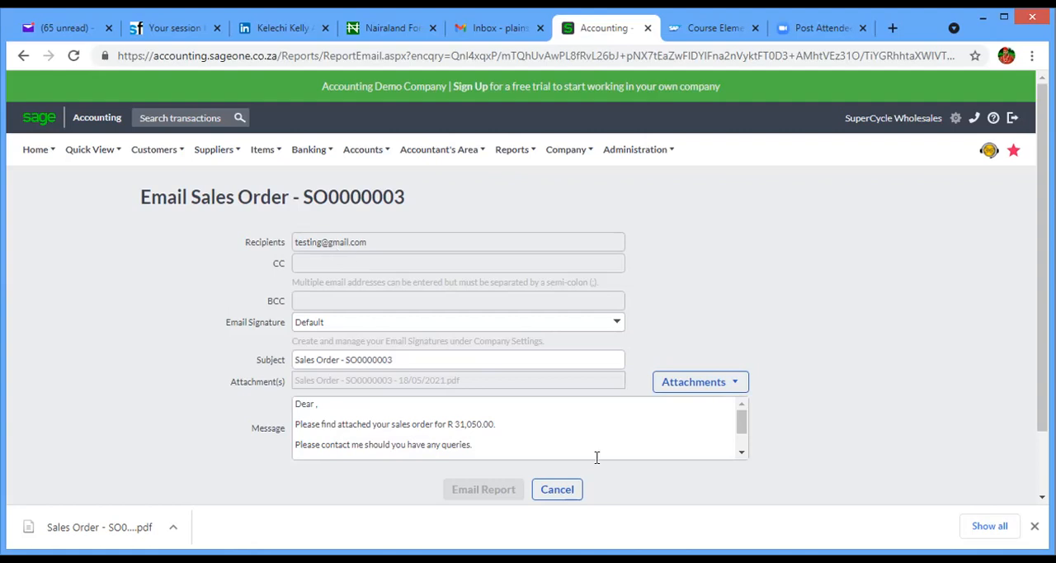
left_click(559, 491)
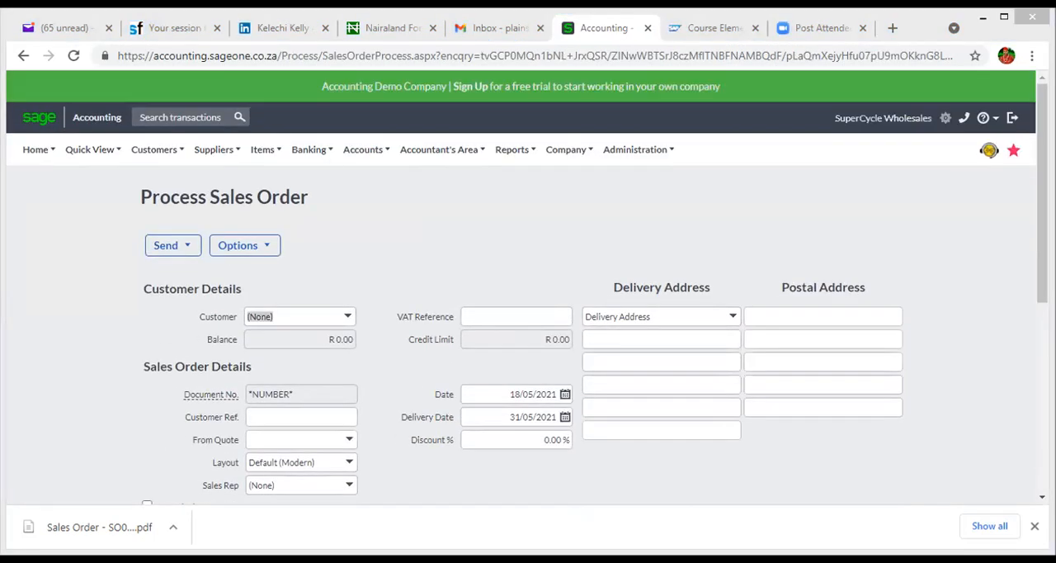
- Choose AGIP NIG LTD as the customer on the new blank sales order
scroll(527, 314, "down", 3)
scroll(718, 255, "up", 3)
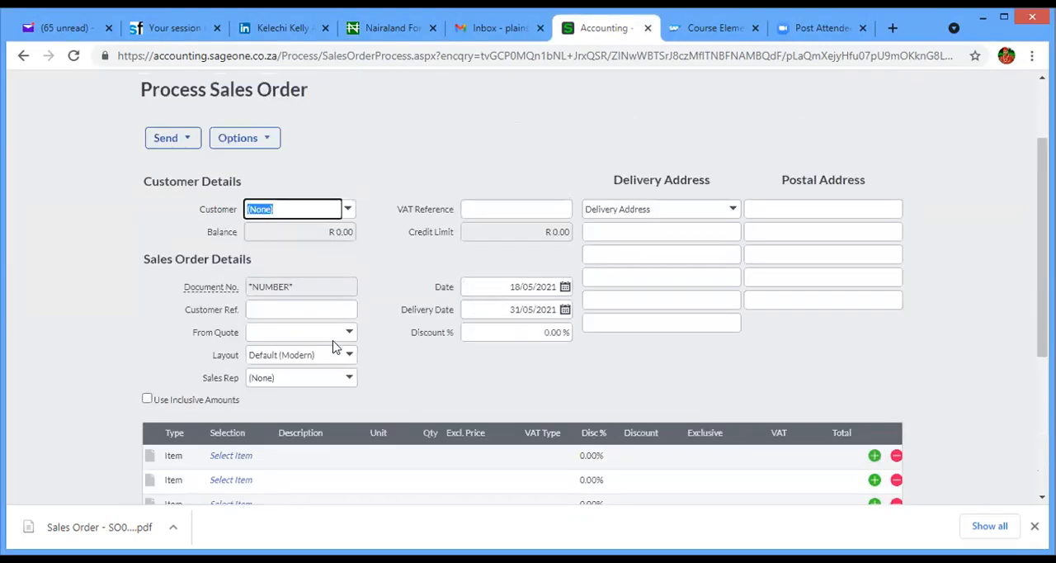
type("A")
key("BackSpace")
type("1")
left_click(348, 209)
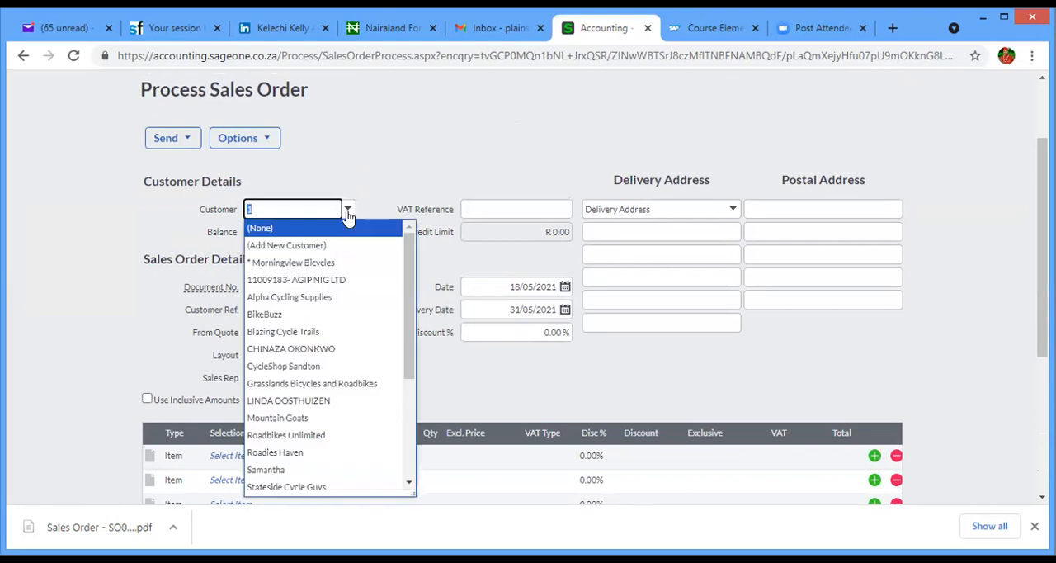
left_click(310, 281)
- Add the item adaptor 01 to the first line of the new sales order
scroll(1023, 322, "down", 2)
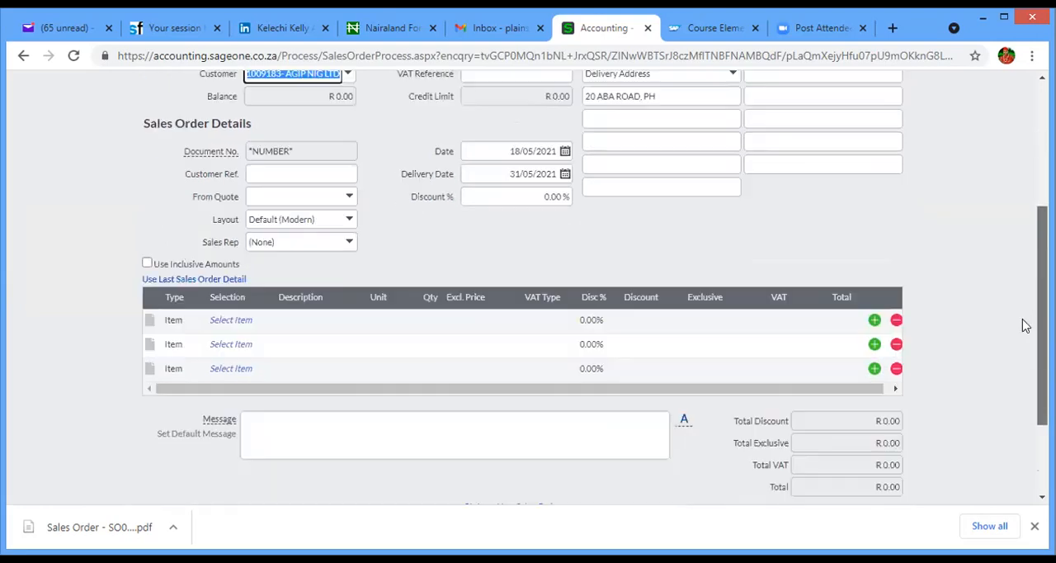
left_click(229, 301)
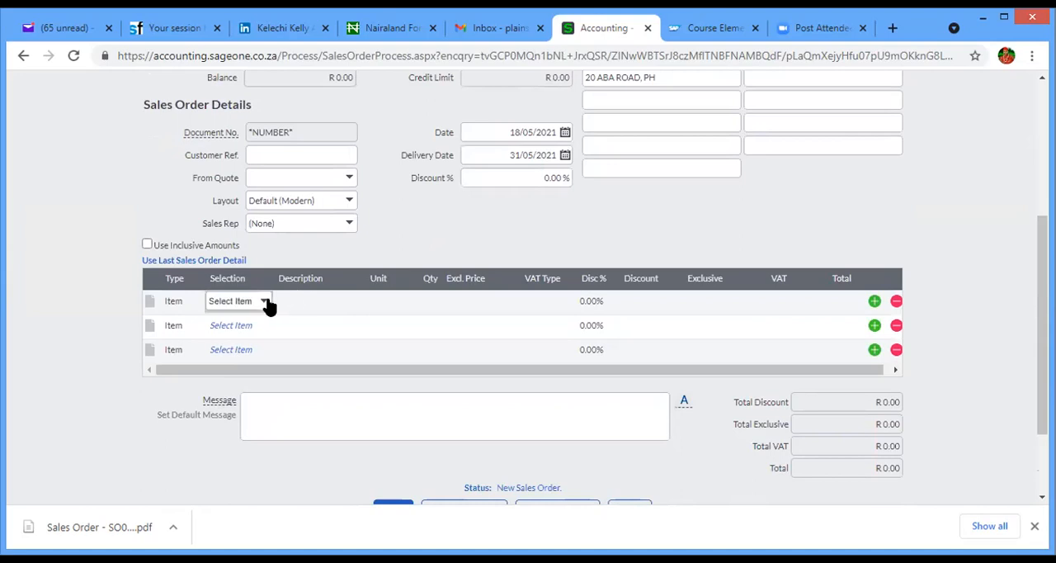
left_click(264, 301)
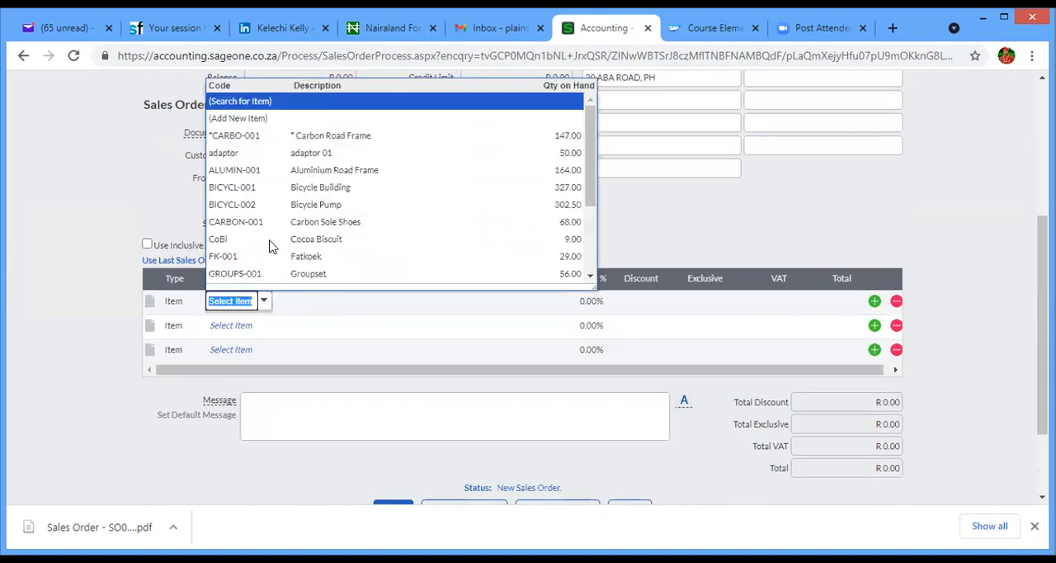
left_click(273, 153)
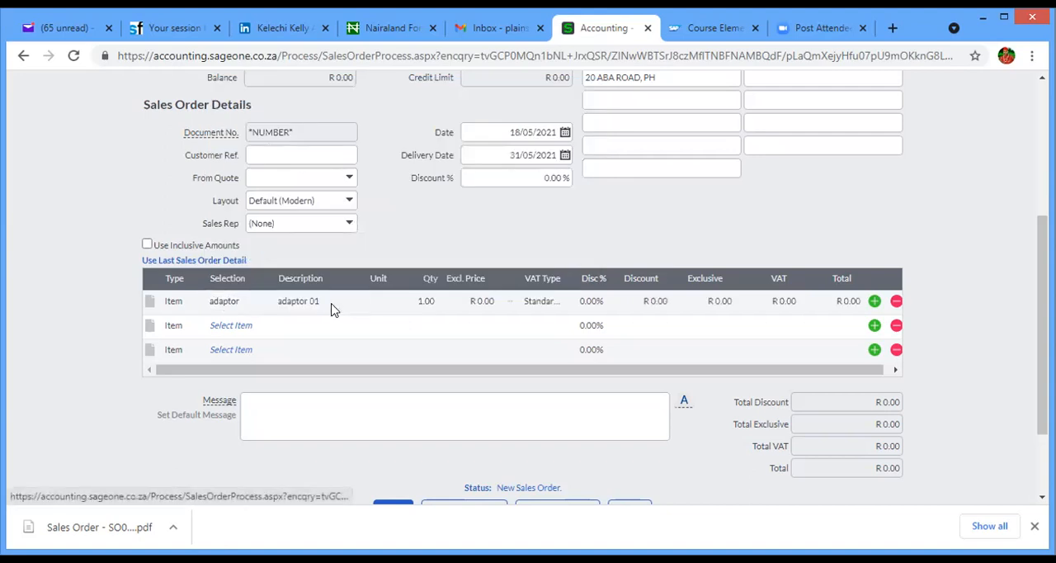
- Set the adaptor line's exclusive price to R 120,000.00 and save the sales order
left_click(482, 301)
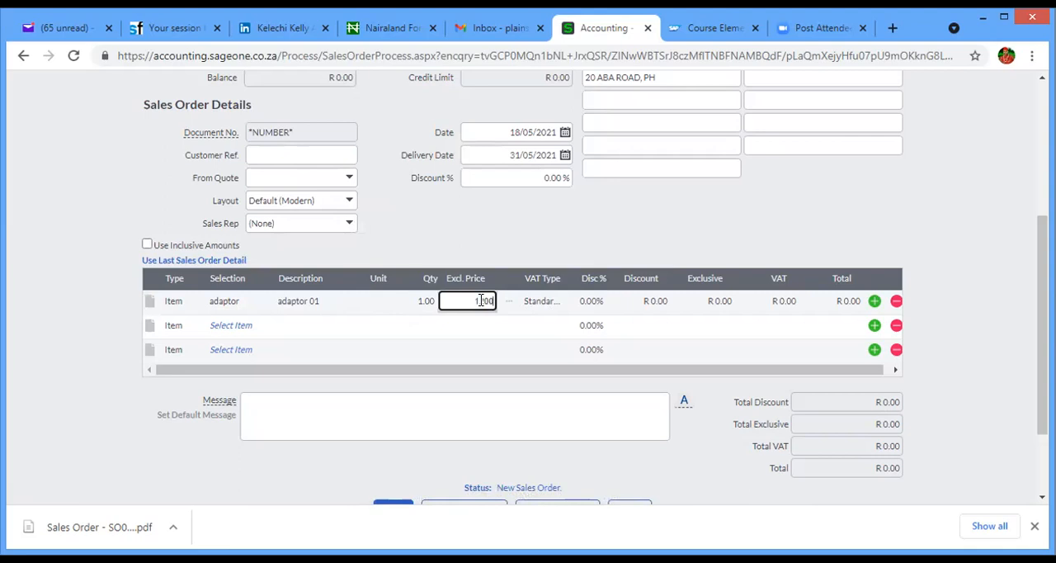
key("Return")
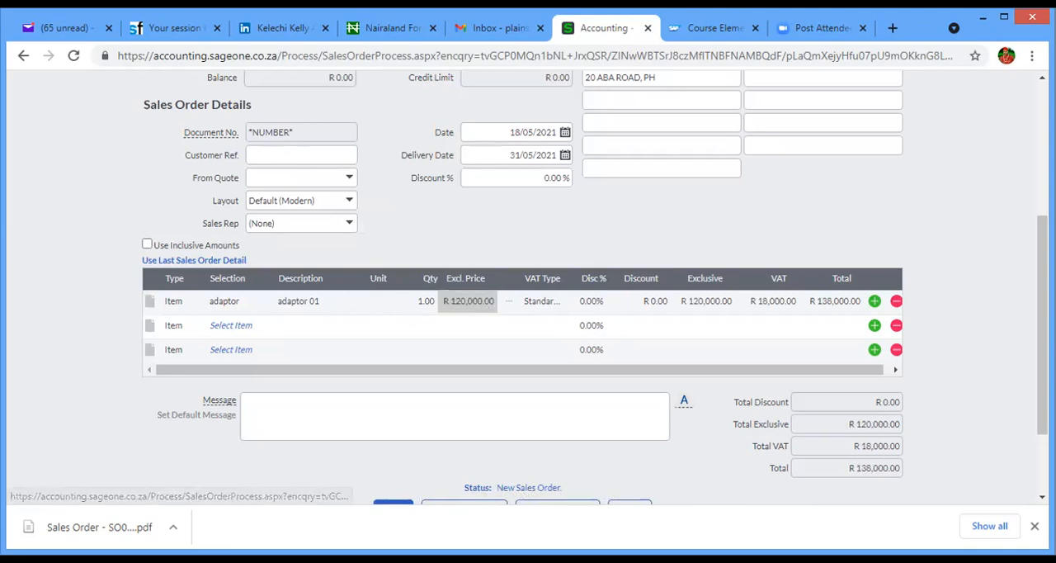
scroll(528, 289, "down", 3)
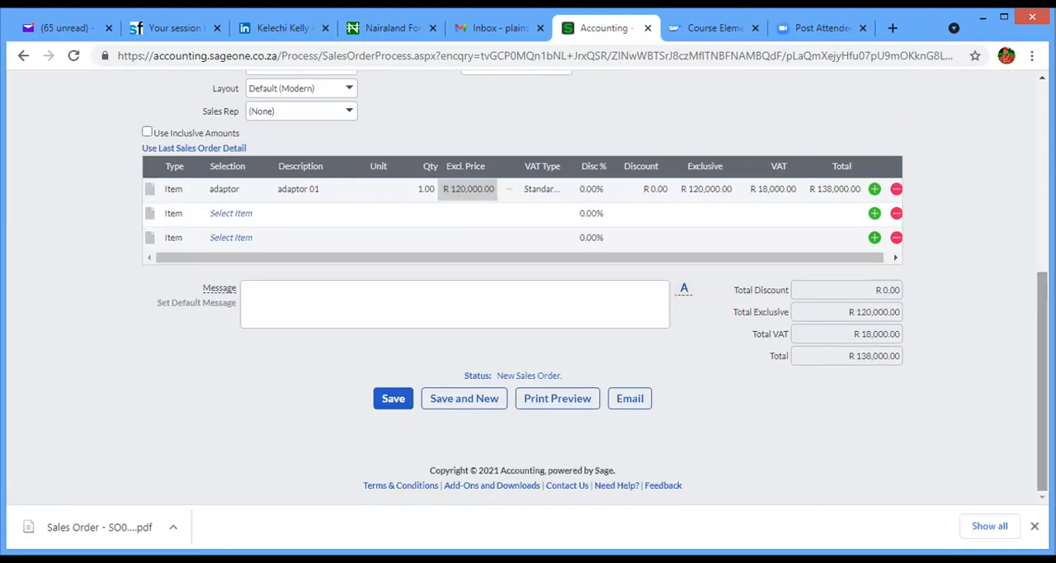
left_click(395, 408)
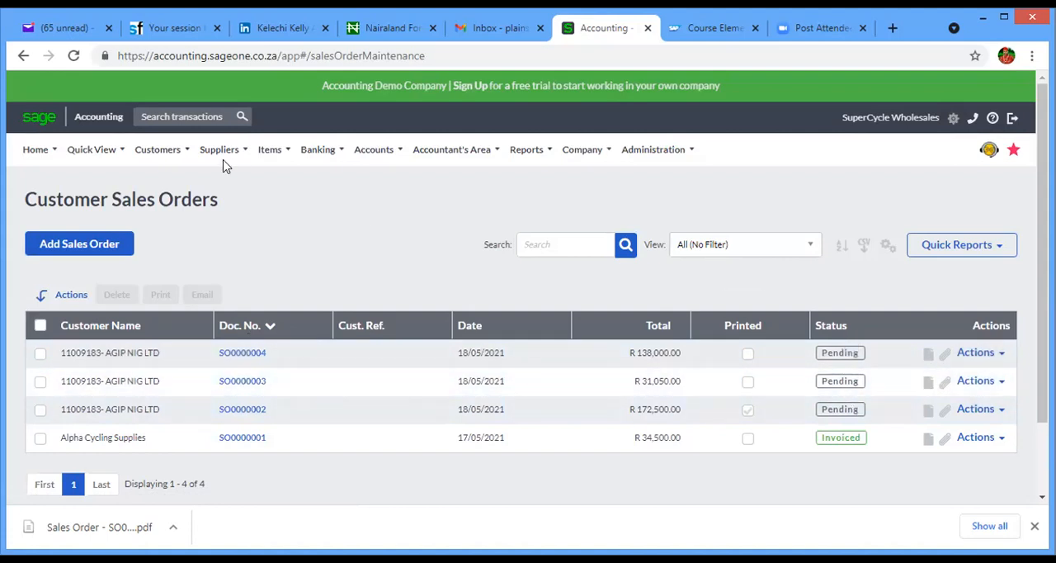
- Start a new customer tax invoice with AGIP NIG LTD as the customer
left_click(169, 151)
mouse_move(163, 212)
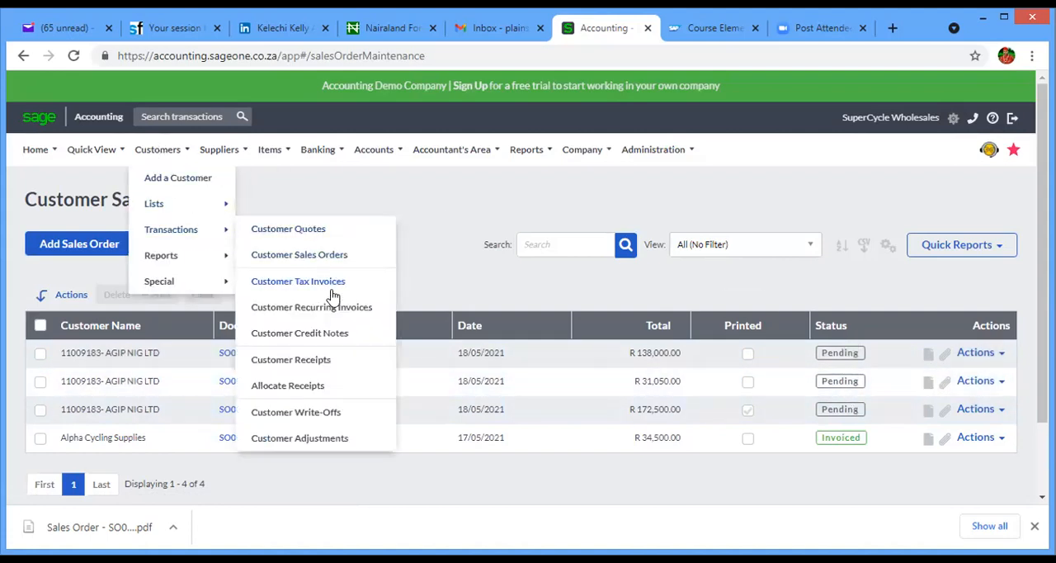
left_click(318, 283)
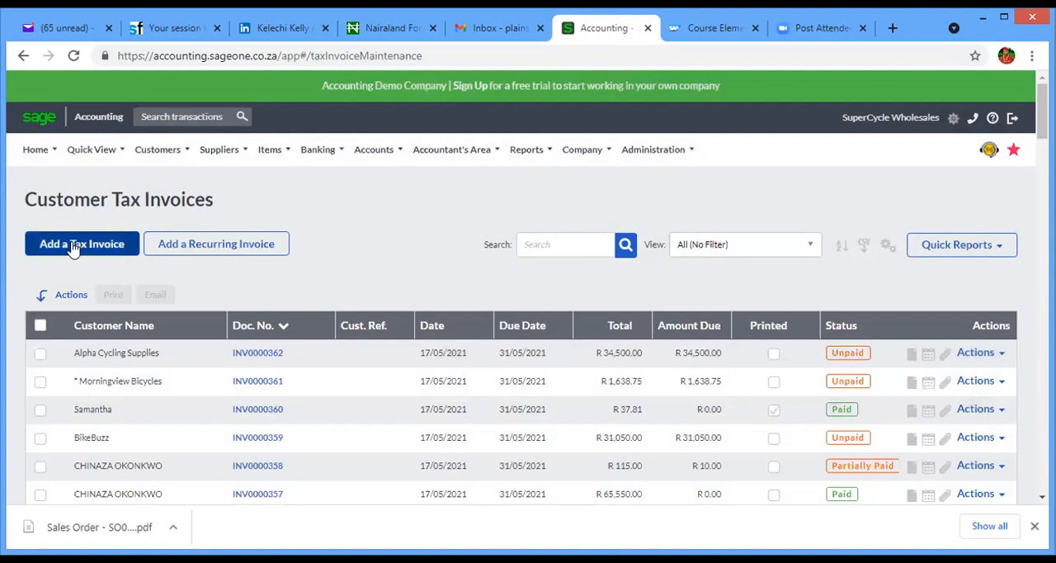
left_click(73, 248)
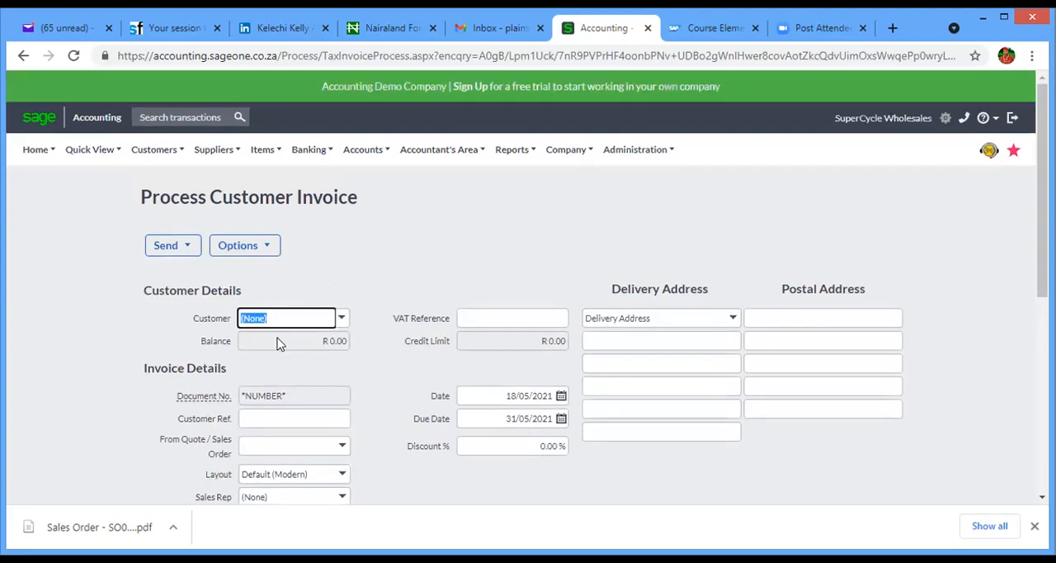
type("1")
left_click(280, 340)
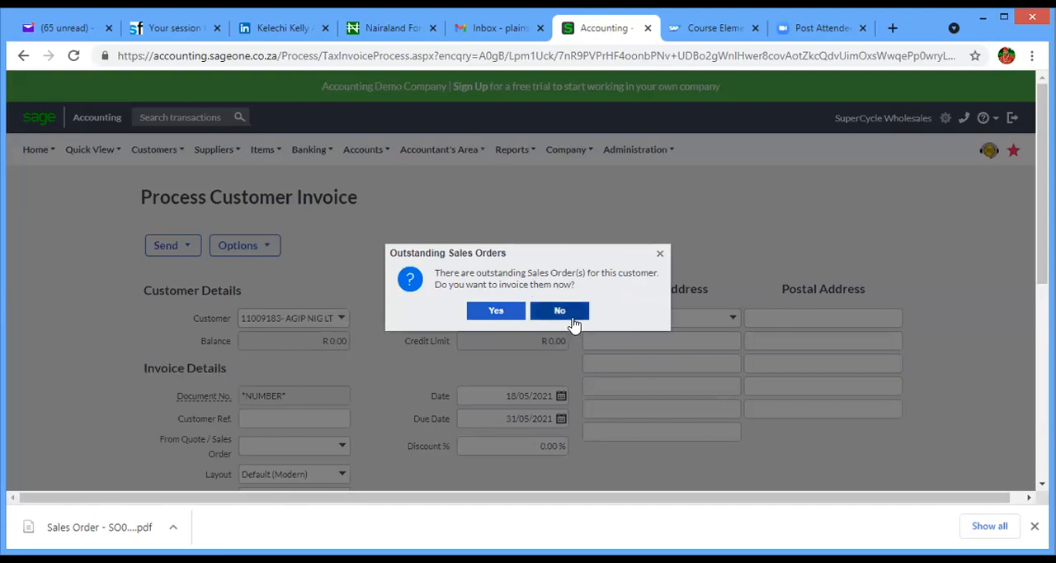
- Choose to invoice the outstanding sales orders and link the pending one valued at R 172,500.00 to the tax invoice
left_click(503, 313)
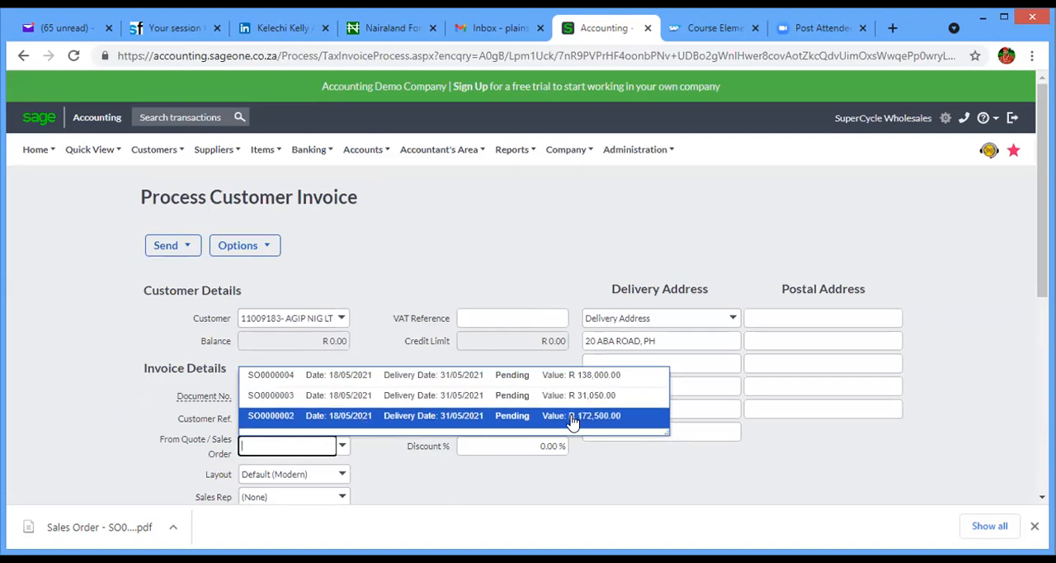
left_click(289, 419)
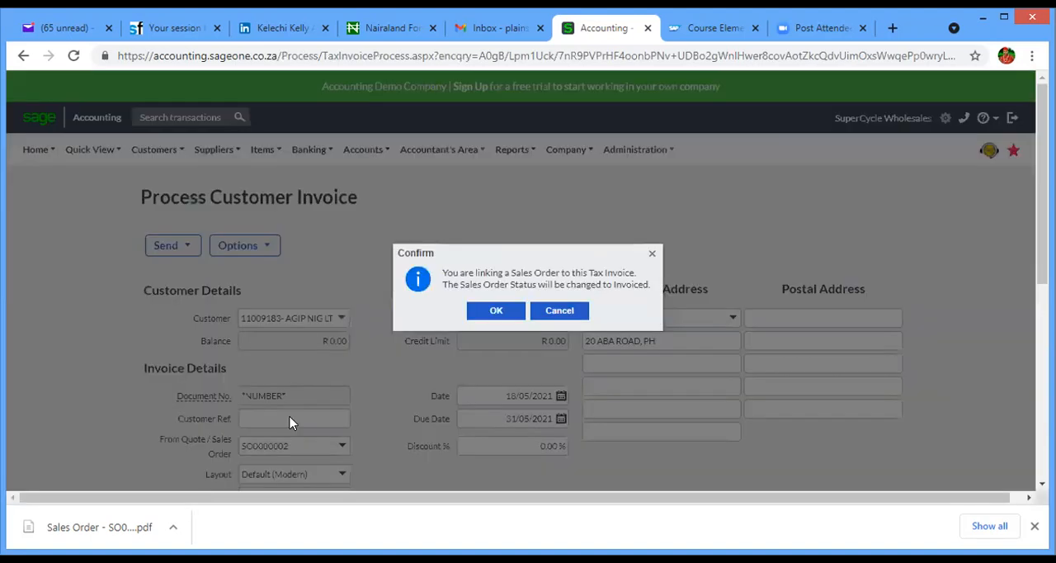
left_click(496, 311)
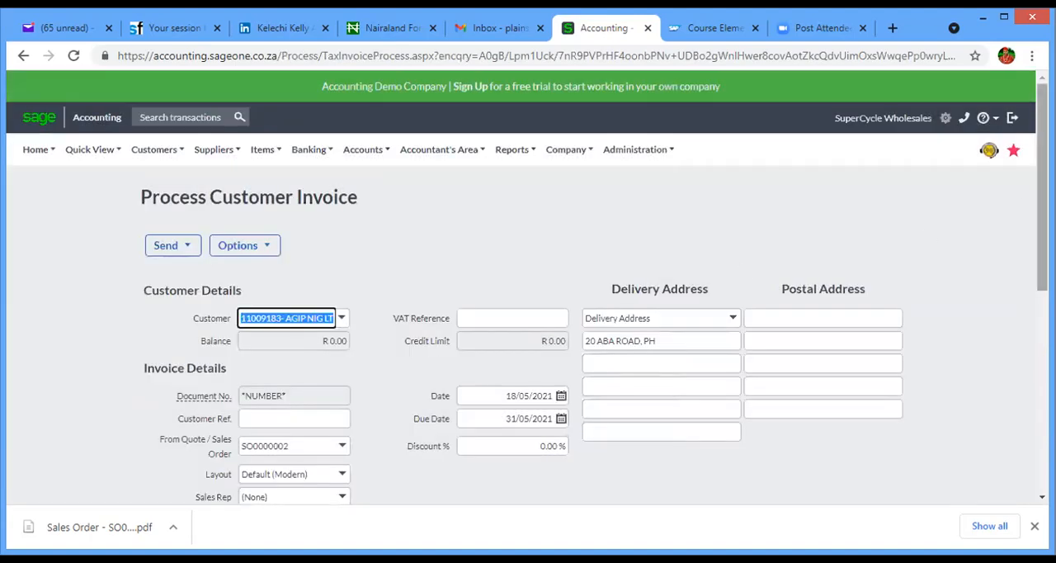
- Review the item line and totals brought in from the sales order, and save the tax invoice
left_click_drag(1041, 194, 1042, 228)
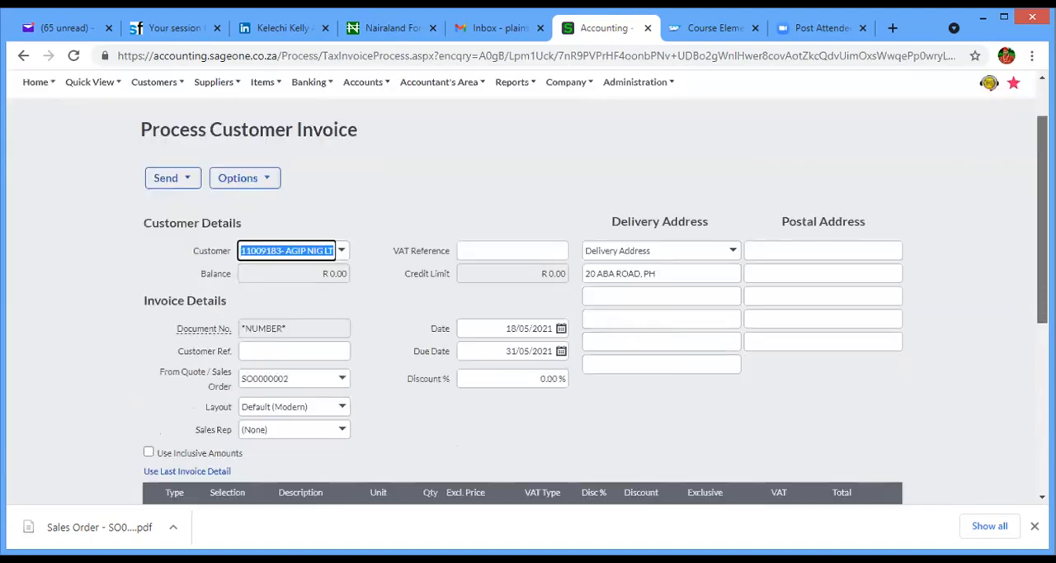
scroll(582, 329, "down", 2)
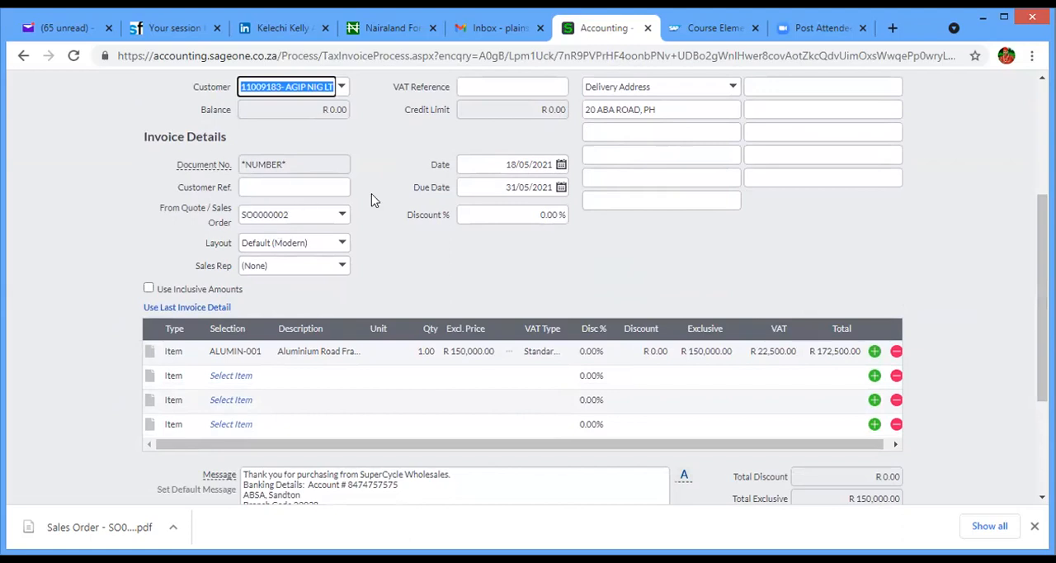
left_click_drag(1041, 247, 1041, 338)
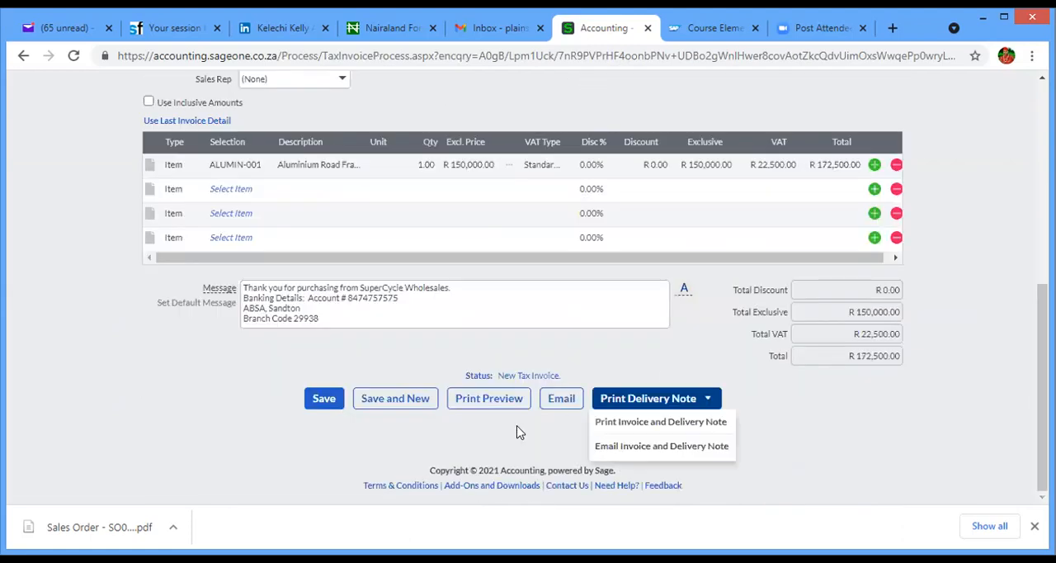
left_click(323, 402)
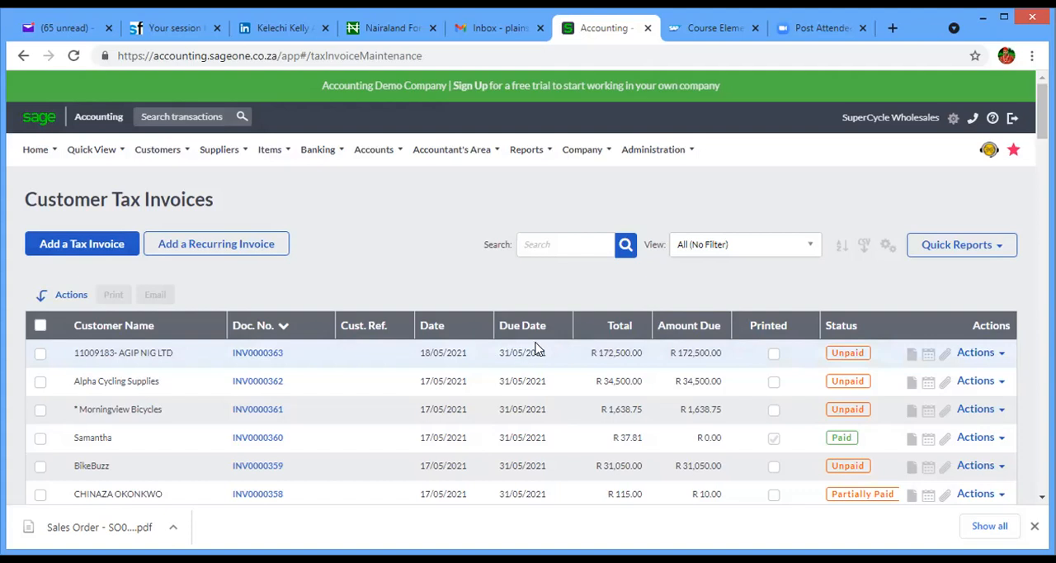
scroll(984, 266, "down", 2)
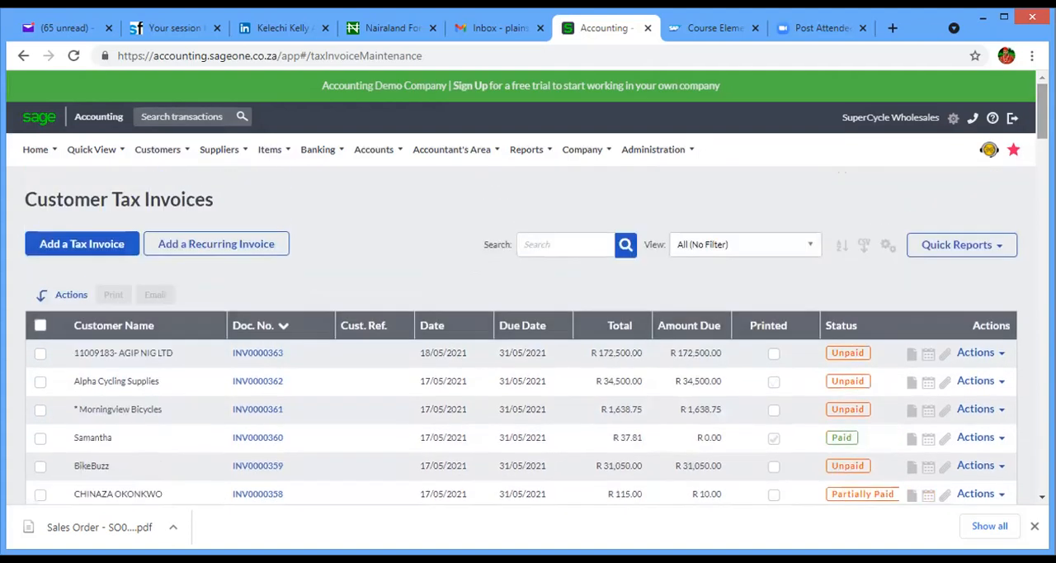
left_click(157, 150)
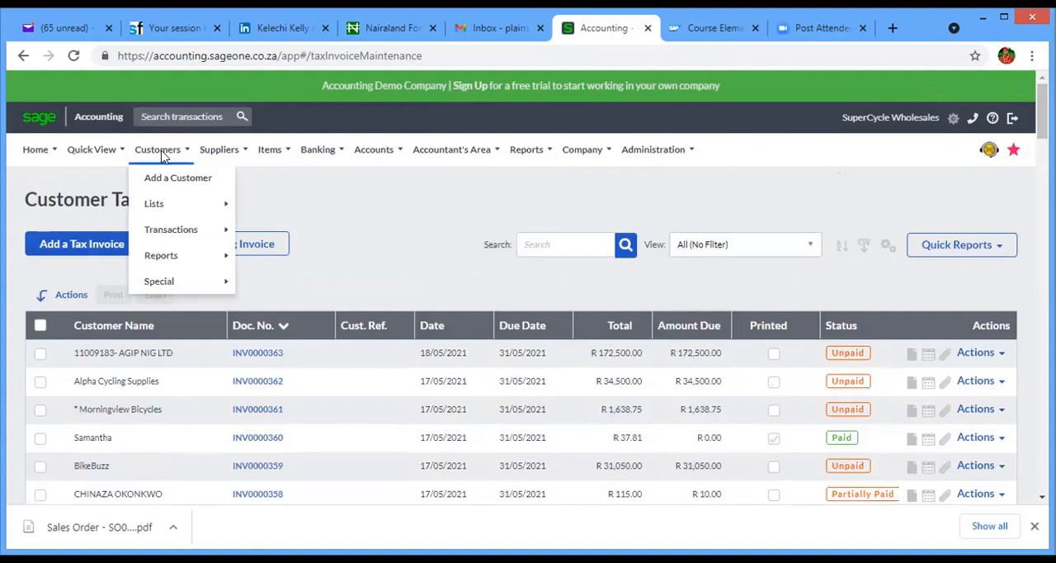
mouse_move(180, 240)
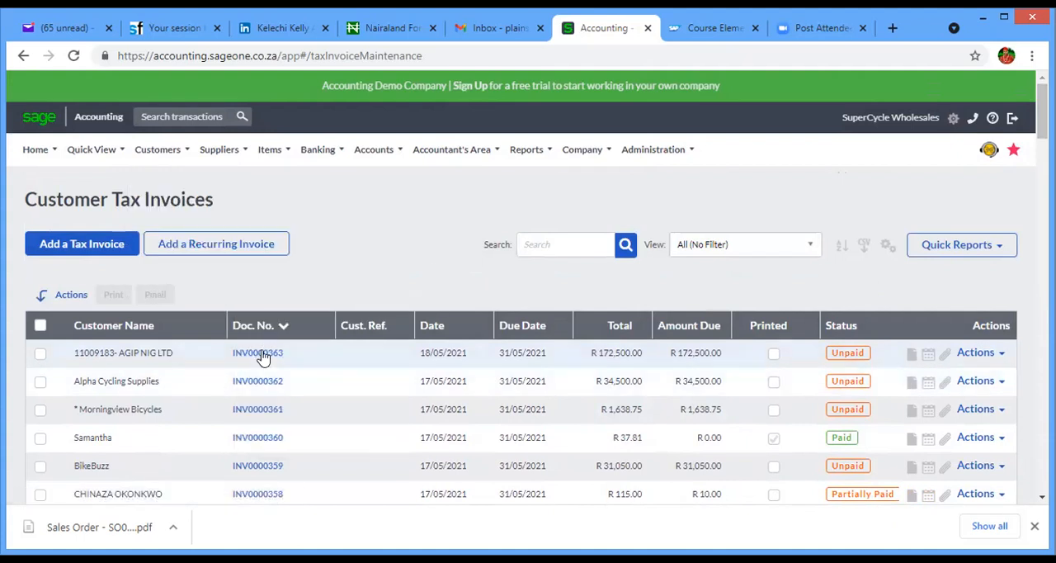
- Open AGIP NIG LTD's tax invoice, set the Aluminium Road Frame line's quantity to 2, and save the invoice
left_click(261, 353)
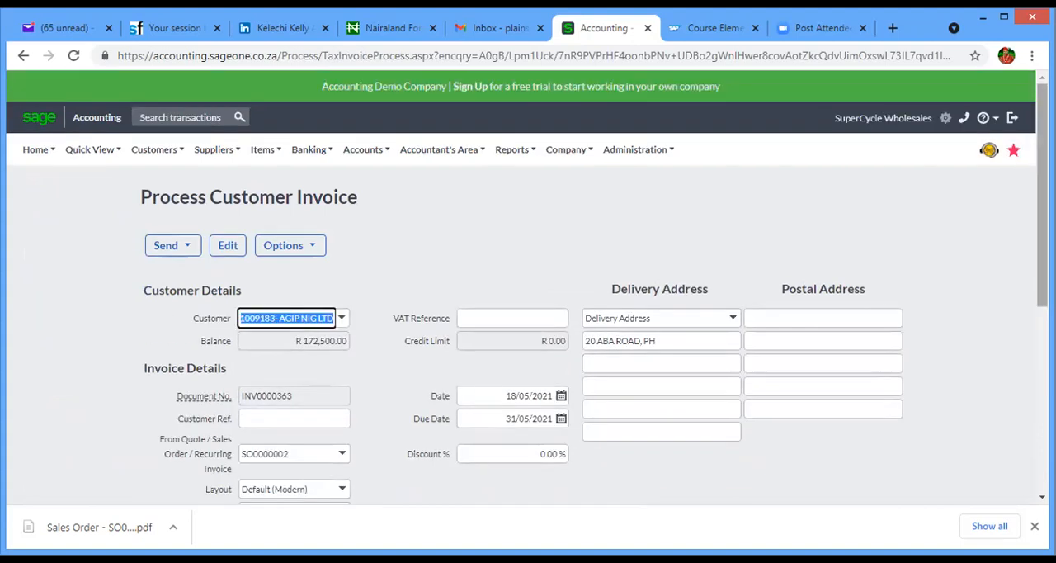
scroll(528, 281, "down", 4)
left_click(423, 284)
key("Tab")
key("Tab")
key("Tab")
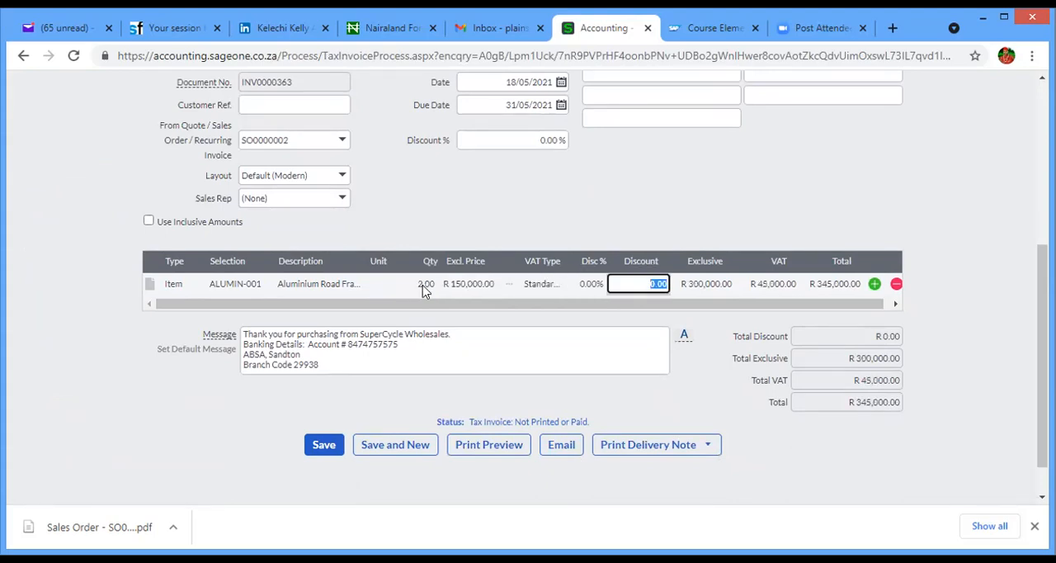
left_click(320, 445)
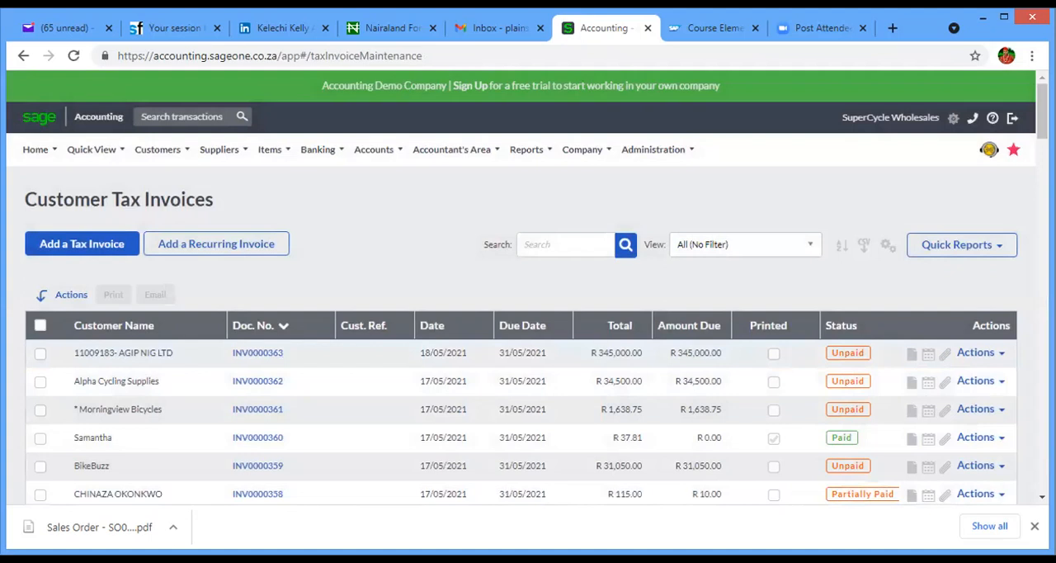
- Start a new customer credit note with AGIP NIG LTD as the customer, closing the document messages list without choosing a message
scroll(443, 344, "down", 2)
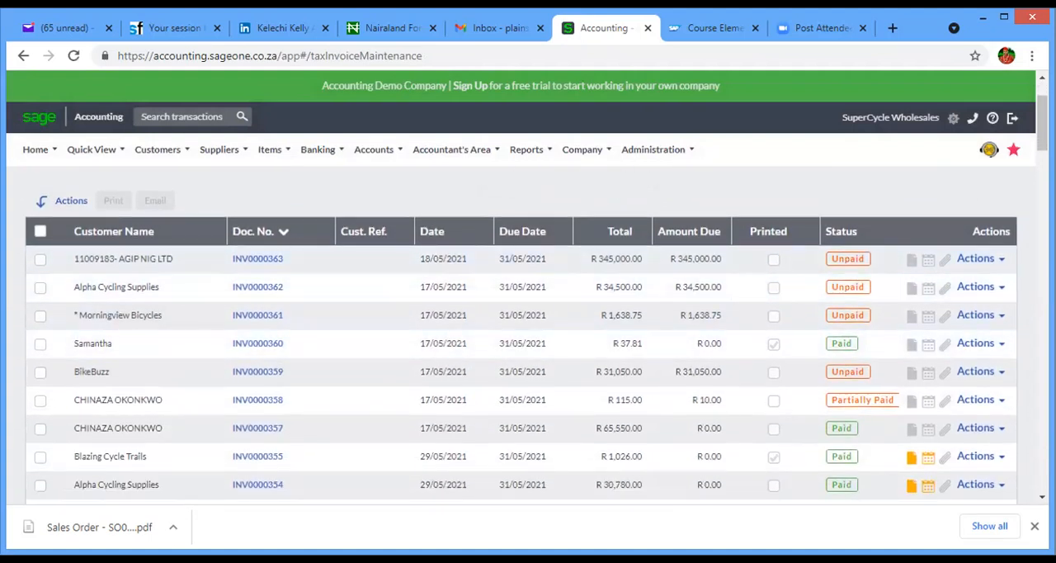
scroll(522, 355, "up", 2)
mouse_move(190, 159)
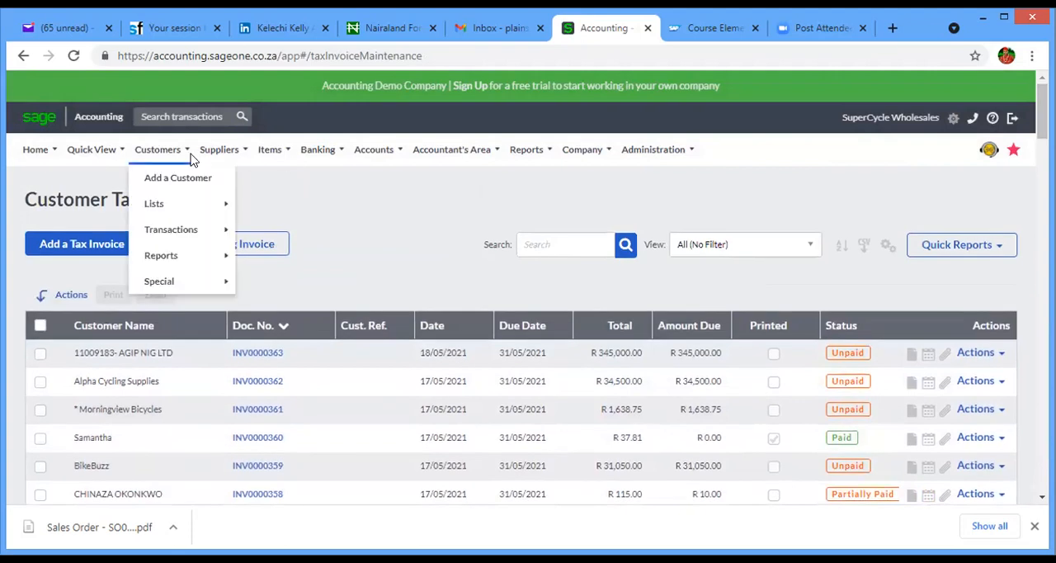
mouse_move(204, 234)
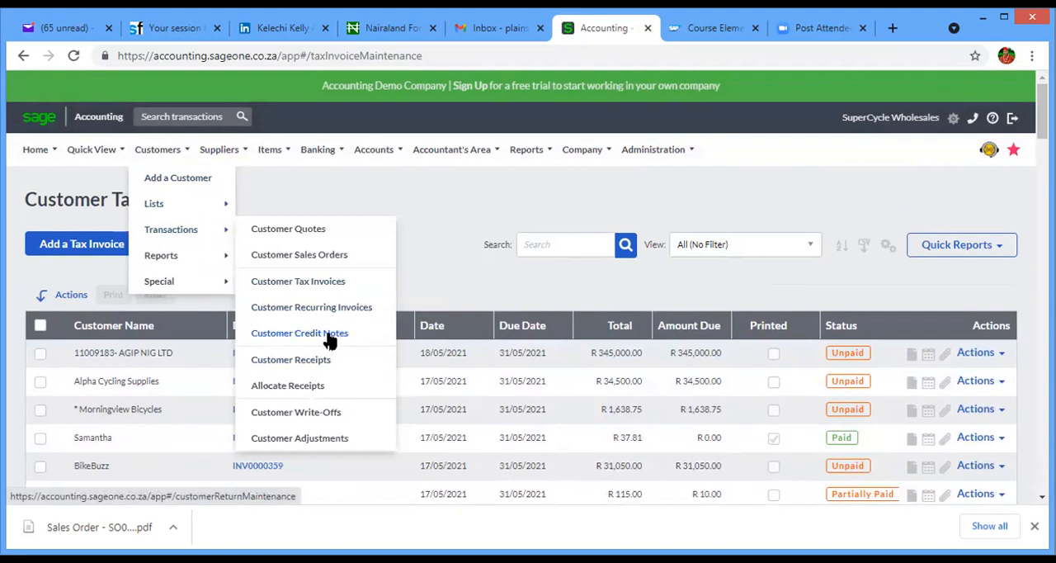
left_click(329, 334)
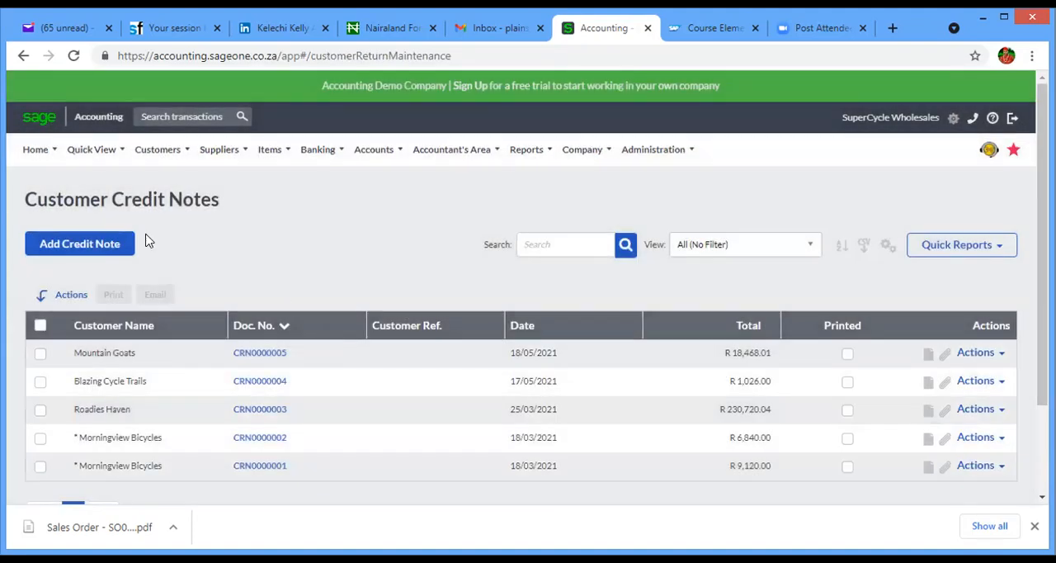
left_click(102, 254)
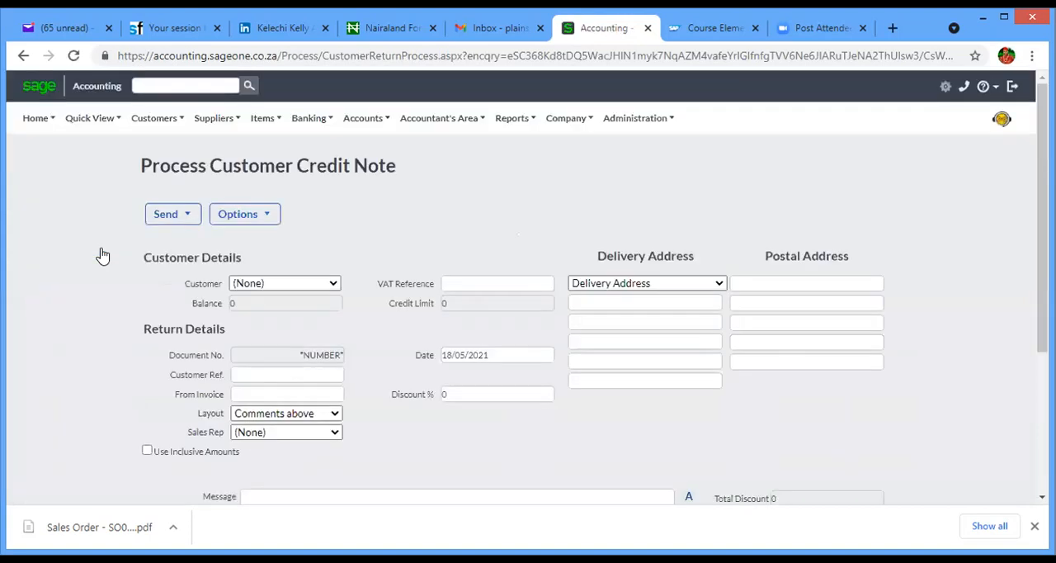
left_click(288, 316)
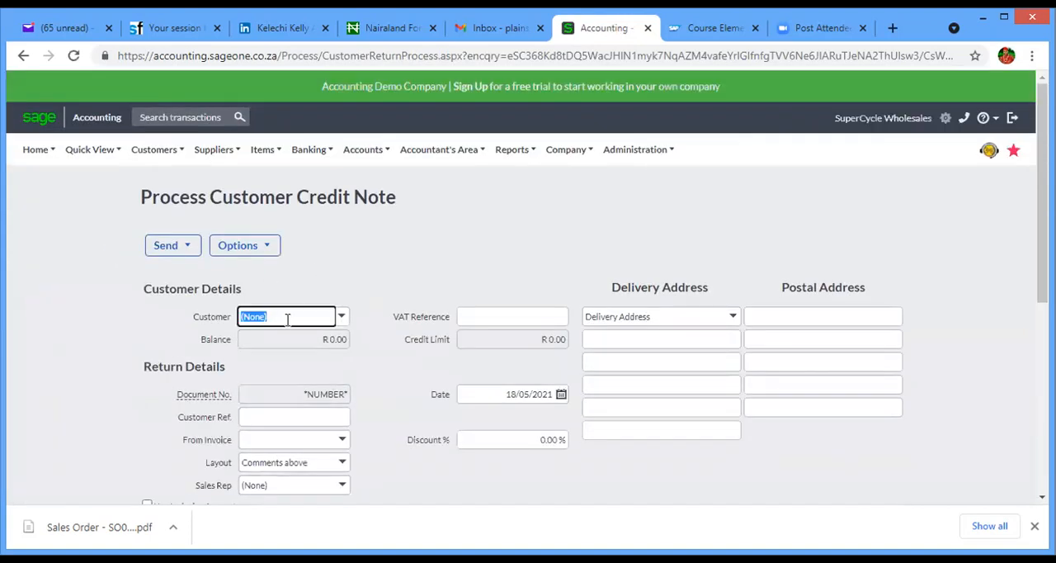
type("11009183- AGIP NIG LT")
left_click(293, 335)
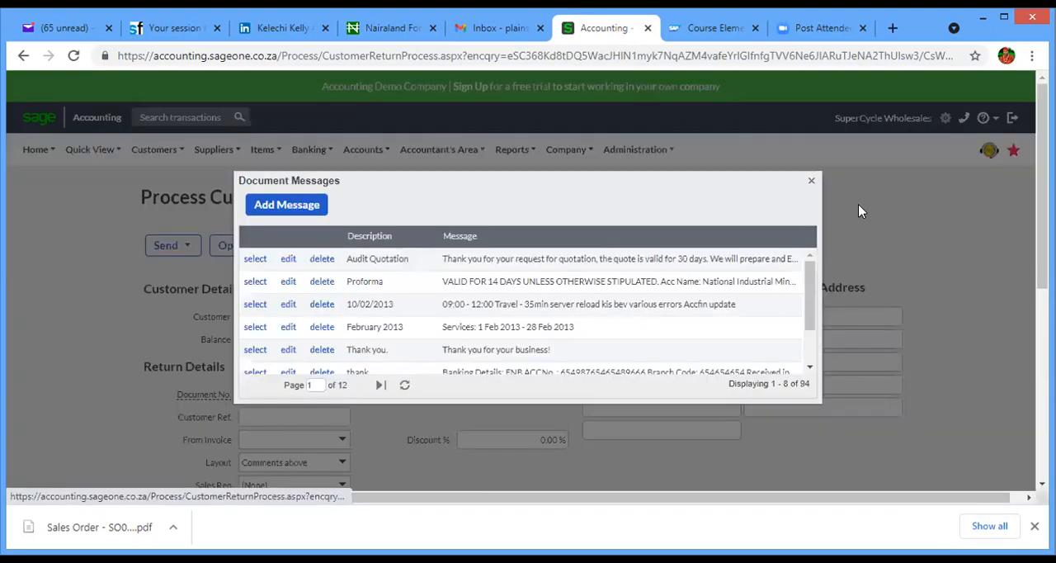
left_click(808, 182)
- Link the credit note to AGIP NIG LTD's tax invoice valued at R 345,000.00
scroll(803, 189, "down", 2)
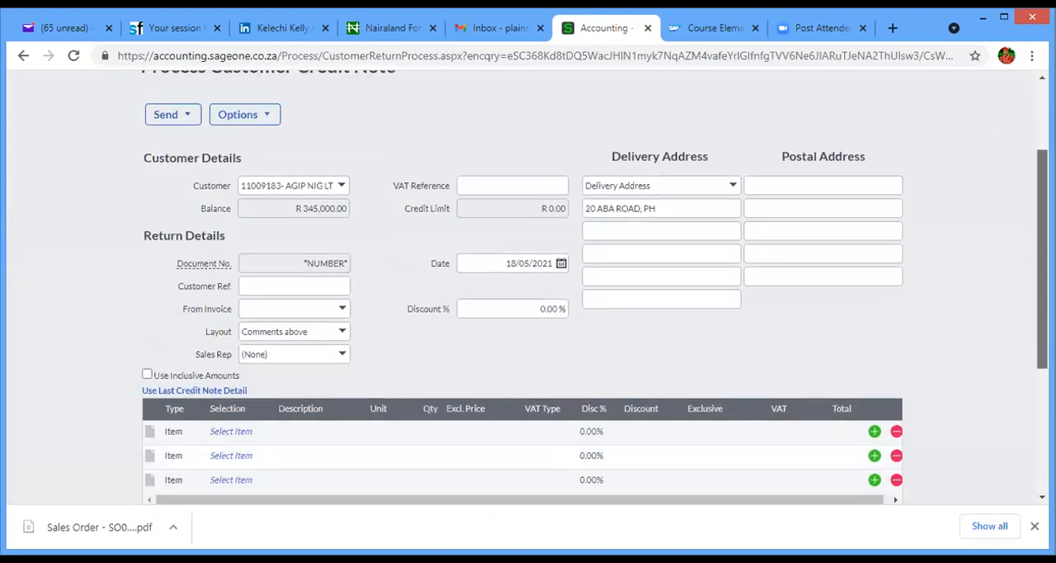
scroll(1027, 341, "down", 1)
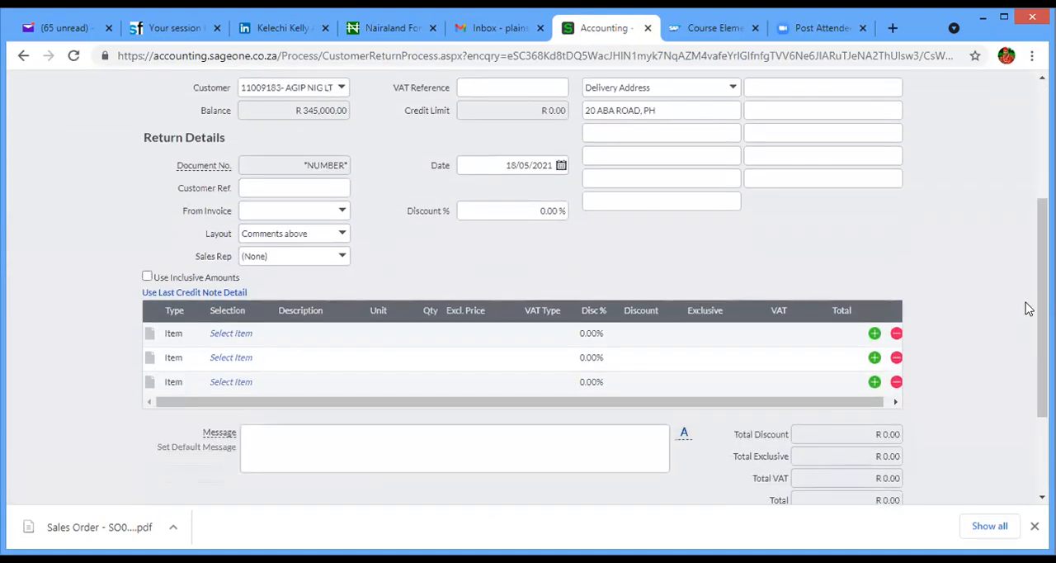
left_click(341, 211)
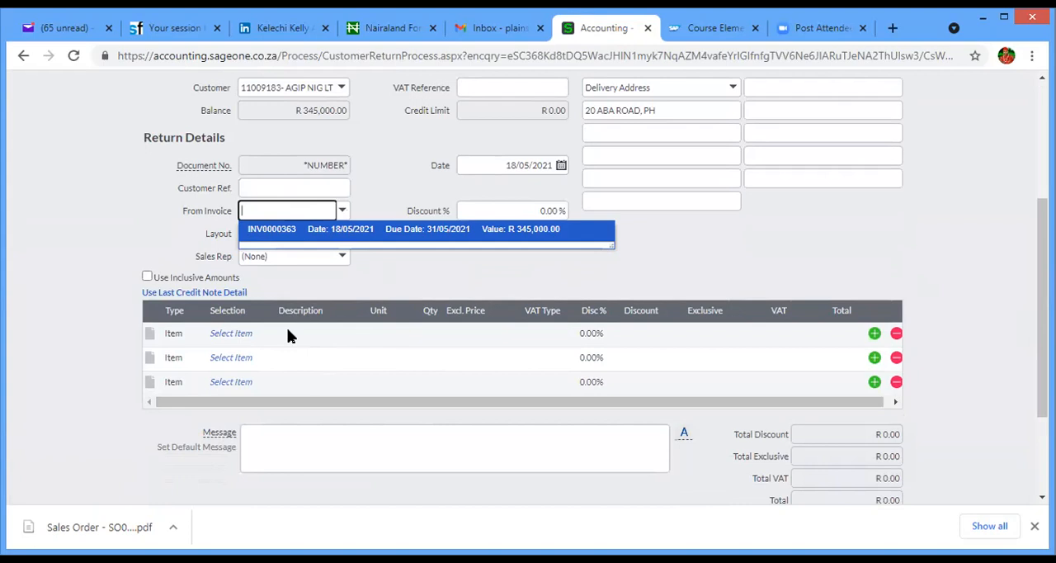
left_click(315, 237)
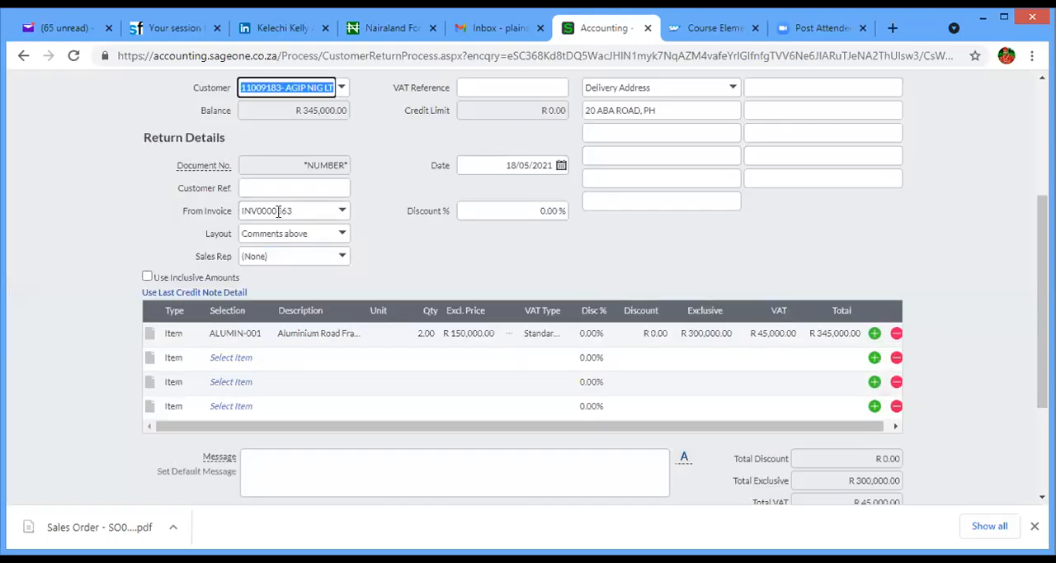
- Set the returned quantity on the Aluminium Road Frame line to 1 and save the credit note
left_click(424, 333)
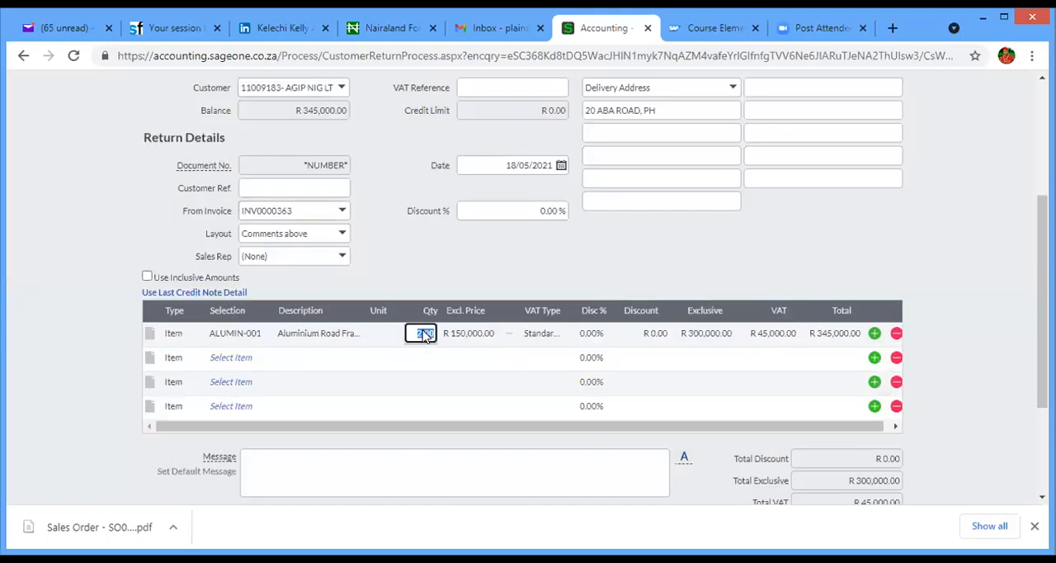
type("1")
key("Tab")
key("Tab")
key("Tab")
key("Tab")
key("Tab")
key("Tab")
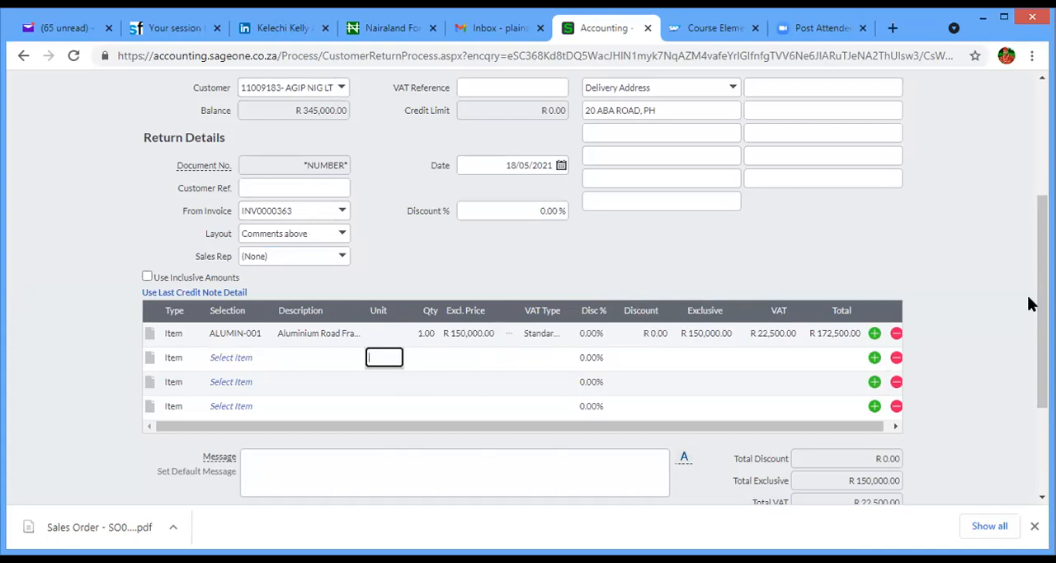
left_click_drag(1041, 302, 1042, 378)
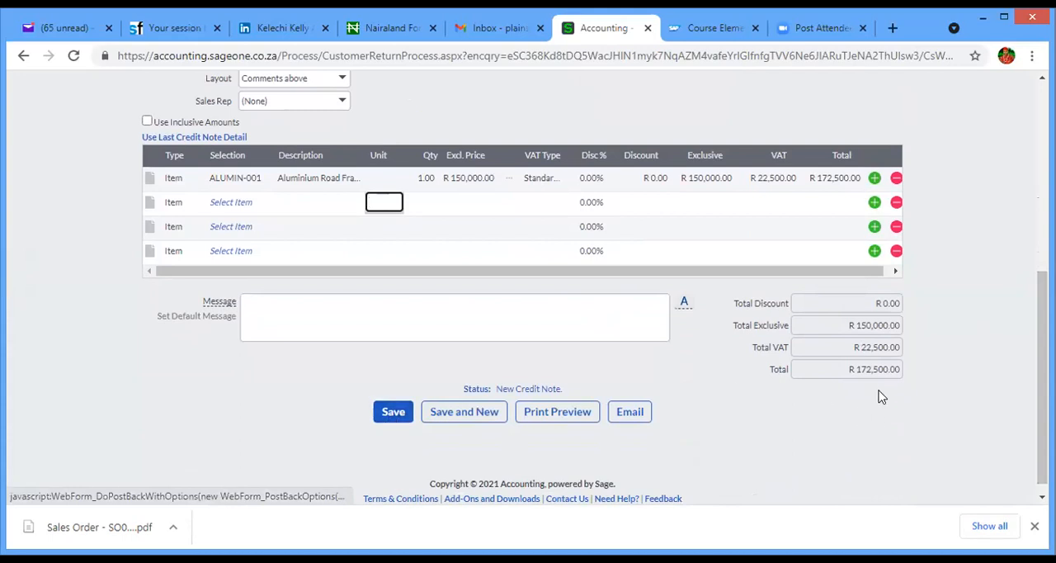
left_click(393, 417)
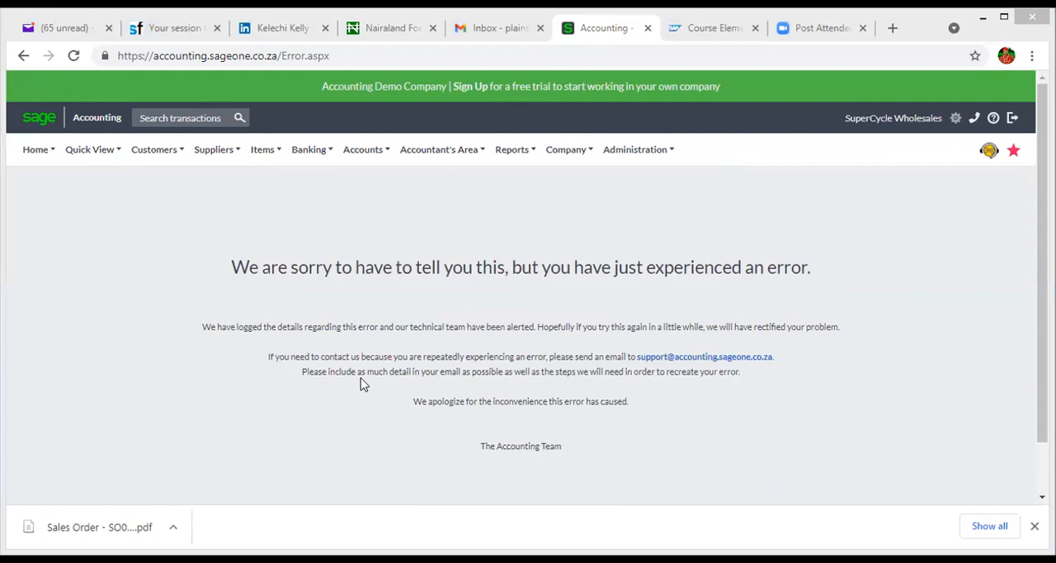
- Leave the error page and open the list of customer credit notes to check for AGIP NIG LTD's credit note
right_click(623, 29)
left_click(676, 107)
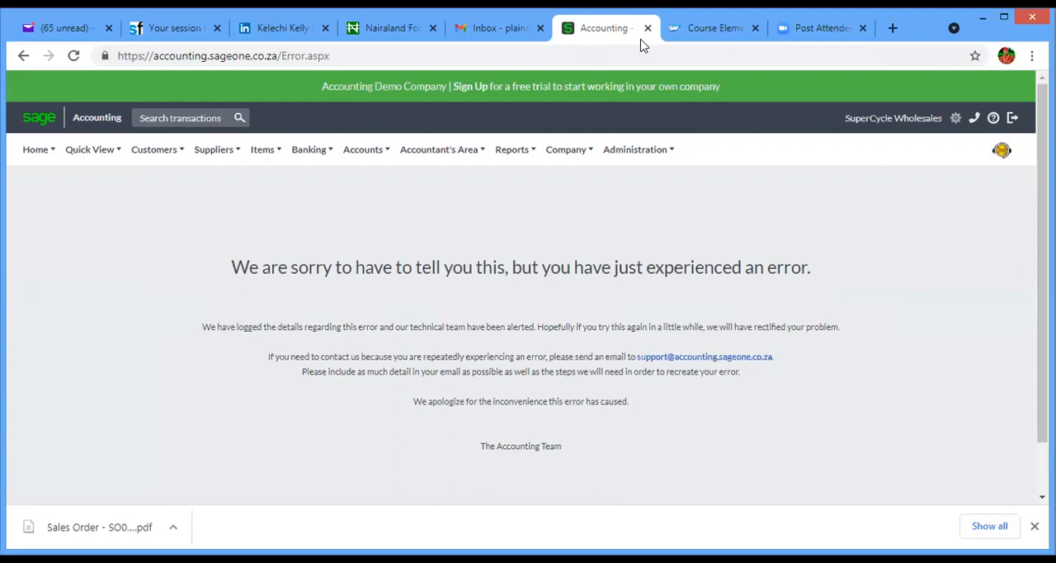
left_click(22, 56)
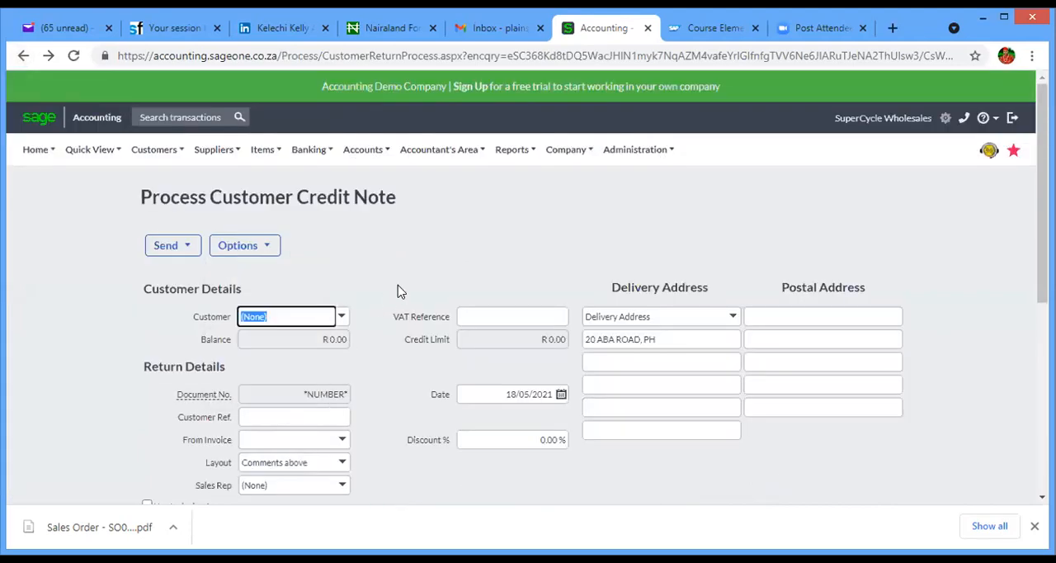
left_click(396, 290)
mouse_move(1042, 189)
left_mouse_down()
mouse_move(1042, 381)
mouse_move(1042, 188)
left_mouse_up()
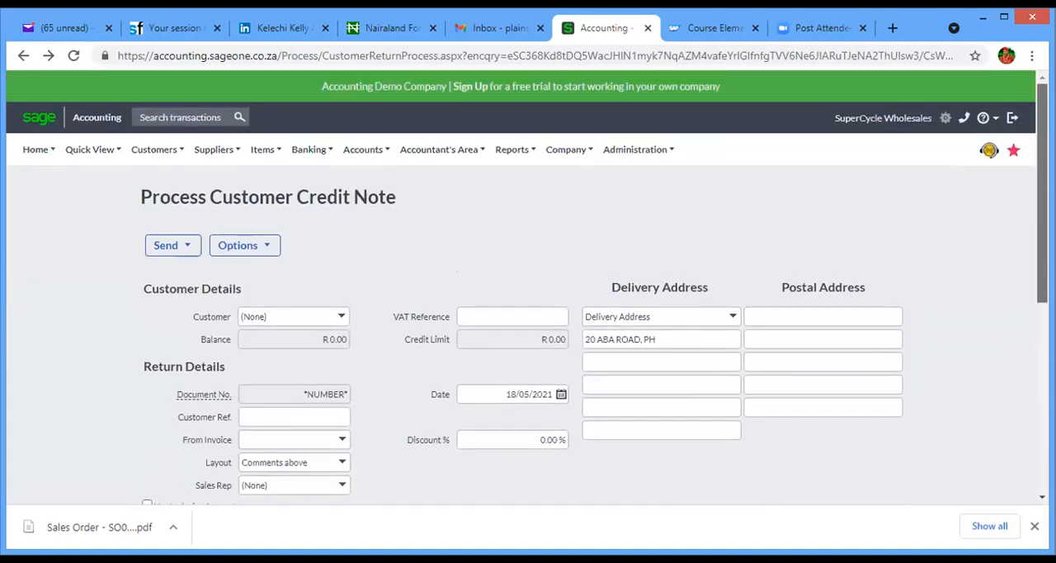
mouse_move(240, 159)
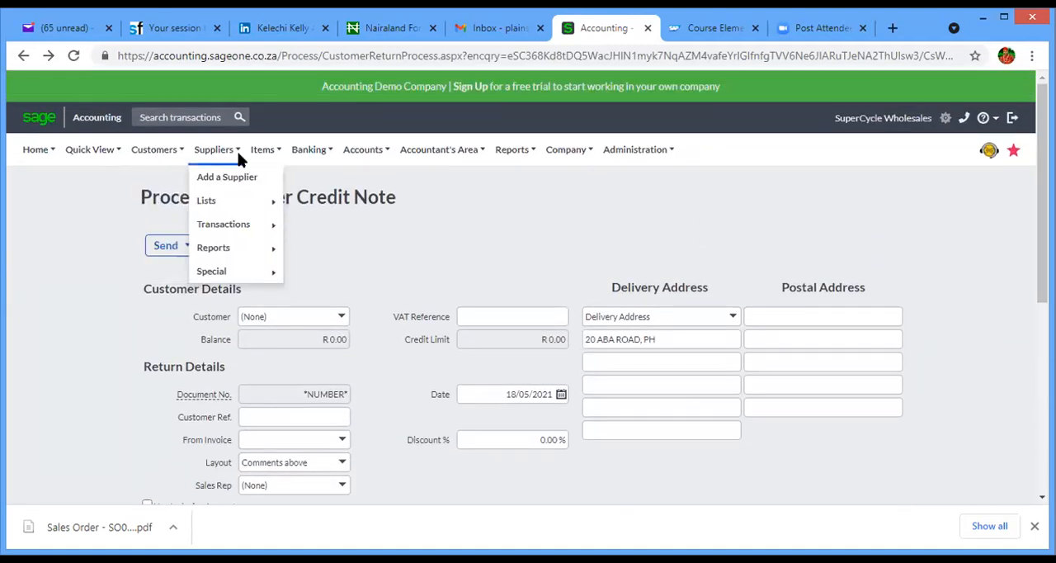
mouse_move(171, 156)
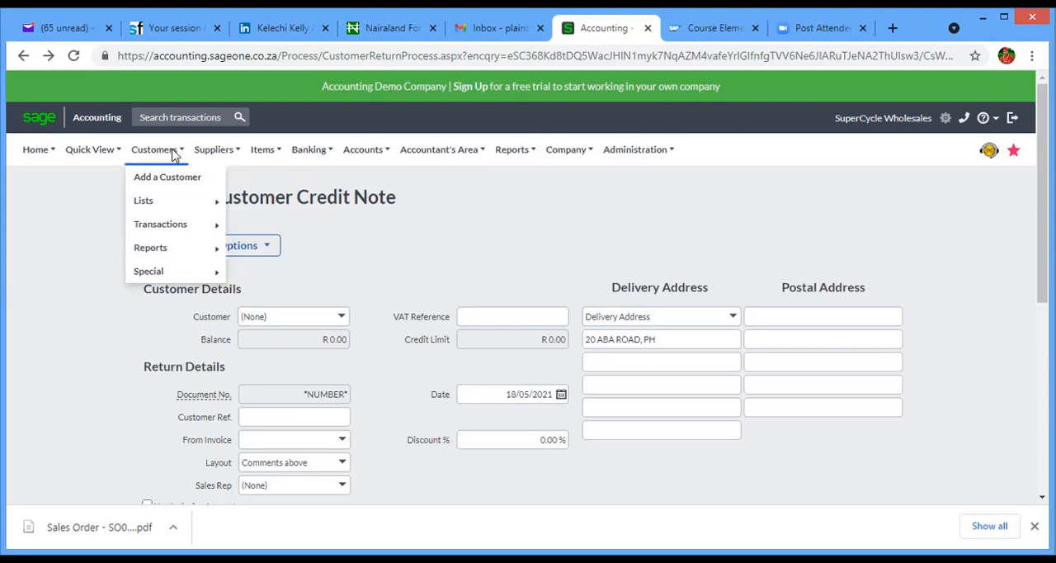
mouse_move(174, 207)
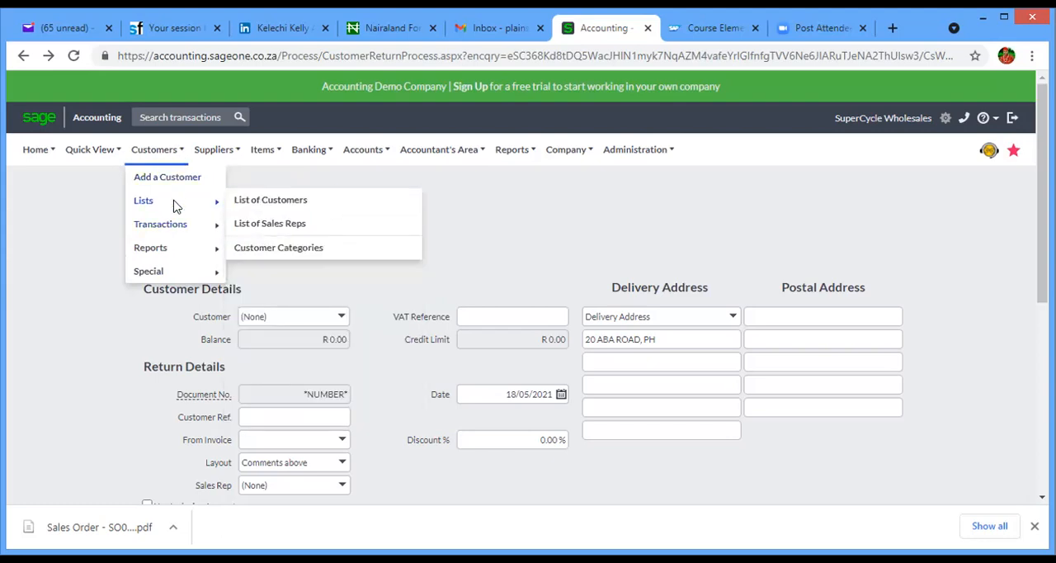
mouse_move(170, 226)
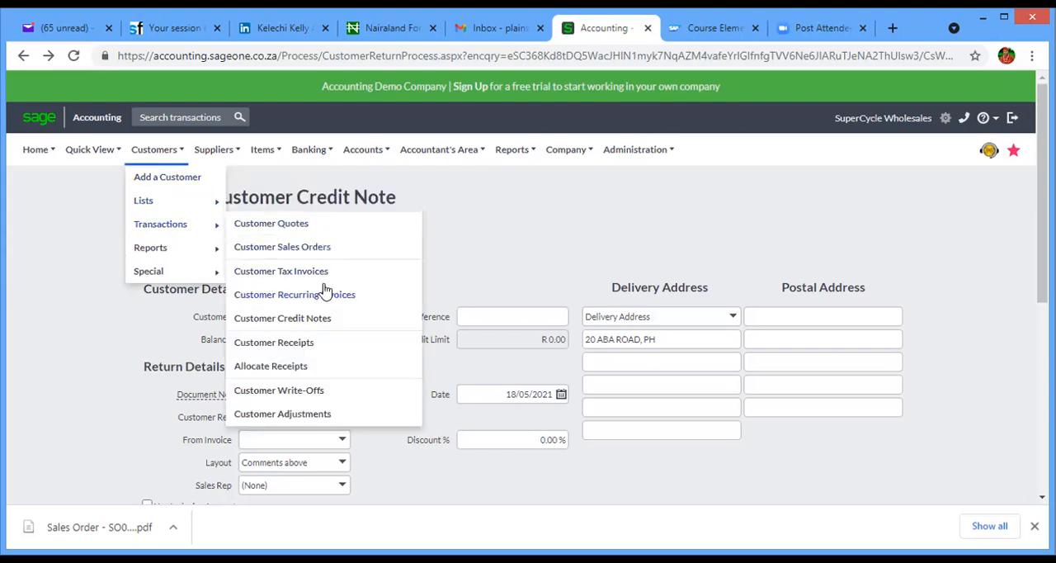
left_click(311, 318)
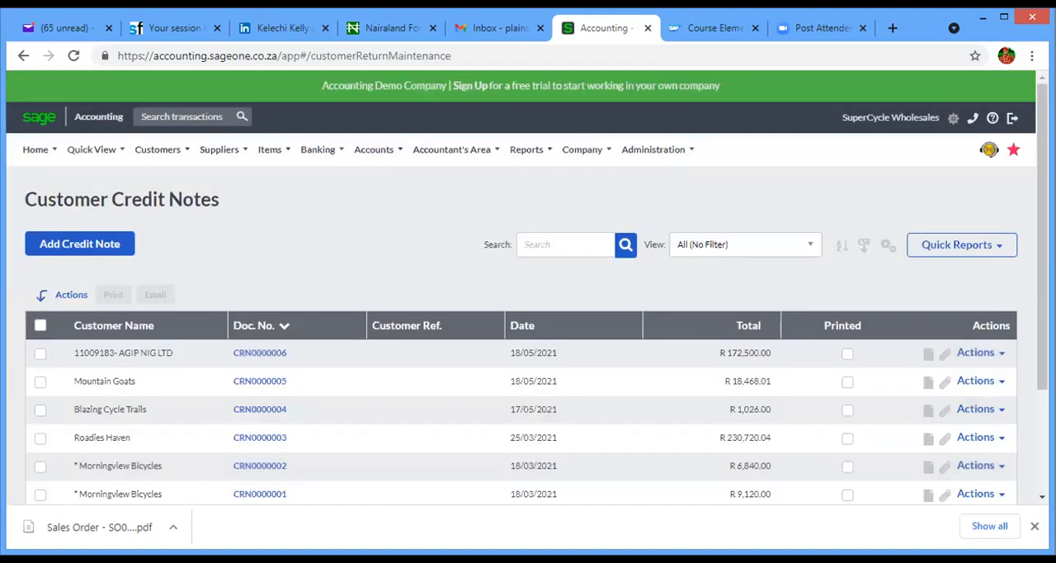
double_click(962, 221)
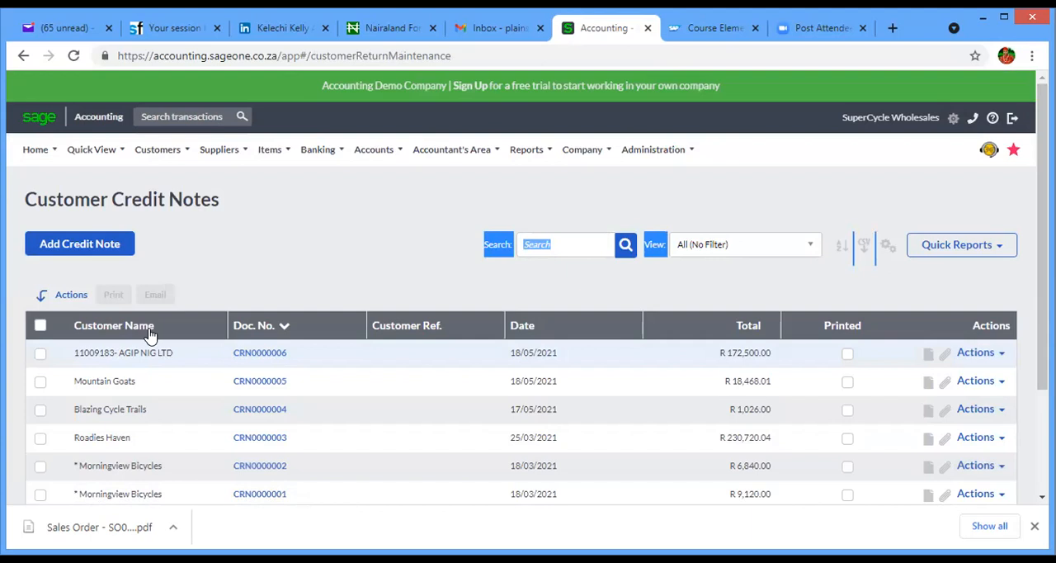
left_click(158, 149)
mouse_move(181, 233)
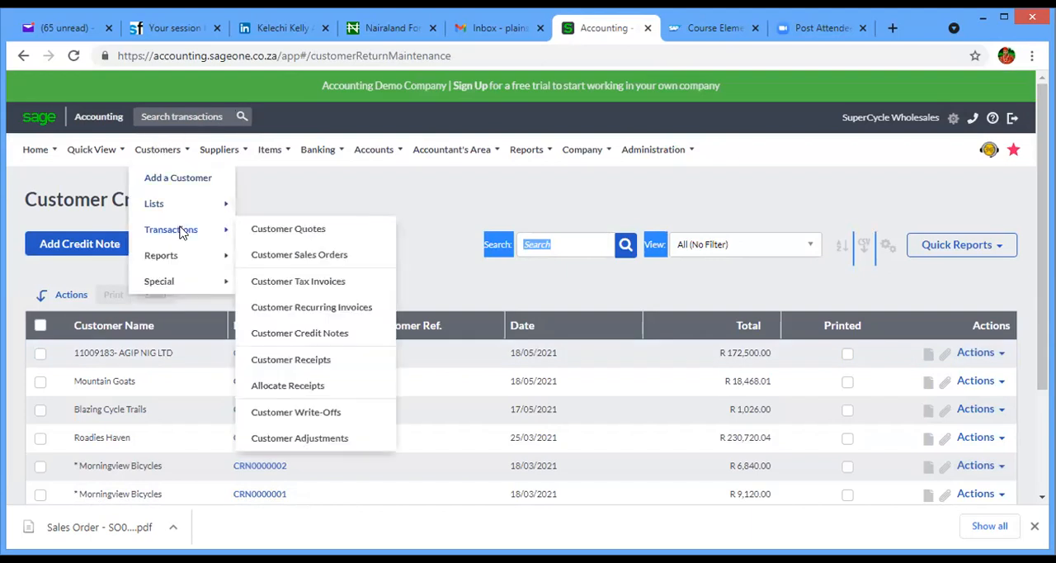
left_click(280, 334)
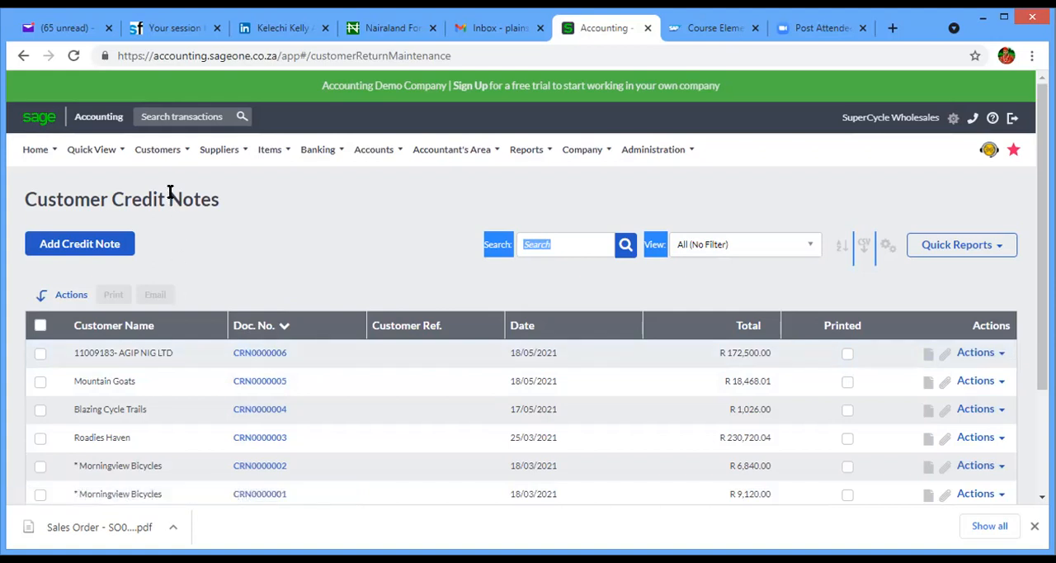
- Open the customer quick view and display AGIP NIG LTD's account
mouse_move(161, 153)
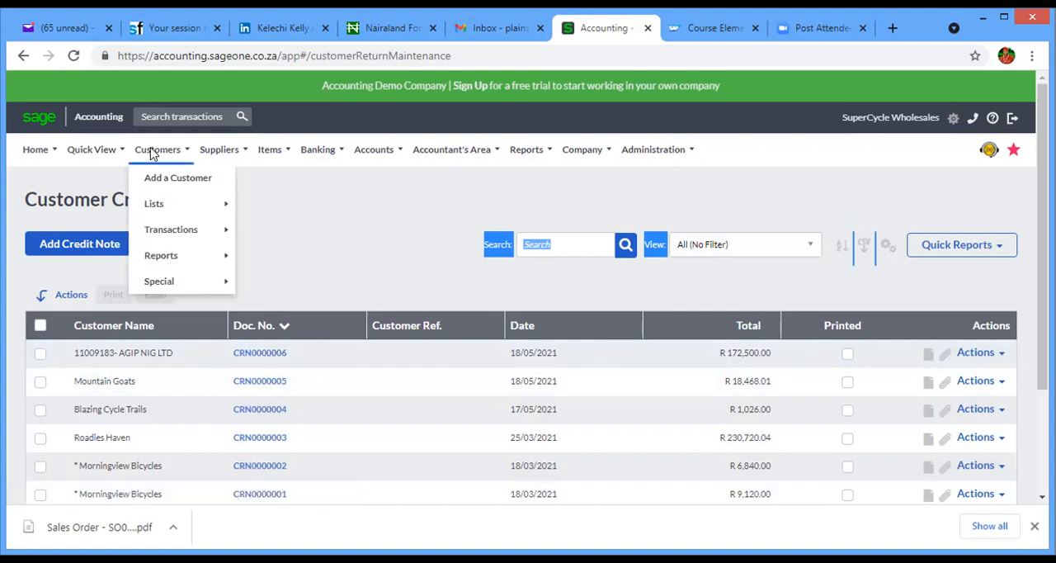
mouse_move(82, 153)
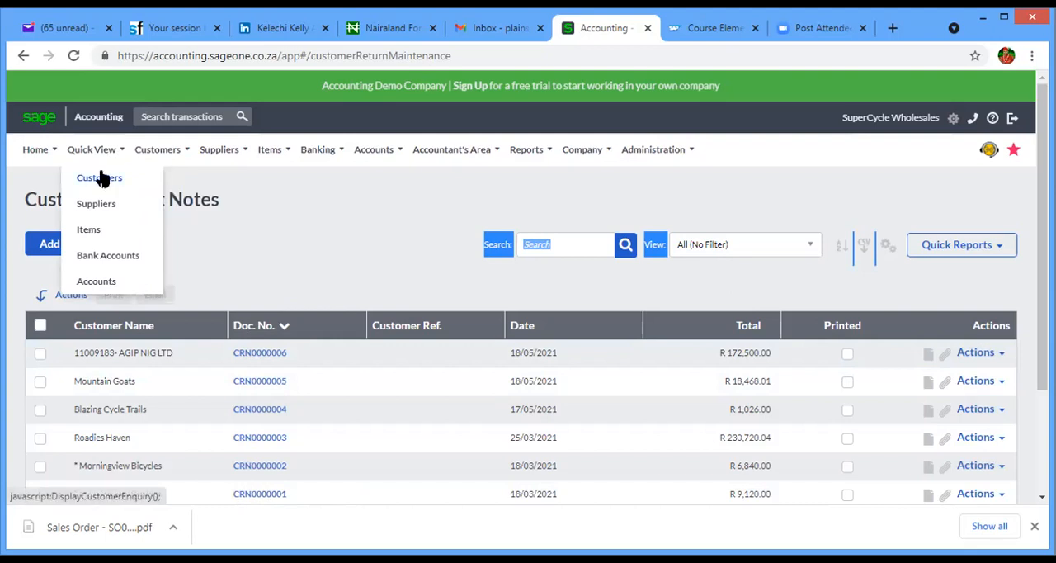
left_click(103, 180)
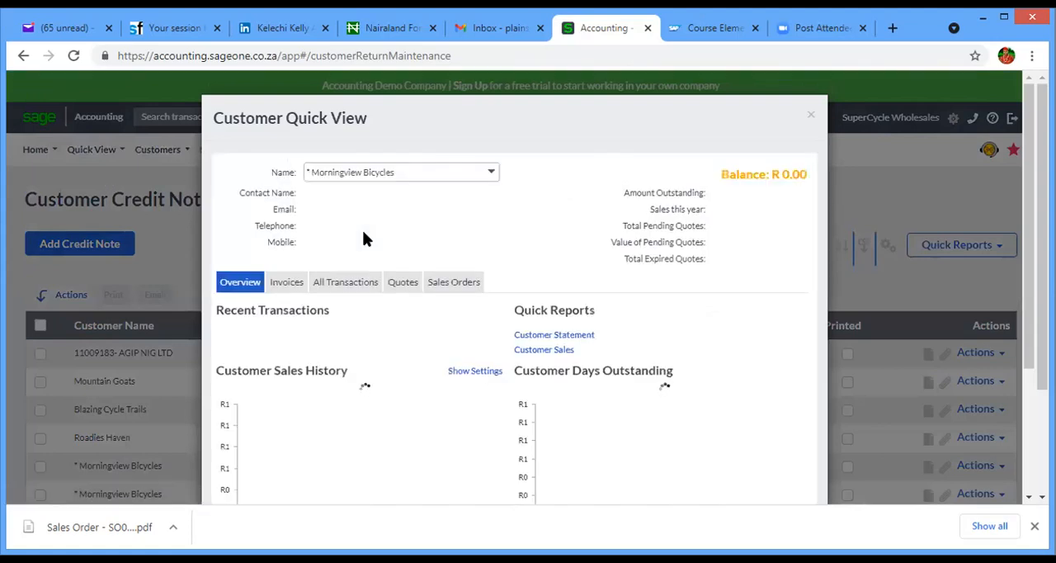
left_click(430, 170)
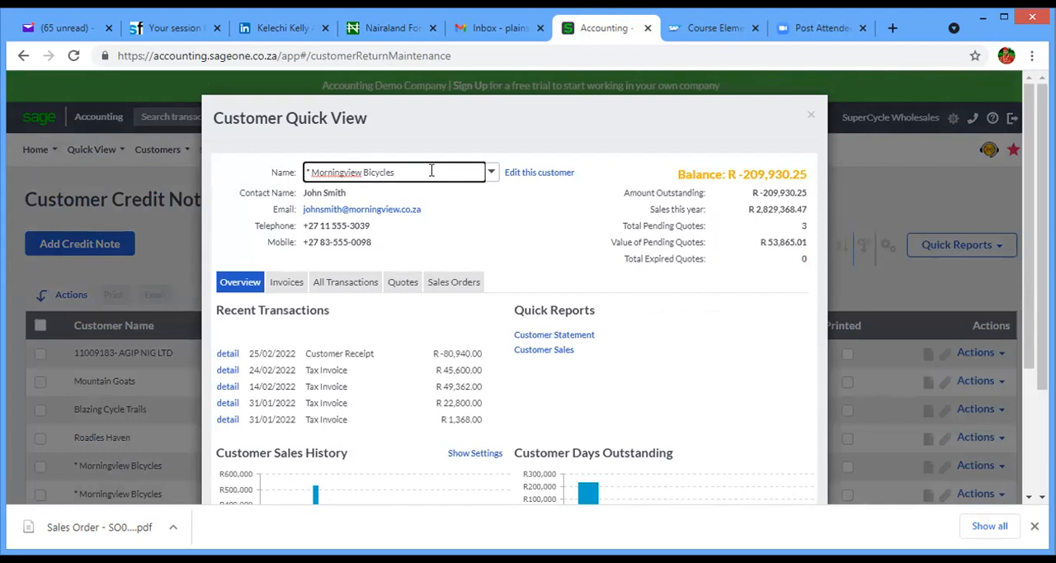
key("BackSpace")
key("BackSpace")
key("BackSpace")
key("BackSpace")
key("BackSpace")
key("BackSpace")
key("BackSpace")
key("BackSpace")
key("BackSpace")
key("BackSpace")
key("BackSpace")
key("BackSpace")
key("BackSpace")
key("BackSpace")
key("BackSpace")
key("BackSpace")
key("BackSpace")
key("BackSpace")
key("BackSpace")
key("BackSpace")
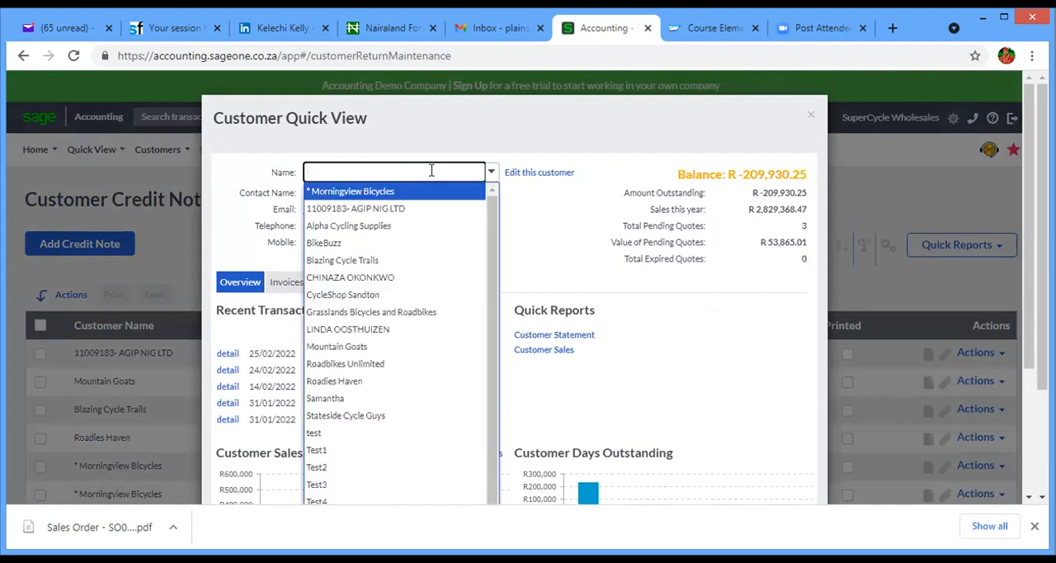
type("11009183- AGIP NIG LTD")
left_click(422, 191)
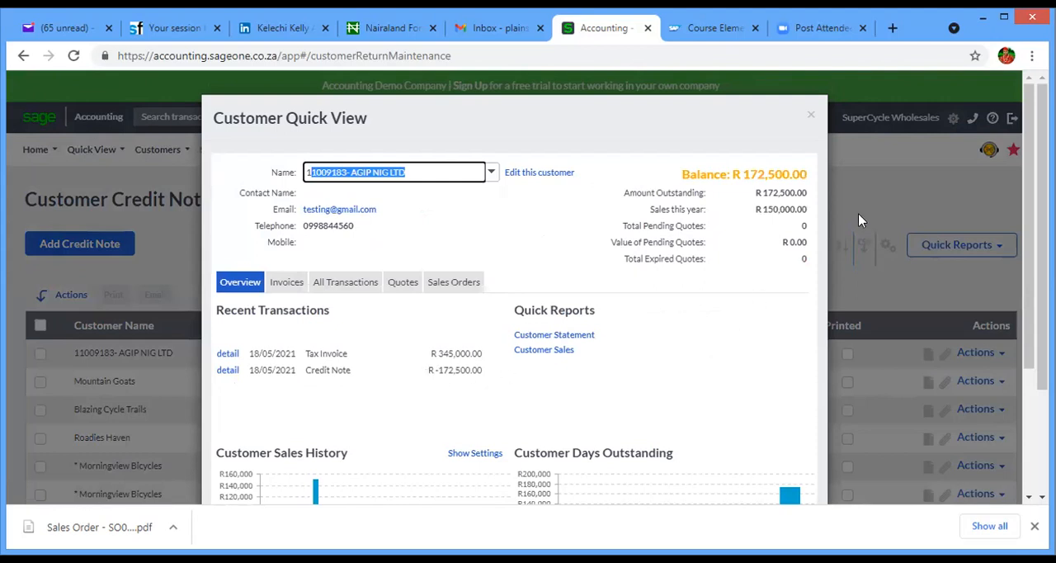
- Review AGIP NIG LTD's overview, unpaid invoices and full transaction list, and close the quick view
left_click_drag(1025, 251, 1026, 320)
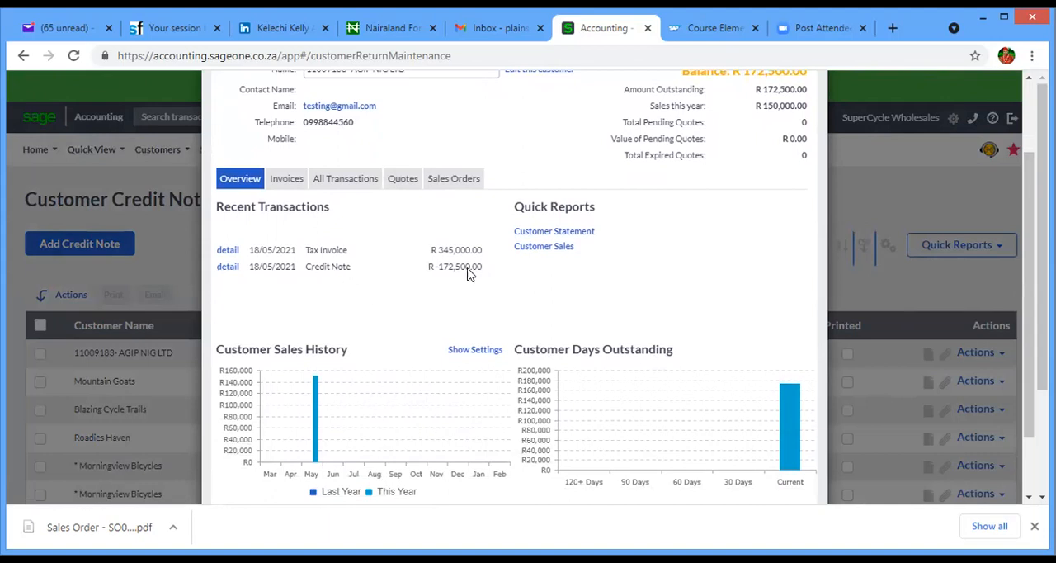
left_click(281, 186)
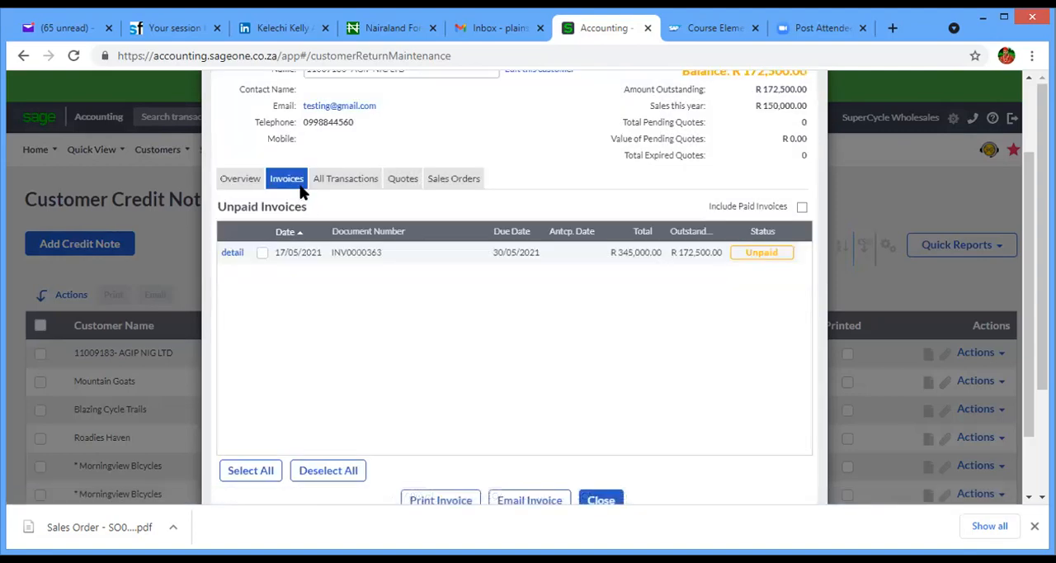
left_click(338, 179)
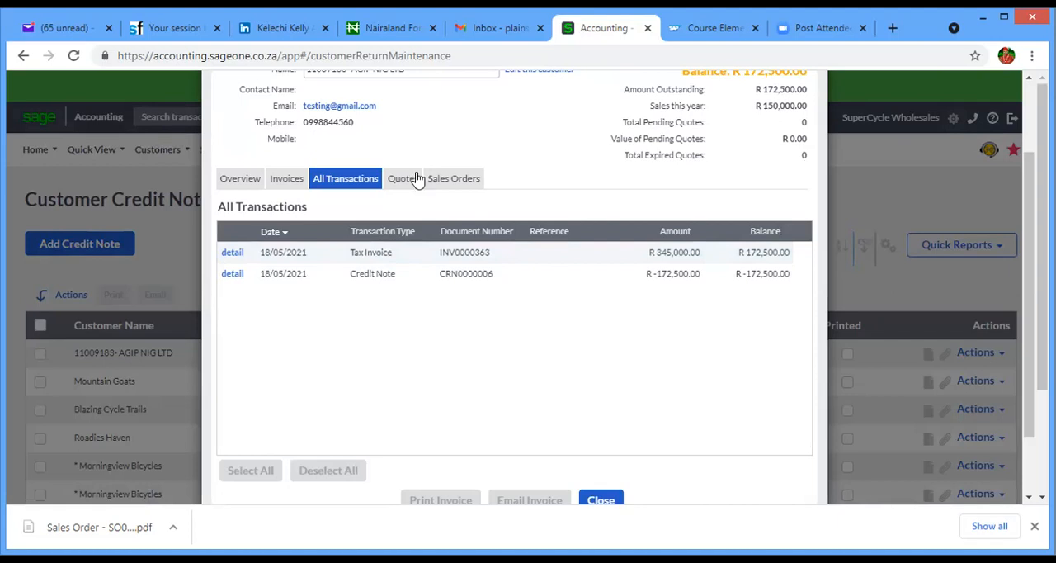
scroll(1022, 211, "up", 2)
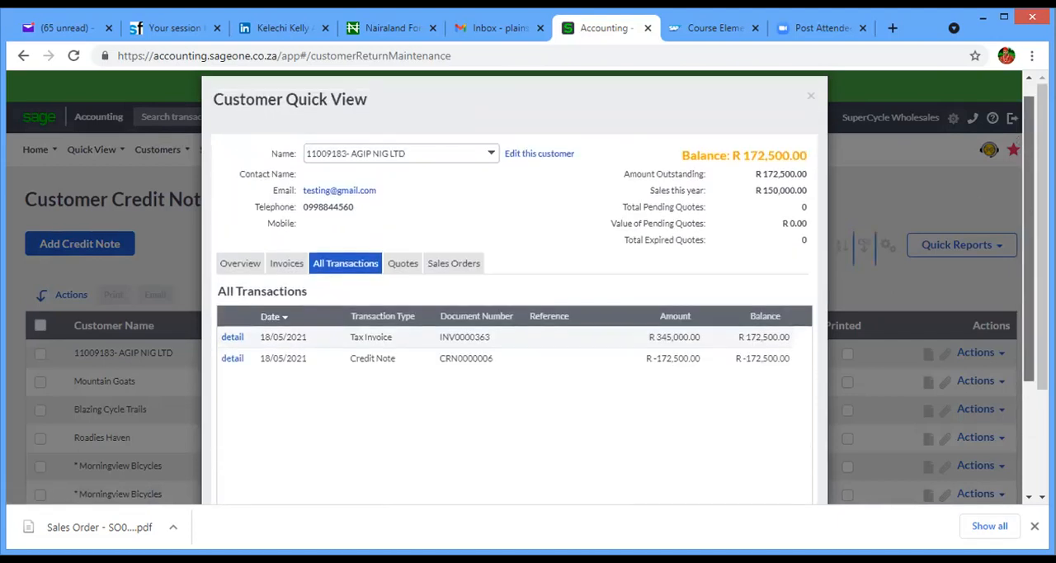
left_click(812, 111)
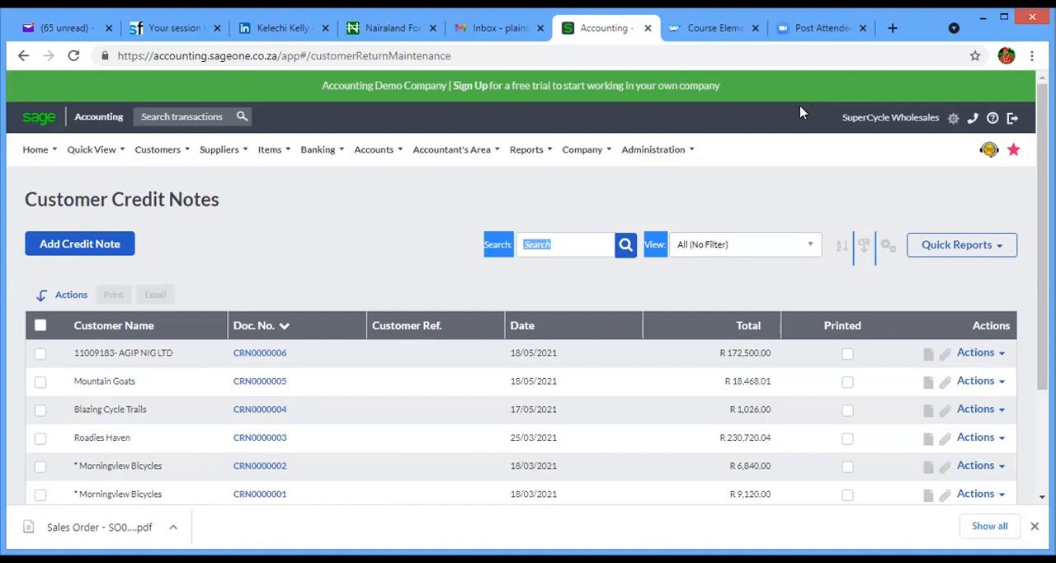
- Start a new customer receipt with AGIP NIG LTD as the customer
left_click(157, 149)
mouse_move(189, 230)
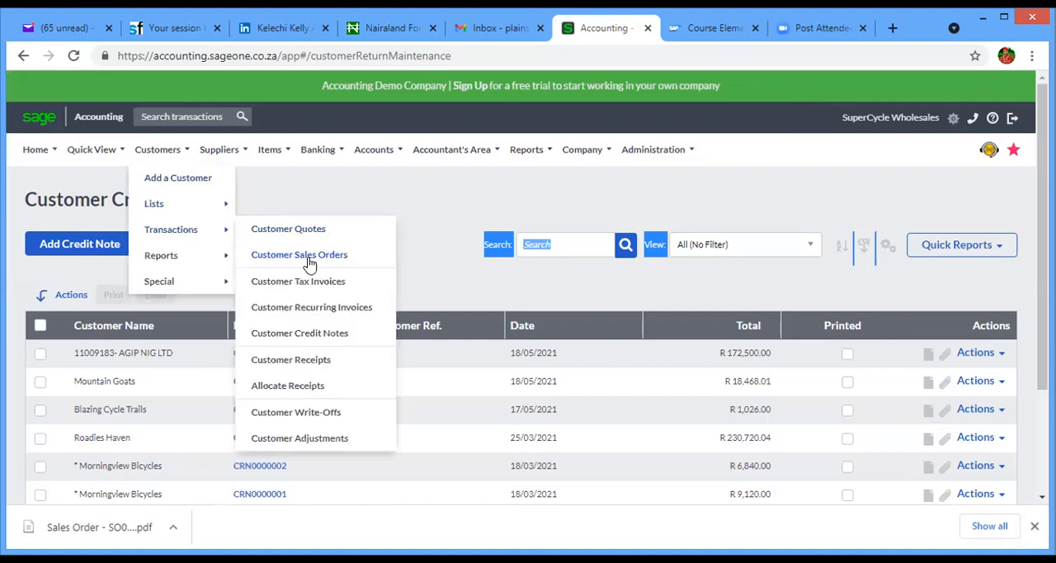
left_click(293, 360)
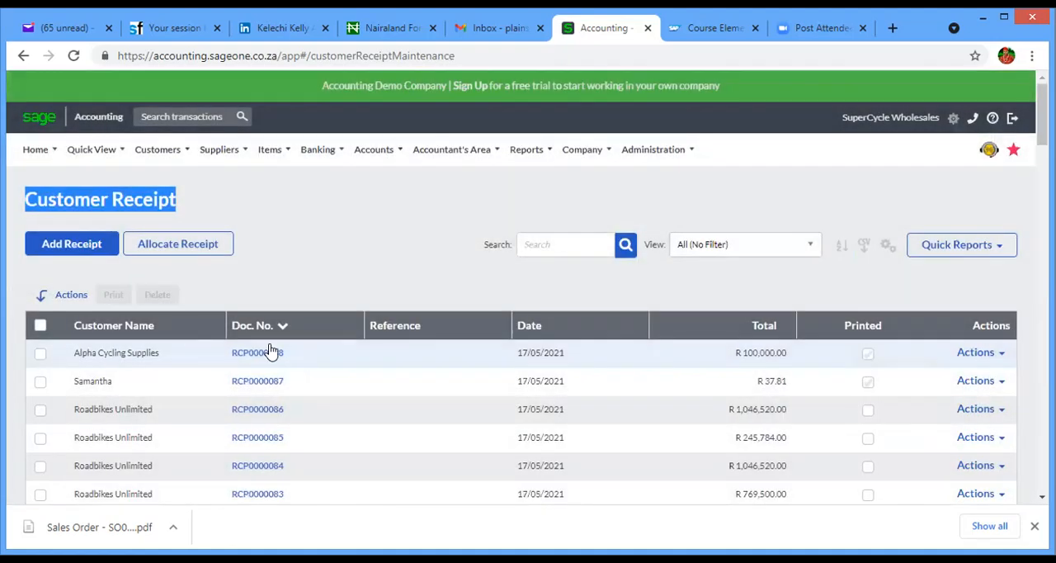
left_click(82, 250)
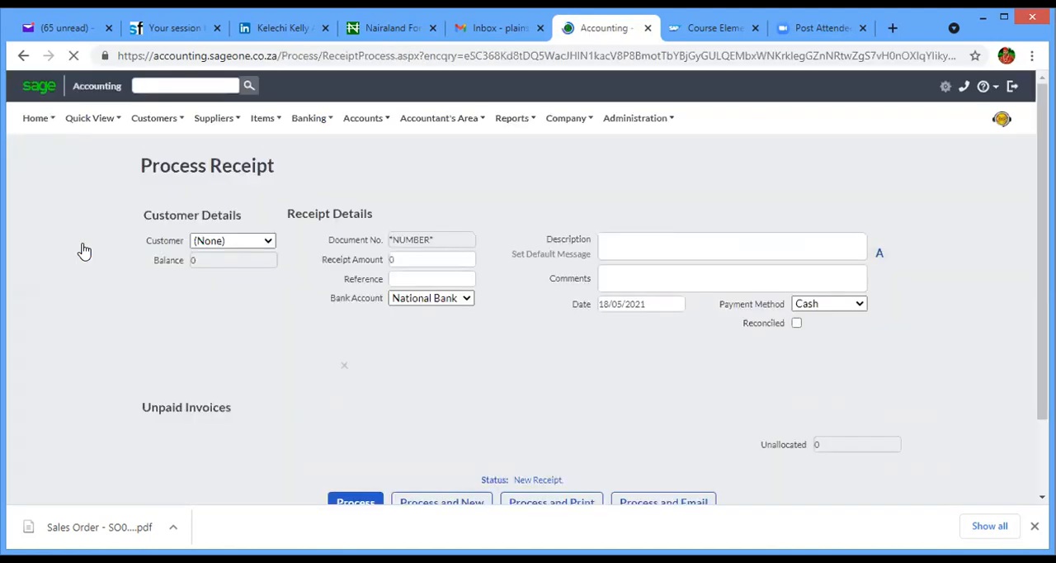
left_click(269, 274)
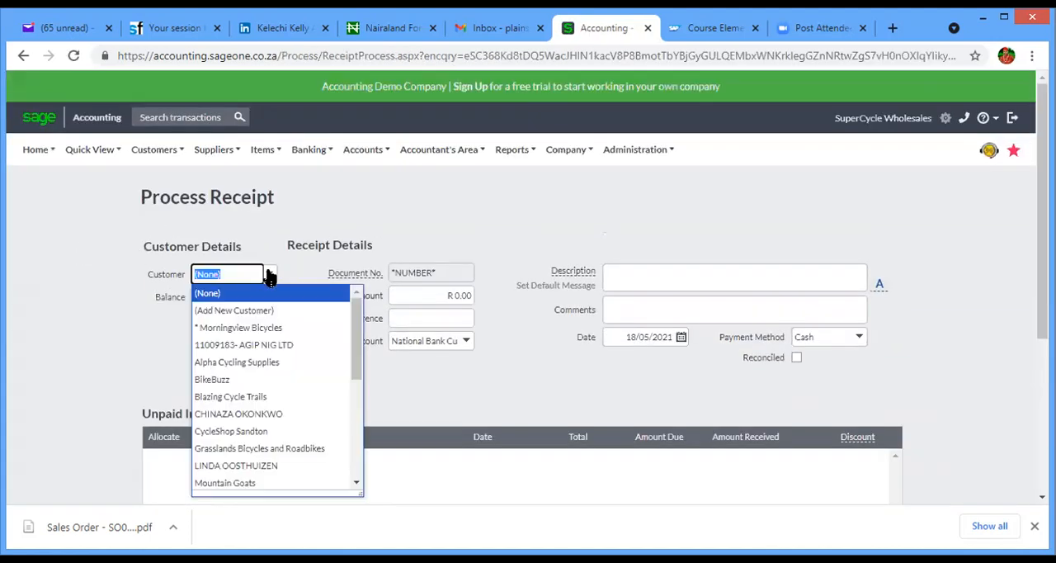
key("BackSpace")
type("1")
left_click(260, 293)
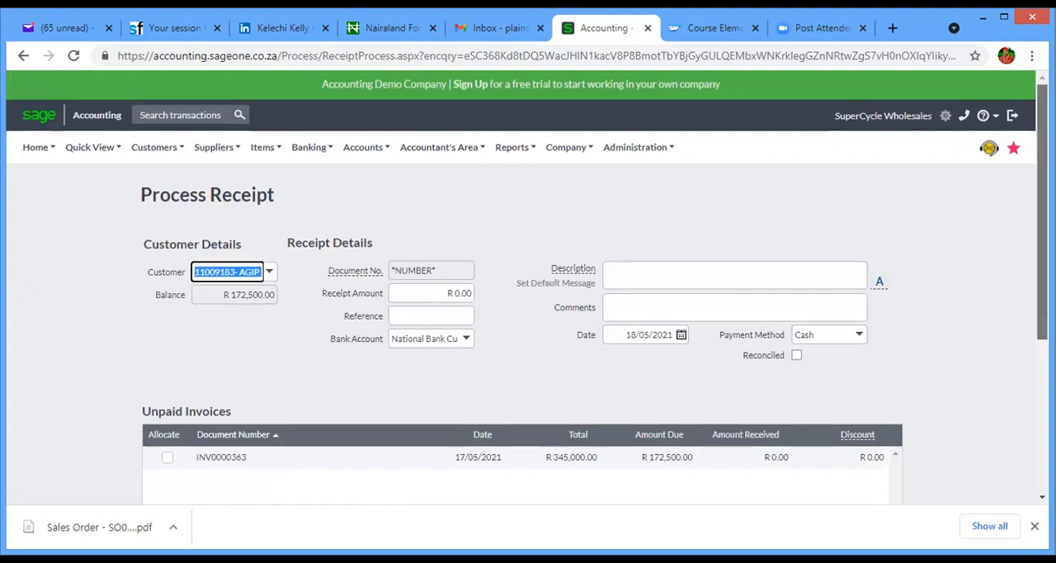
- Try Petty Cash Account as the receipt's bank account and switch back to National Bank Current Account
scroll(1027, 273, "down", 2)
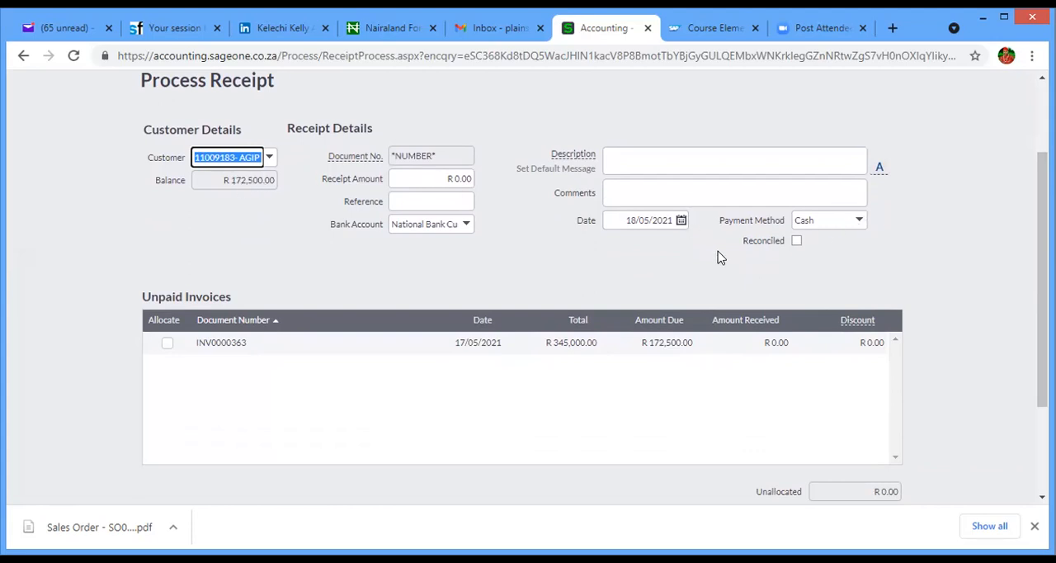
left_click(465, 224)
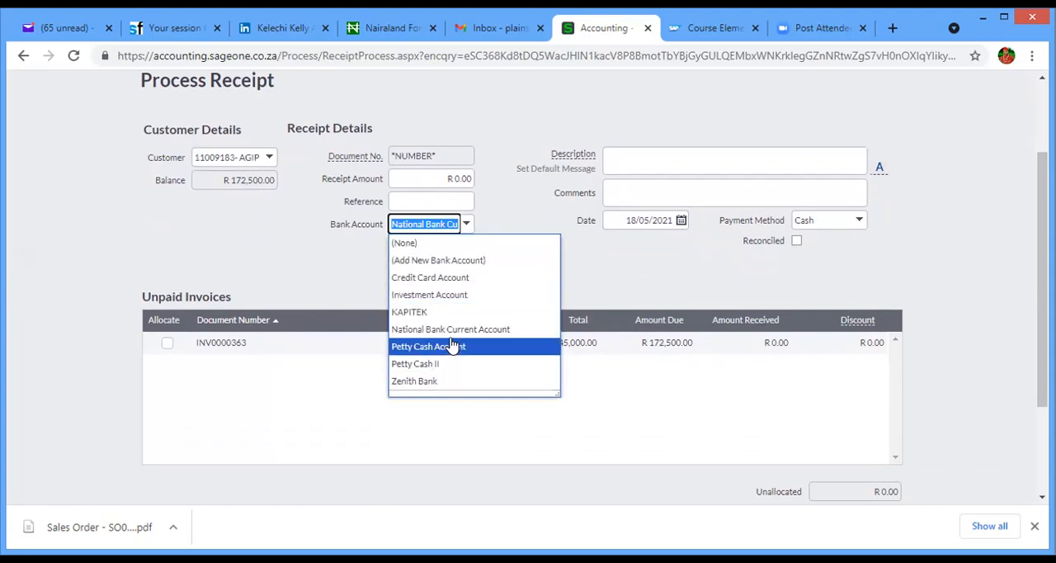
left_click(452, 346)
left_click(466, 224)
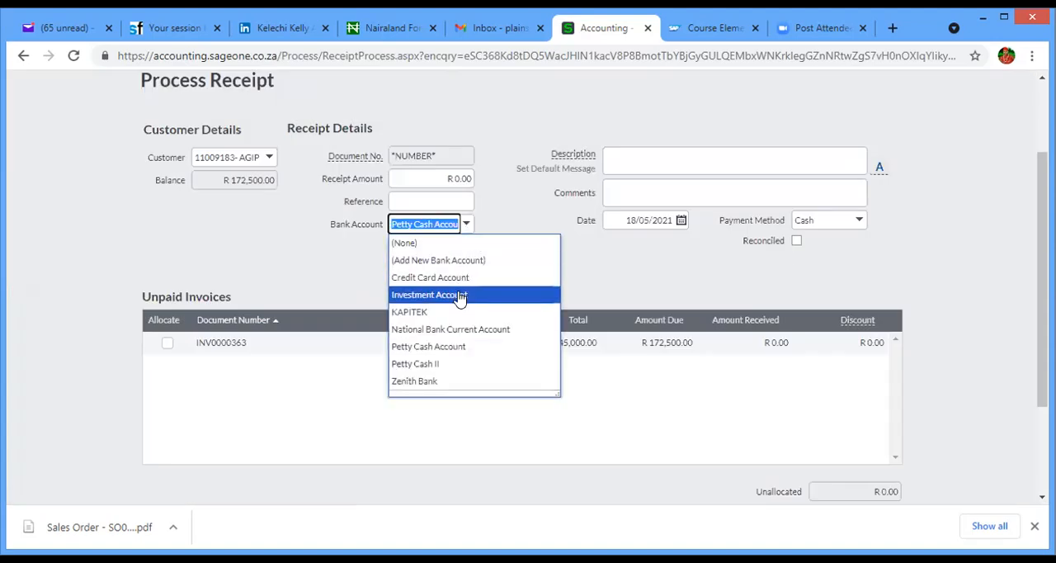
left_click(469, 329)
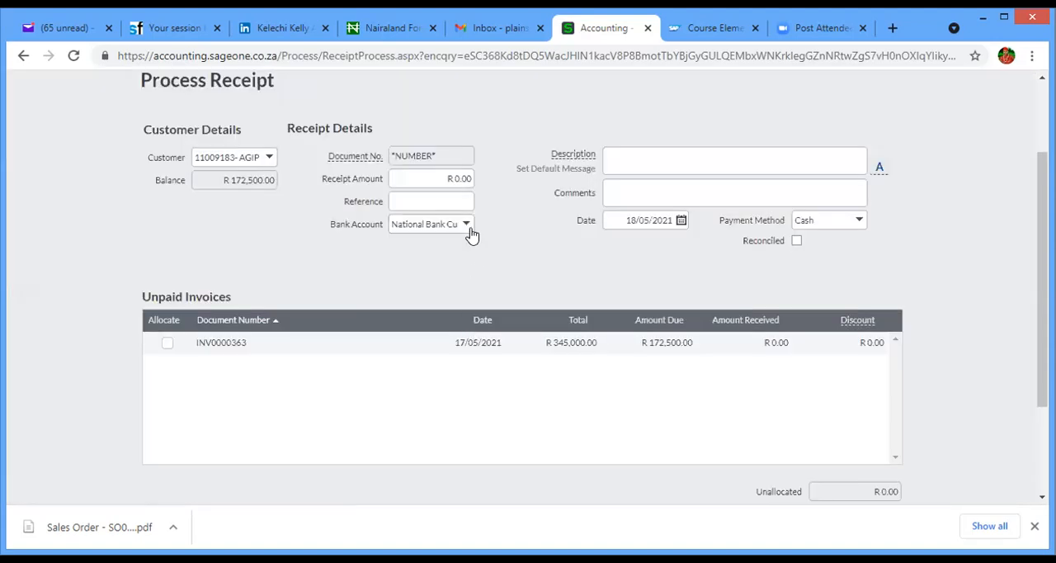
- Set the receipt amount to R 172,500.00
left_click(402, 177)
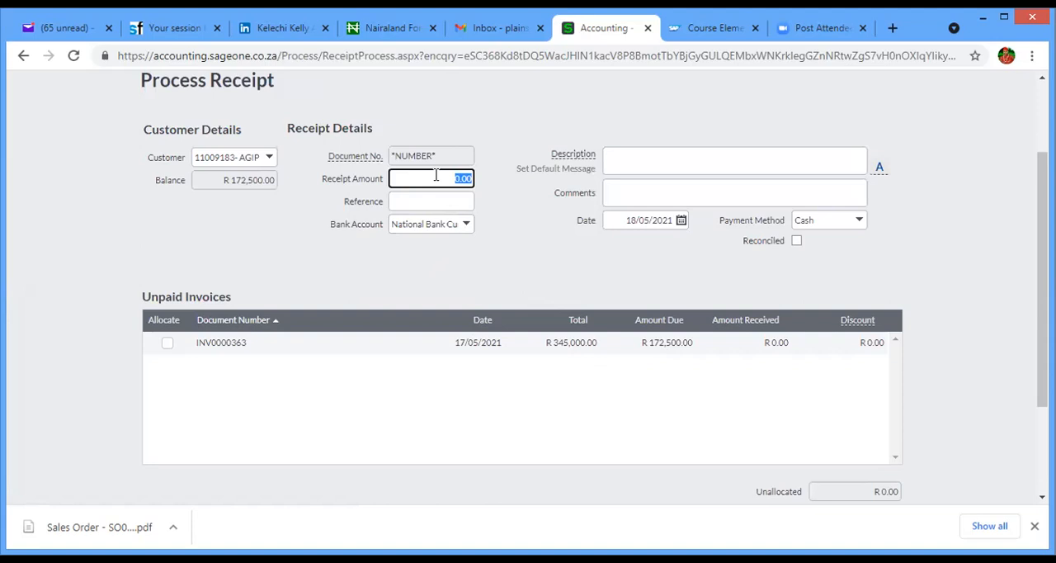
type("172500")
left_click(566, 225)
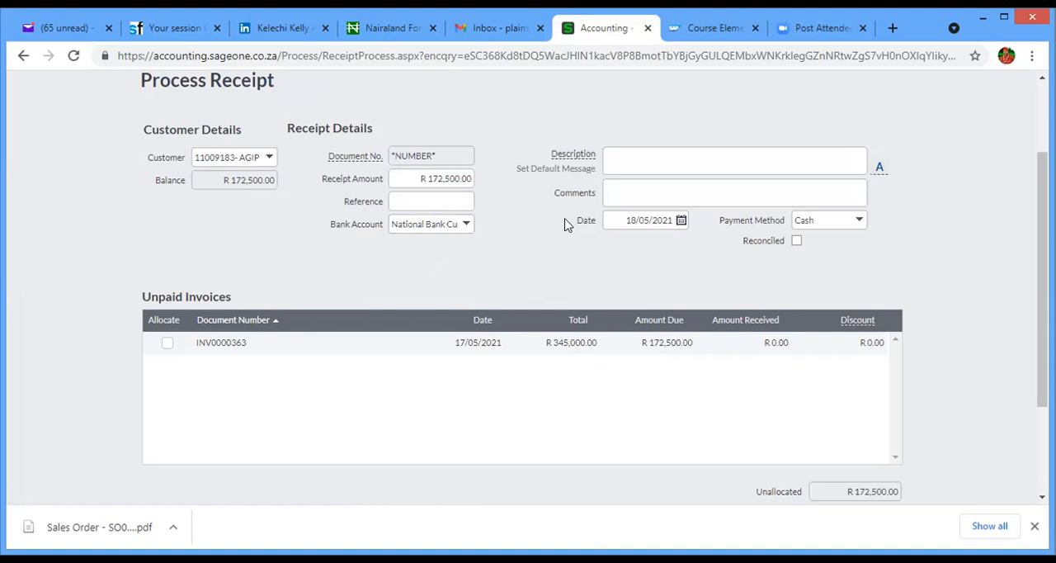
left_click(428, 175)
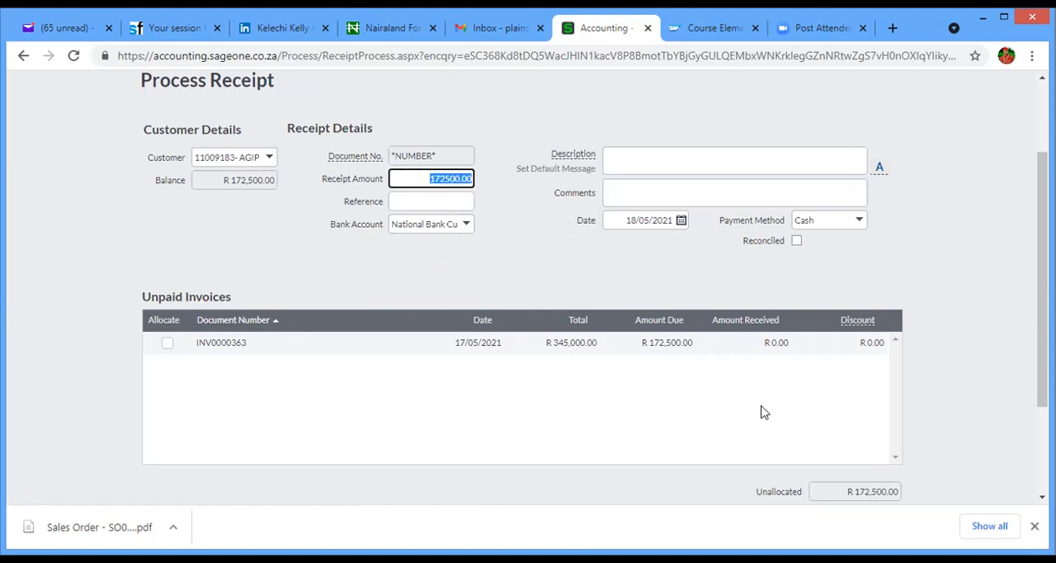
left_click(748, 339)
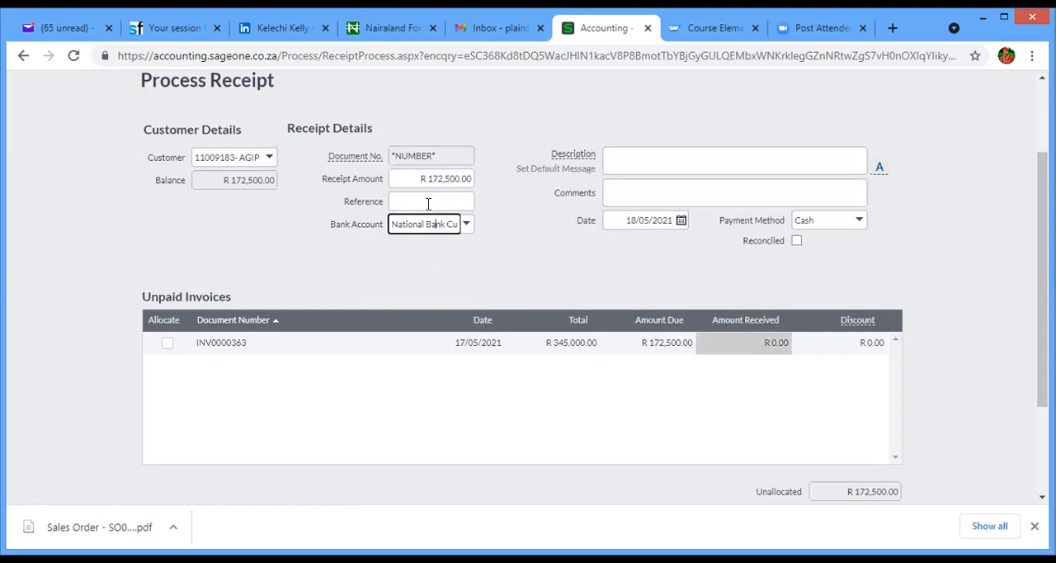
left_click(405, 182)
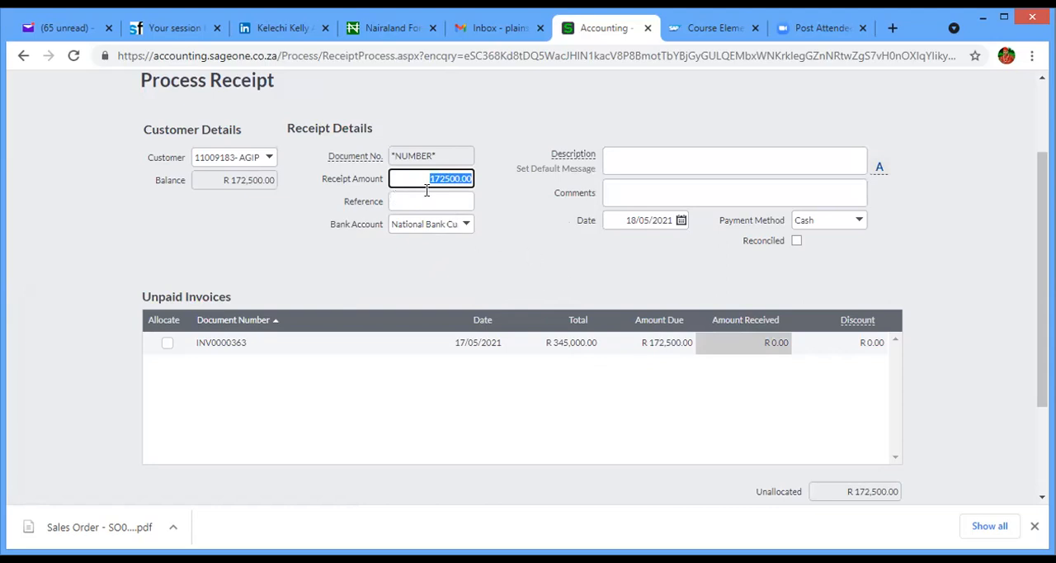
left_click(832, 347)
left_click(764, 343)
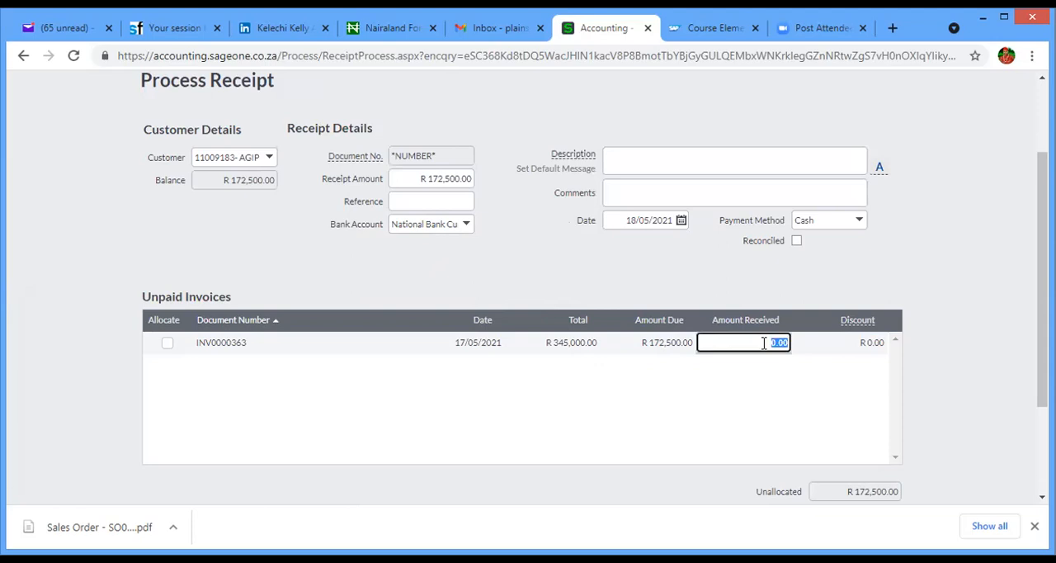
left_click(441, 174)
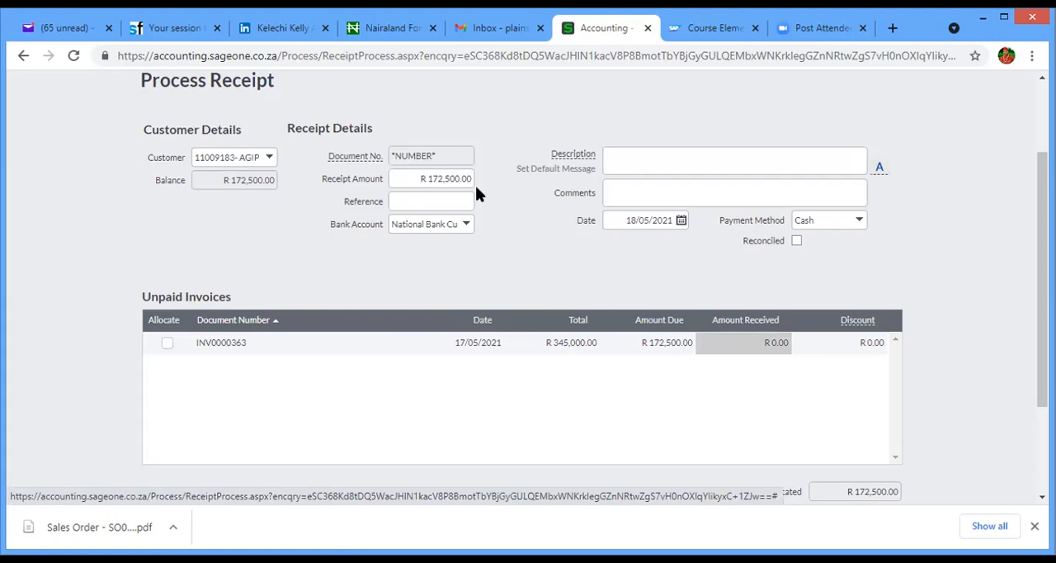
- Allocate the receipt to AGIP NIG LTD's unpaid invoice and process the receipt
left_click(167, 345)
scroll(528, 289, "down", 2)
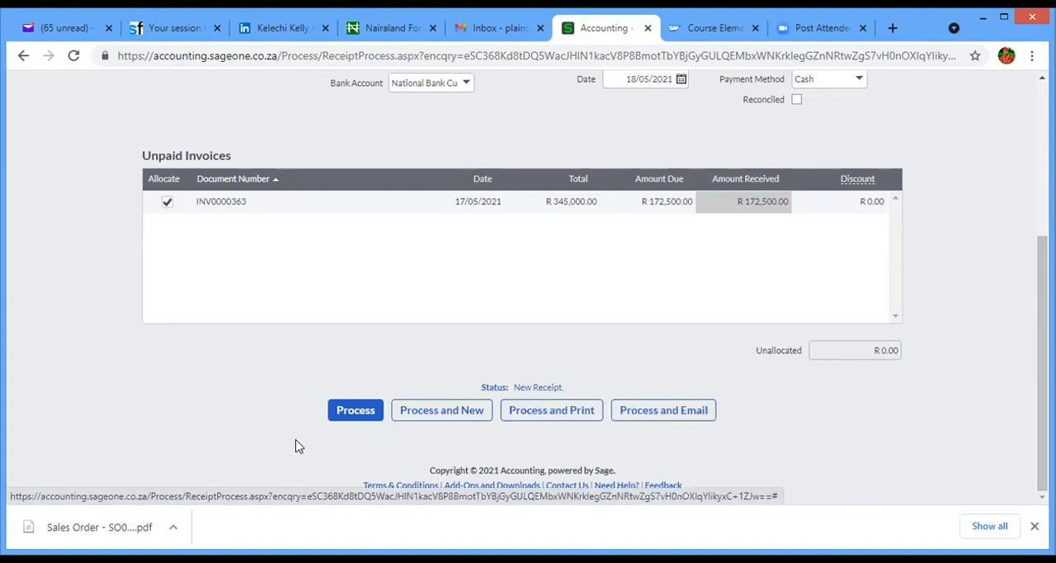
left_click(353, 410)
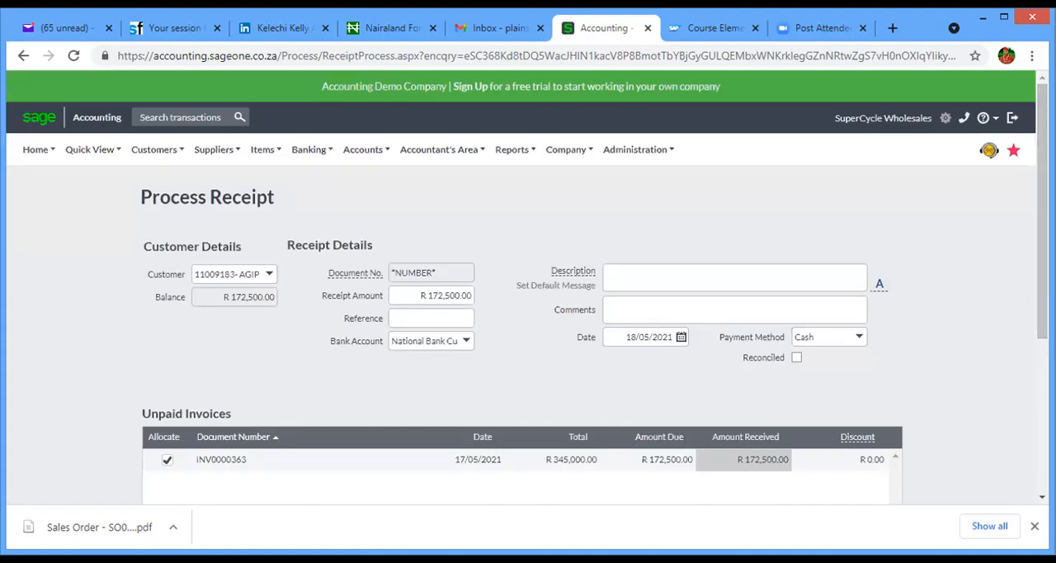
scroll(391, 388, "down", 3)
left_click(356, 414)
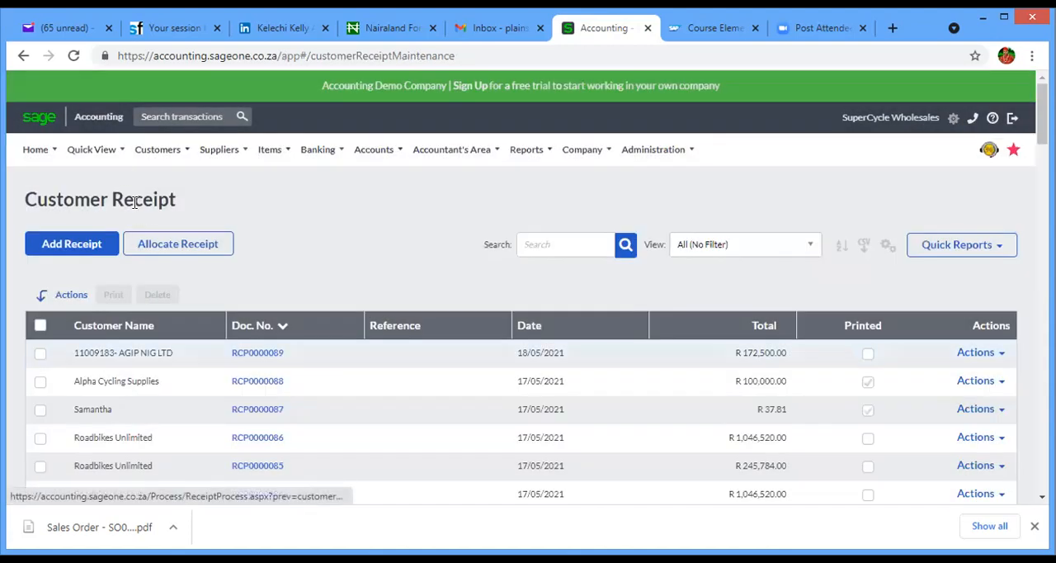
- Open AGIP NIG LTD in the customer quick view and review the balance, recent transactions and full transaction list
left_click(144, 149)
left_click(104, 148)
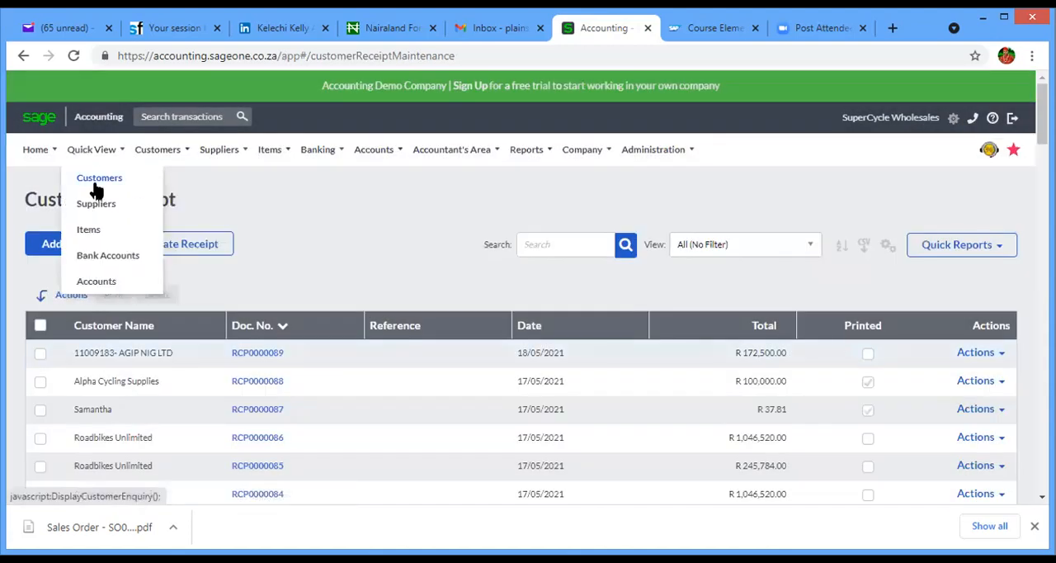
left_click(96, 180)
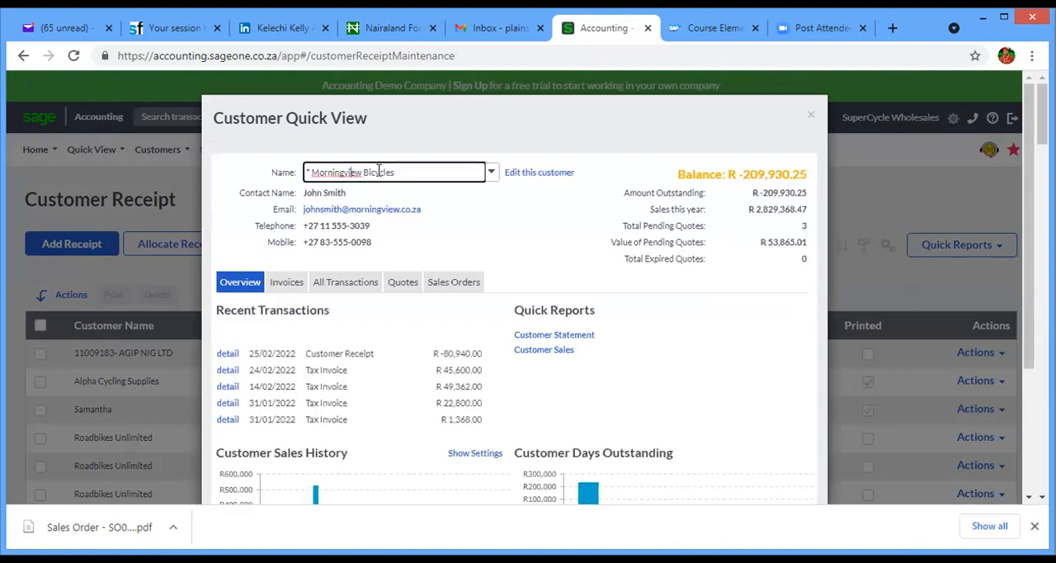
key("BackSpace")
key("BackSpace")
key("BackSpace")
key("BackSpace")
key("BackSpace")
key("BackSpace")
key("BackSpace")
key("BackSpace")
key("BackSpace")
key("BackSpace")
key("BackSpace")
key("BackSpace")
key("BackSpace")
key("BackSpace")
key("BackSpace")
key("BackSpace")
key("BackSpace")
key("BackSpace")
key("BackSpace")
key("BackSpace")
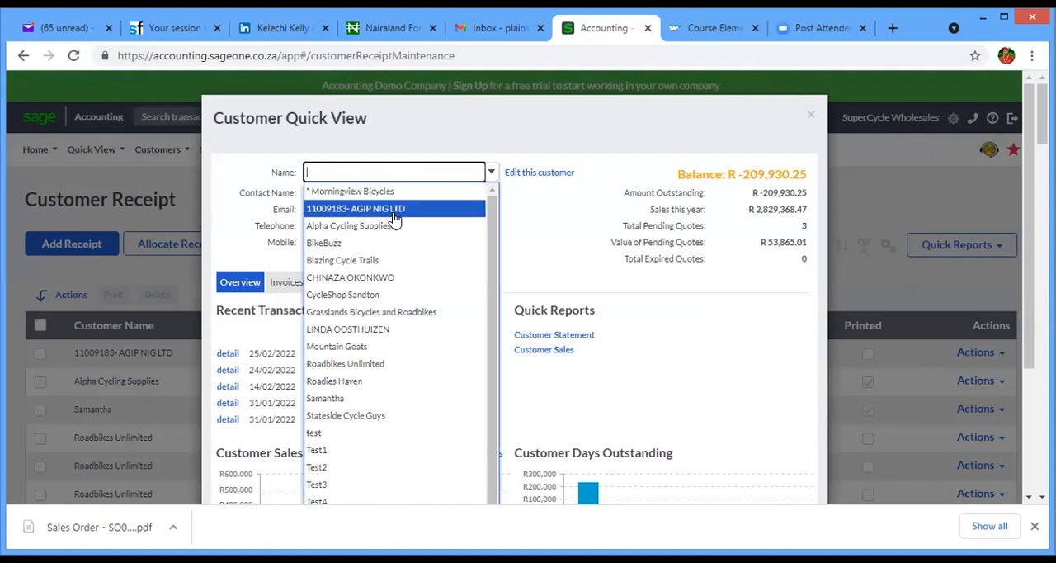
left_click(396, 210)
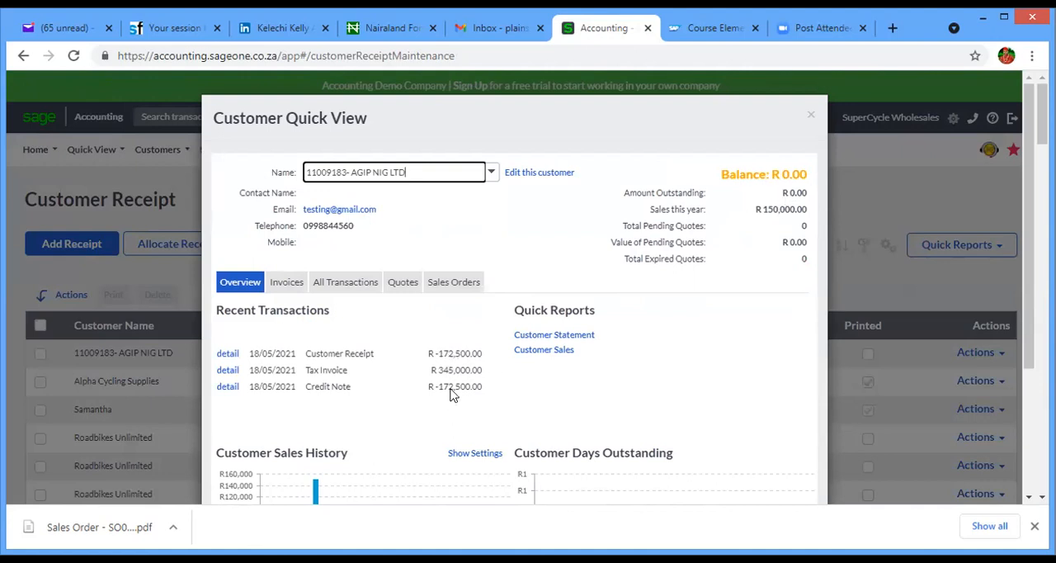
left_click(350, 290)
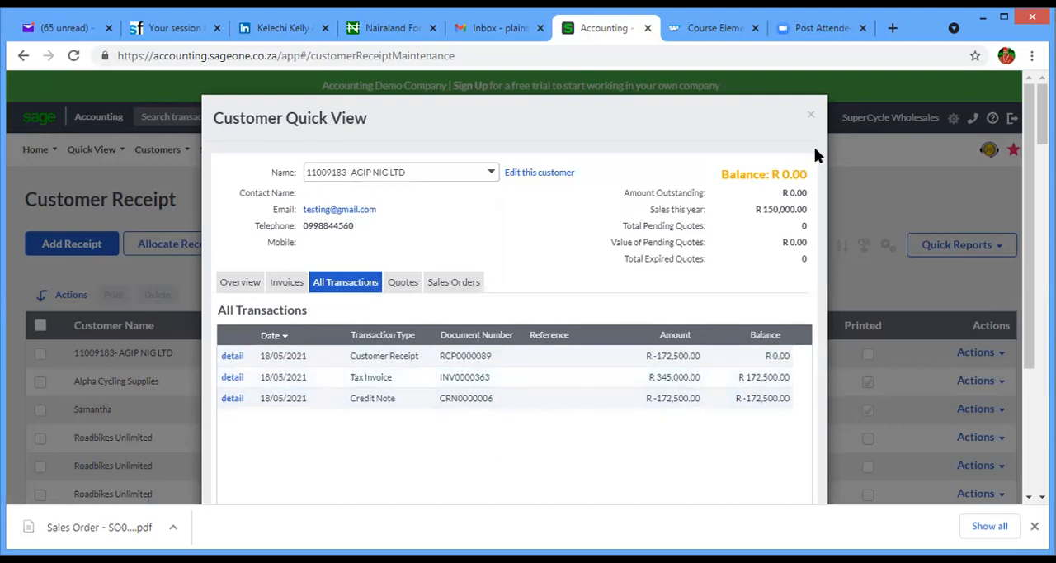
- Close the customer quick view and start a new customer receipt for AGIP NIG LTD
left_click(810, 116)
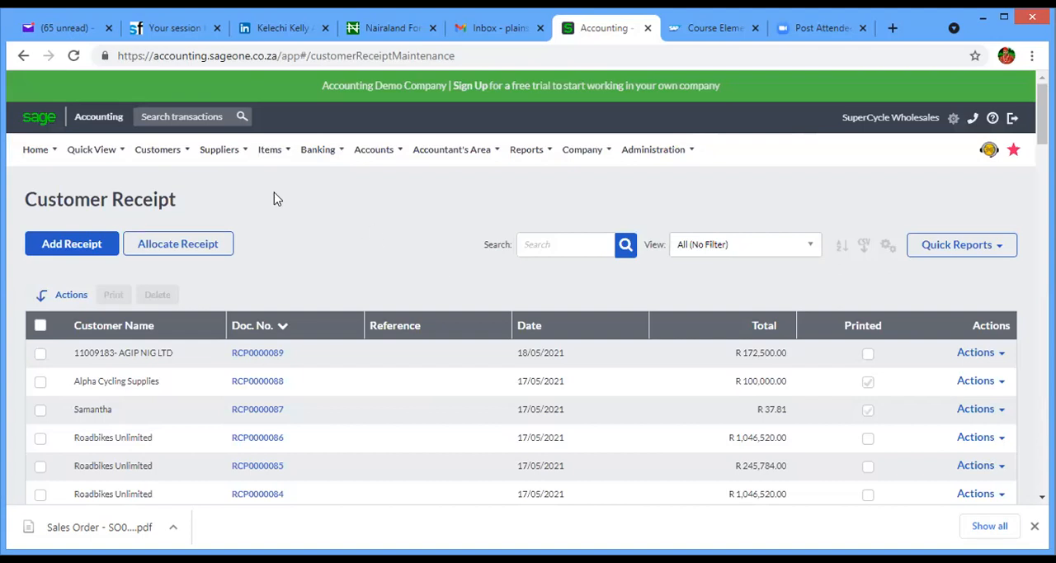
left_click(165, 151)
mouse_move(182, 228)
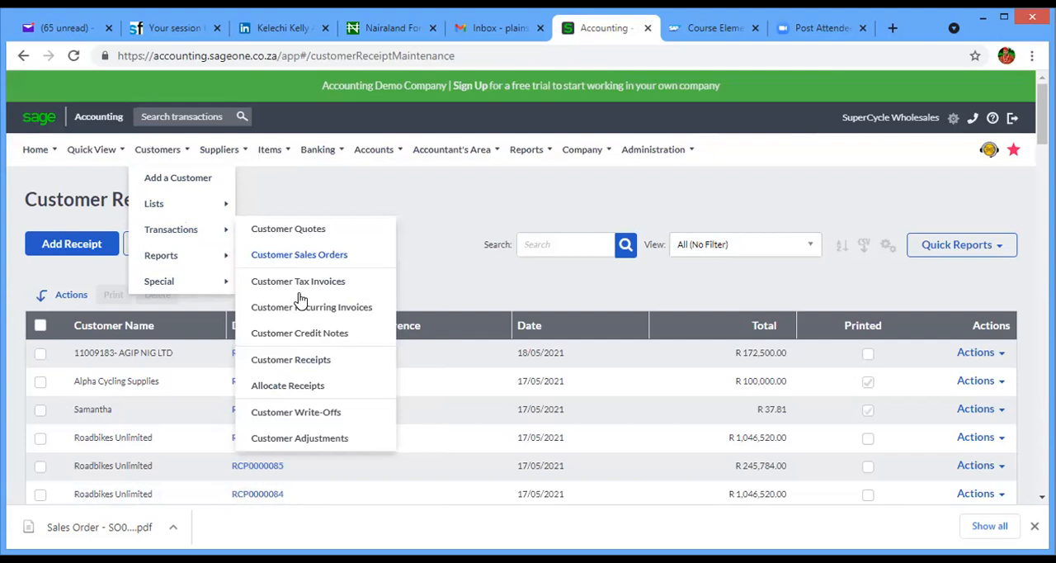
left_click(309, 367)
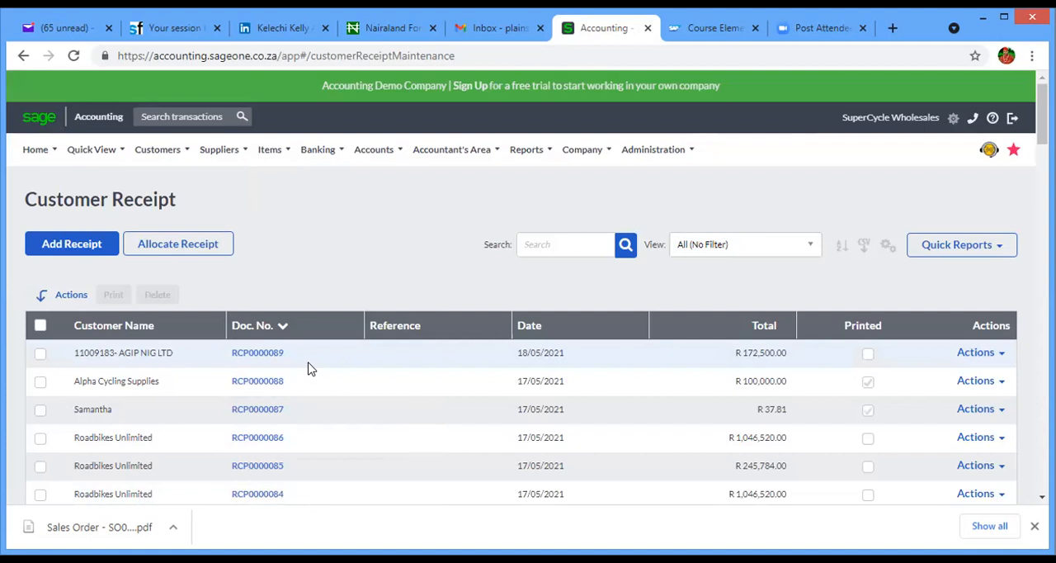
left_click(89, 244)
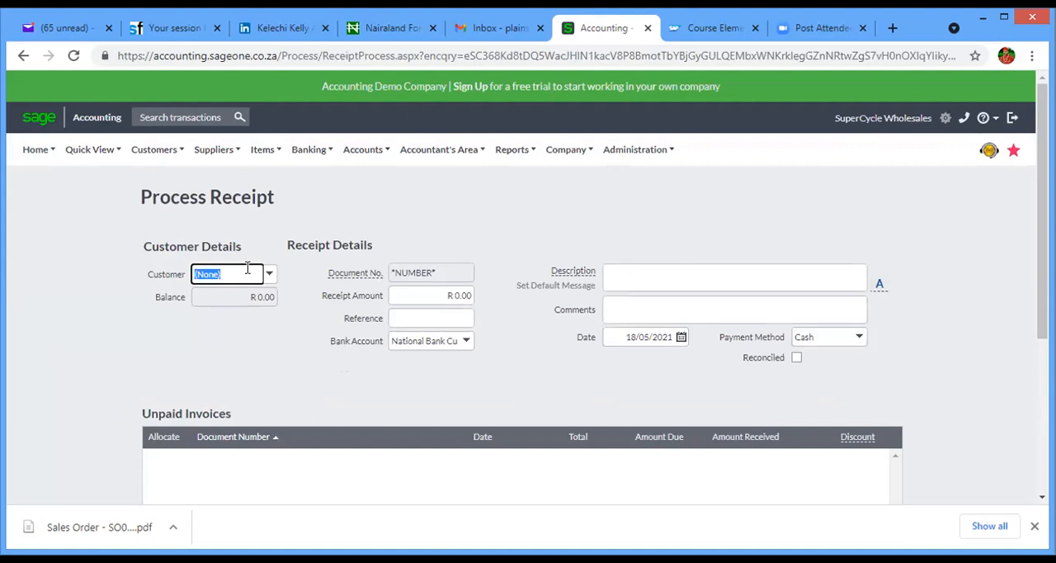
type("11009183- AGIP")
left_click(250, 293)
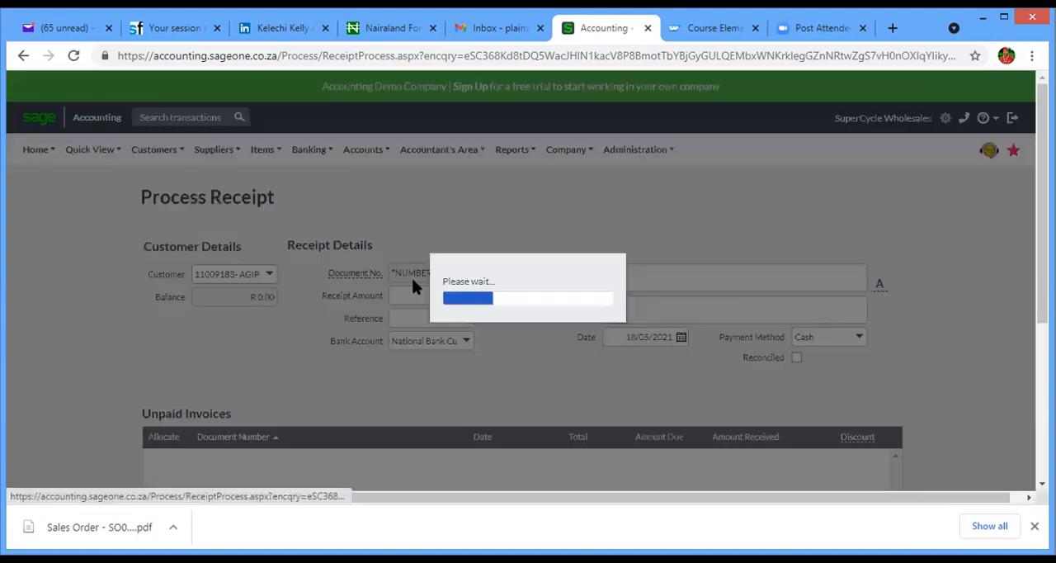
- Set the receipt amount to R 1,000,000.00 and enter Rods as the reference
left_click(437, 295)
left_click(438, 295)
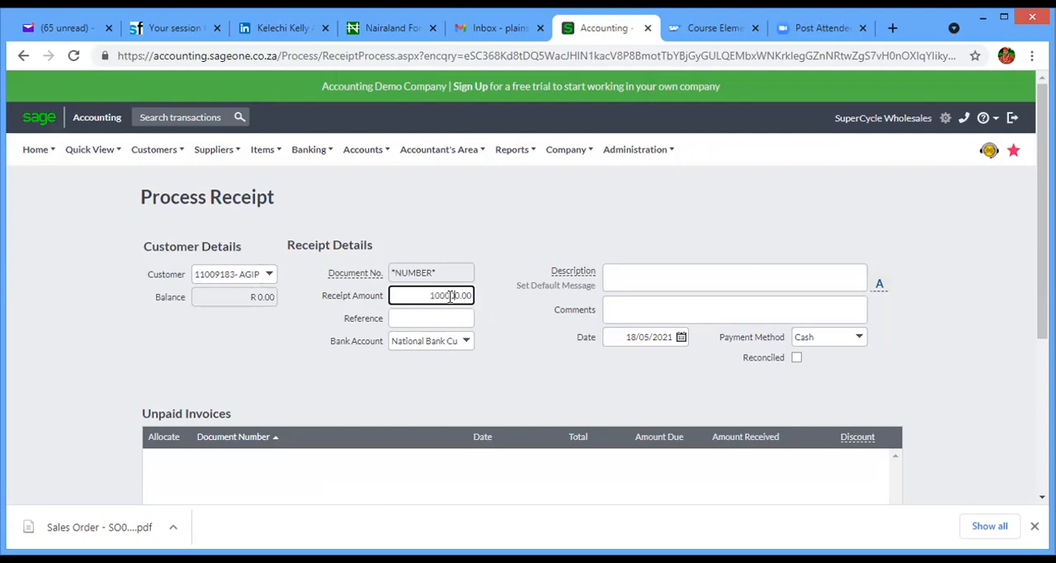
left_click(441, 317)
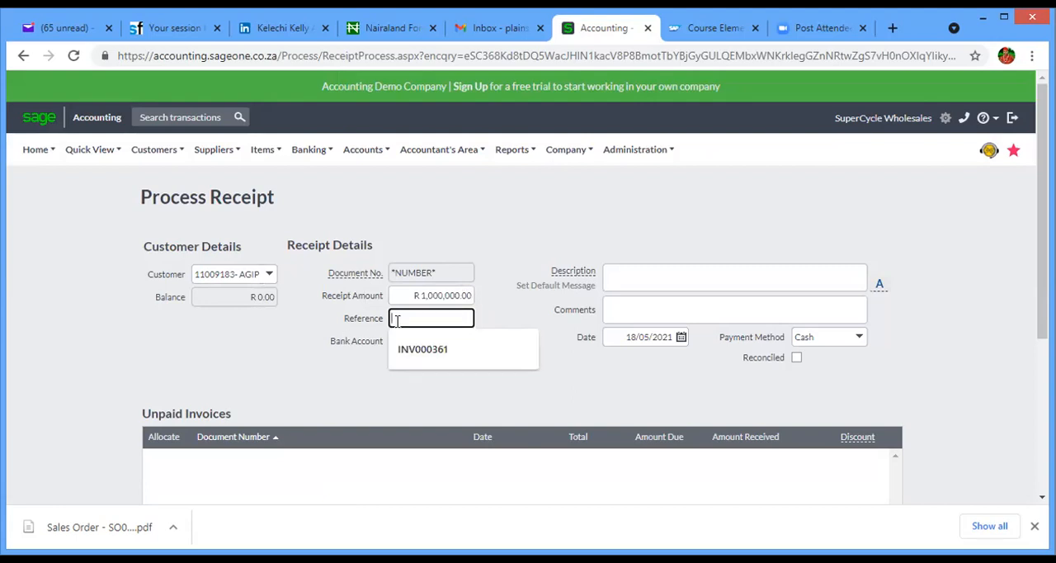
type("Rods")
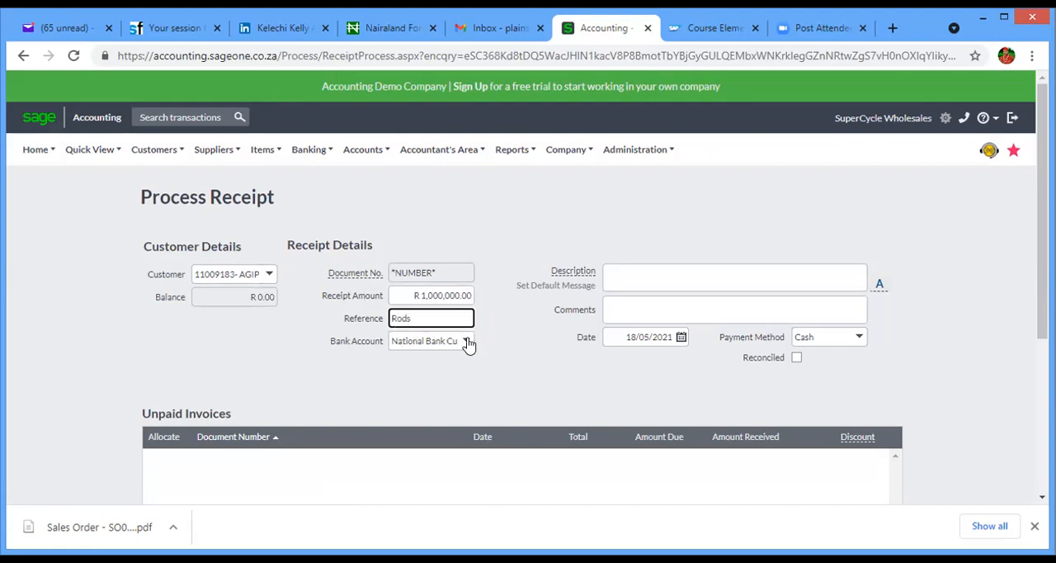
- Set the payment method to EFT and process the receipt without allocating it to an invoice
left_click(860, 338)
left_click(825, 407)
left_click_drag(1042, 282, 1042, 402)
left_click(369, 470)
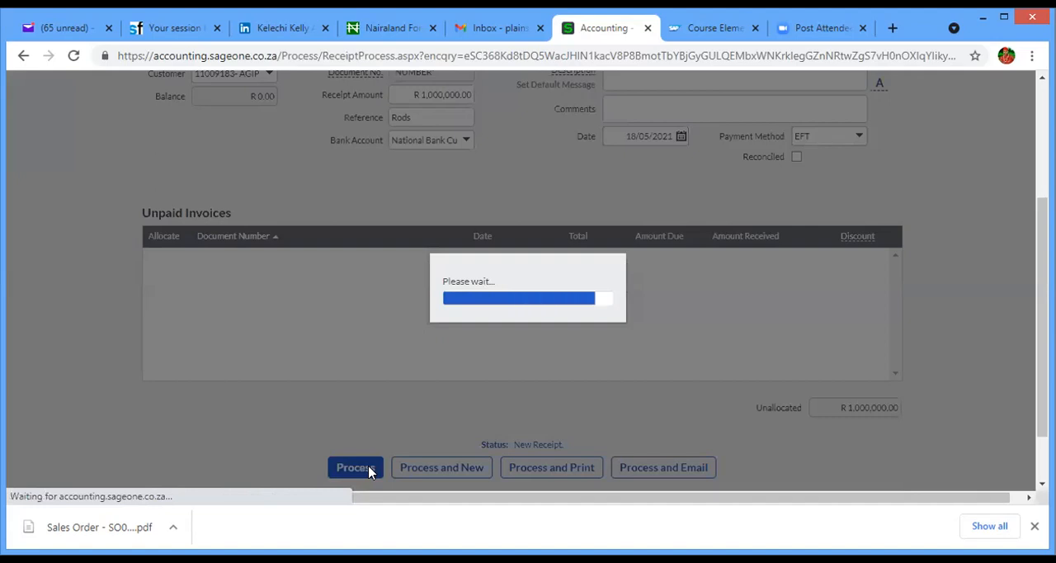
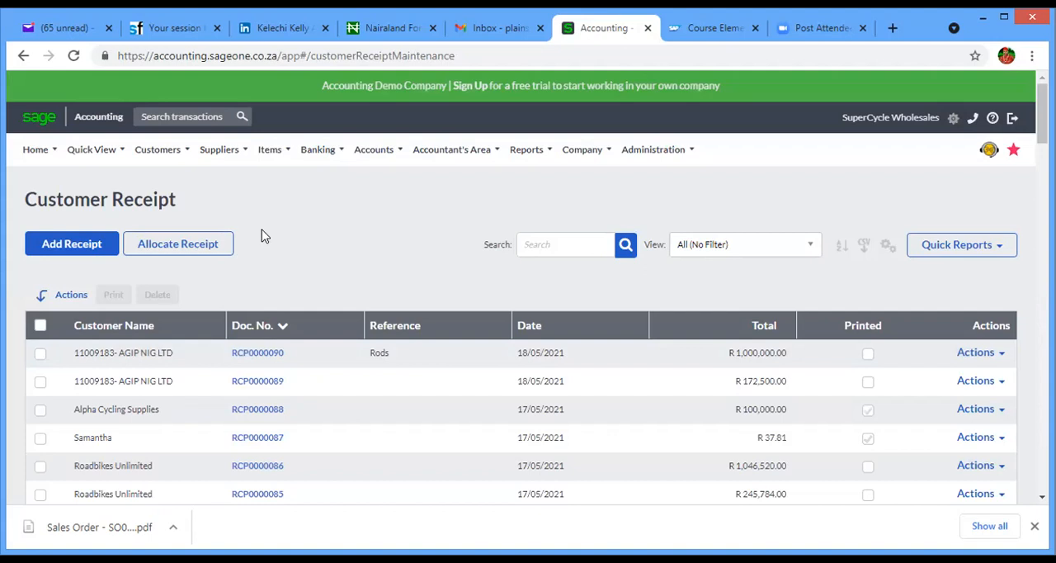
- Start a new customer tax invoice for AGIP NIG LTD, declining to invoice the outstanding sales orders
left_click(171, 157)
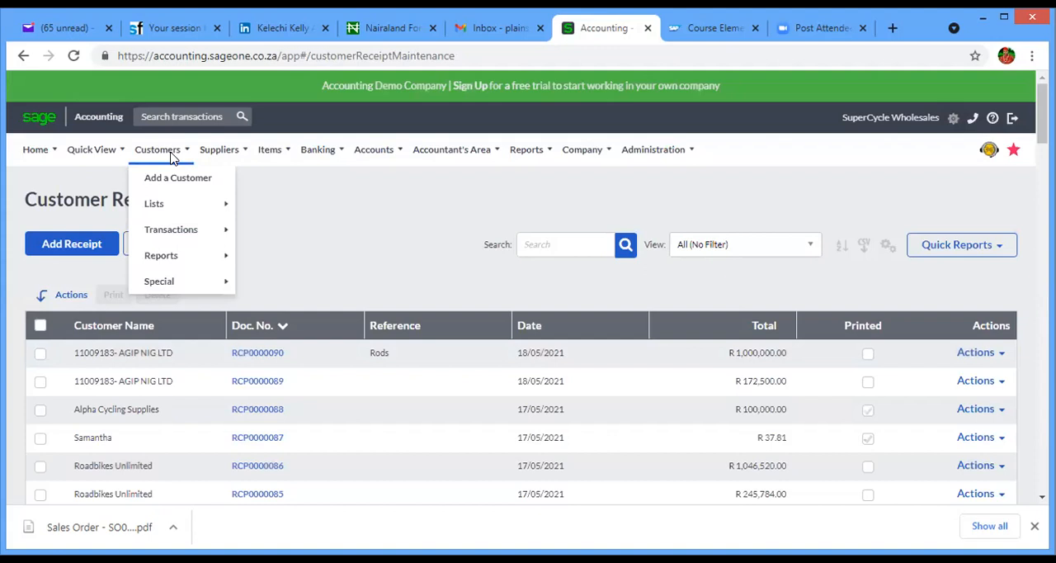
mouse_move(185, 230)
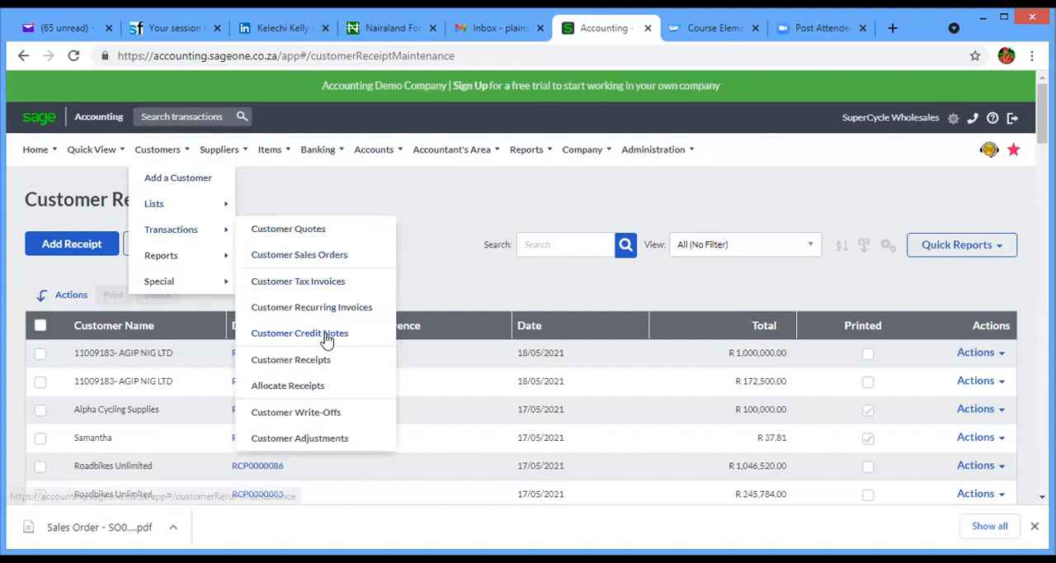
left_click(311, 283)
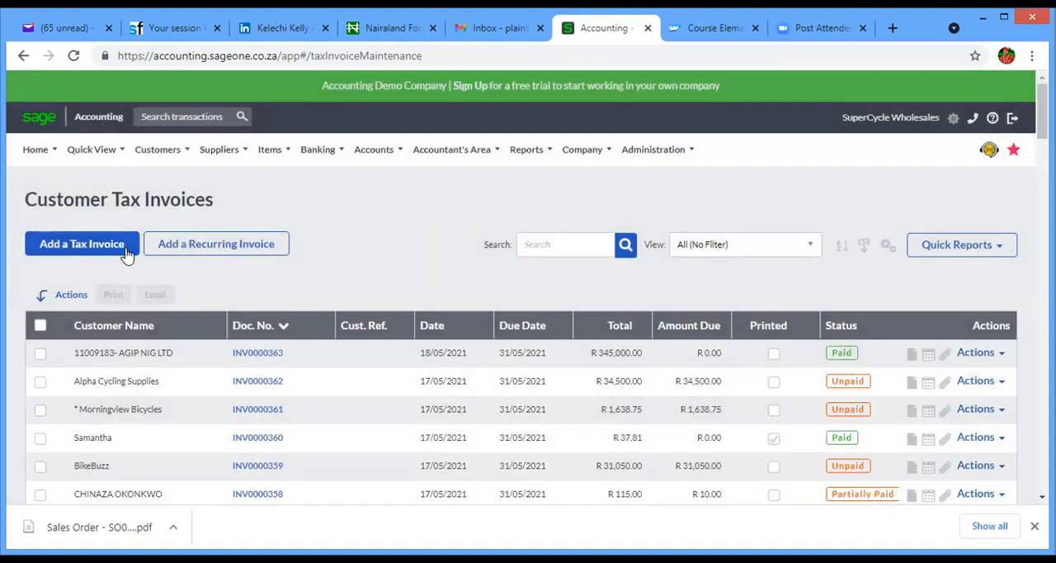
left_click(96, 246)
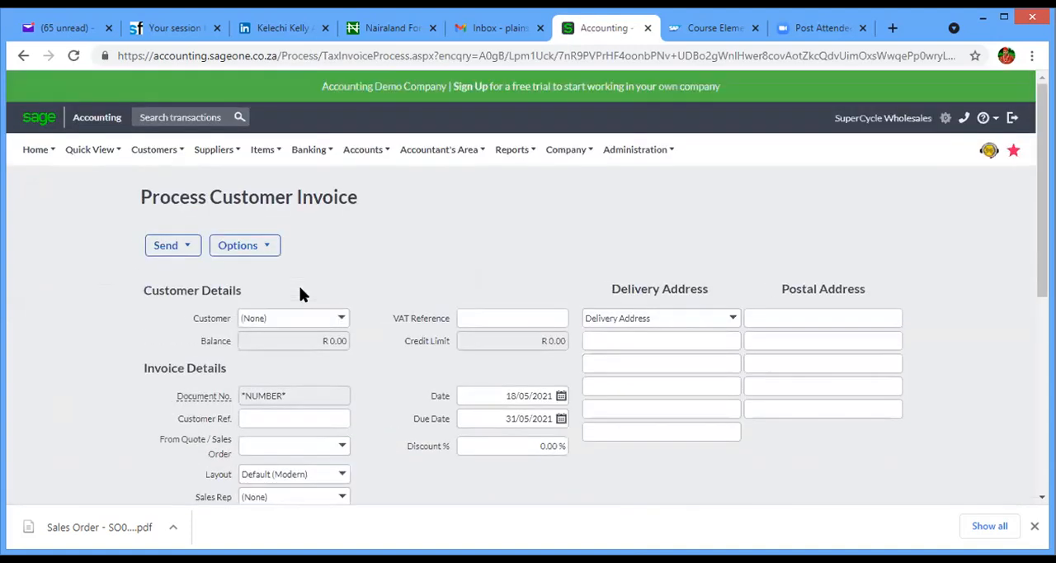
left_click(291, 319)
key("BackSpace")
key("BackSpace")
key("BackSpace")
key("BackSpace")
key("BackSpace")
type("11009183- AGIP NIG LT")
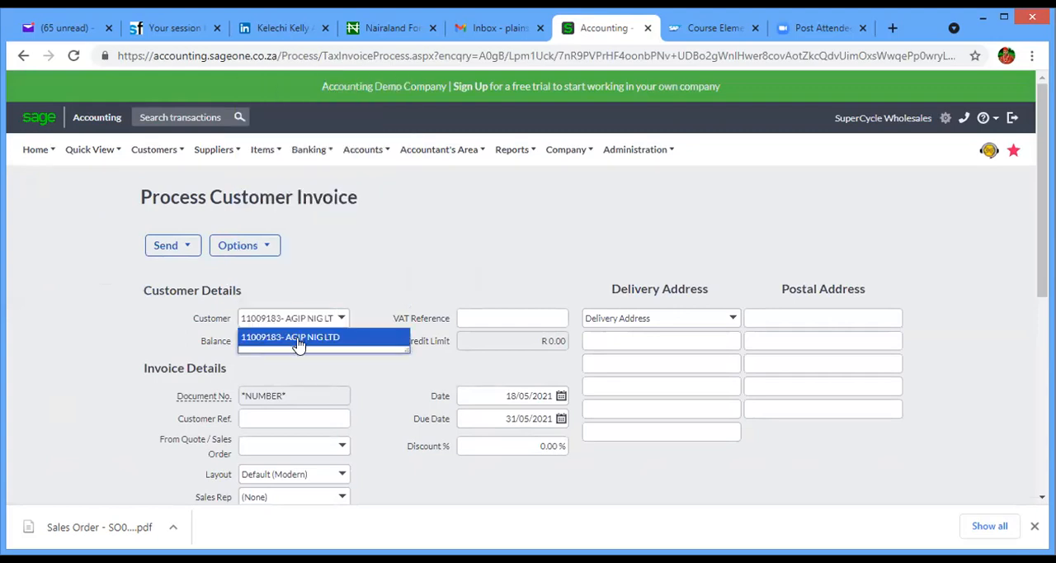
left_click(299, 340)
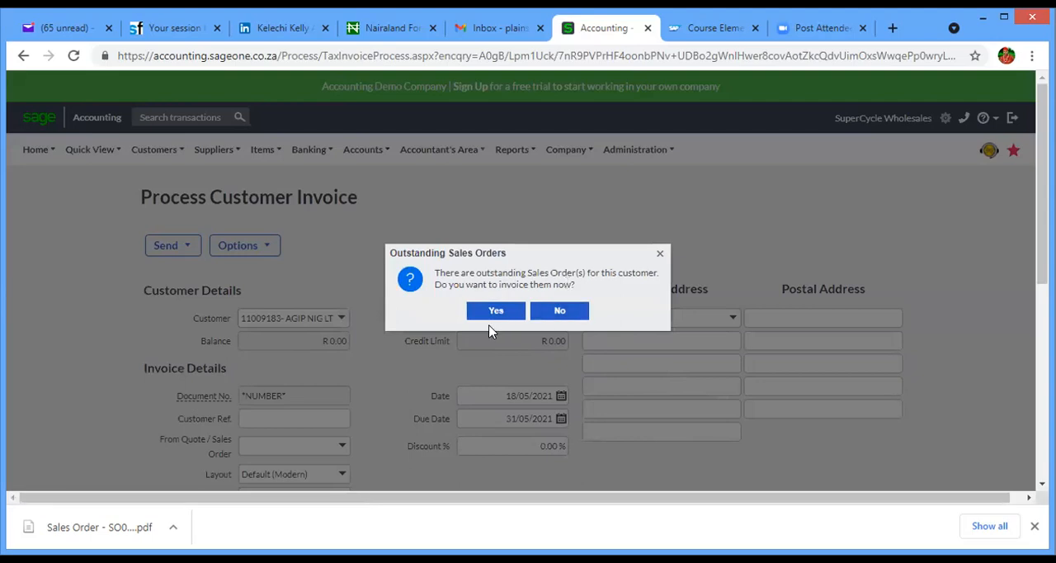
left_click(560, 313)
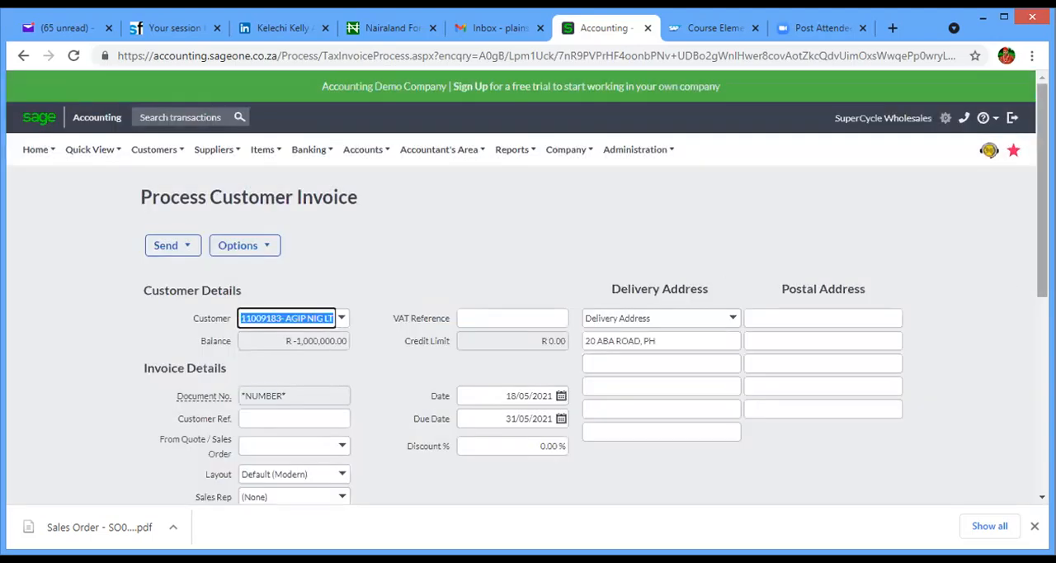
- Add the adaptor item at an exclusive price of R 750,000.00, then save the invoice and start a new one
scroll(1041, 248, "down", 3)
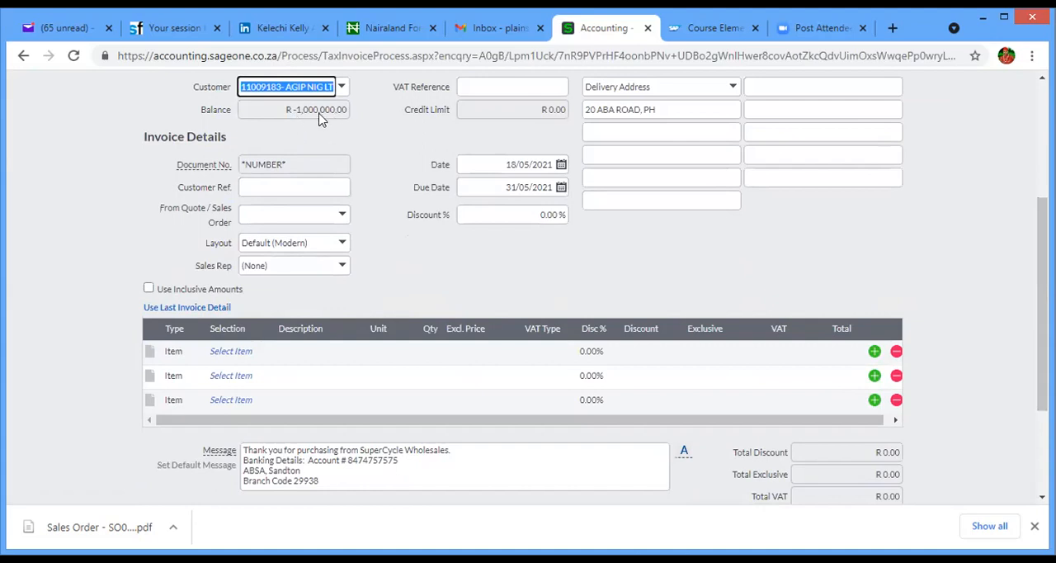
left_click(242, 355)
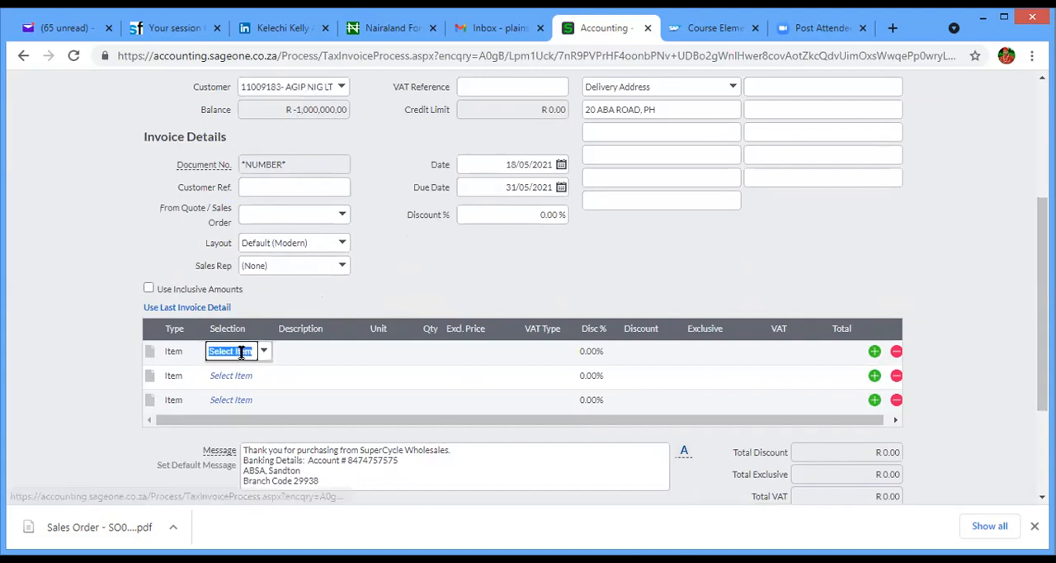
left_click(264, 352)
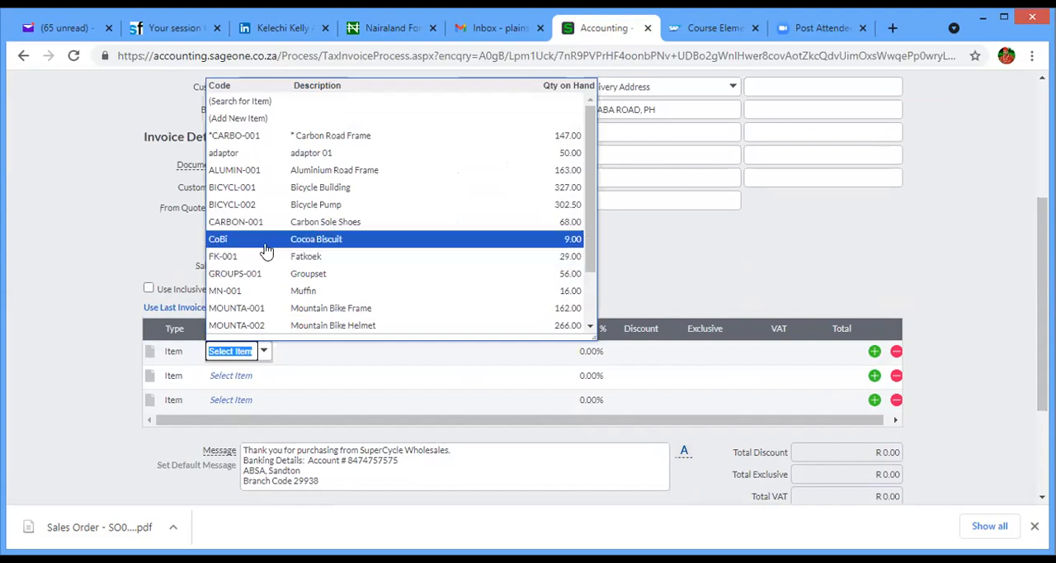
left_click(274, 159)
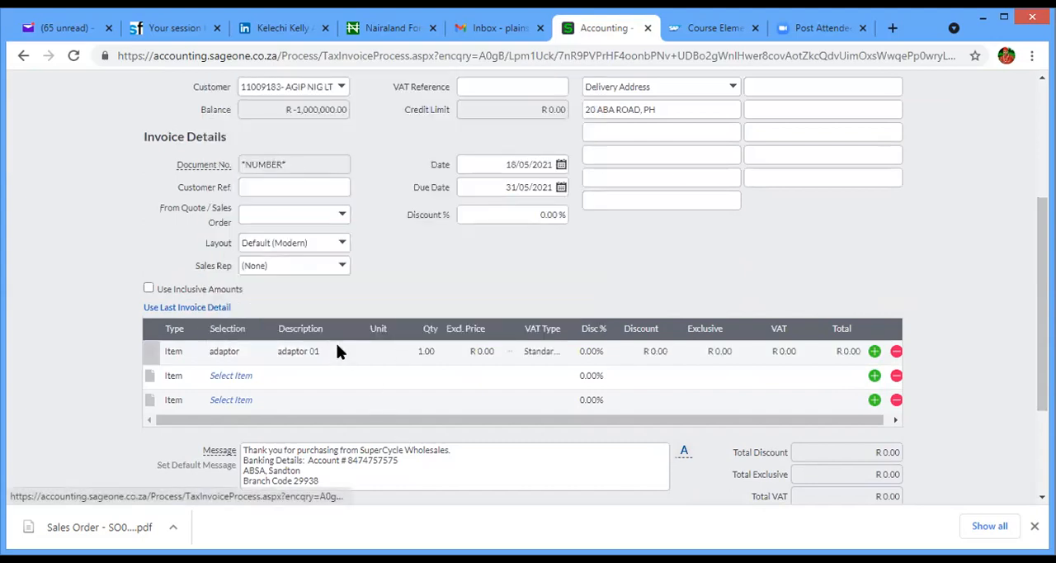
left_click(489, 351)
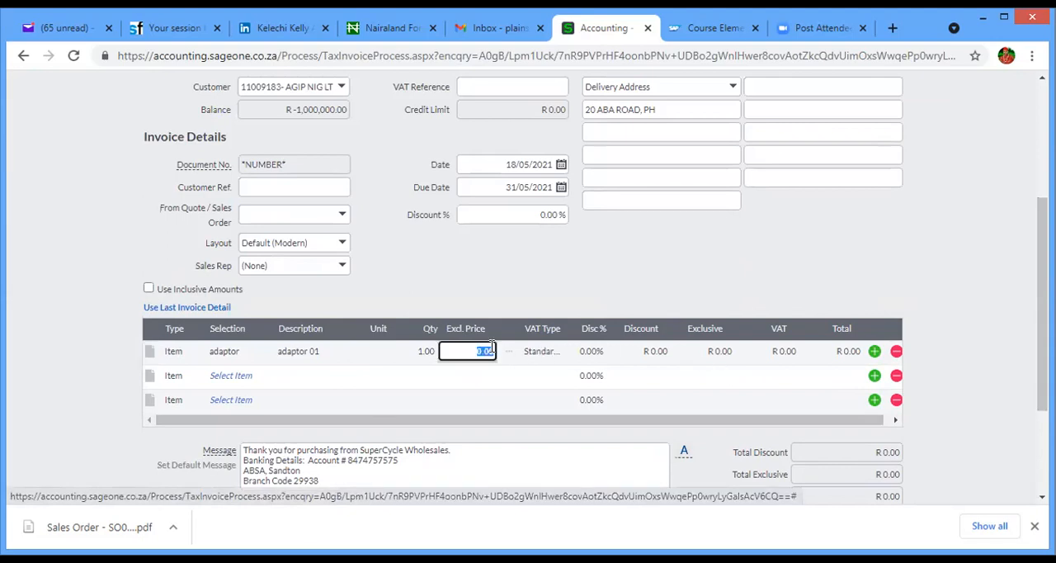
type("750000")
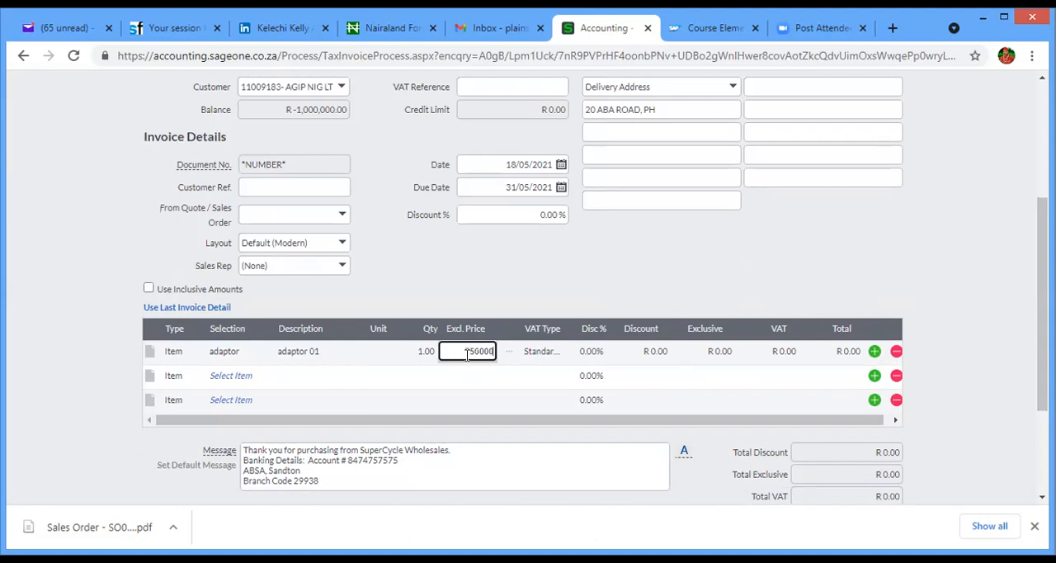
key("Tab")
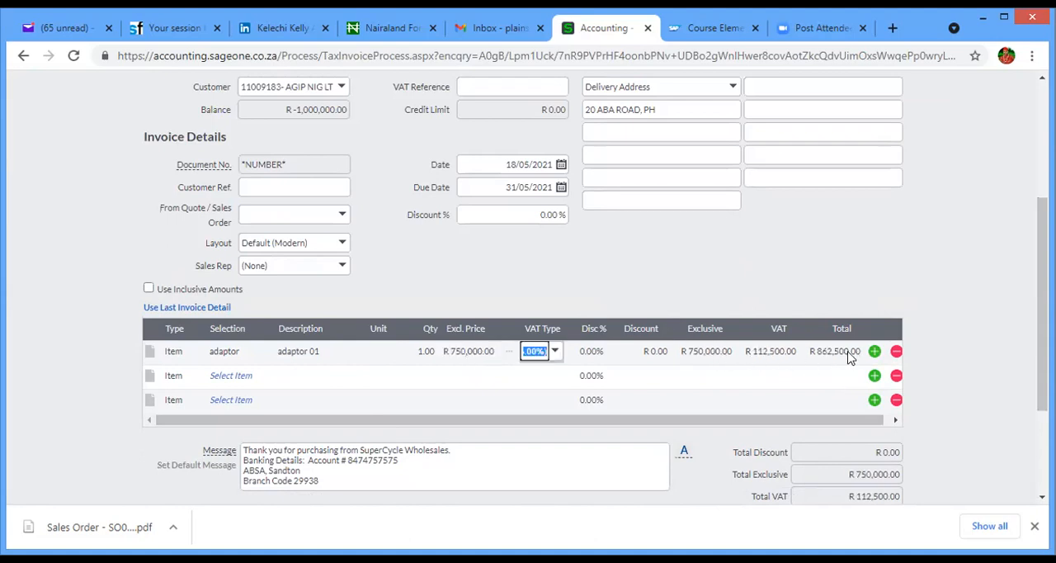
scroll(898, 412, "down", 2)
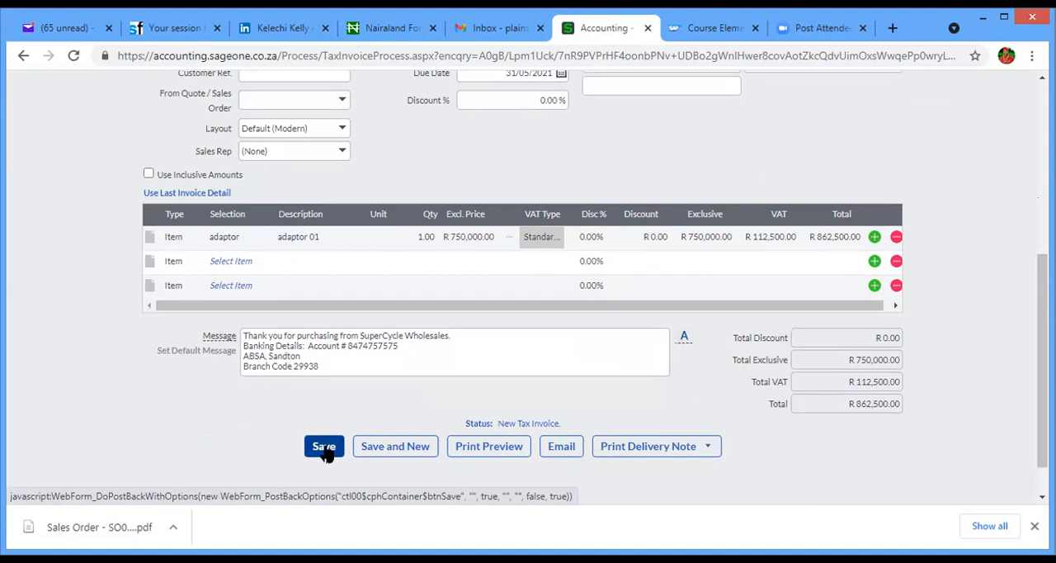
left_click(404, 447)
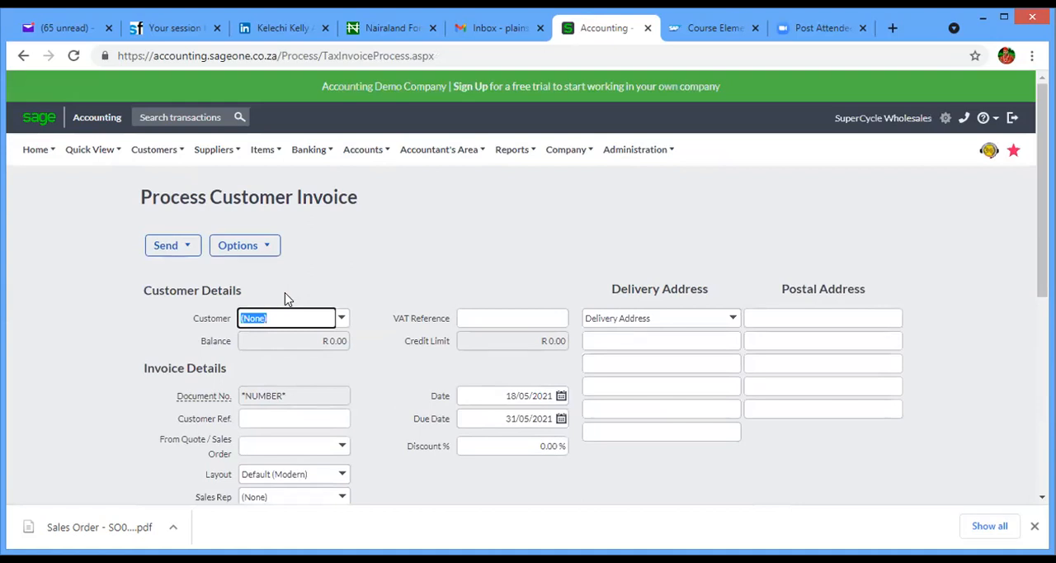
- Select AGIP NIG LTD as the customer on the second invoice and decline invoicing its outstanding sales orders
type("11009183- AGIP NIG LT")
left_click(300, 336)
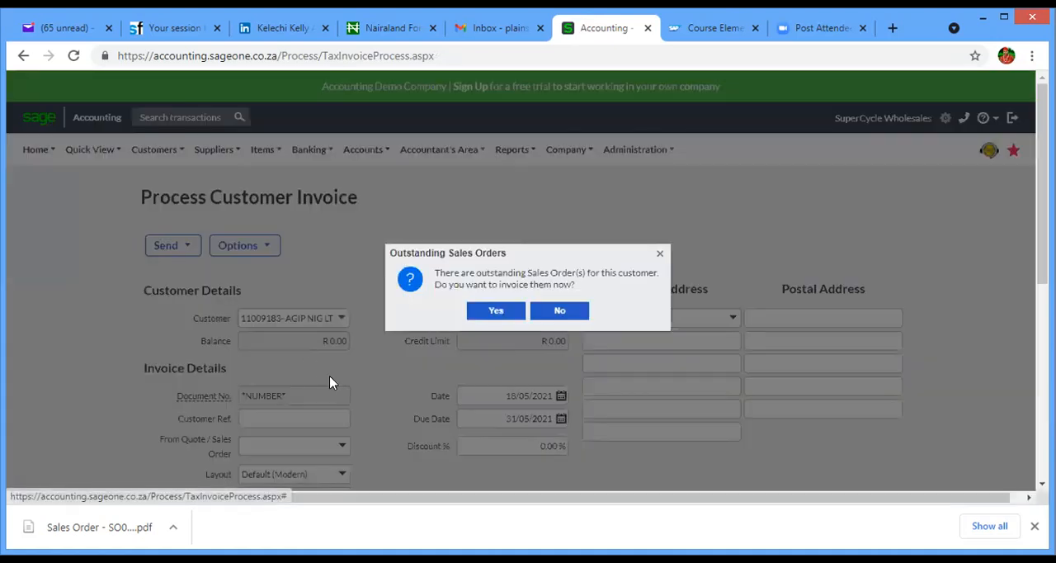
left_click(560, 312)
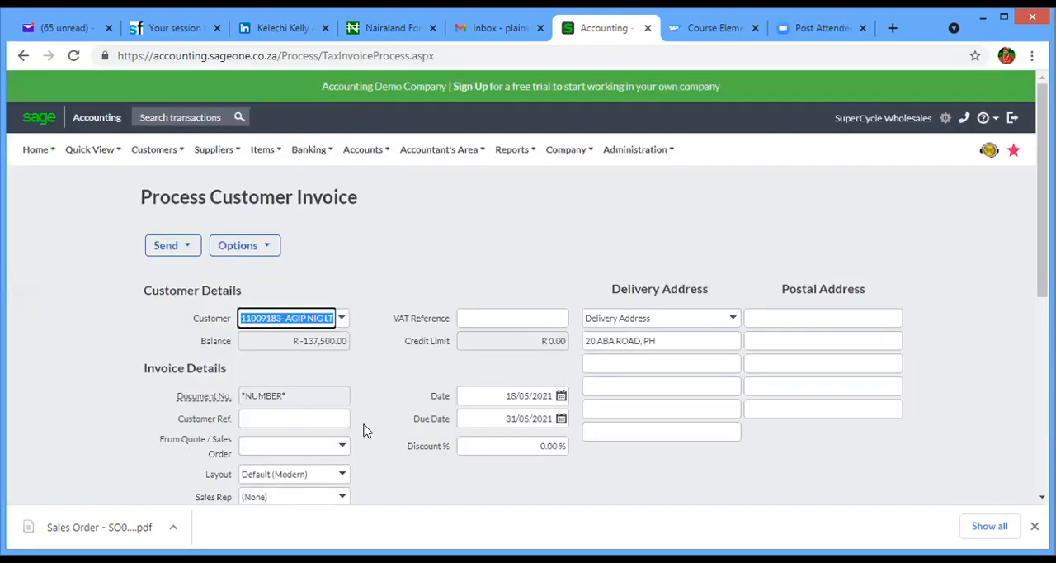
- Add Carbon Sole Shoes (CARBON-001) to the first invoice line with an exclusive price of R 100,000.00
scroll(528, 288, "down", 3)
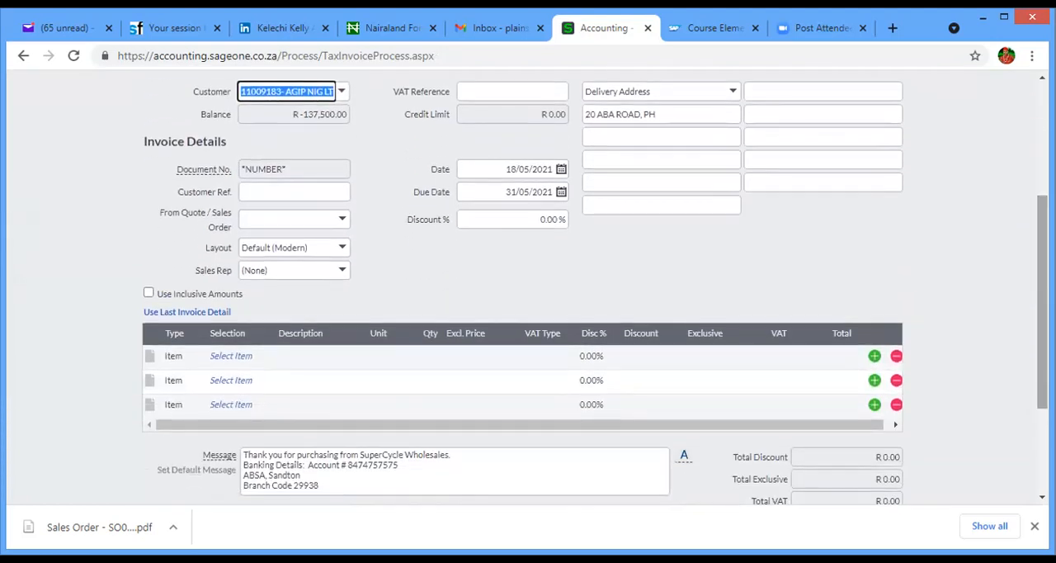
scroll(341, 229, "up", 1)
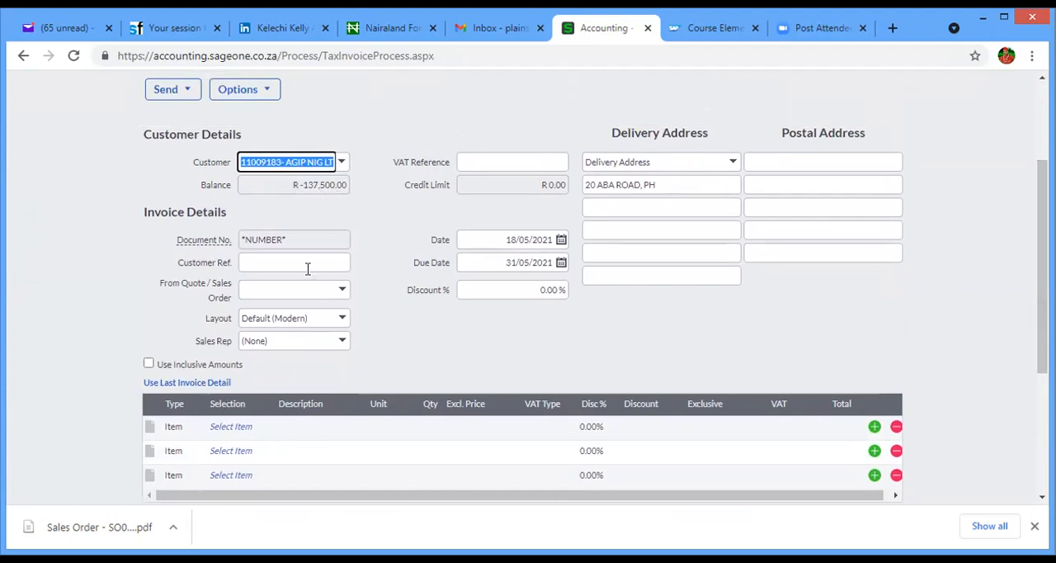
left_click(229, 427)
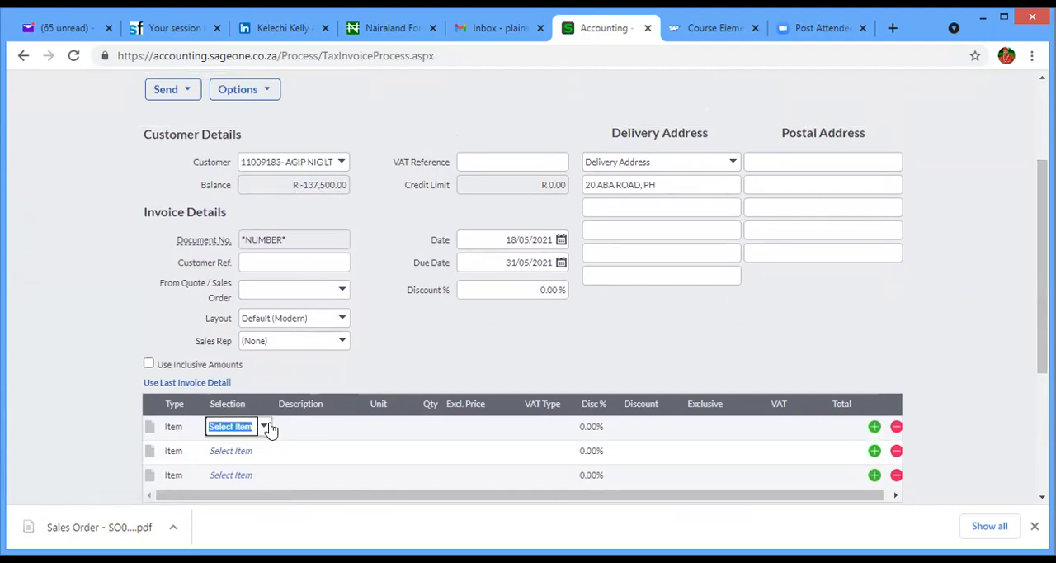
left_click(264, 426)
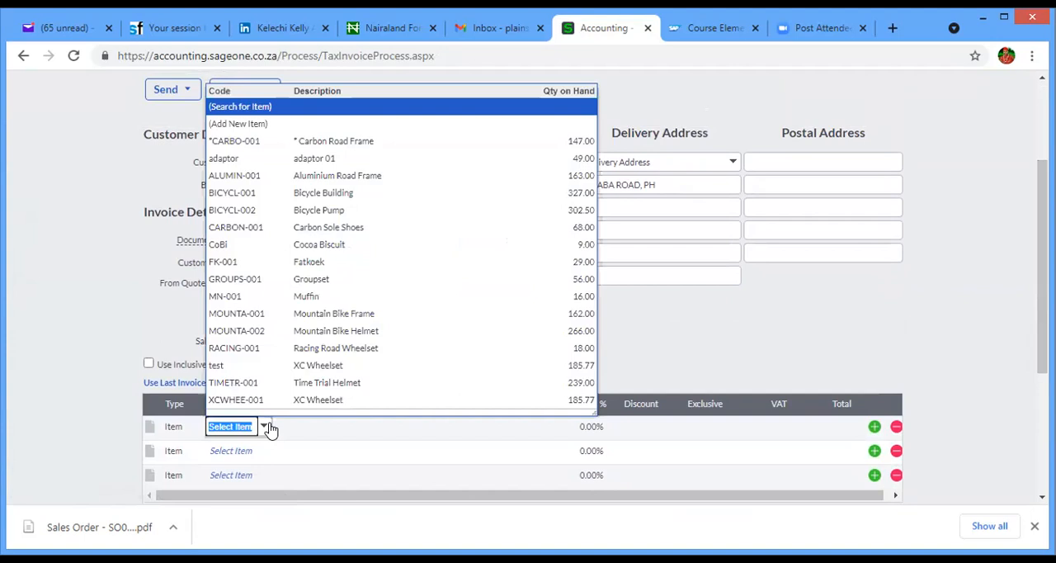
left_click(261, 237)
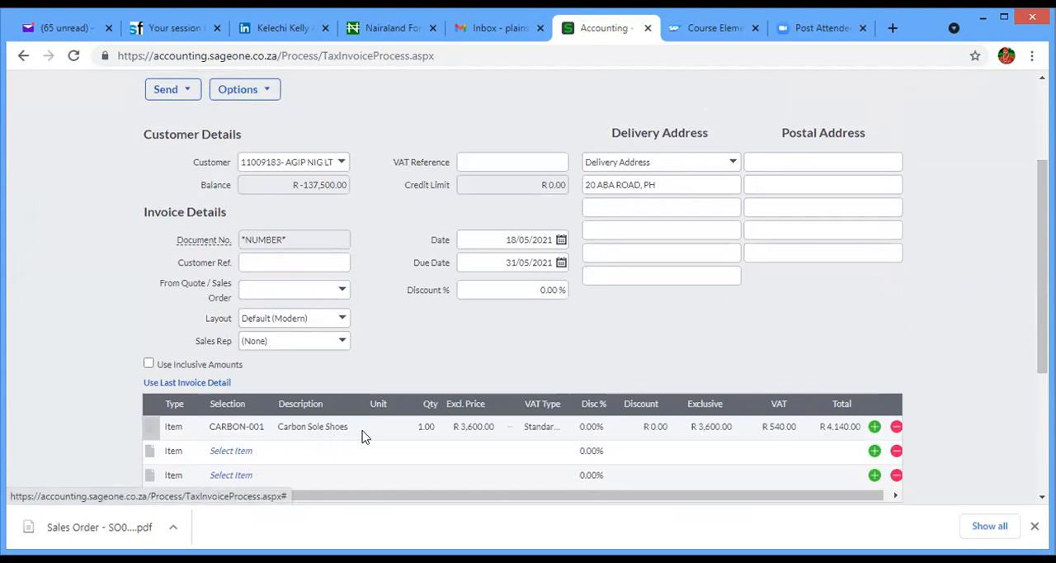
left_click(471, 427)
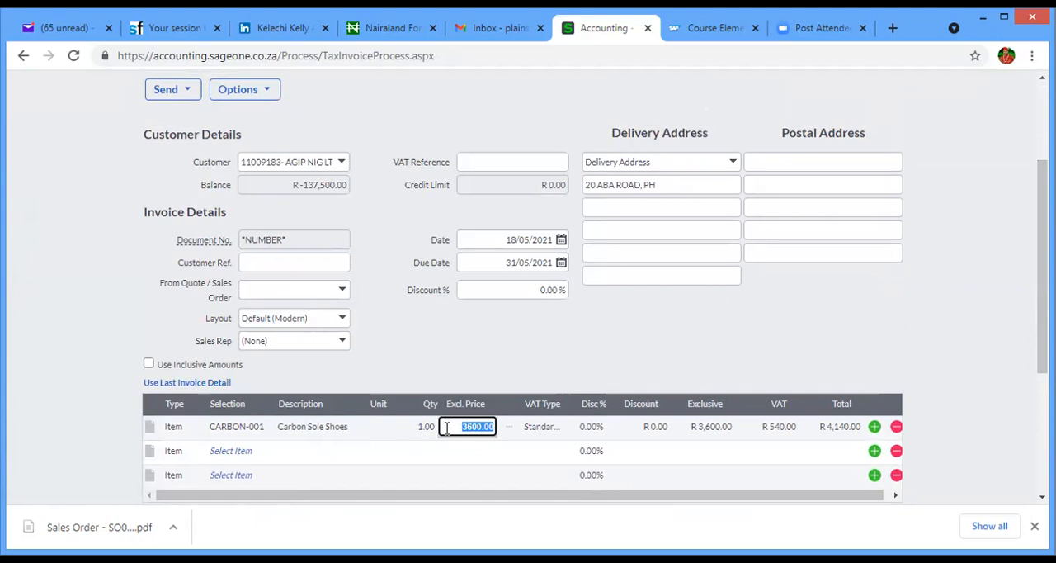
type("10")
key("Tab")
- Check the invoice total against the customer's balance and save the Carbon Sole Shoes invoice
left_click_drag(1042, 281, 1041, 396)
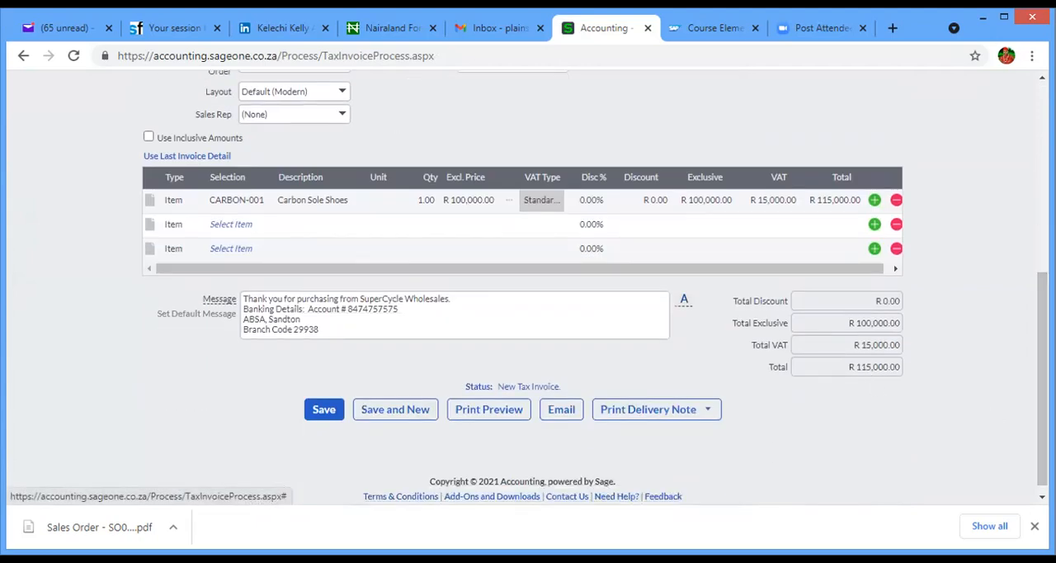
scroll(303, 285, "up", 3)
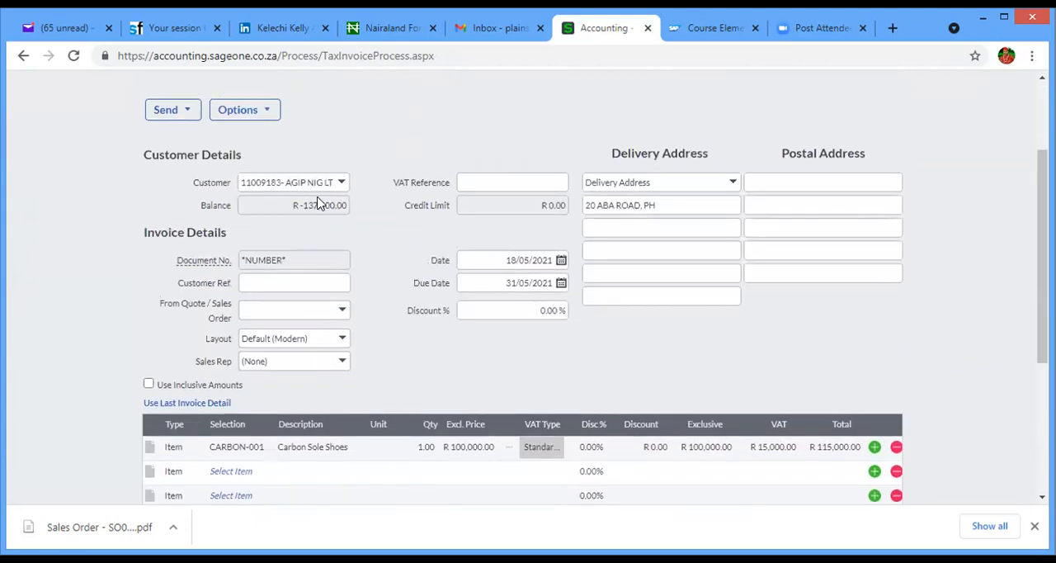
left_click_drag(1042, 320, 1041, 450)
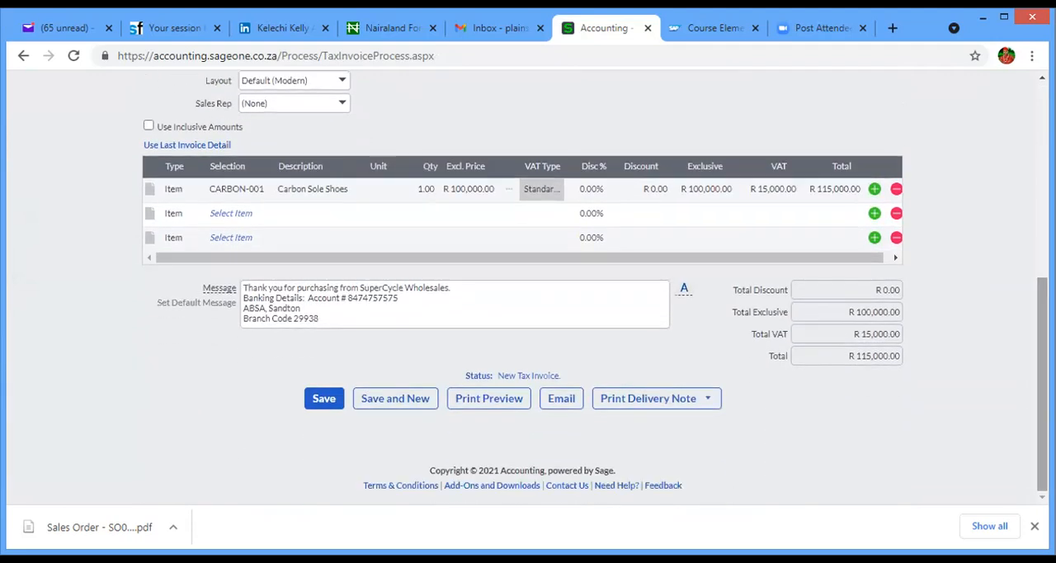
left_click(324, 400)
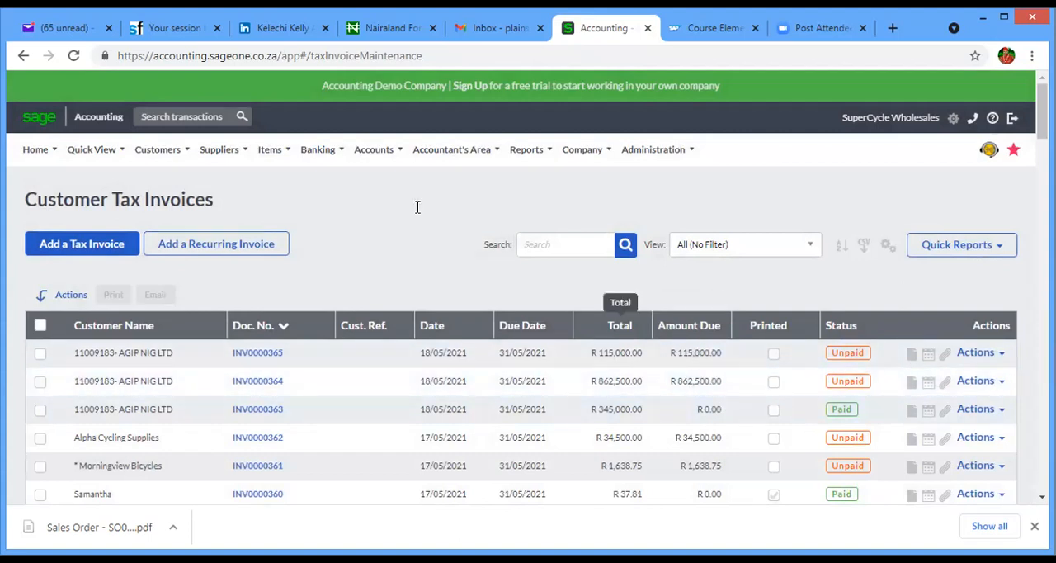
mouse_move(183, 156)
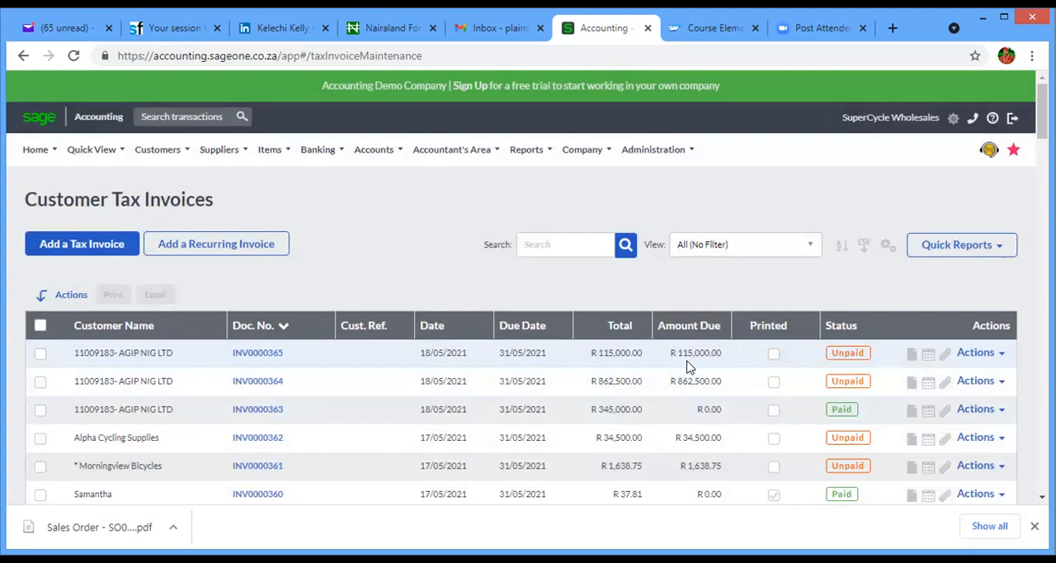
mouse_move(218, 171)
key("ctrl+minus")
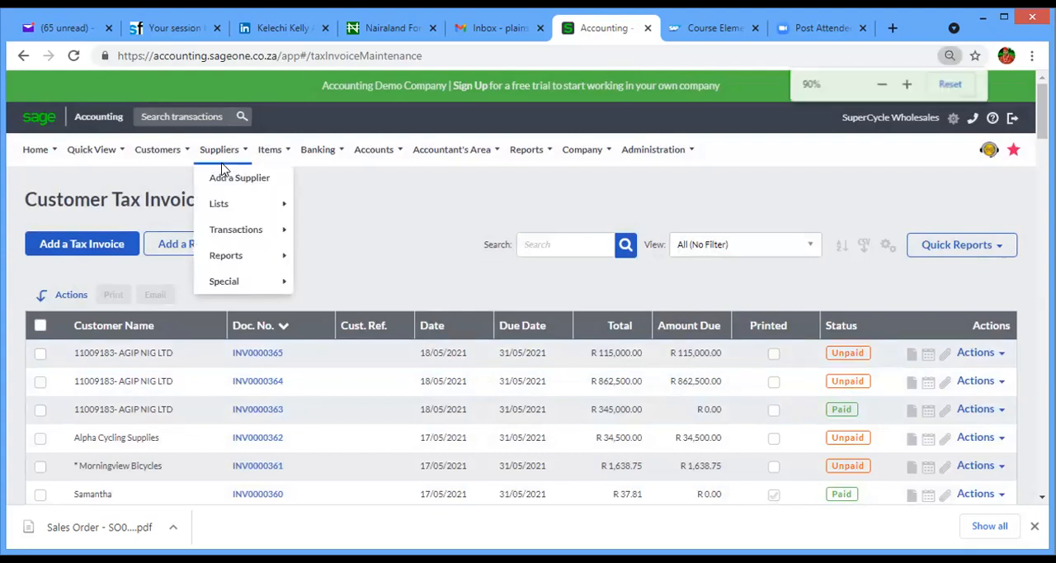
left_click(948, 59)
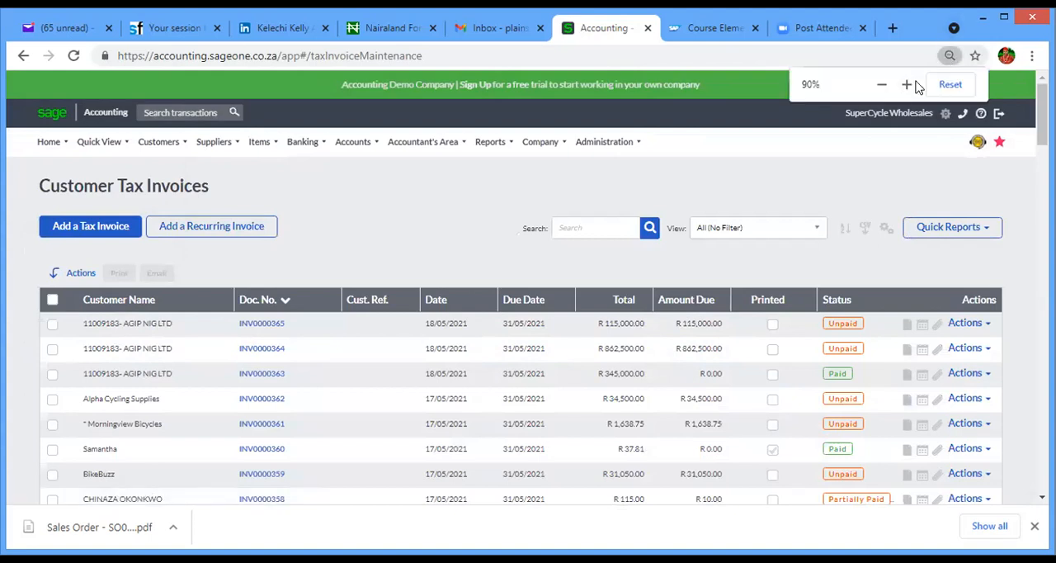
left_click(908, 86)
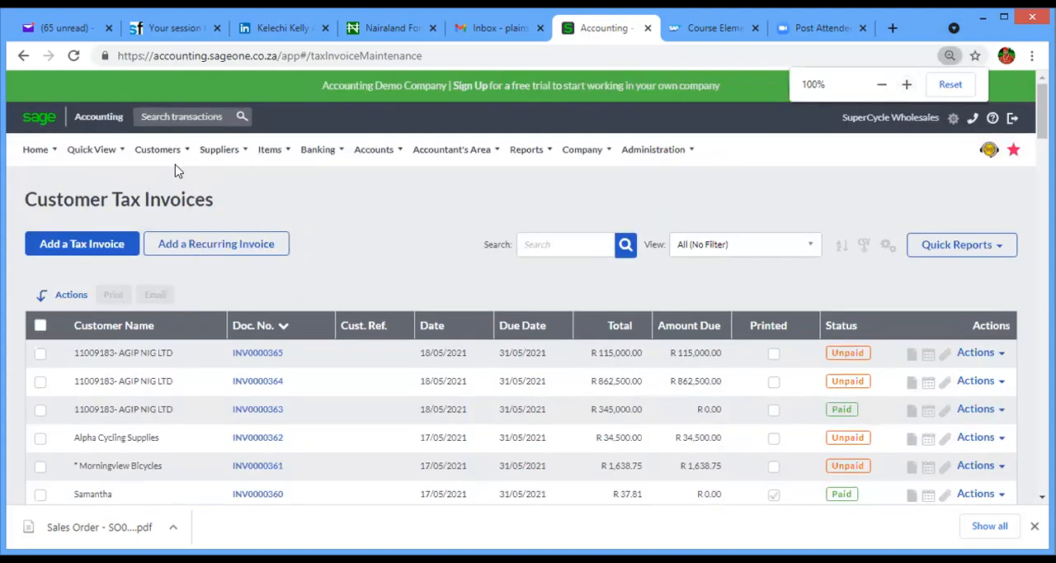
- Open receipt allocation for AGIP NIG LTD and list all of its outstanding invoices and unallocated items
mouse_move(196, 232)
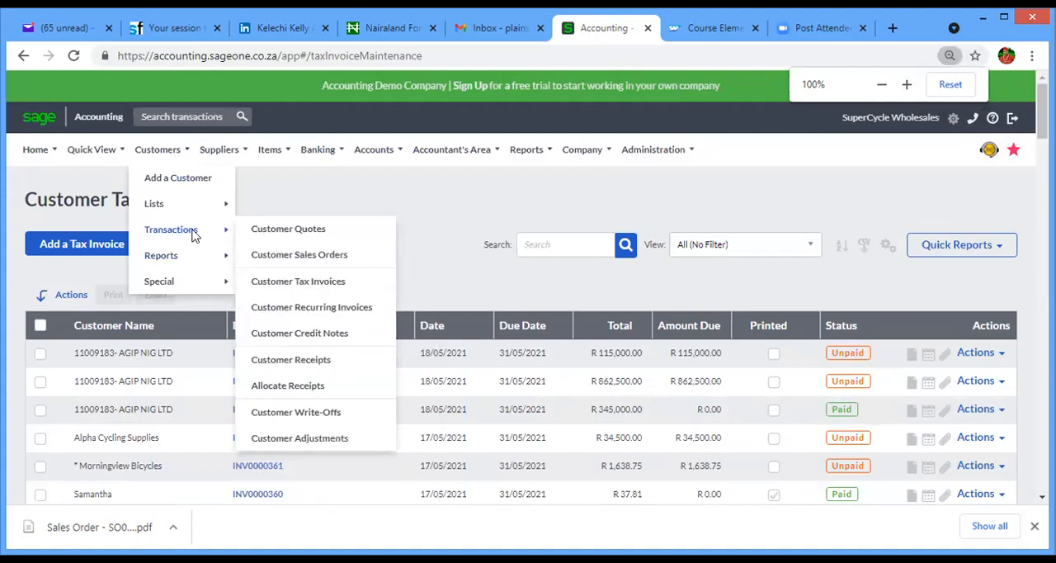
left_click(307, 387)
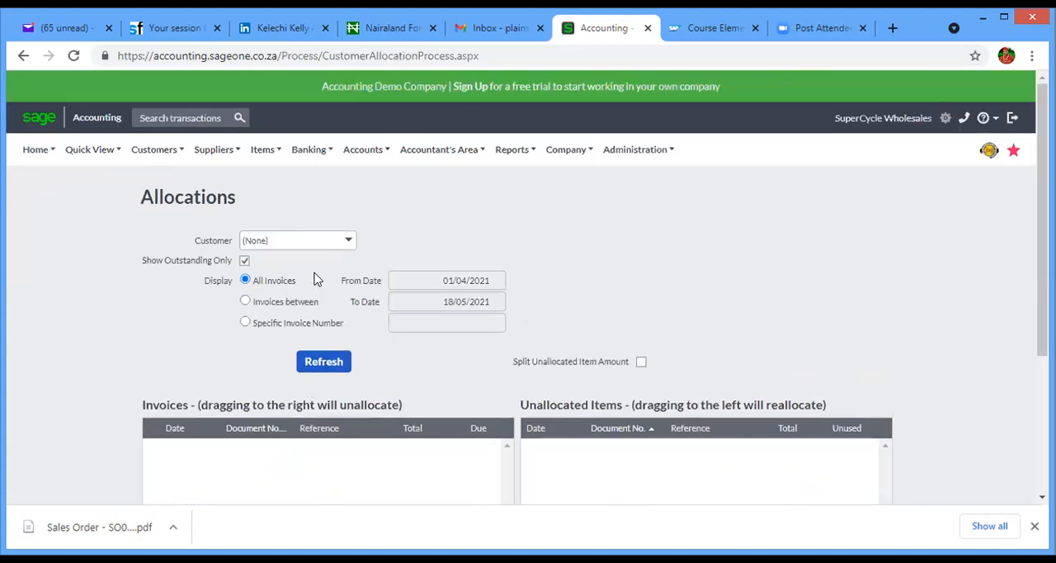
left_click(299, 238)
key("BackSpace")
key("BackSpace")
key("BackSpace")
key("BackSpace")
key("BackSpace")
key("BackSpace")
type("11009183- AGIP NIG LTD")
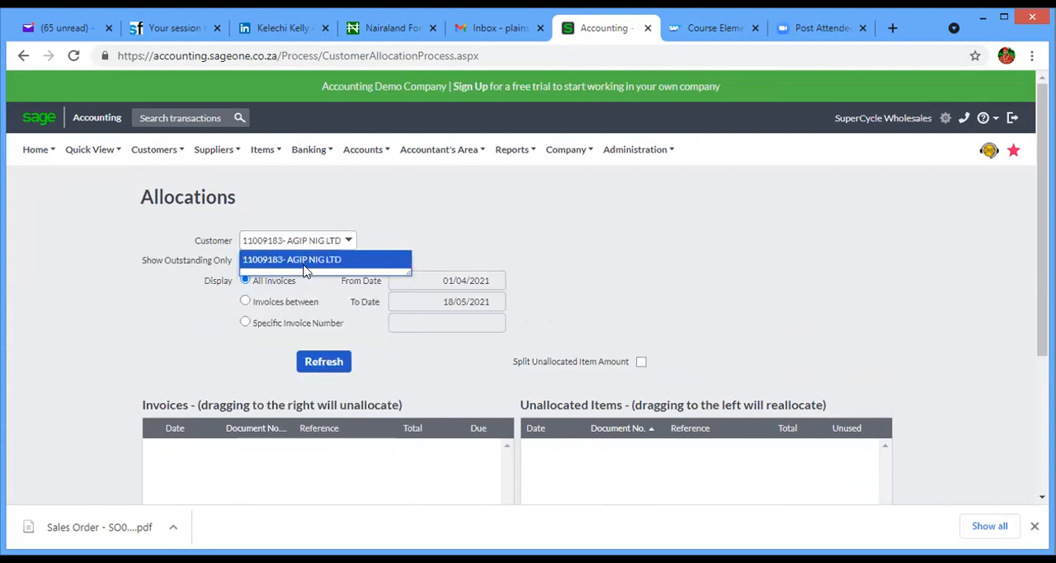
left_click(302, 262)
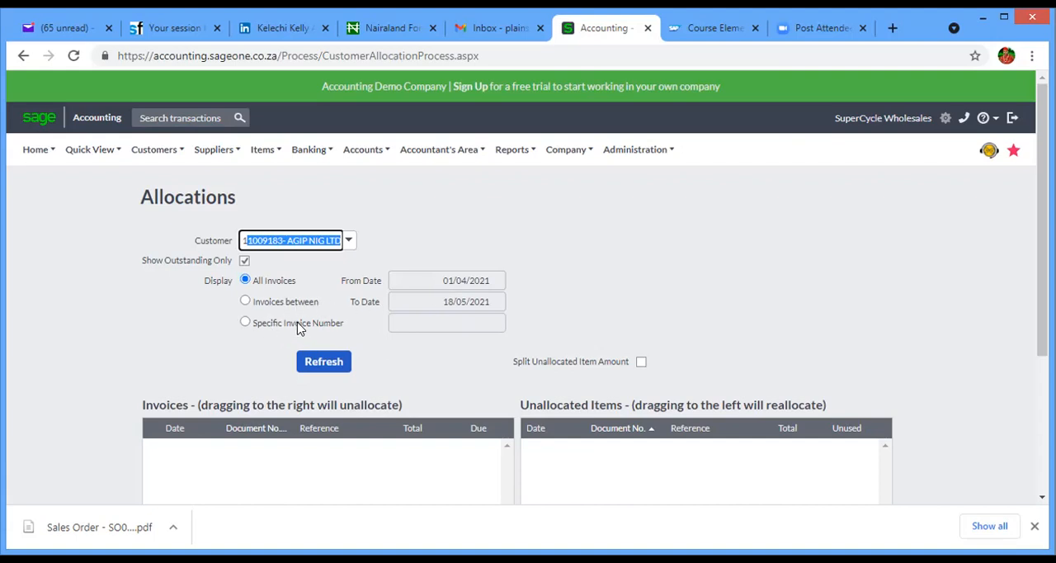
left_click(323, 366)
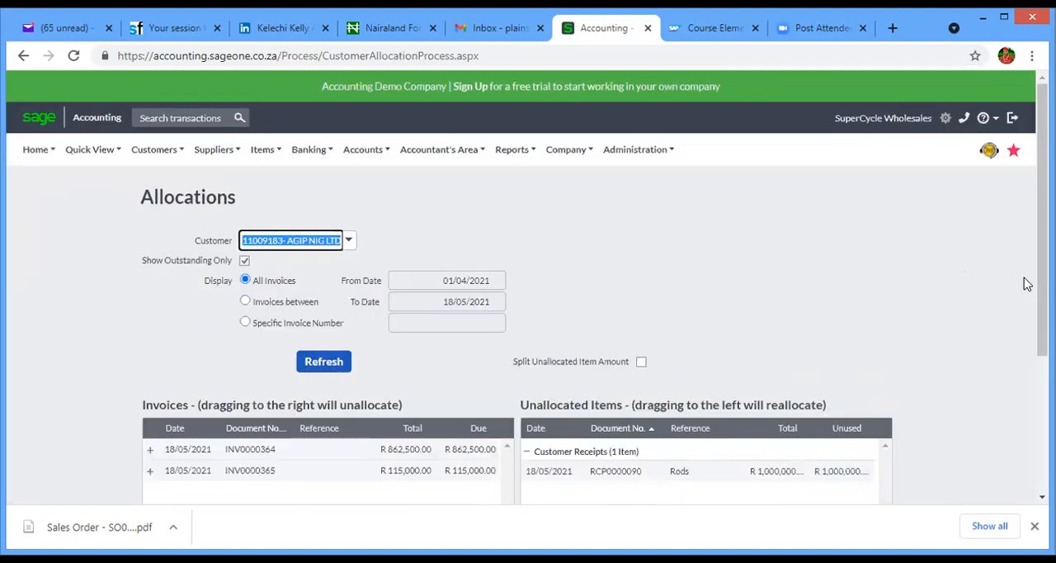
- Allocate customer receipt RCP0000090 to invoices INV0000364 and INV0000365, then save the allocations
scroll(819, 338, "down", 3)
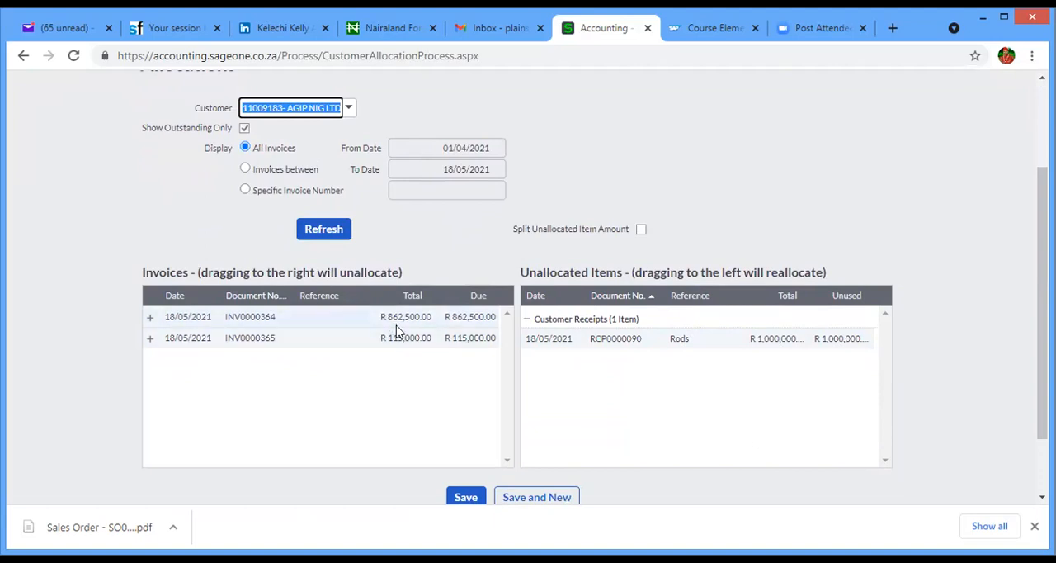
left_click(687, 342)
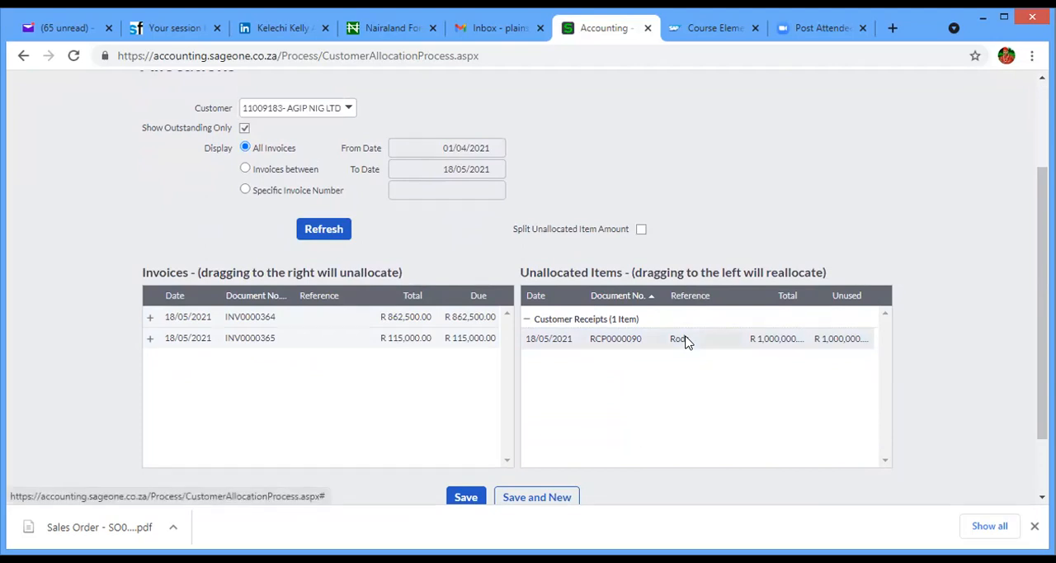
left_click_drag(687, 341, 405, 320)
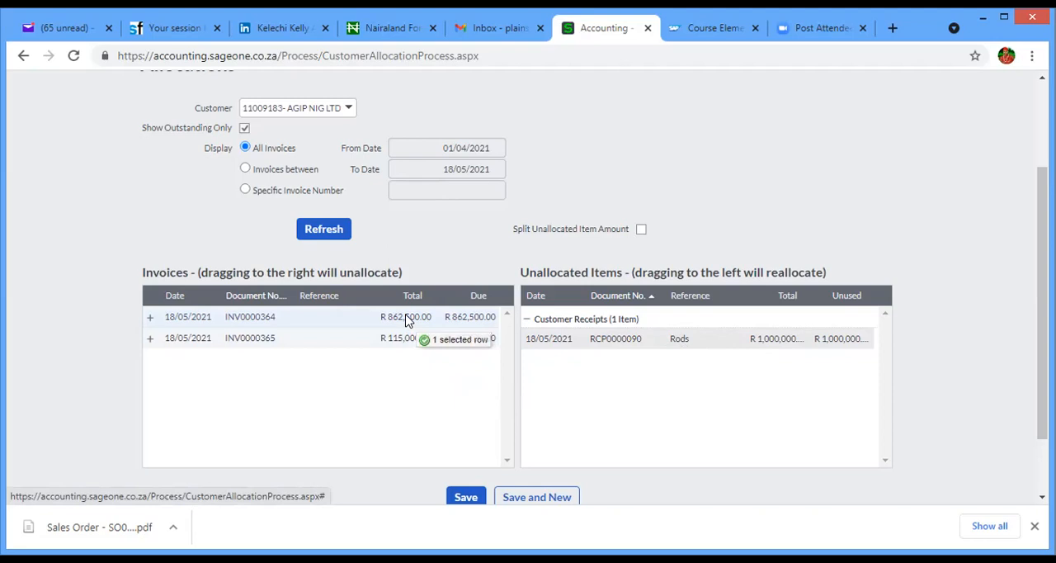
left_click_drag(405, 320, 405, 320)
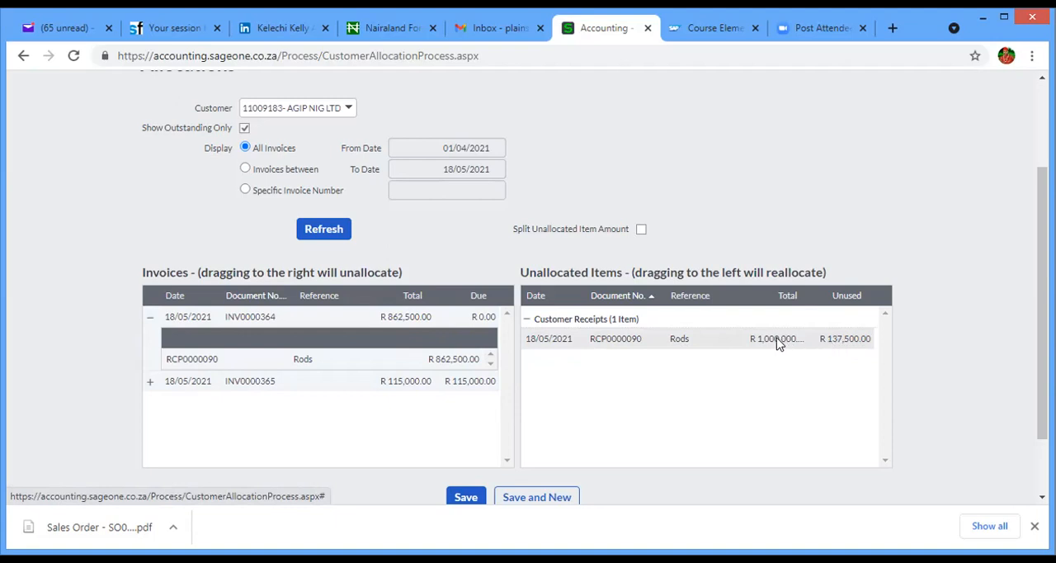
left_click_drag(777, 342, 423, 387)
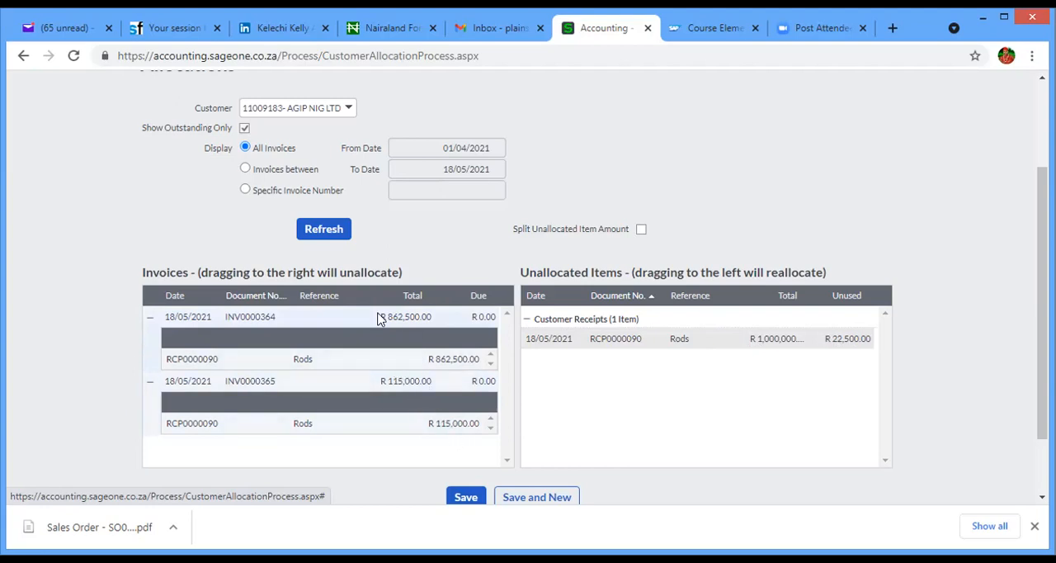
left_click(466, 497)
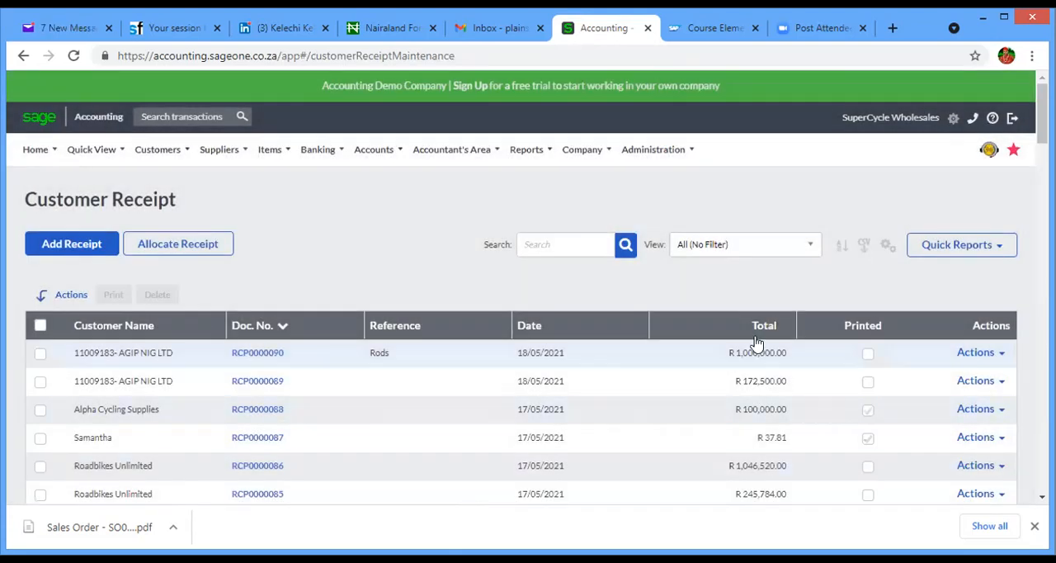
- Open the list of customer tax invoices to check the payment status of AGIP NIG LTD's invoices
left_click(157, 149)
mouse_move(169, 227)
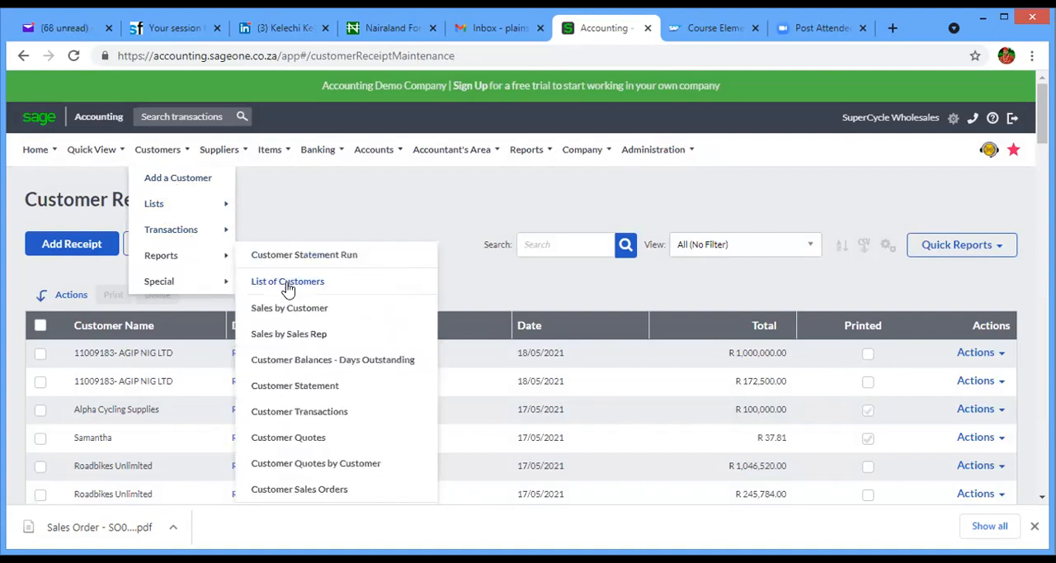
left_click(296, 283)
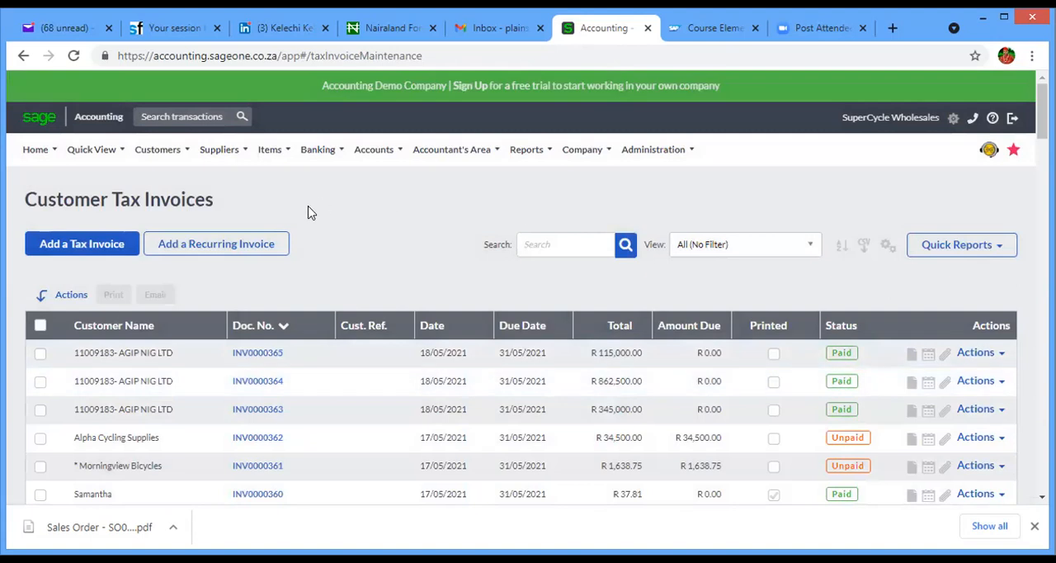
- Browse the customer transaction types and open the list of customer write-offs
left_click(170, 154)
mouse_move(183, 257)
mouse_move(184, 237)
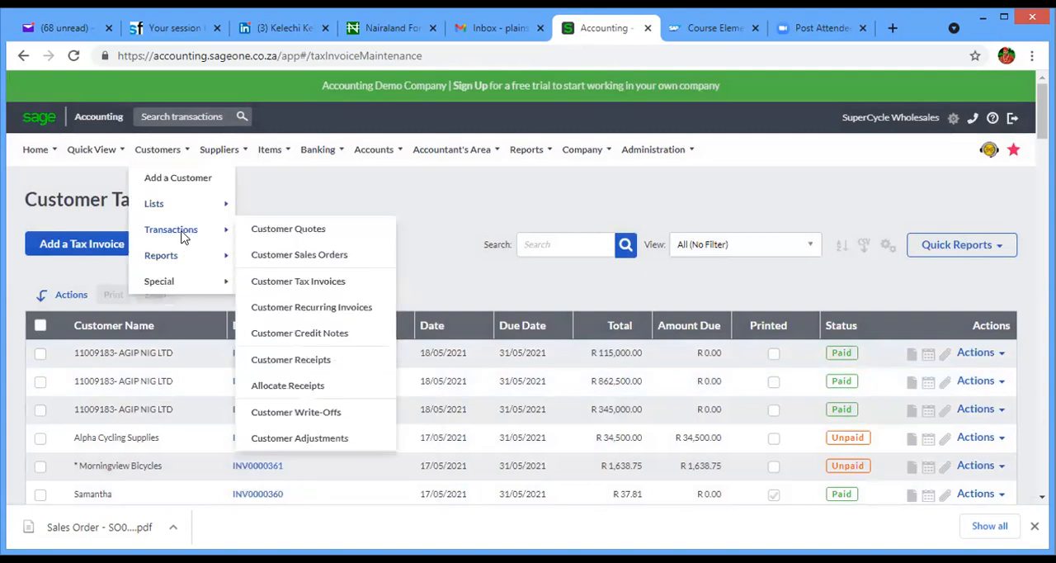
mouse_move(174, 204)
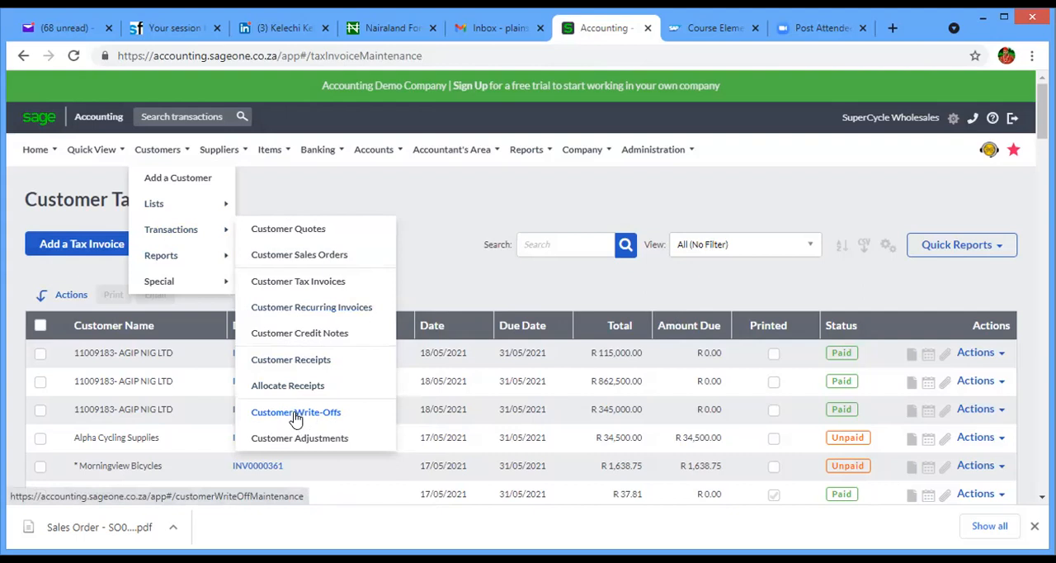
left_click(296, 416)
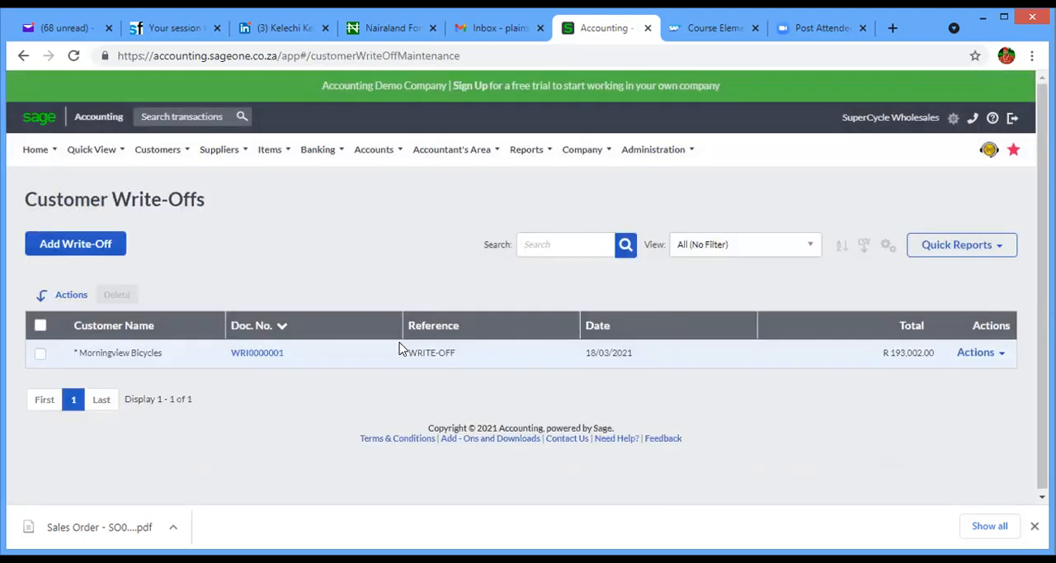
- Start a new write-off for AGIP NIG LTD, then leave it unsaved and return to the customer tax invoices
left_click(99, 244)
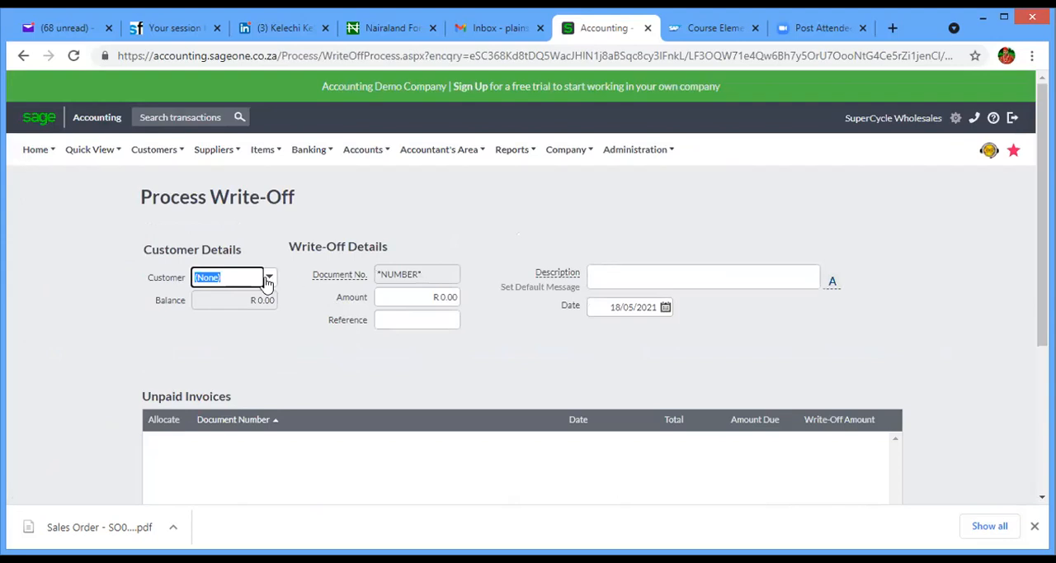
left_click(267, 279)
left_click(259, 347)
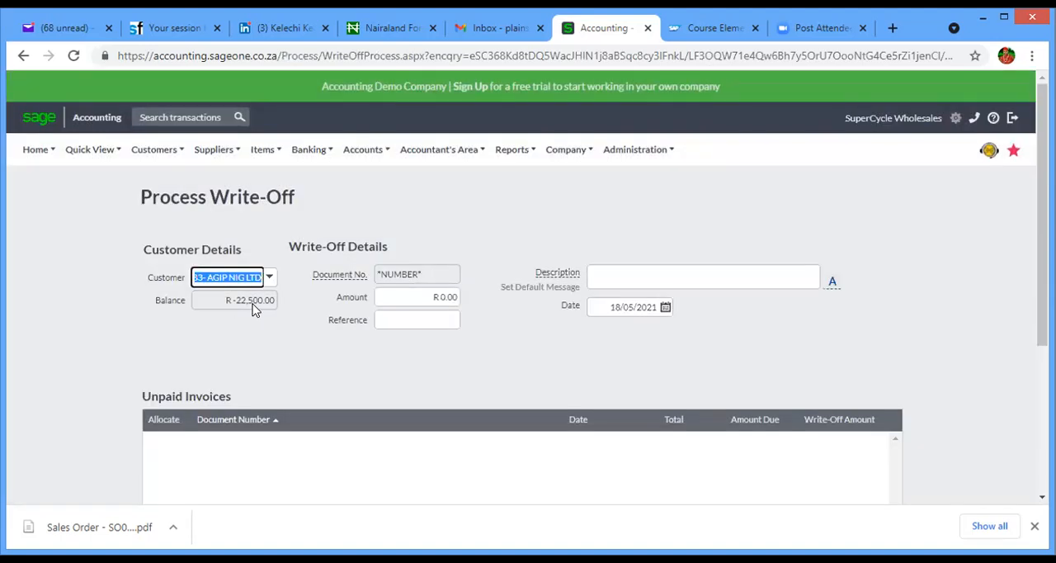
left_click(412, 297)
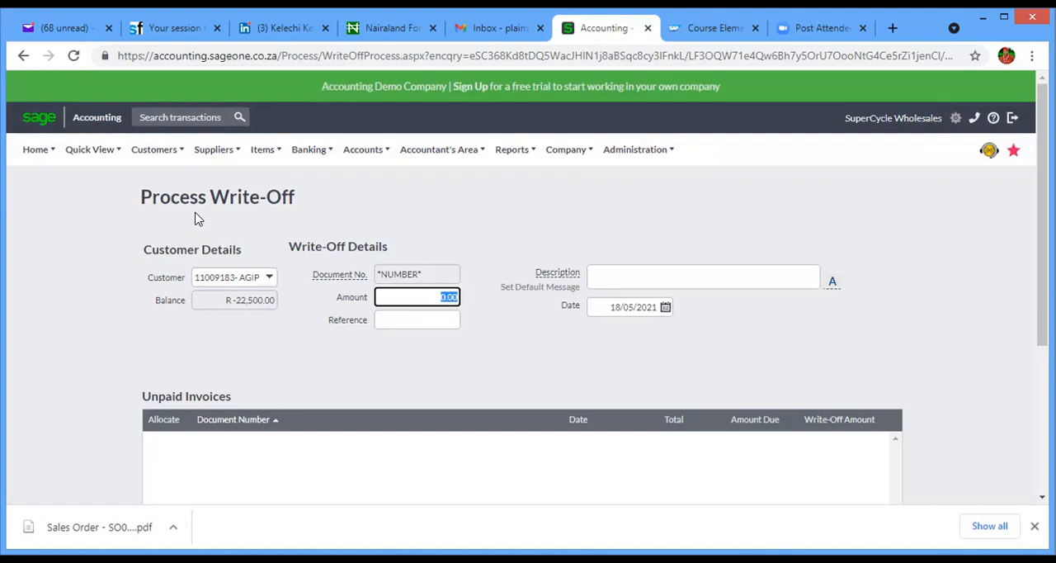
left_click(24, 55)
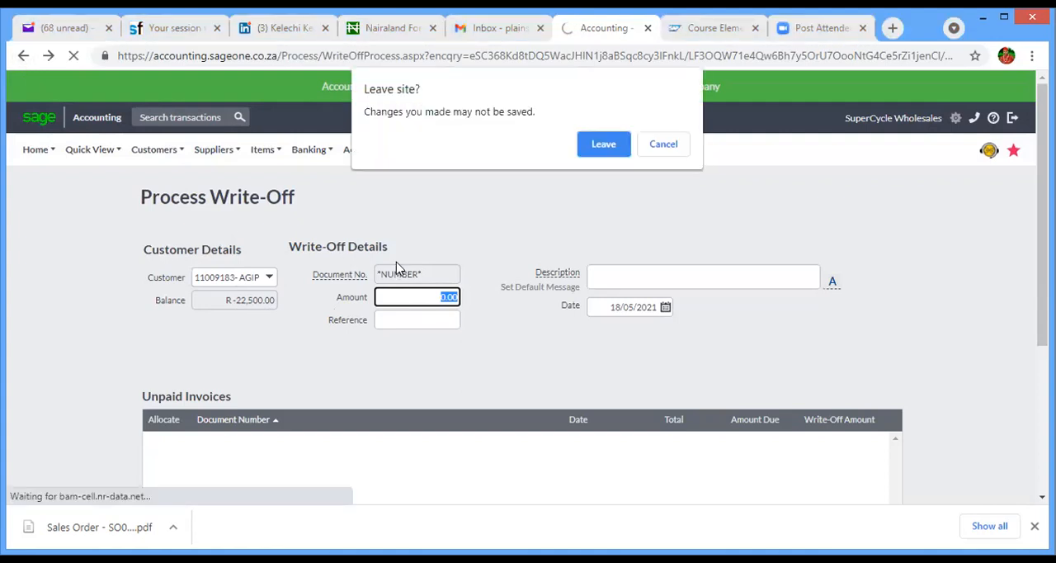
left_click(604, 144)
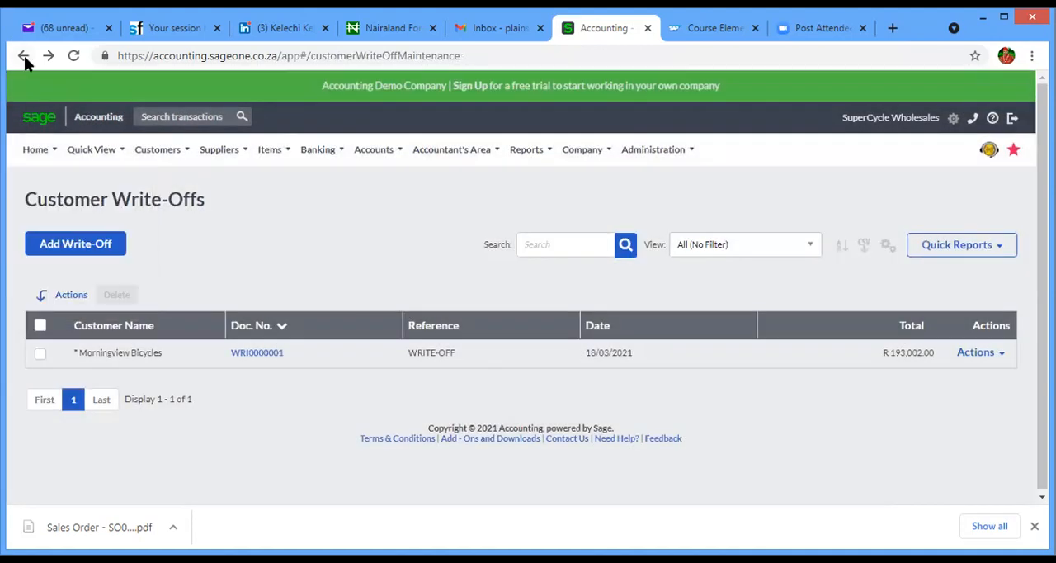
left_click(23, 56)
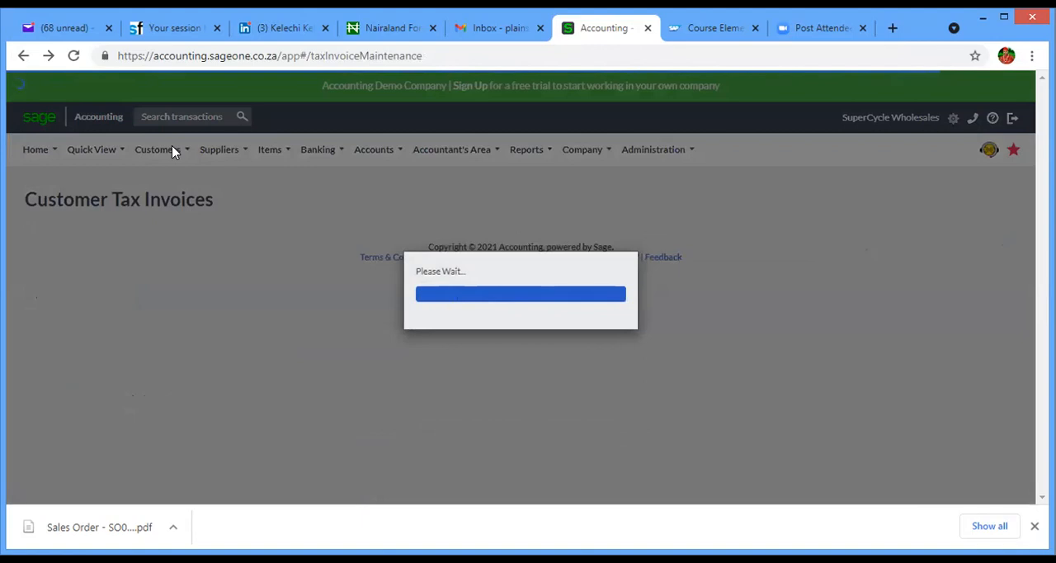
- Open the customer statements report and limit its customer range to AGIP NIG LTD
mouse_move(171, 148)
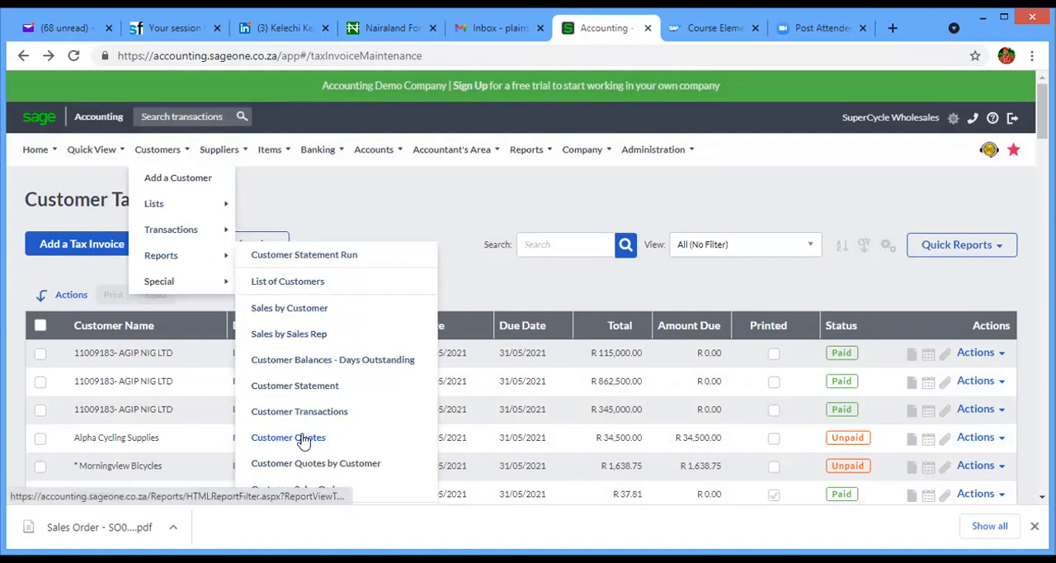
left_click(306, 387)
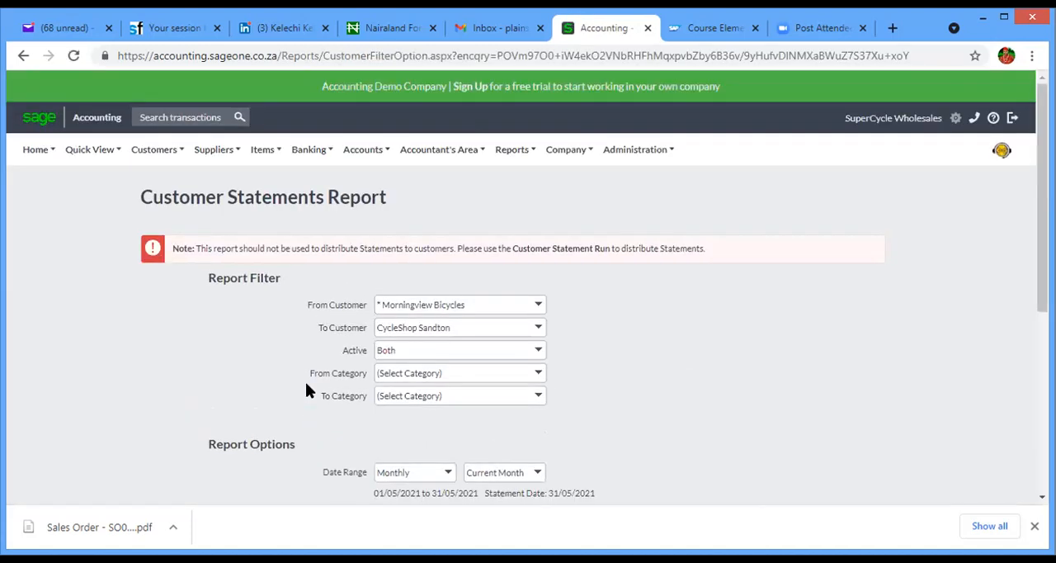
left_click(537, 304)
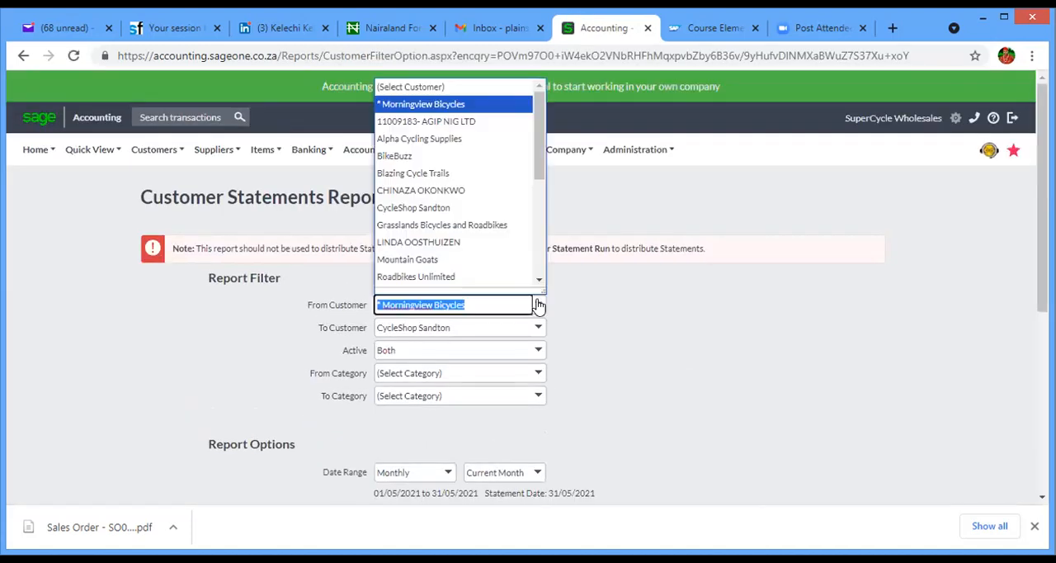
left_click(484, 121)
mouse_move(478, 149)
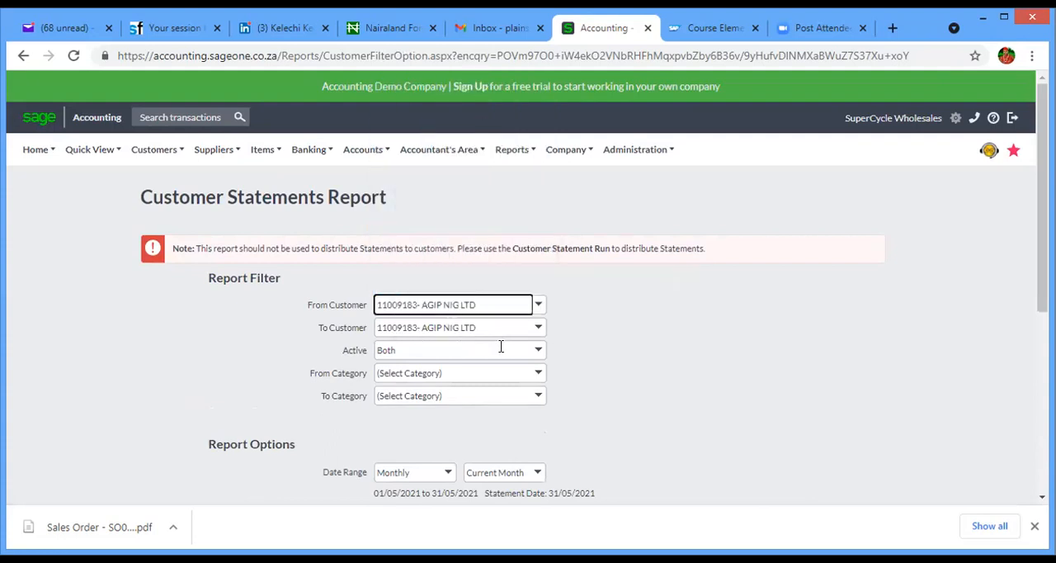
- Review the category and date range choices available for the customer statements report
left_click(537, 376)
left_click(537, 377)
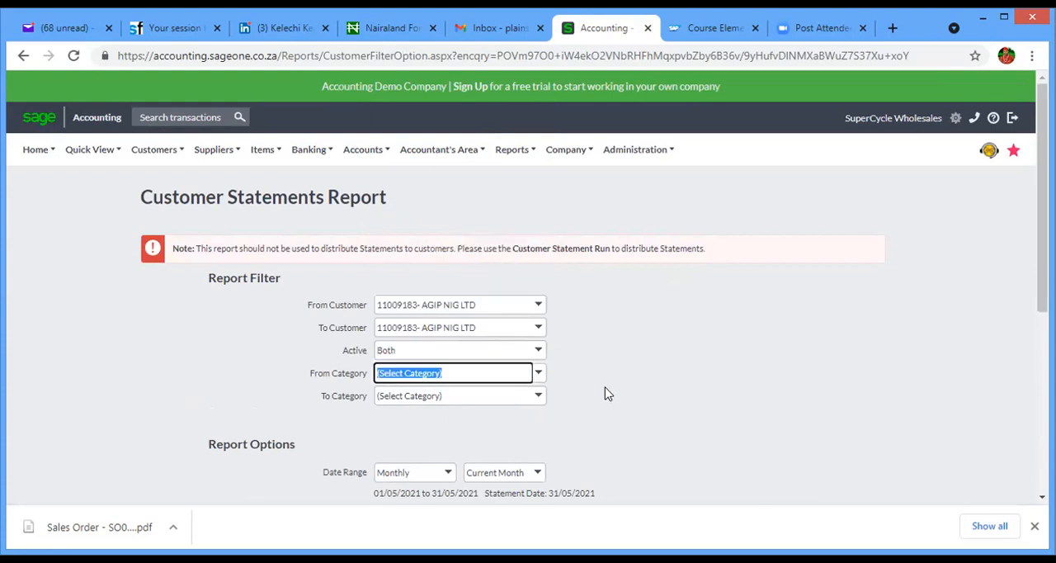
left_click_drag(1041, 206, 1042, 326)
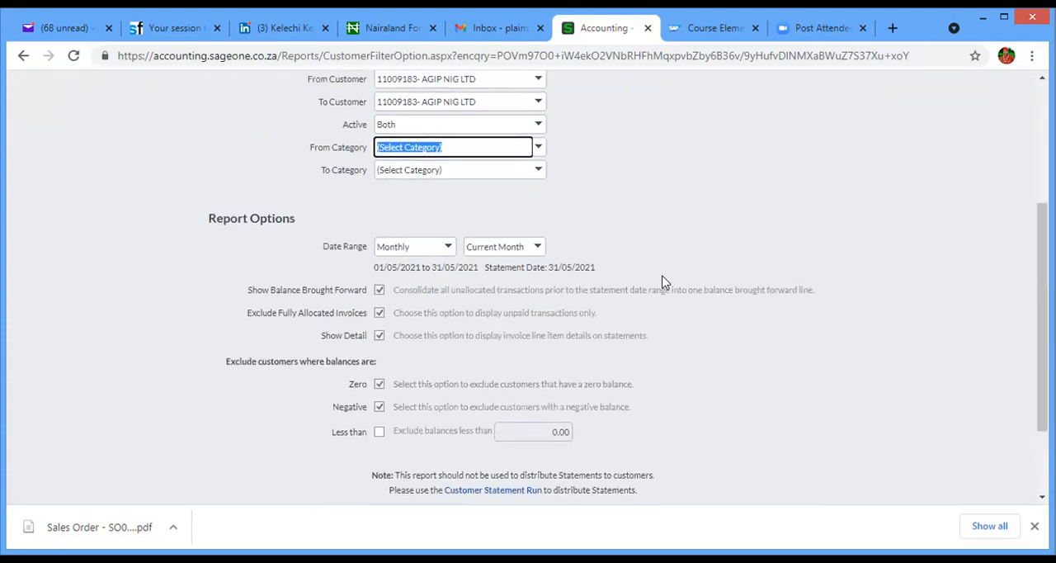
left_click(448, 247)
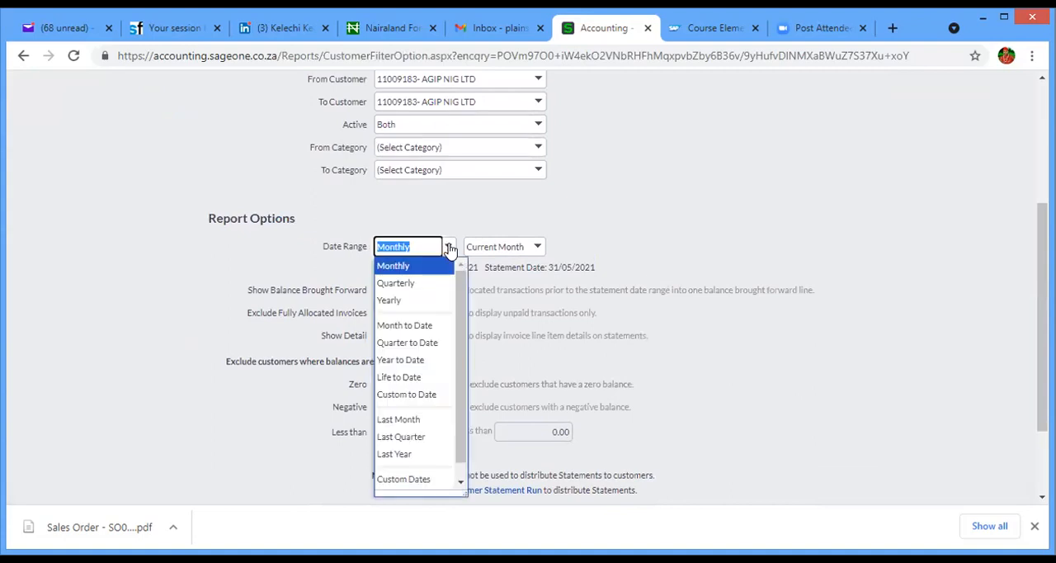
left_click(449, 248)
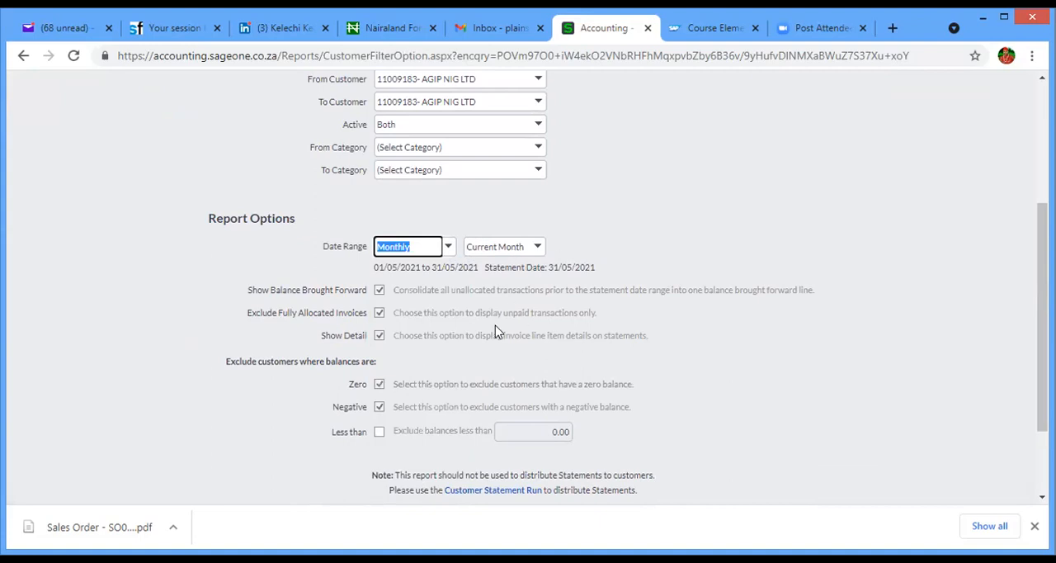
- Clear the exclusions for zero and negative customer balances, then enable both again
left_click(378, 386)
left_click(380, 408)
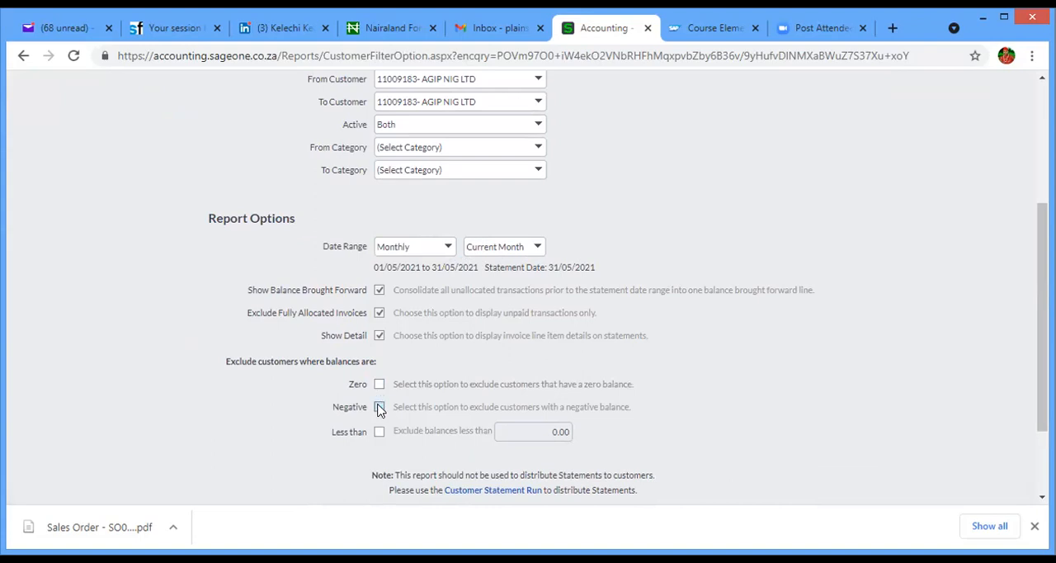
left_click(379, 407)
left_click(378, 385)
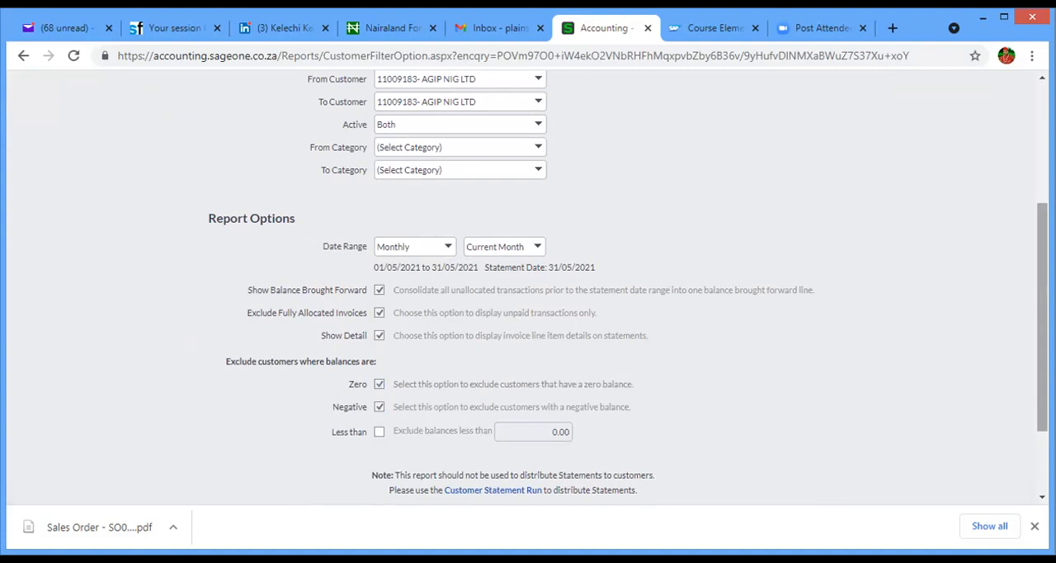
- View AGIP NIG LTD's statement report for the current month, then return to the report options
scroll(1042, 330, "down", 2)
left_click(372, 416)
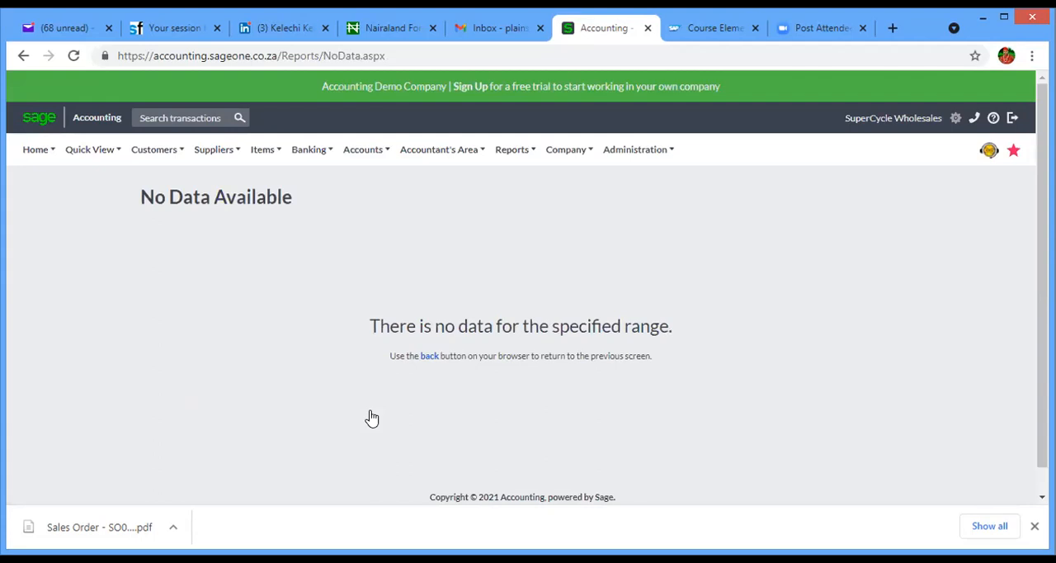
left_click(429, 359)
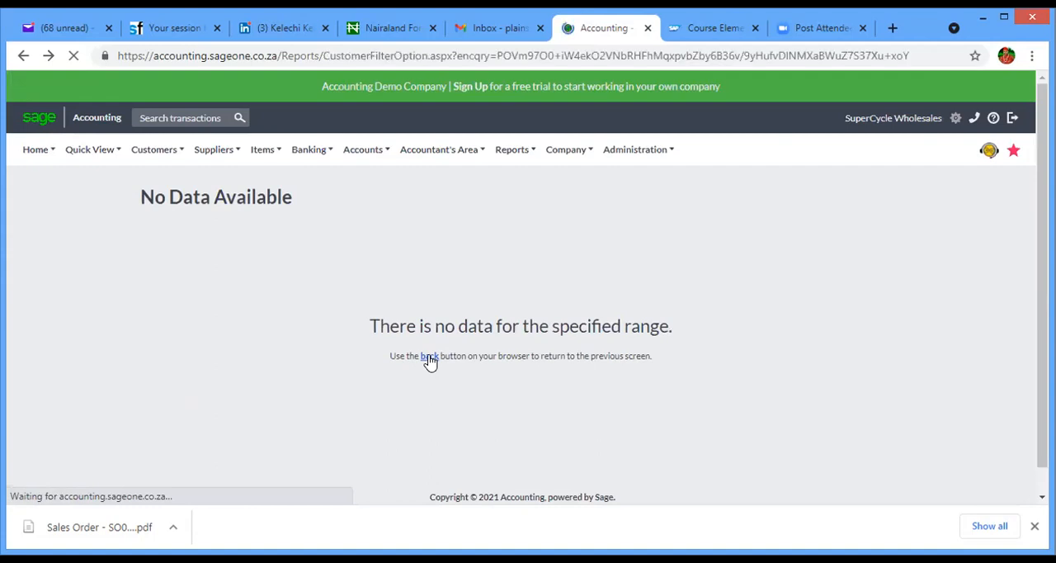
scroll(430, 363, "down", 5)
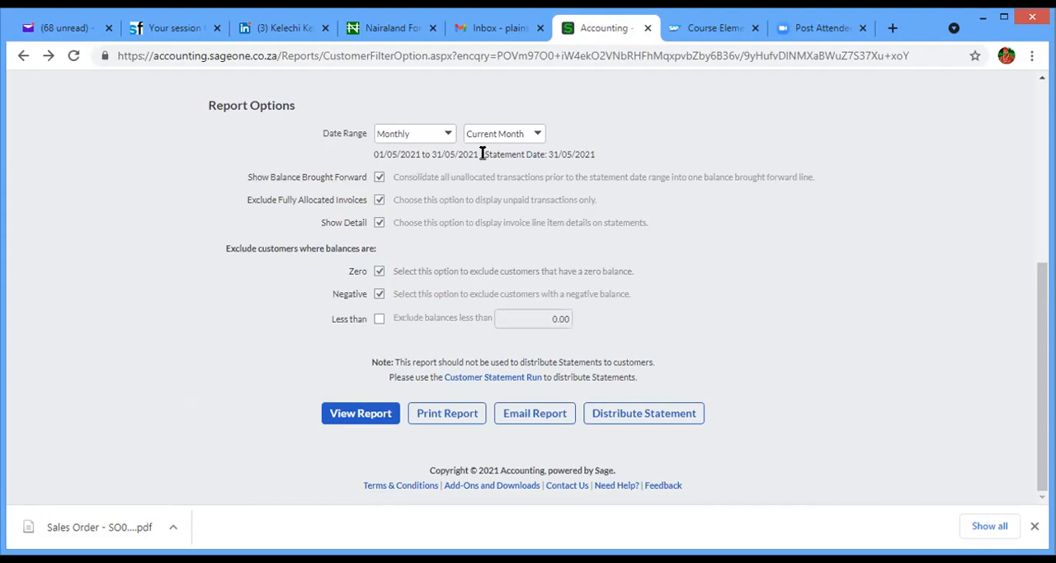
- Clear the zero and negative balance exclusions, then open AGIP NIG LTD's current-month statement report and return to the report options
left_click(537, 134)
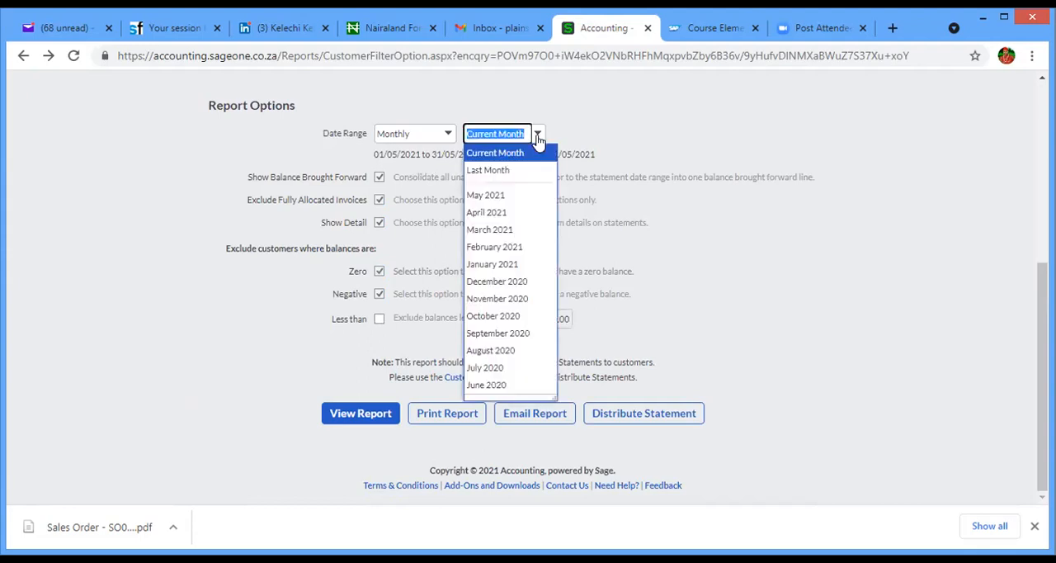
left_click(537, 136)
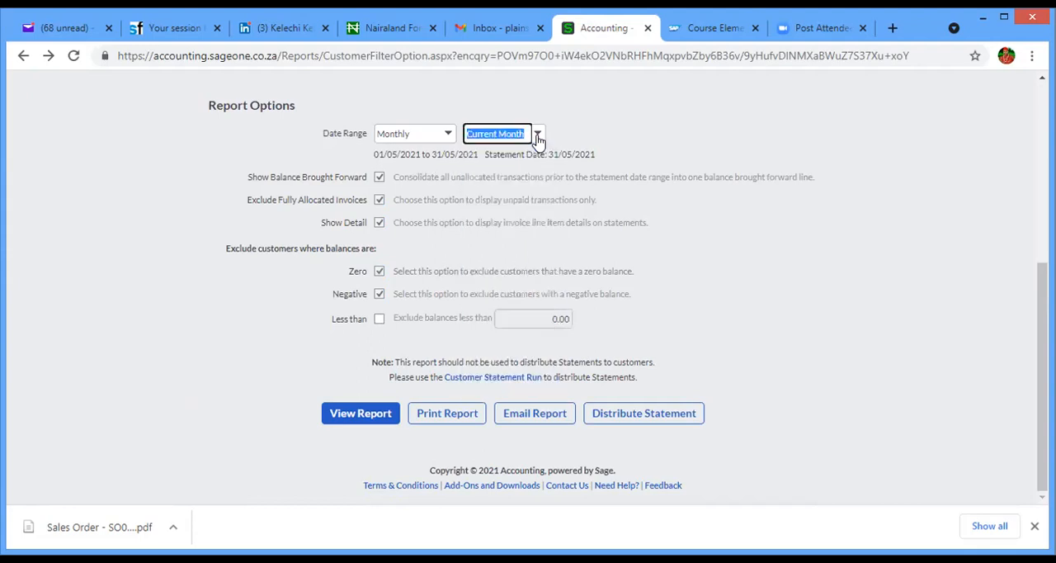
left_click(379, 271)
left_click(378, 294)
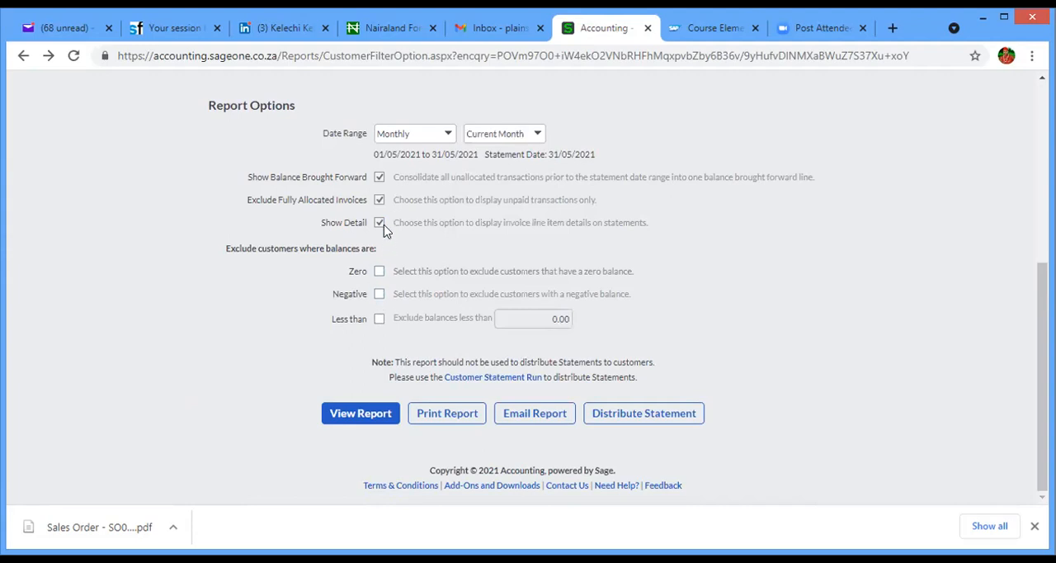
left_click(370, 419)
left_click(373, 419)
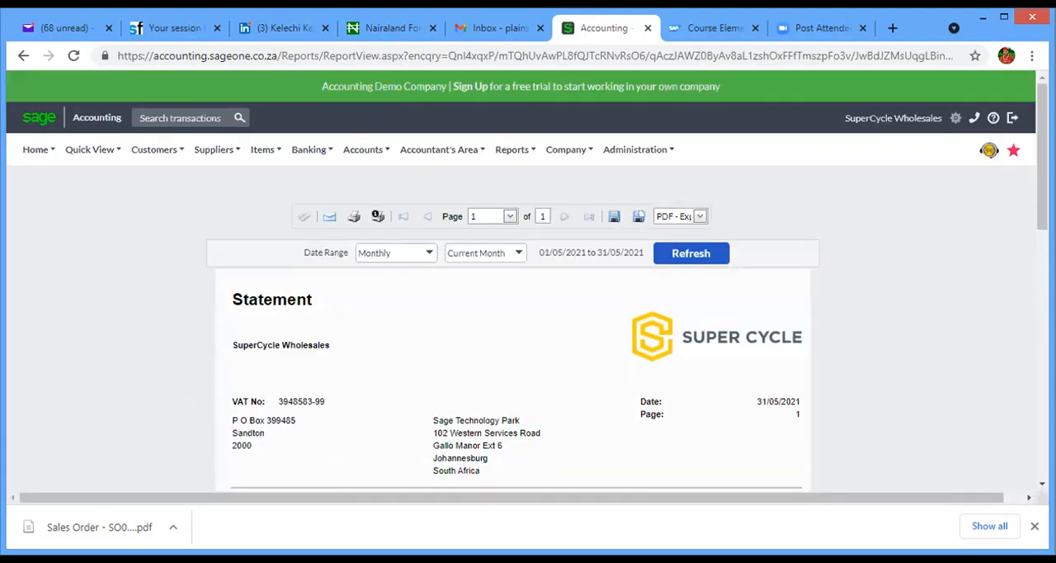
left_click(24, 55)
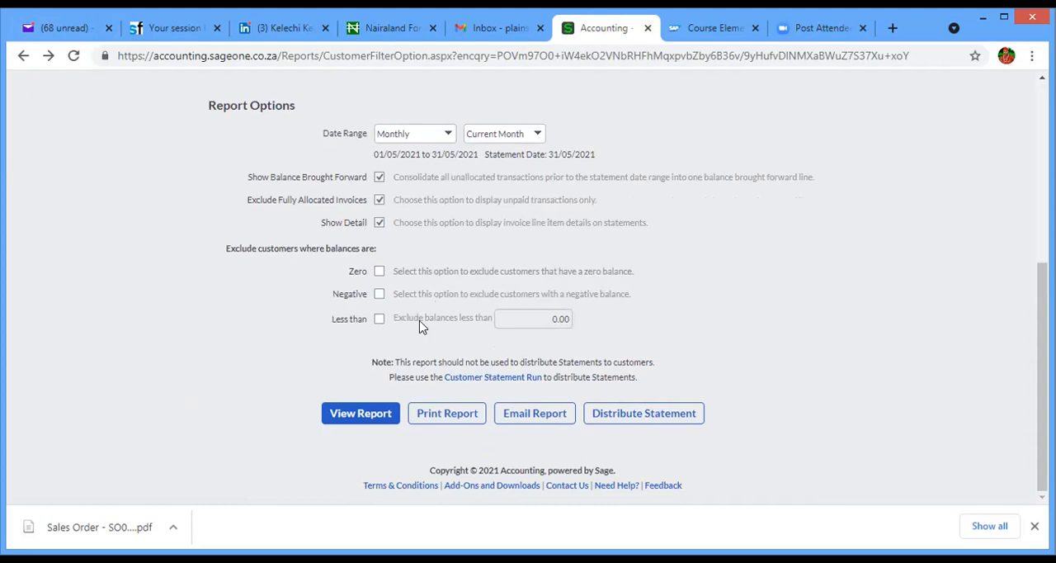
- Reopen AGIP NIG LTD's statement report, examine its transactions, ageing and amounts due and paid, then return to the report options
left_click(363, 423)
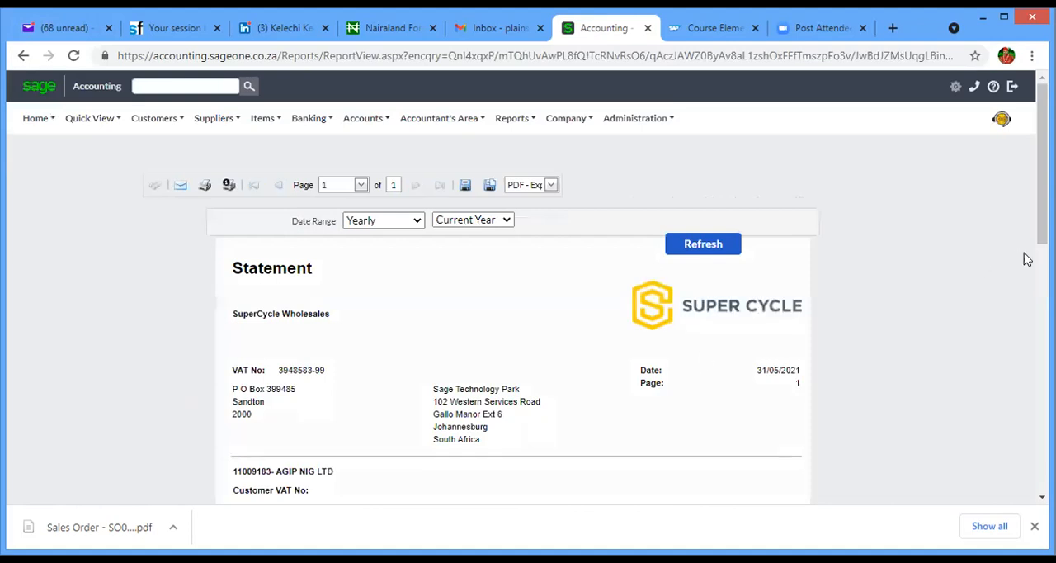
scroll(1026, 259, "down", 3)
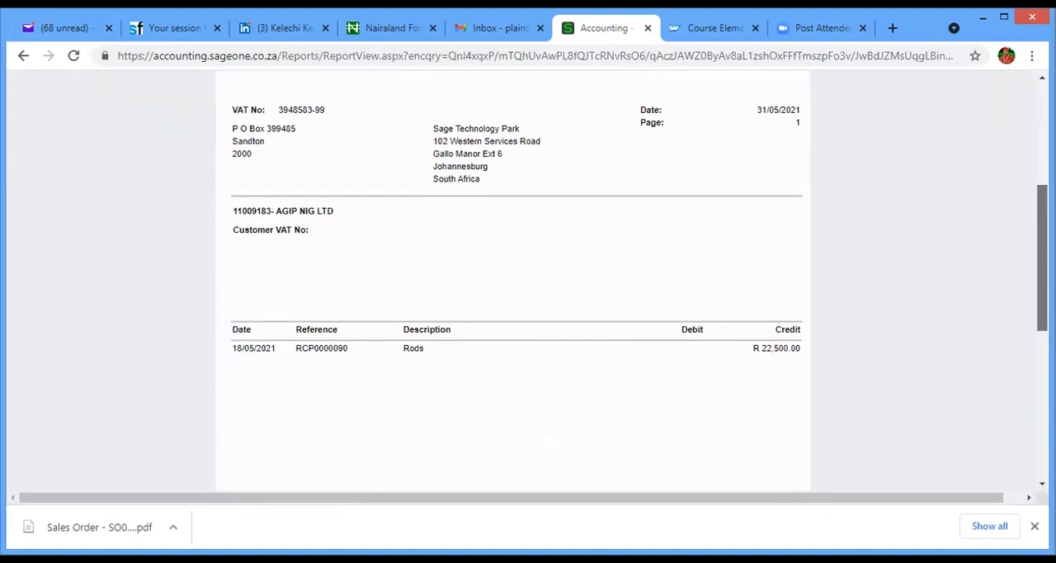
scroll(528, 281, "down", 4)
scroll(528, 280, "up", 2)
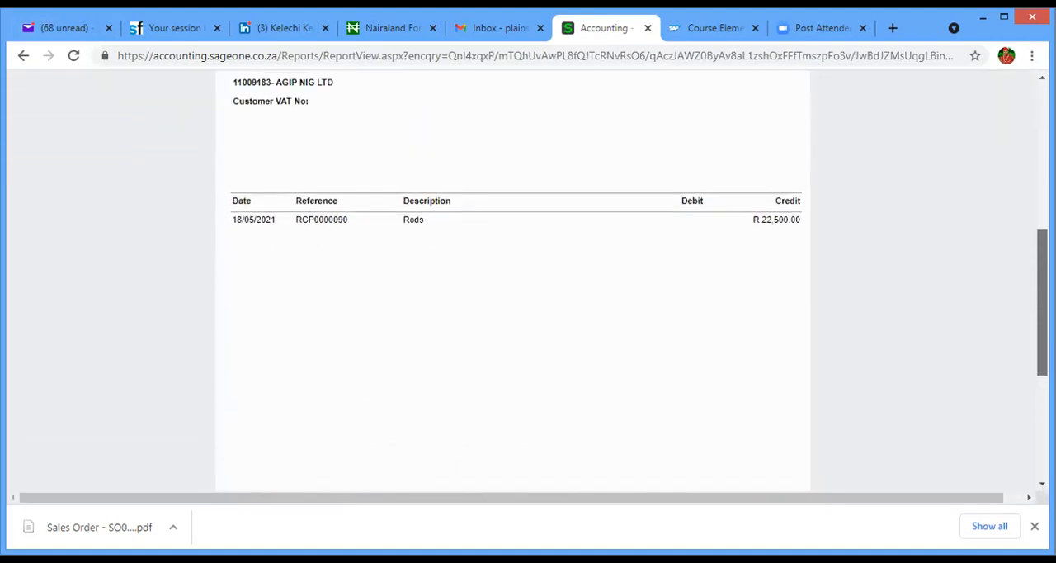
scroll(1018, 314, "up", 2)
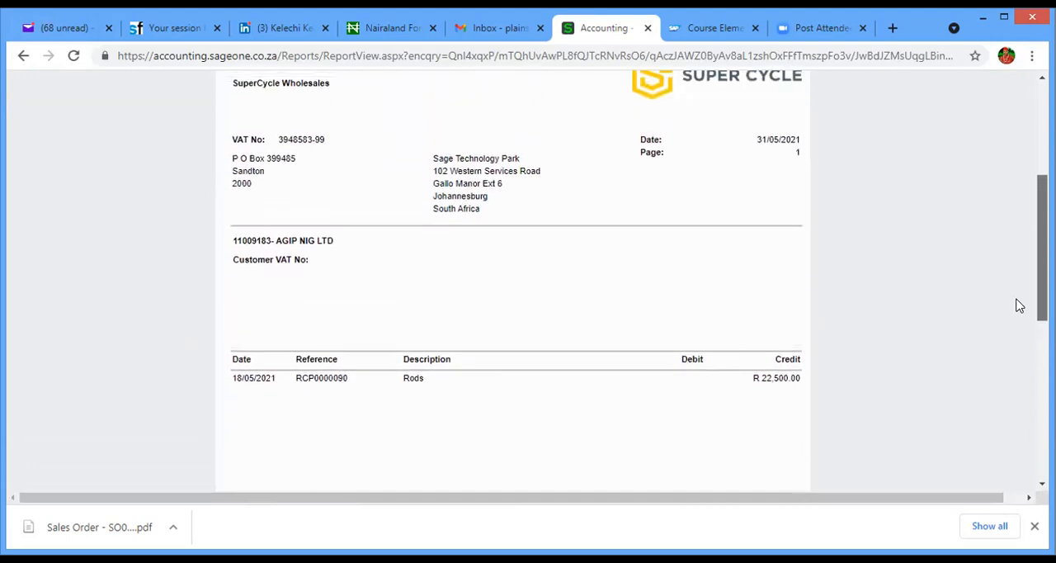
scroll(1019, 305, "down", 3)
scroll(1020, 306, "down", 3)
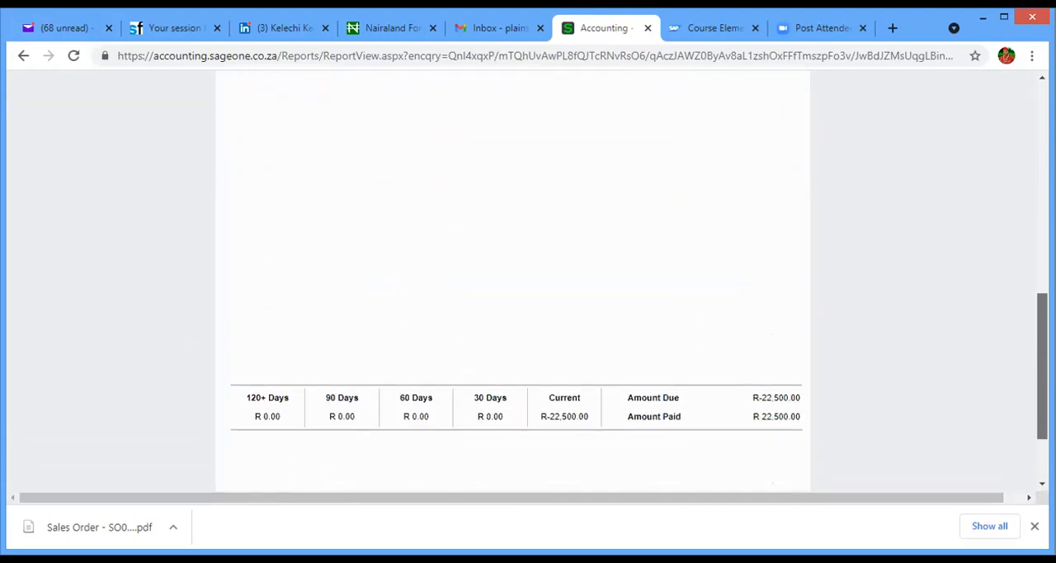
scroll(1021, 306, "up", 4)
scroll(1002, 255, "up", 3)
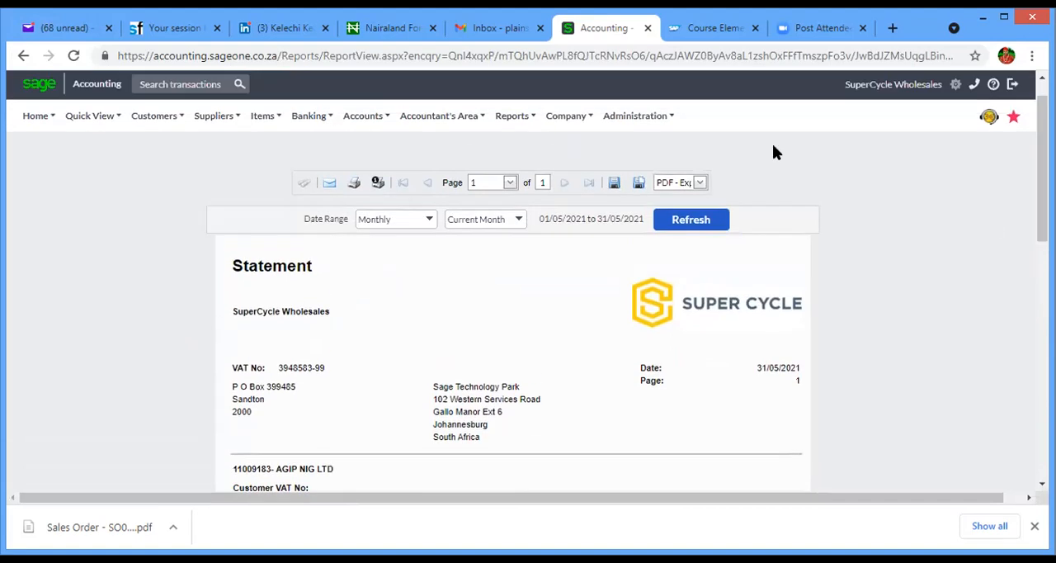
left_click(24, 55)
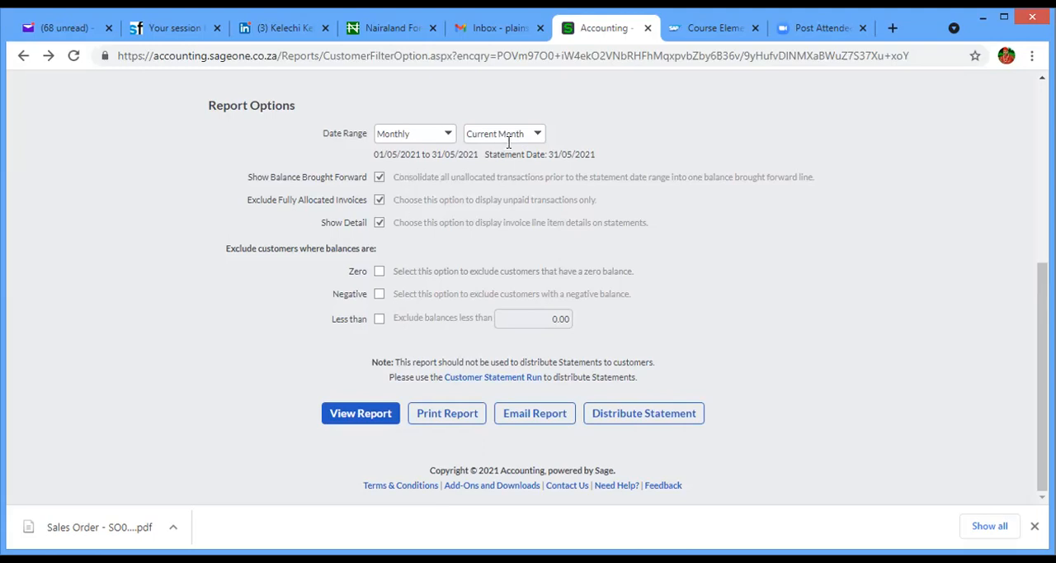
- Try to view the statement report with negative-balance customers excluded, then clear that exclusion again
left_click(379, 295)
left_click(365, 414)
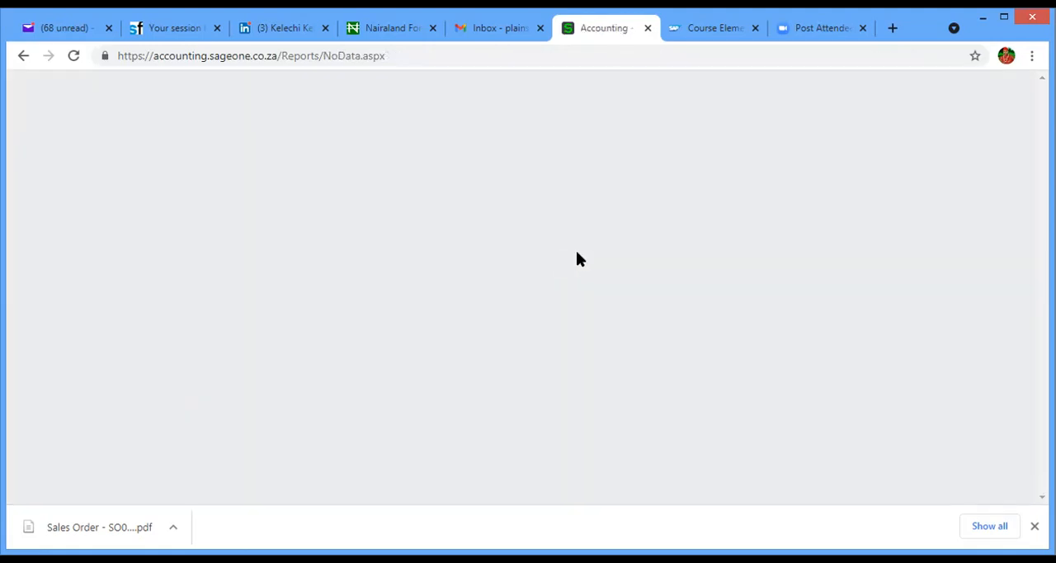
left_click(21, 57)
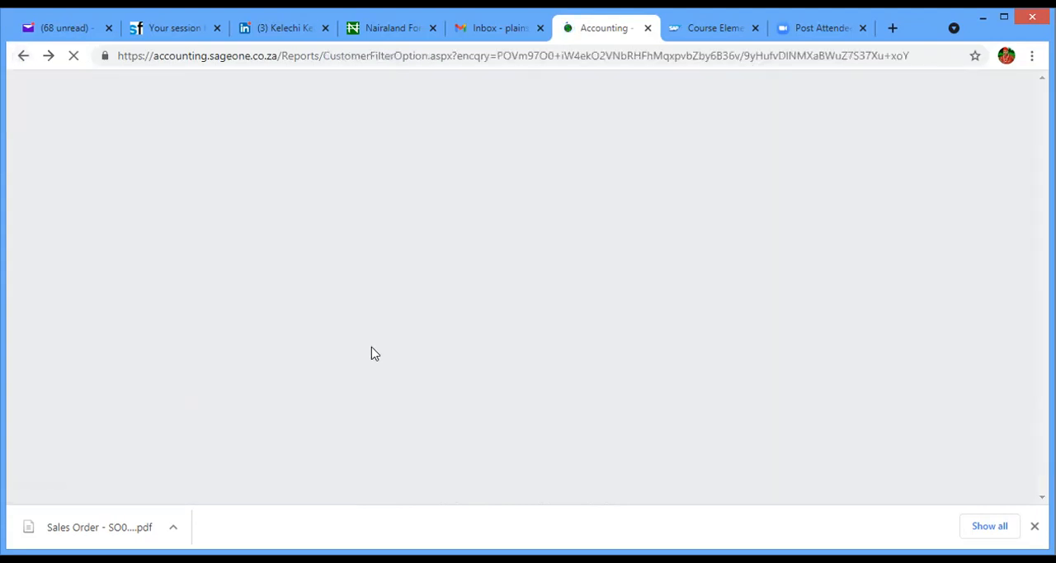
left_click(379, 294)
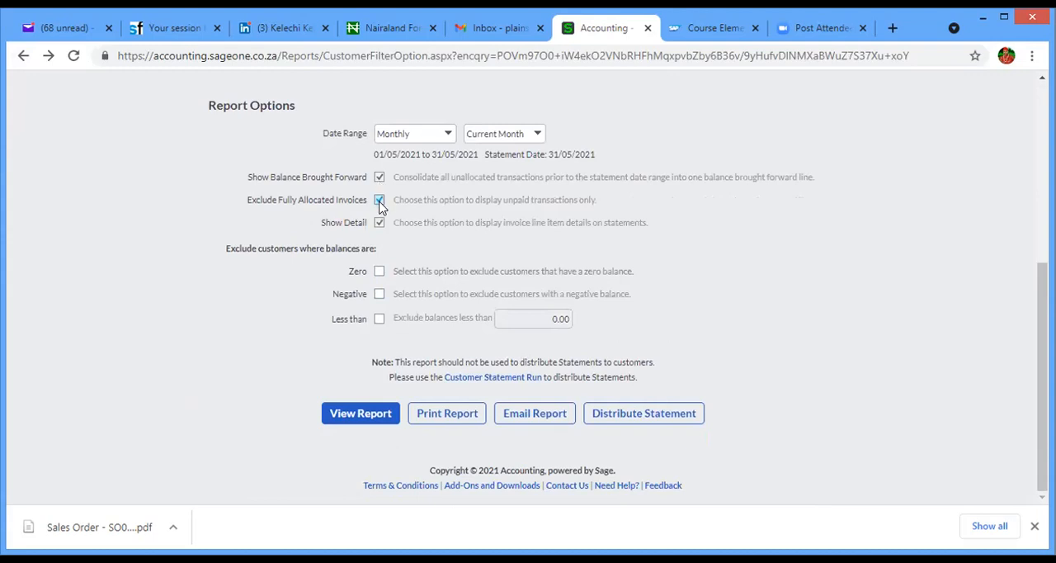
- Clear the options for excluding fully allocated invoices and showing line detail, then view AGIP NIG LTD's full statement
left_click(379, 223)
left_click(358, 413)
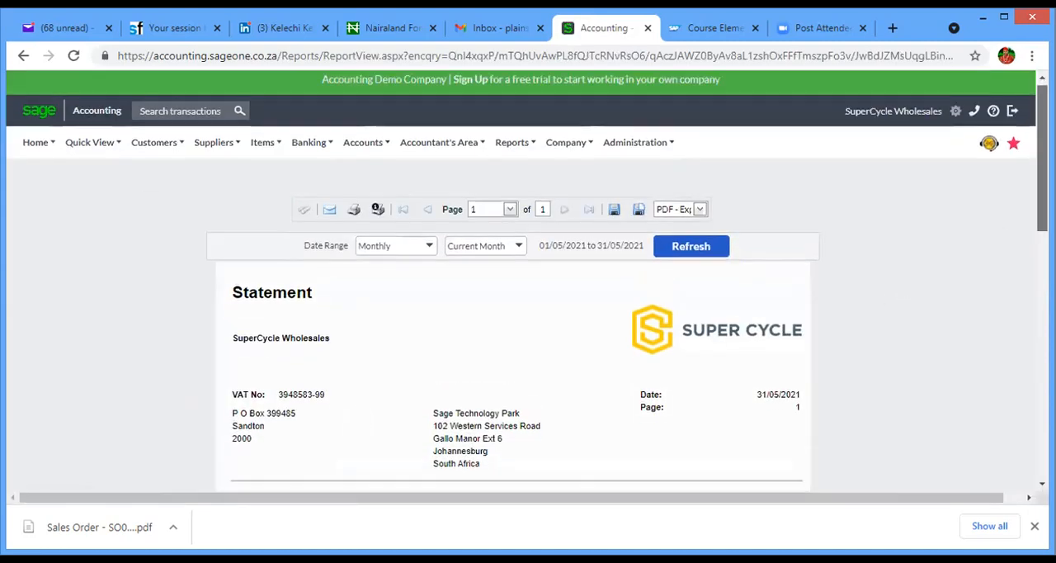
scroll(1029, 344, "down", 4)
scroll(1029, 346, "up", 1)
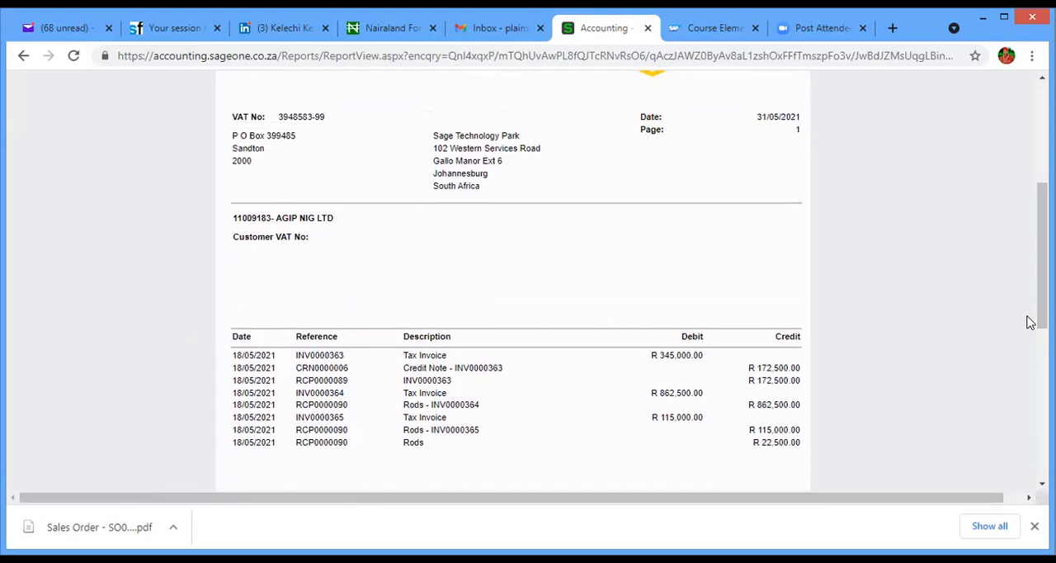
scroll(1002, 497, "down", 4)
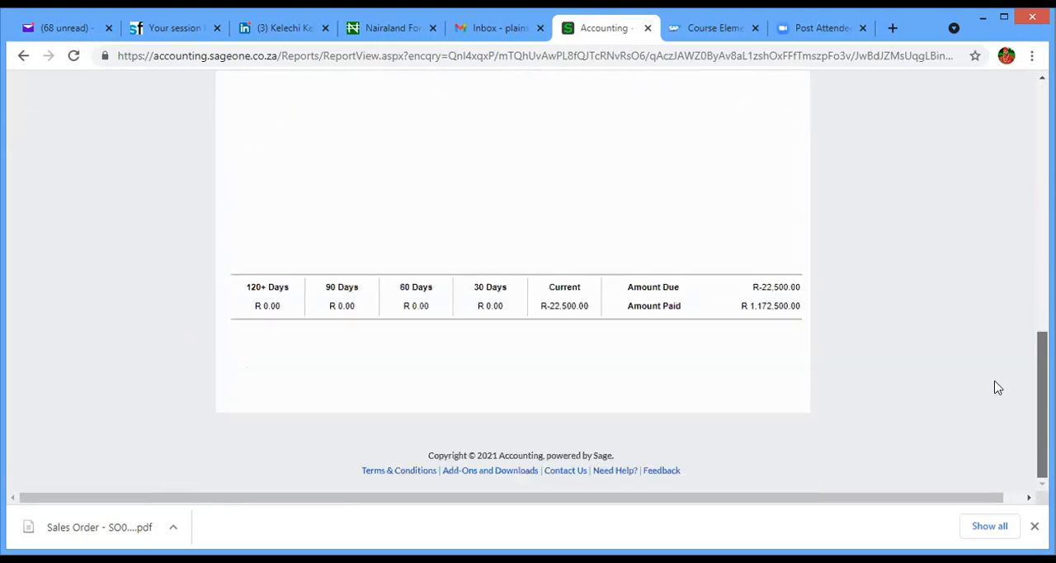
scroll(1020, 231, "up", 7)
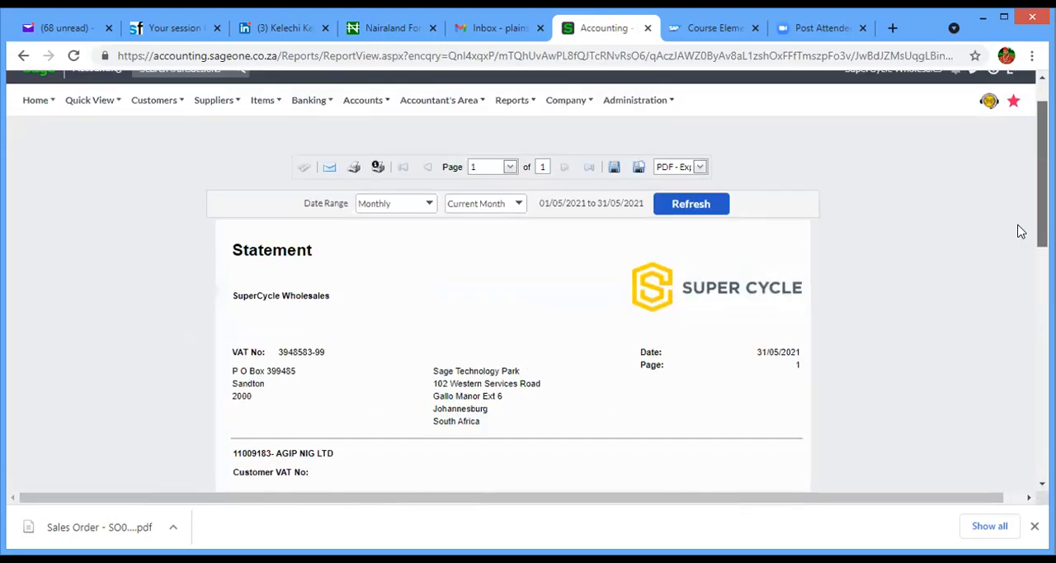
- Open the email form for the customer statements report, then leave it for the list of customers
left_click(331, 169)
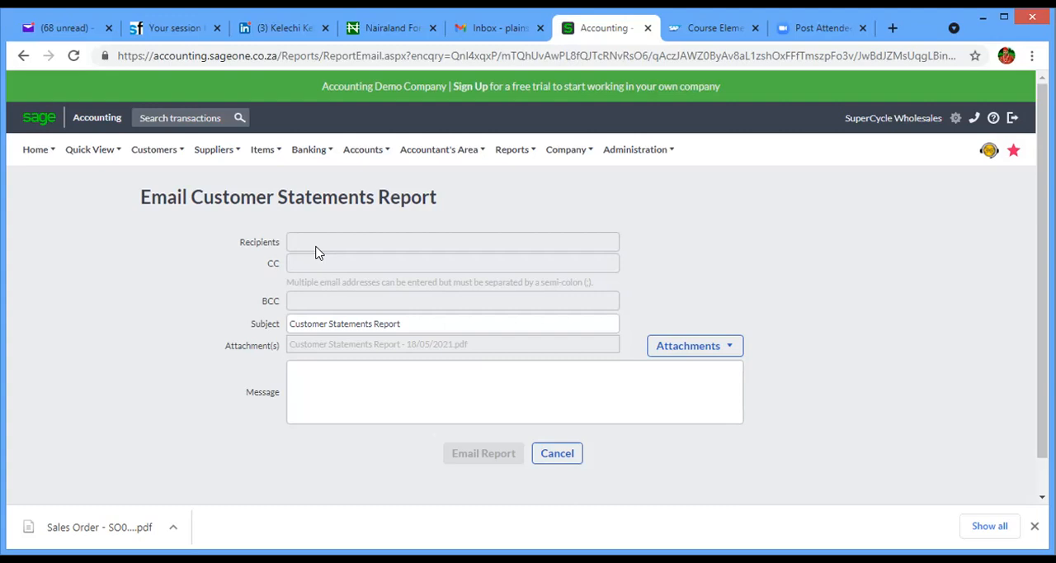
left_click(156, 149)
mouse_move(165, 196)
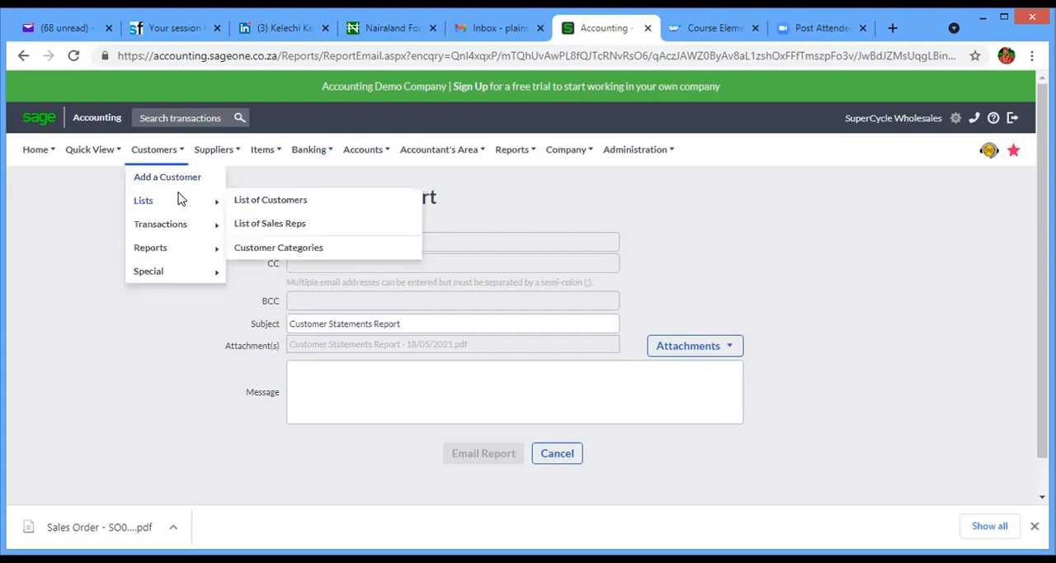
left_click(248, 205)
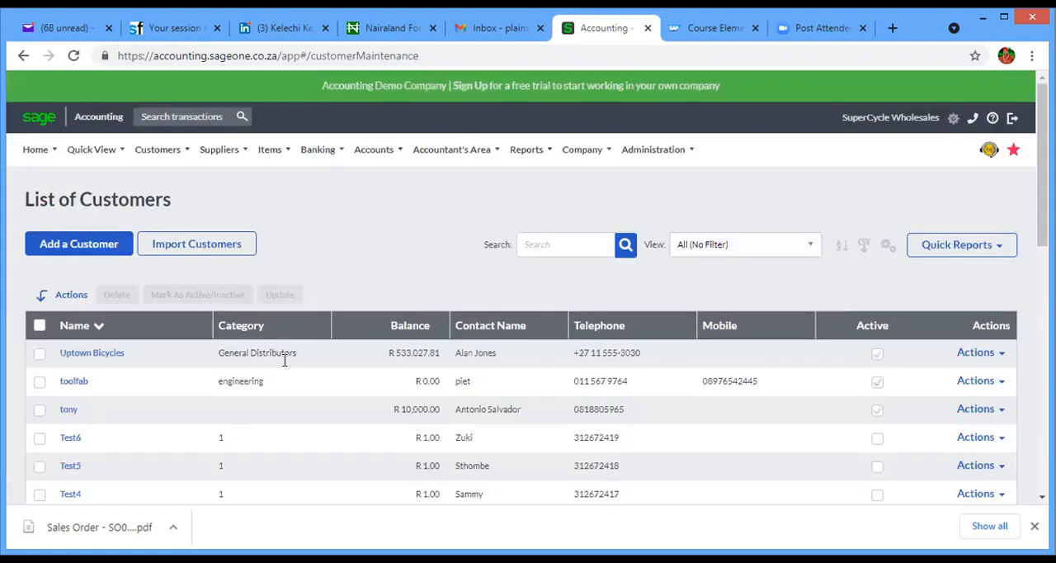
mouse_move(156, 151)
mouse_move(181, 206)
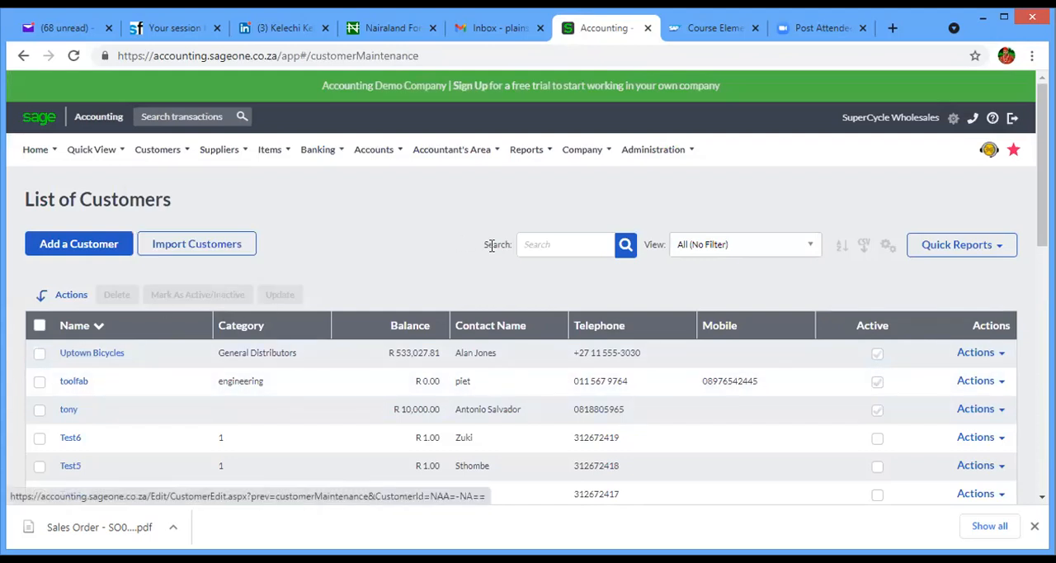
left_click(539, 243)
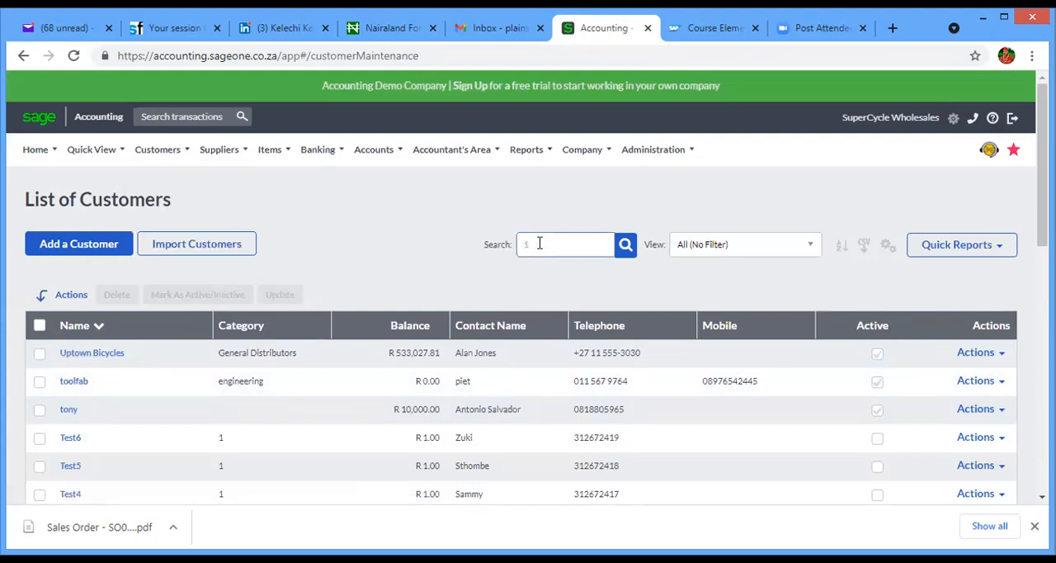
type("1")
key("Return")
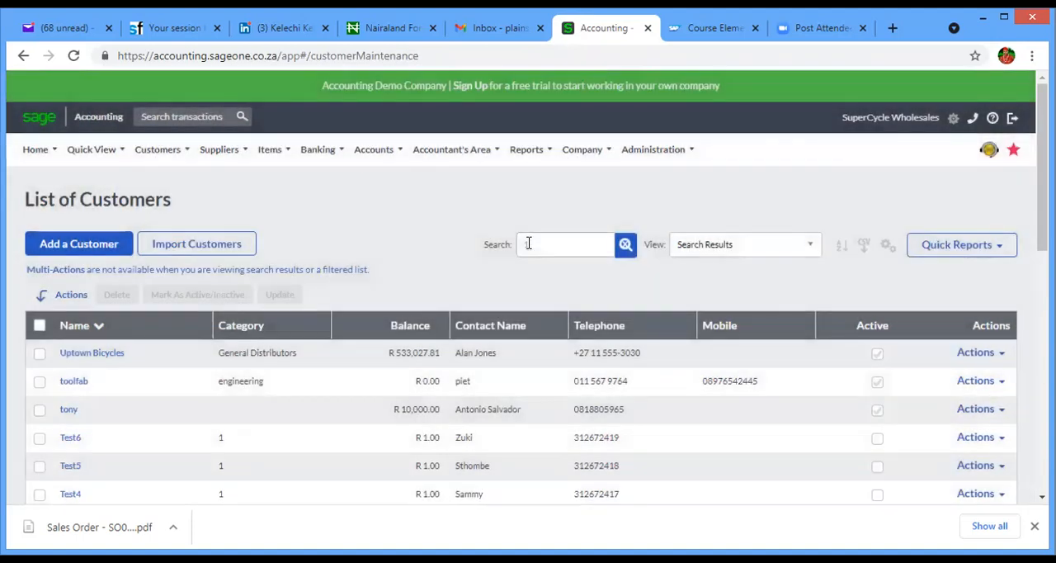
left_click(624, 245)
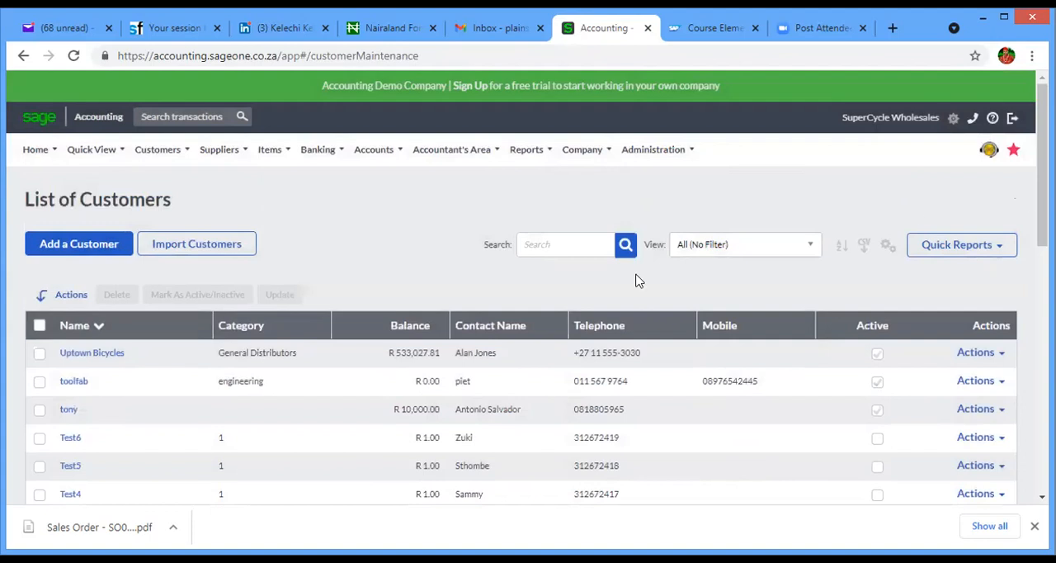
- Search the customer list for "agip" and open the AGIP NIG LTD record to examine its details
left_click(565, 244)
type("agip")
left_click(625, 245)
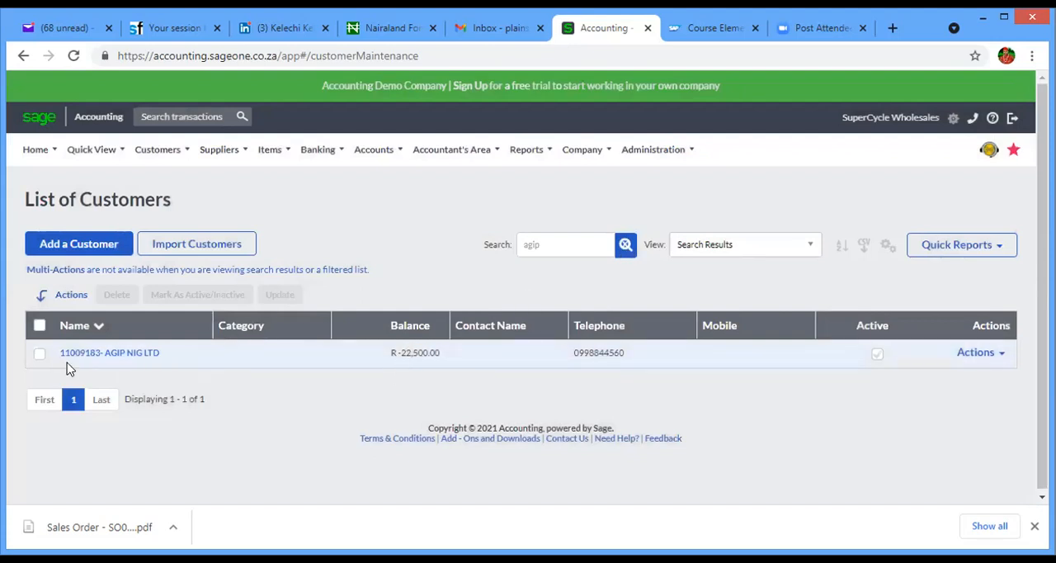
left_click(88, 353)
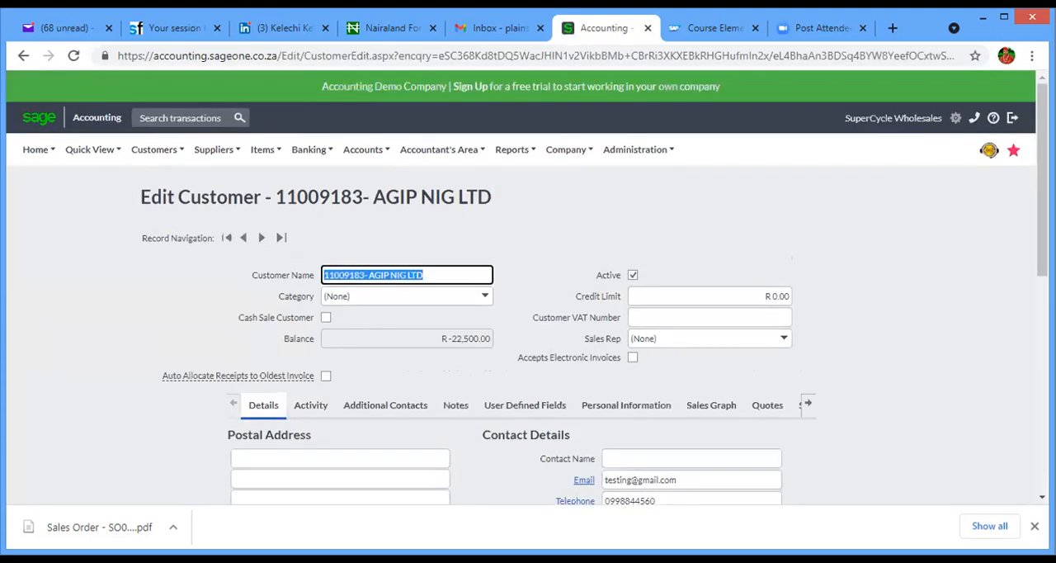
scroll(629, 314, "down", 2)
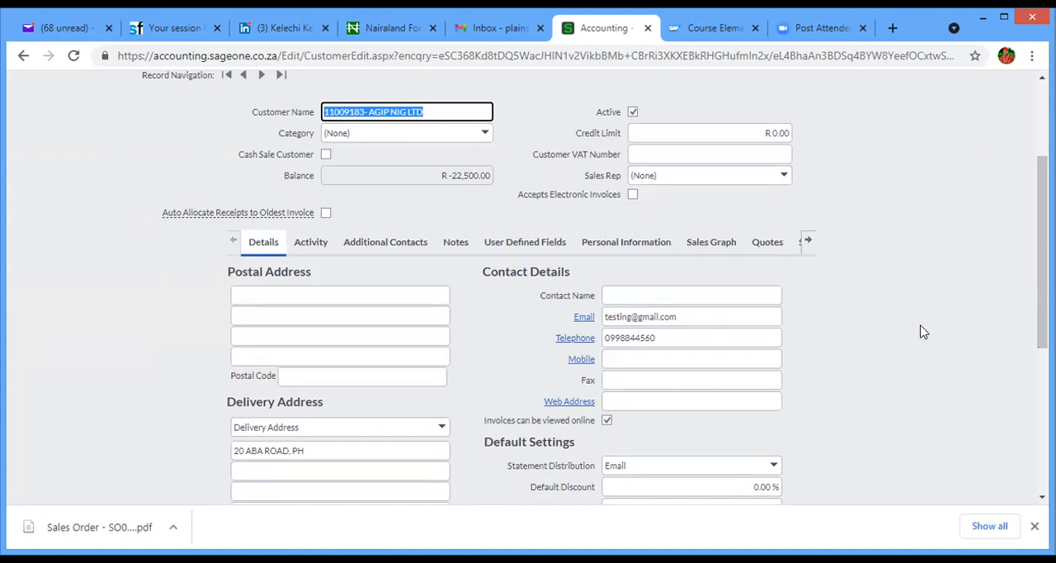
scroll(1042, 264, "up", 2)
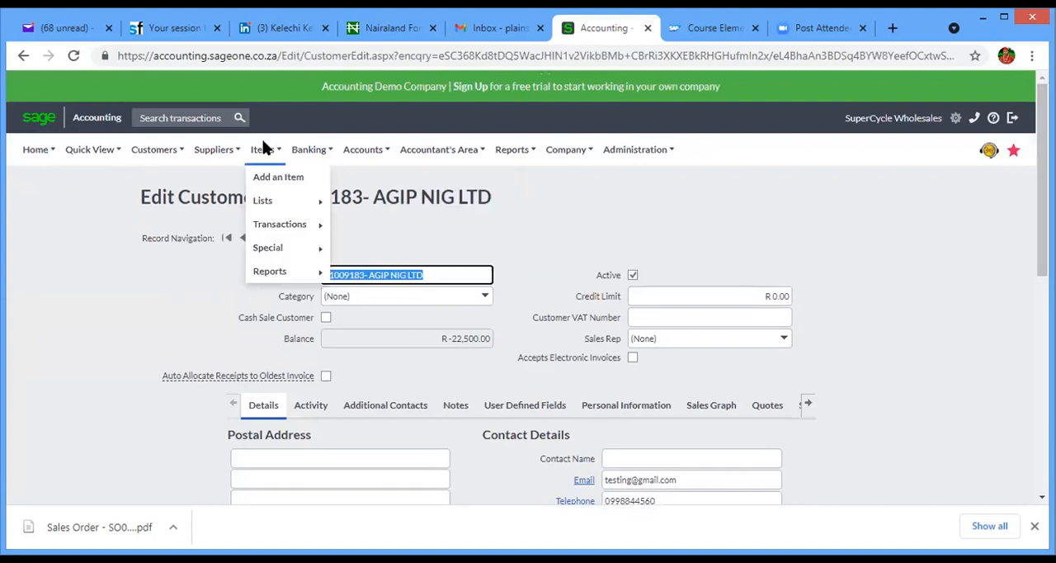
mouse_move(161, 152)
mouse_move(177, 249)
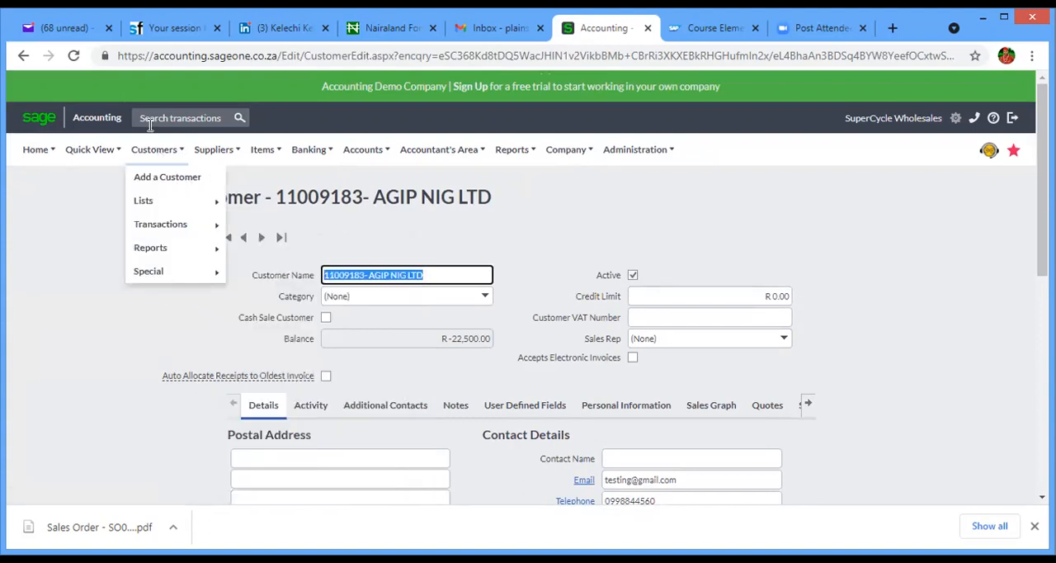
mouse_move(163, 274)
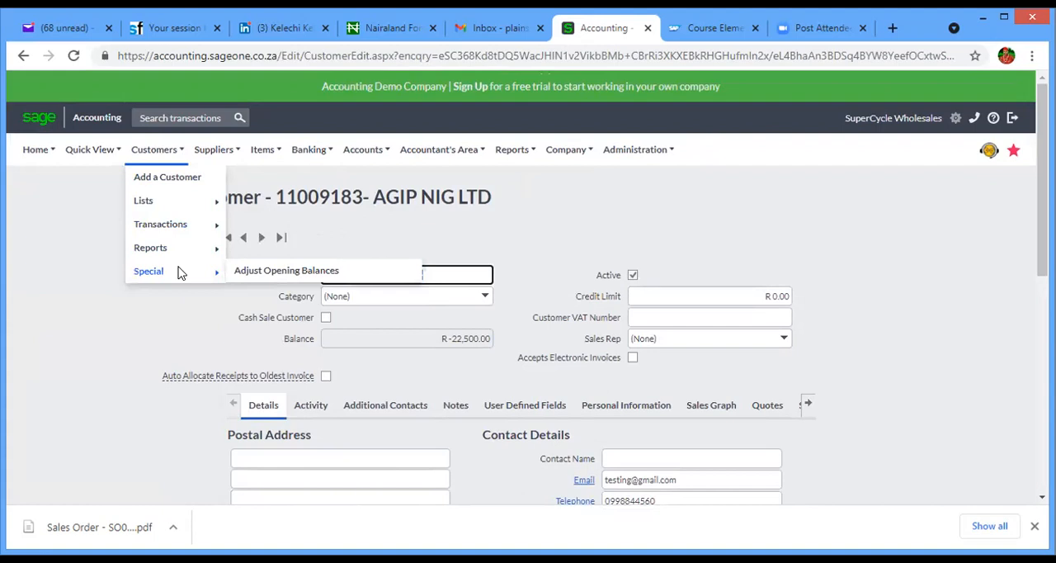
mouse_move(104, 157)
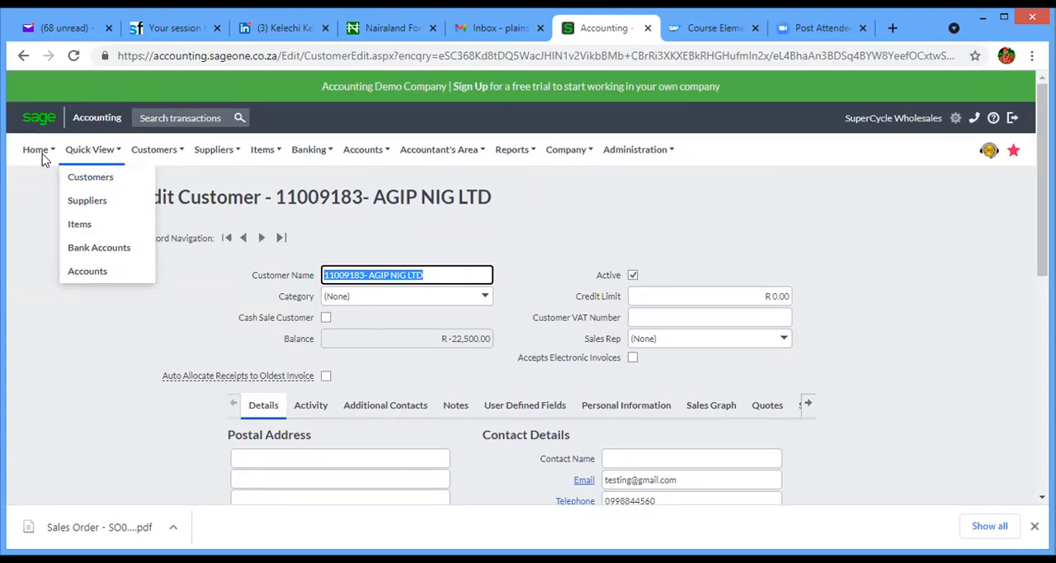
mouse_move(43, 151)
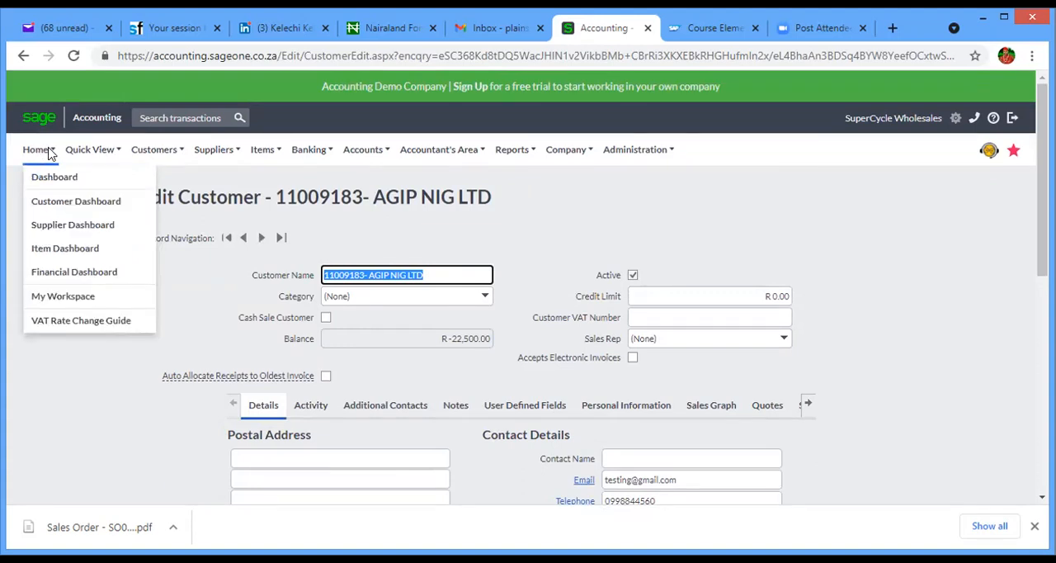
- Review the balances, sales and reports on the Customer Dashboard, and open the Customer Transactions report from it
left_click(66, 207)
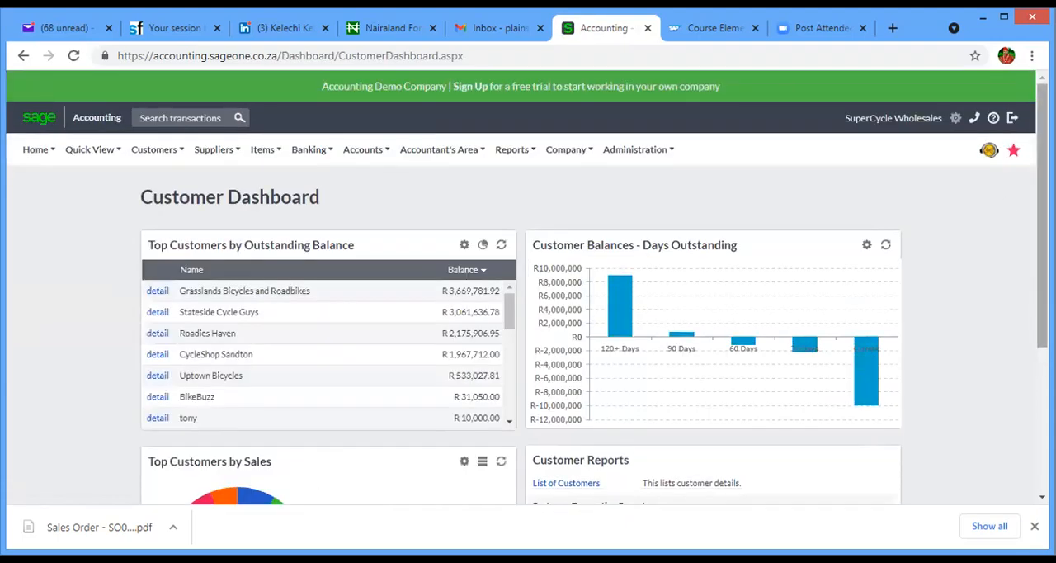
scroll(528, 289, "down", 3)
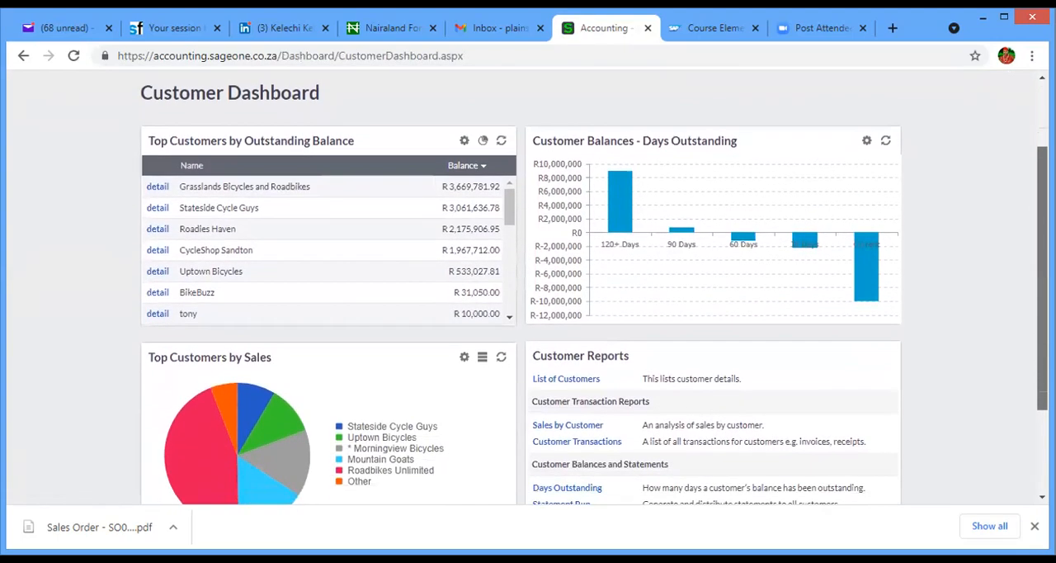
scroll(636, 299, "down", 2)
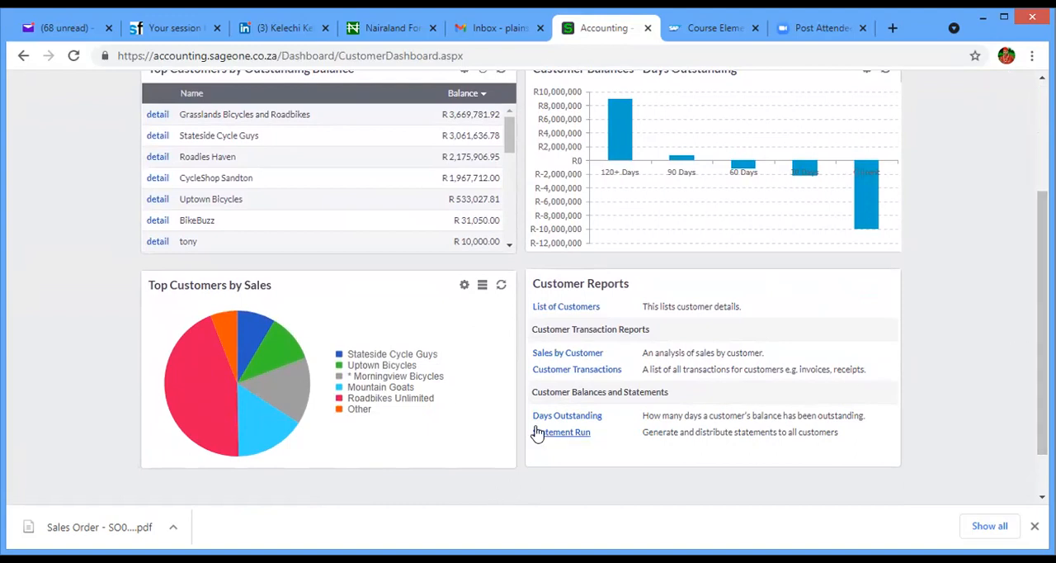
left_click(569, 372)
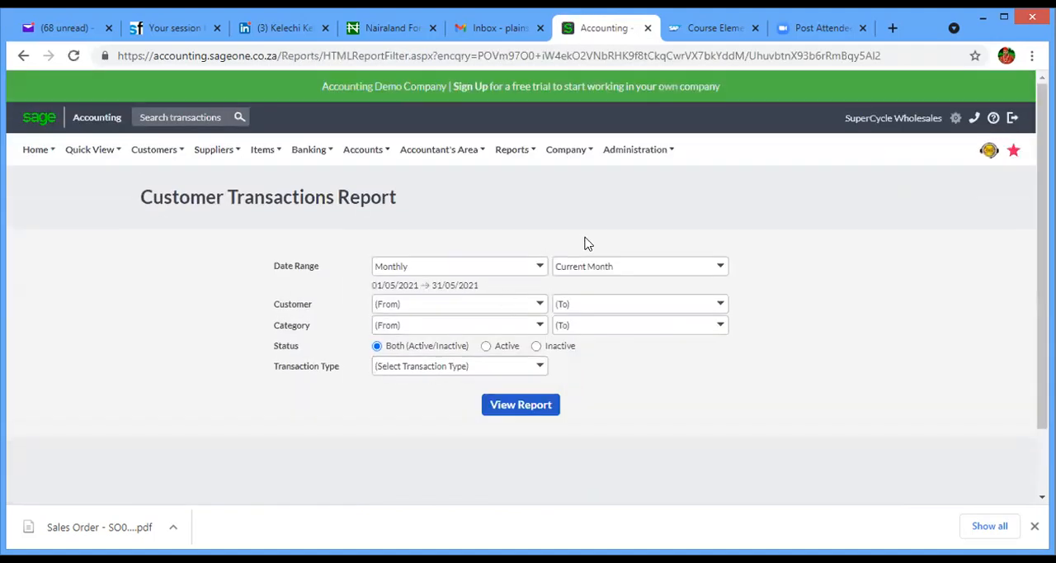
- Limit the Customer Transactions Report to AGIP NIG LTD and view the customer's listed transactions
left_click(488, 304)
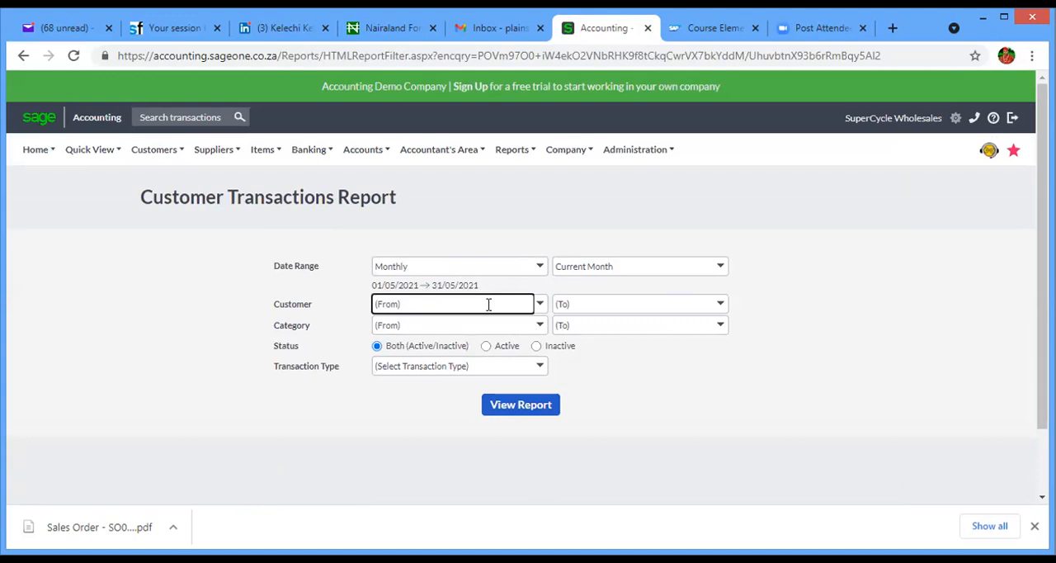
key("BackSpace")
key("BackSpace")
key("BackSpace")
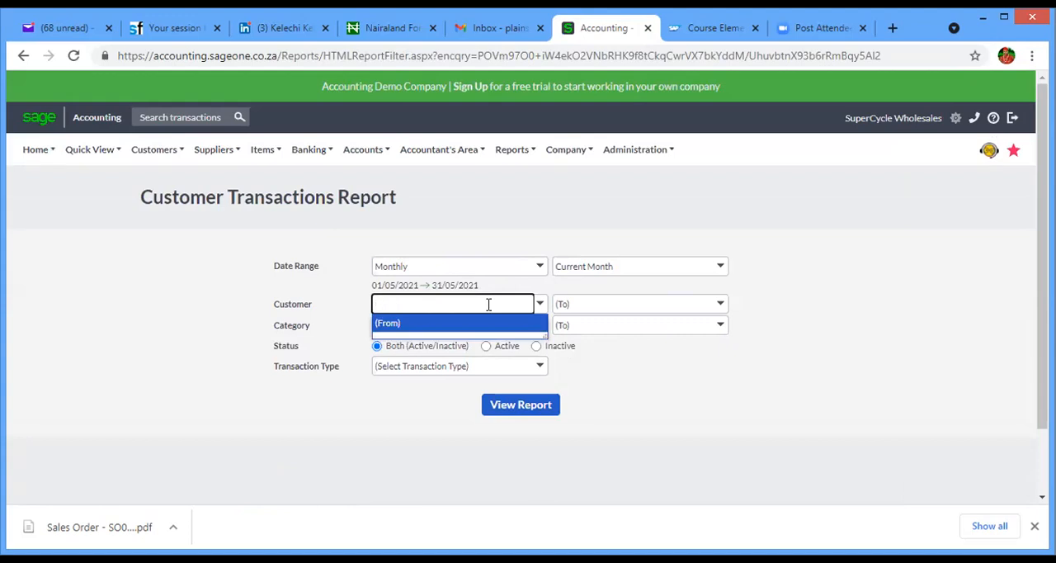
type("11009183- AGIP NIG LTD")
left_click(474, 323)
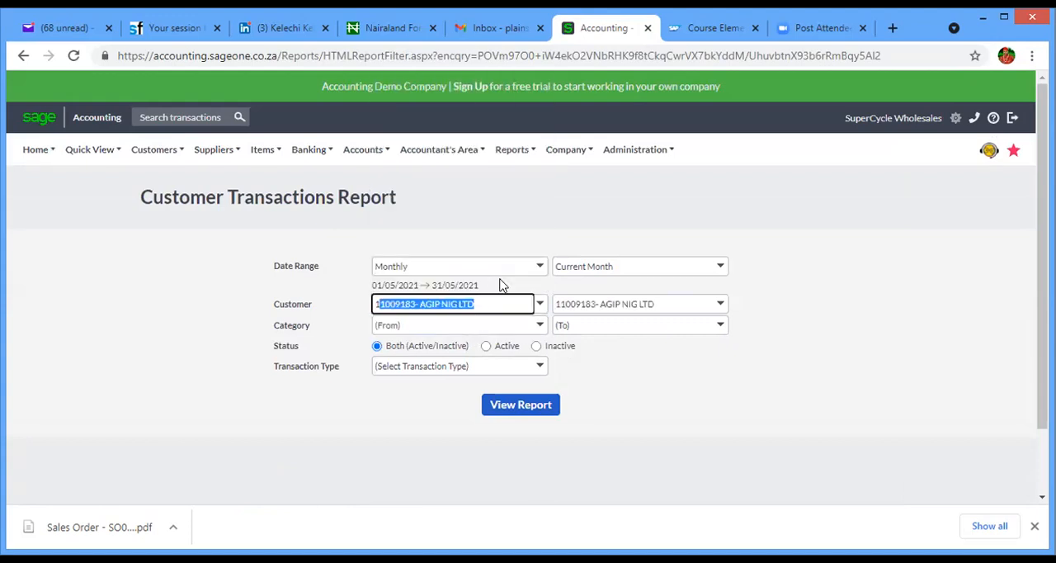
left_click(520, 410)
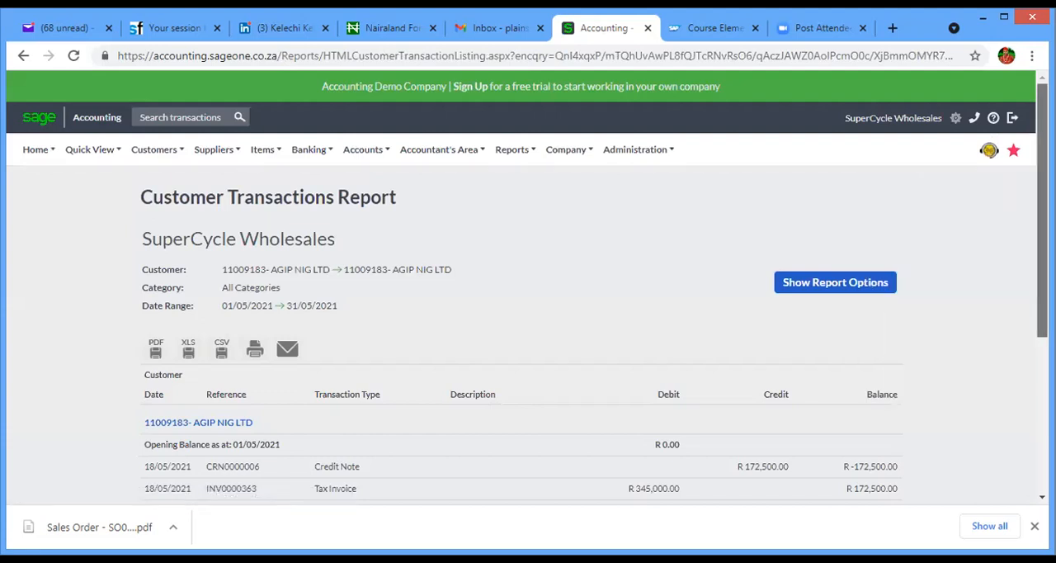
scroll(528, 289, "down", 2)
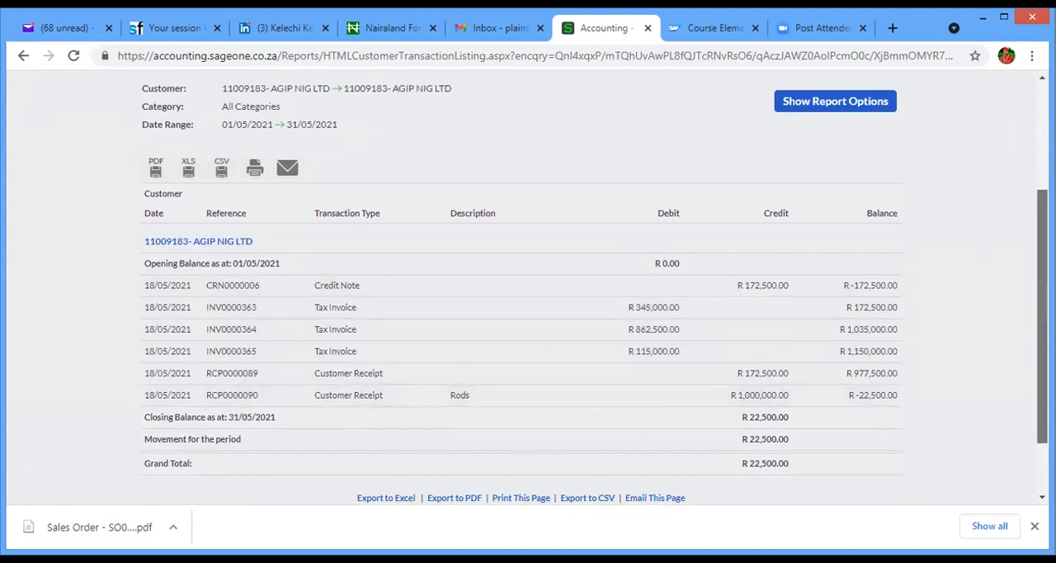
scroll(128, 107, "up", 2)
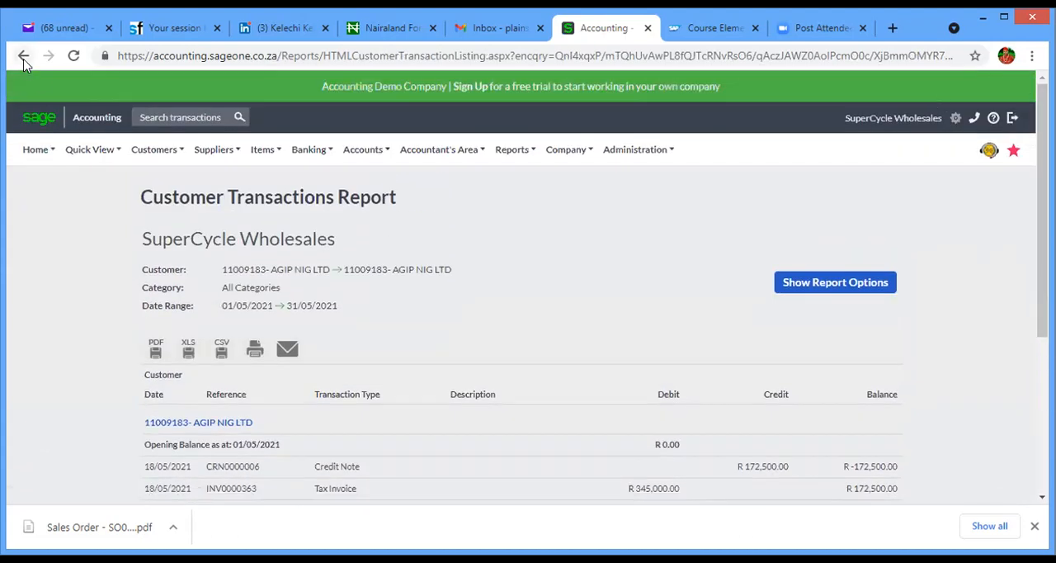
mouse_move(97, 156)
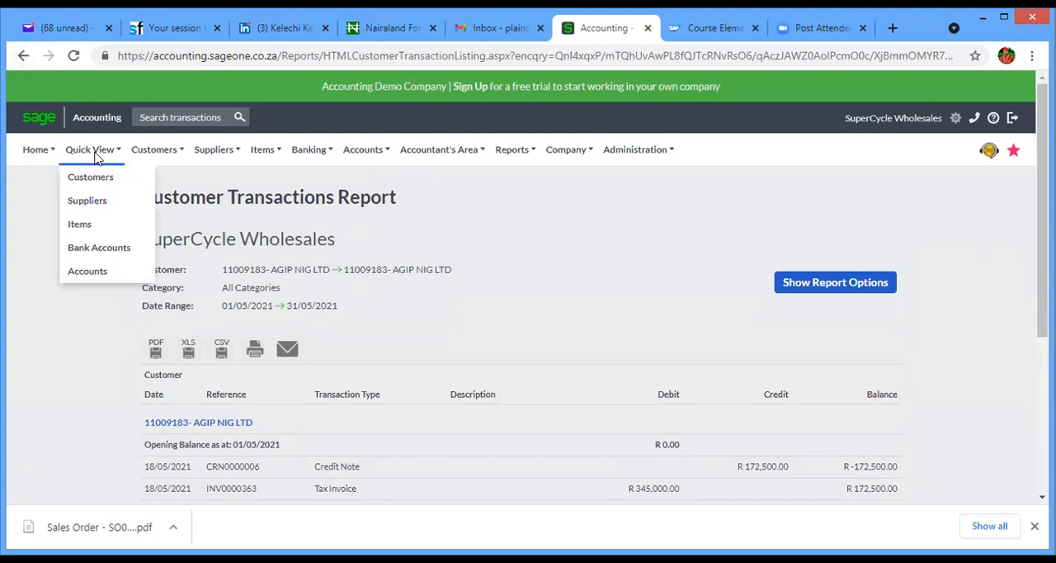
mouse_move(161, 161)
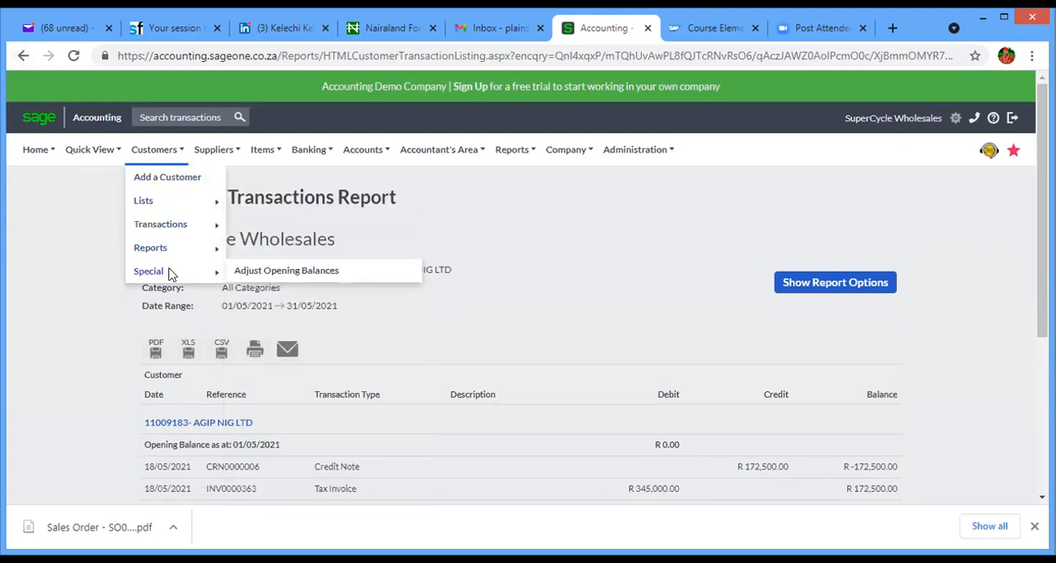
mouse_move(49, 151)
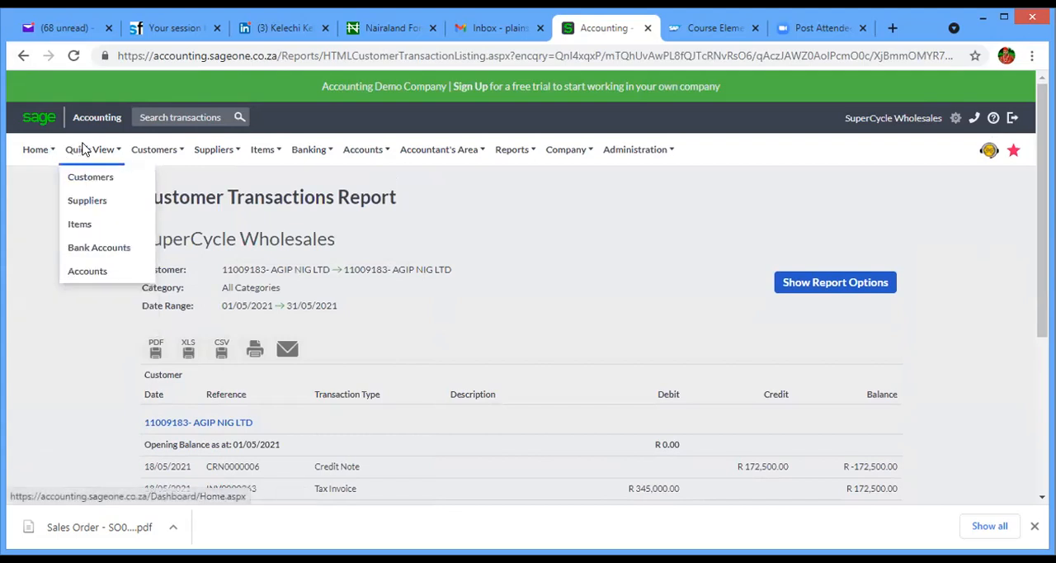
mouse_move(169, 208)
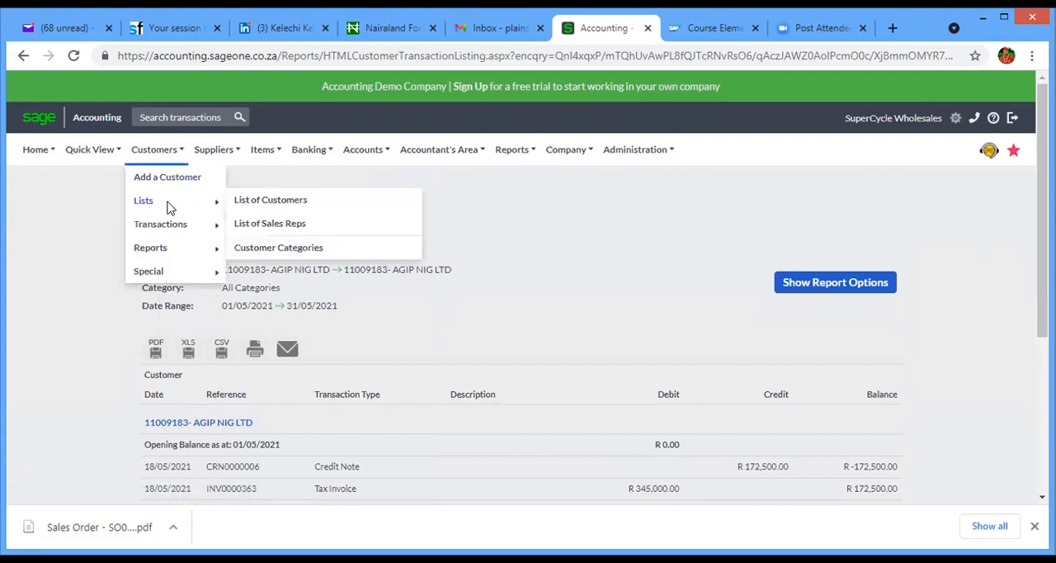
mouse_move(169, 249)
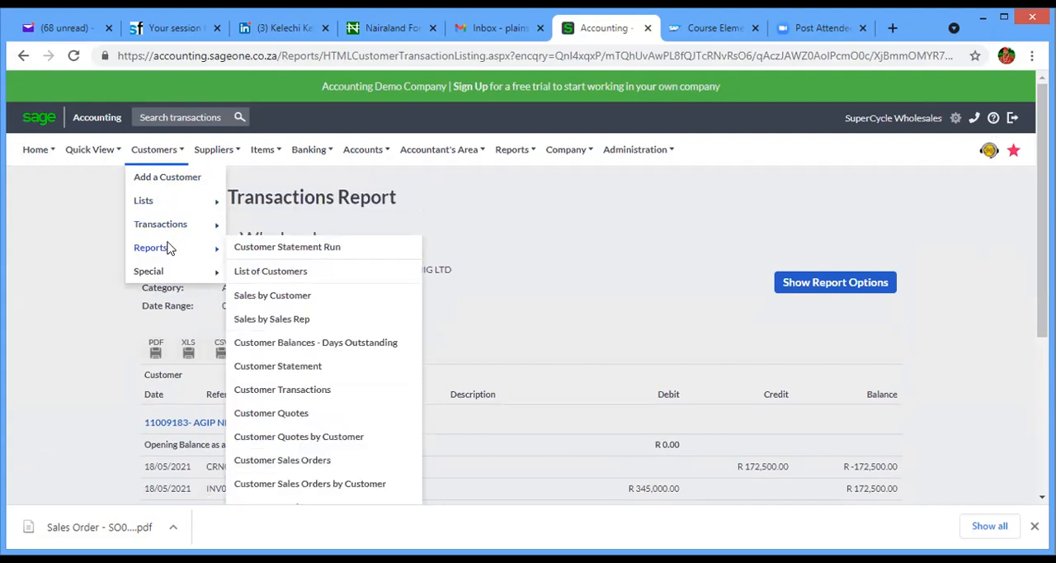
mouse_move(167, 278)
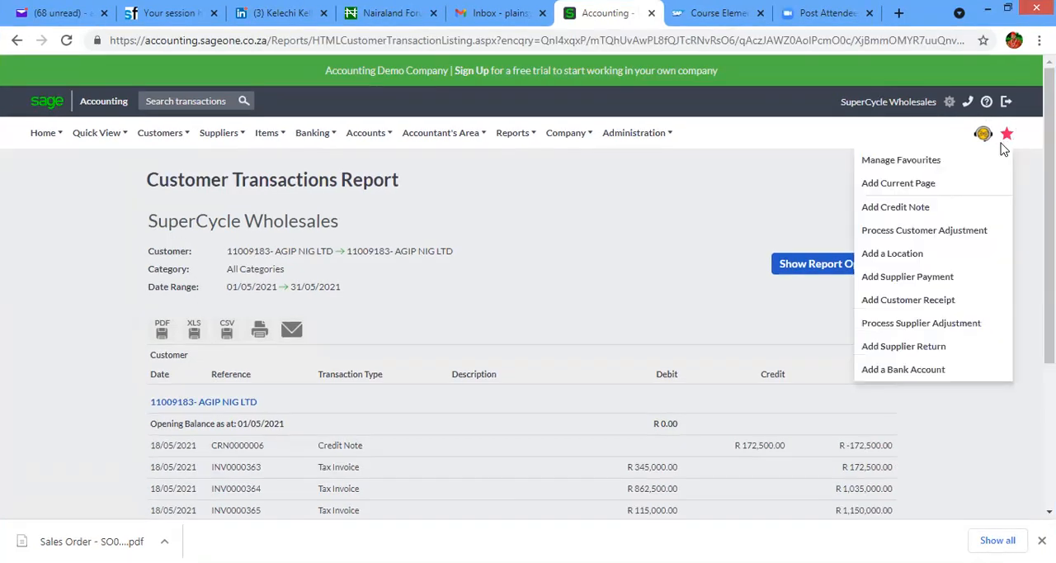
- Log out of the SuperCycle Wholesales demo company
left_click(1006, 102)
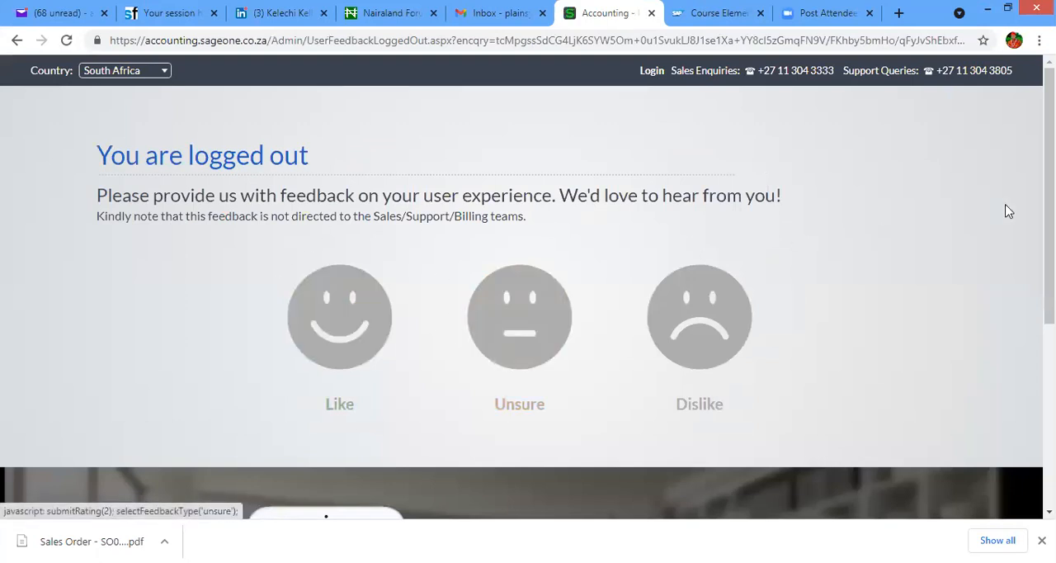
scroll(1047, 206, "down", 2)
scroll(905, 89, "up", 2)
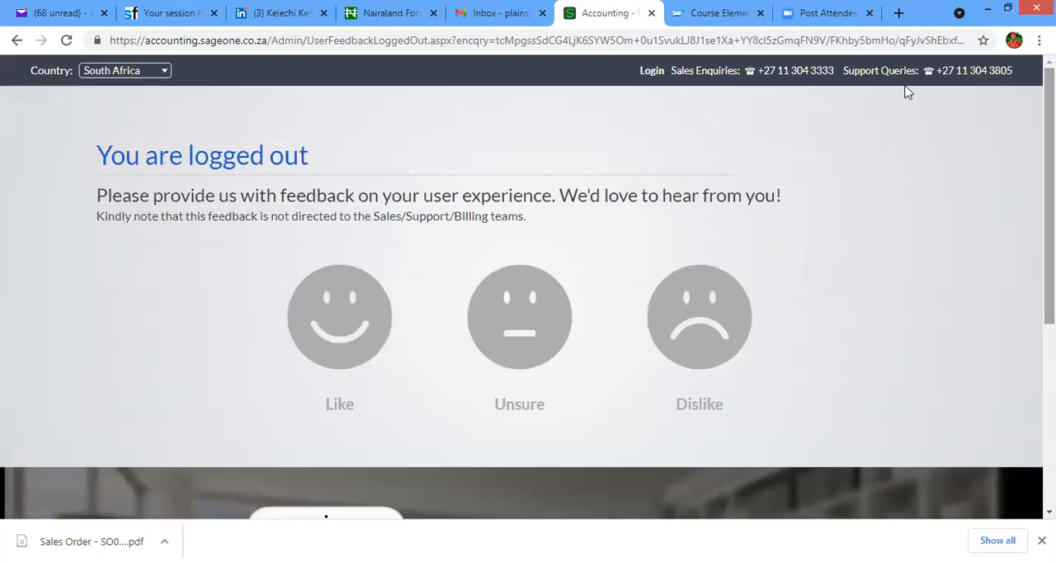
- Search the web for "sage one login", open the Sage One Accounting login page and log in with the saved credentials
left_click(153, 40)
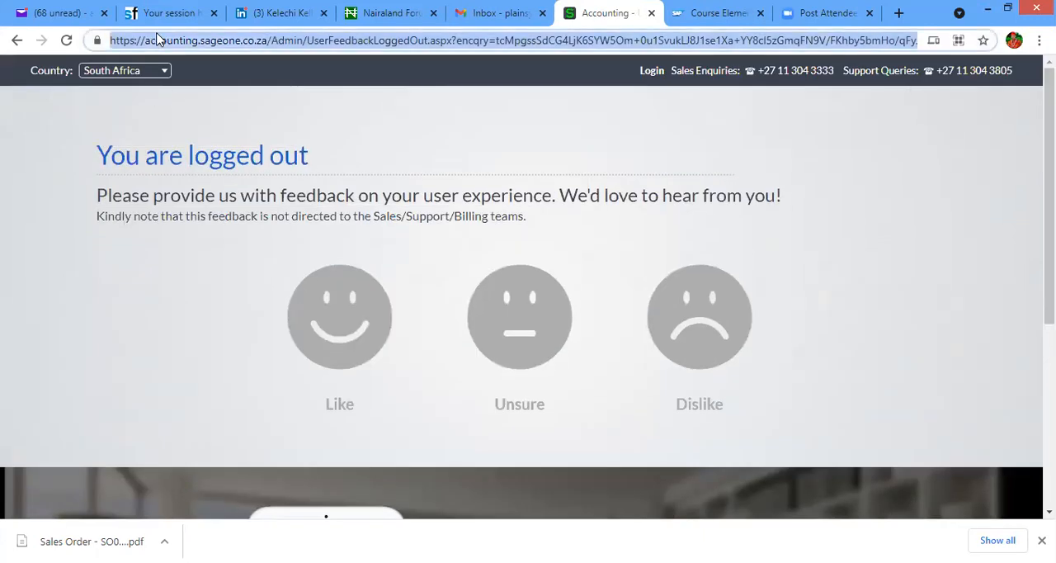
type("s")
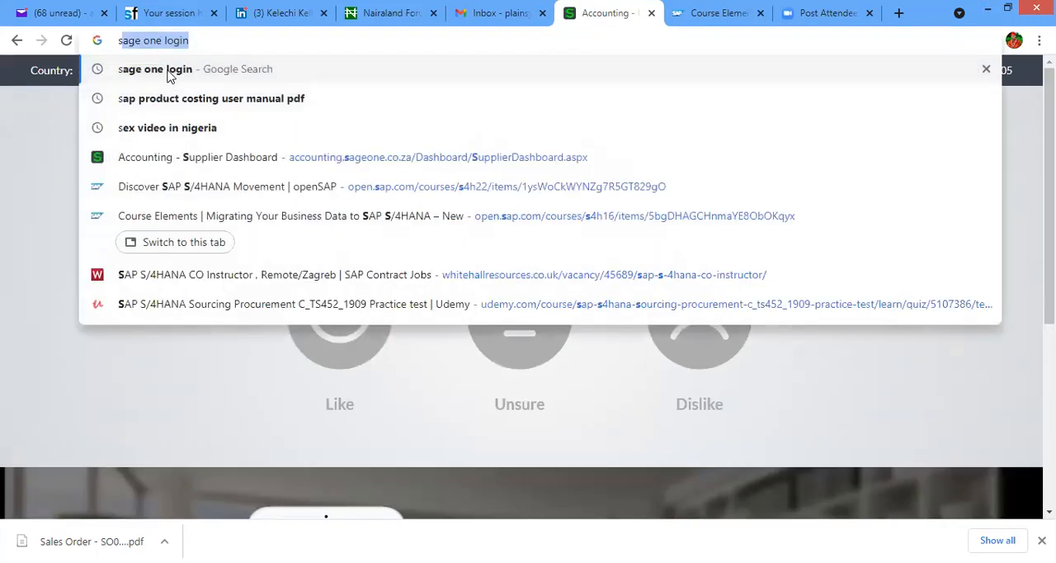
left_click(170, 71)
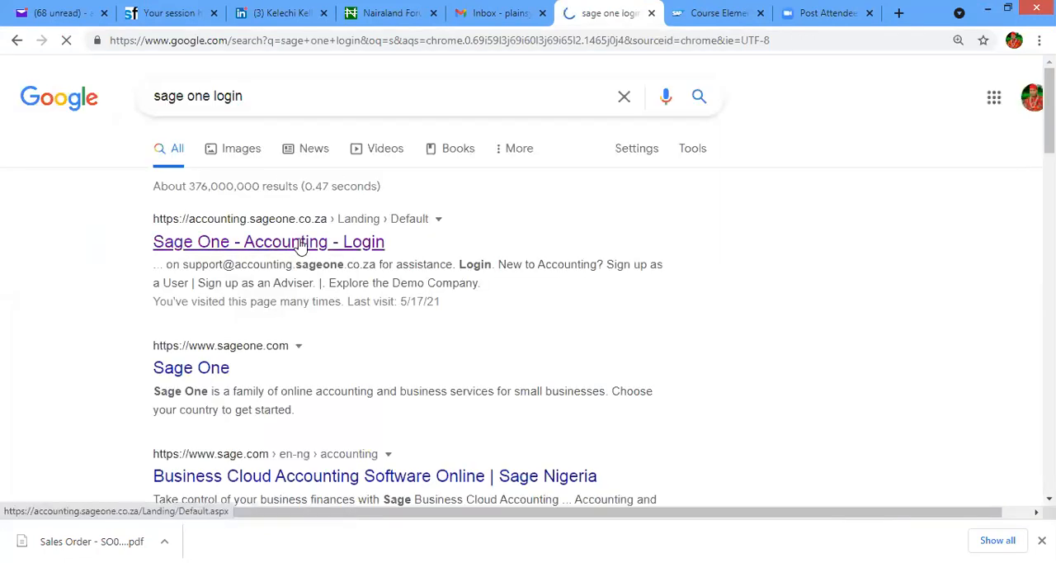
left_click(300, 243)
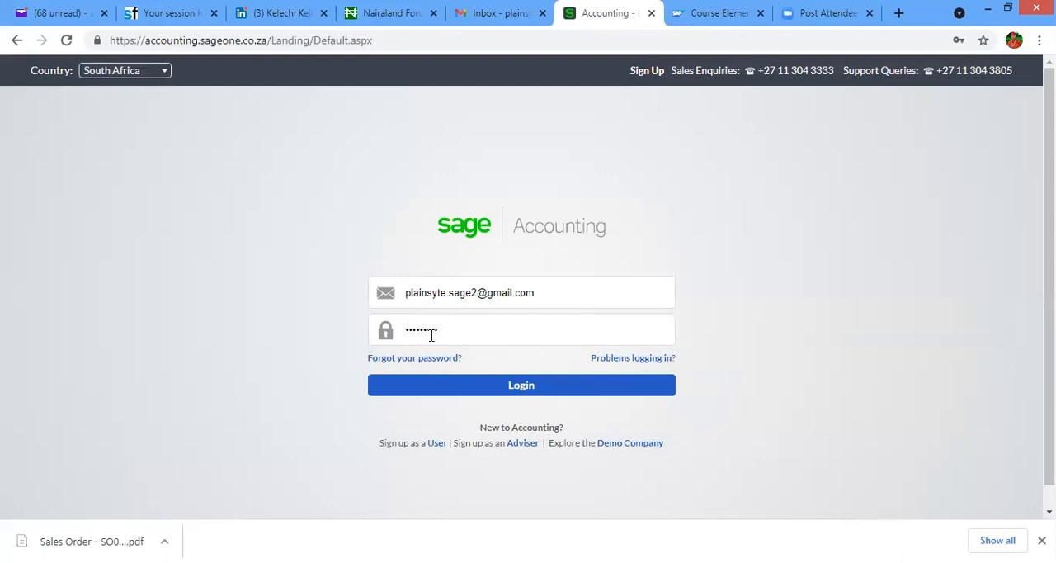
left_click(482, 394)
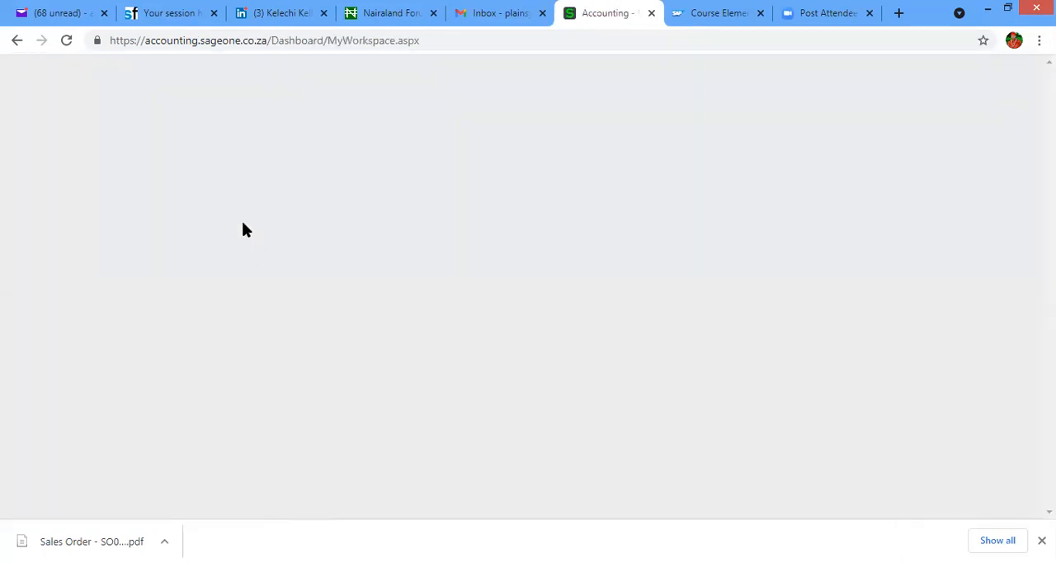
- Open a new customer form in the company's workspace and examine the currency choices under its default settings
left_click(171, 101)
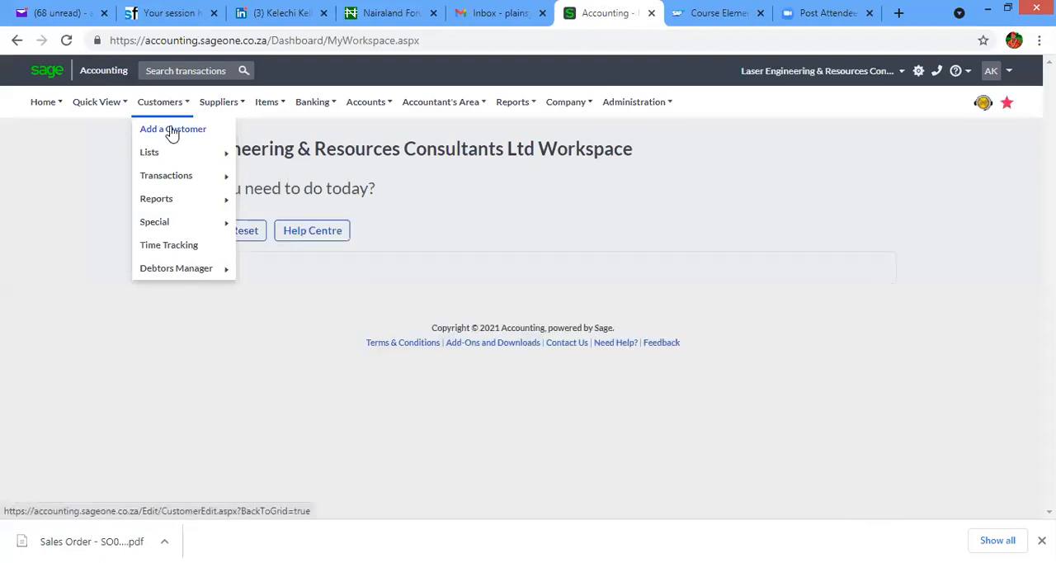
left_click(172, 132)
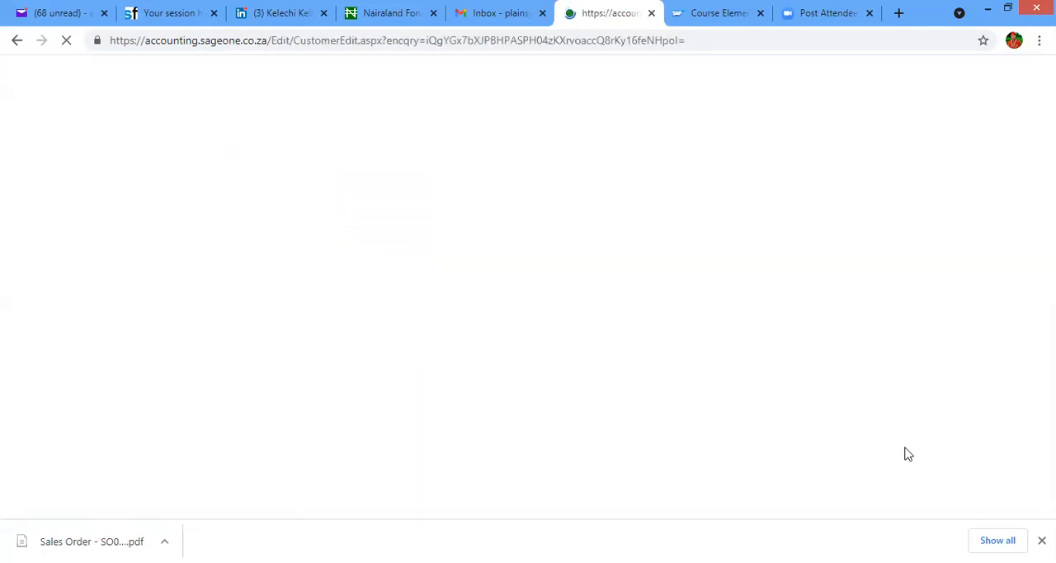
scroll(691, 404, "down", 4)
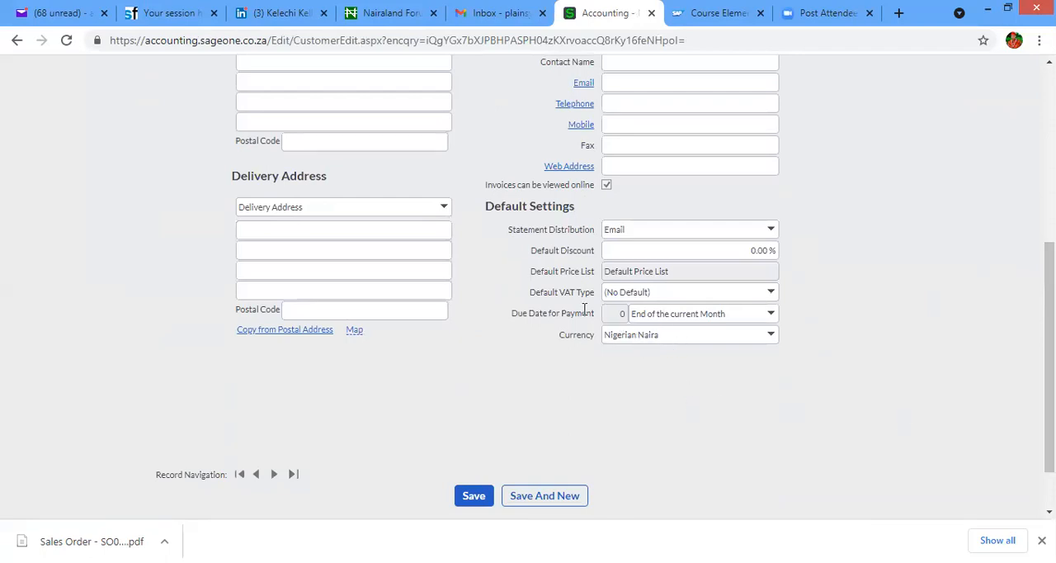
left_click(771, 335)
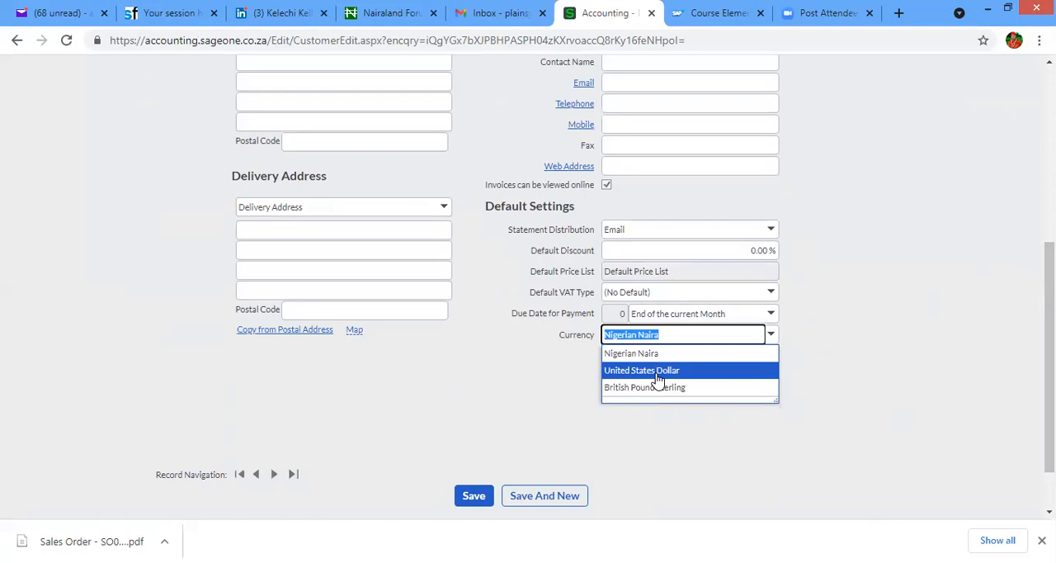
left_click_drag(1049, 314, 1049, 138)
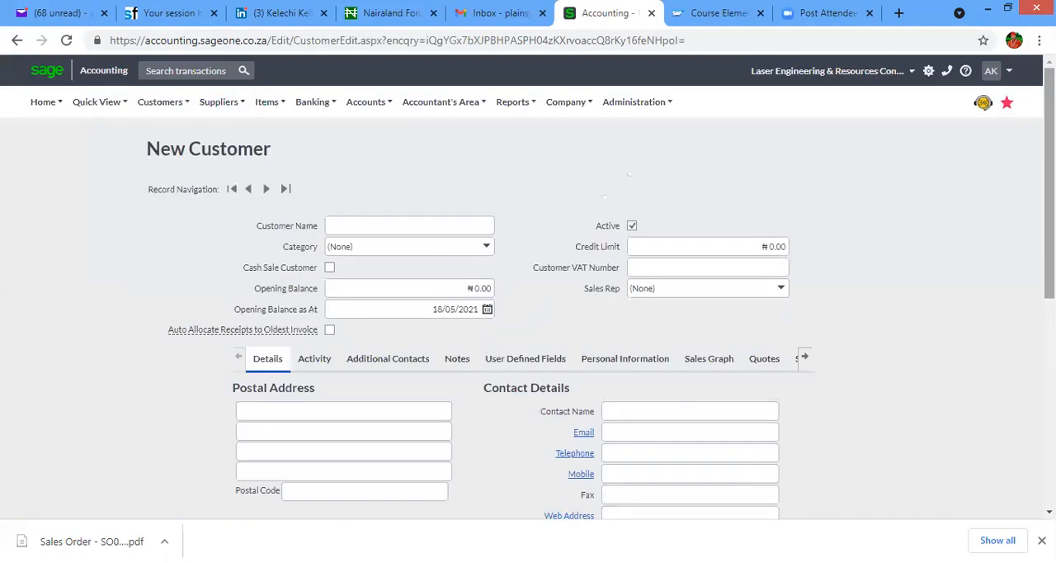
- Log out of the Laser Engineering & Resources company account
left_click(1008, 72)
left_click(963, 157)
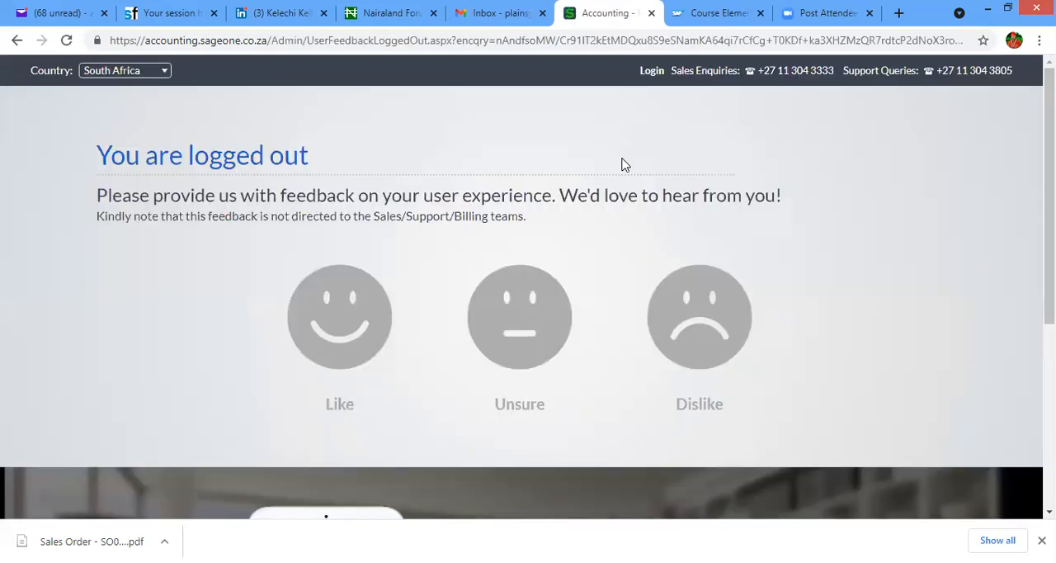
left_click(259, 14)
left_click(589, 11)
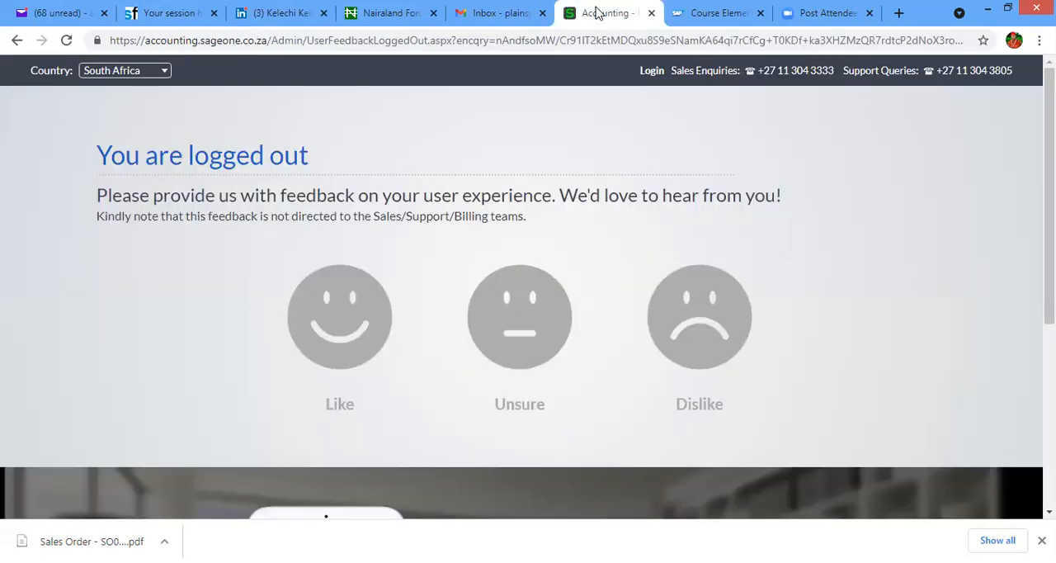